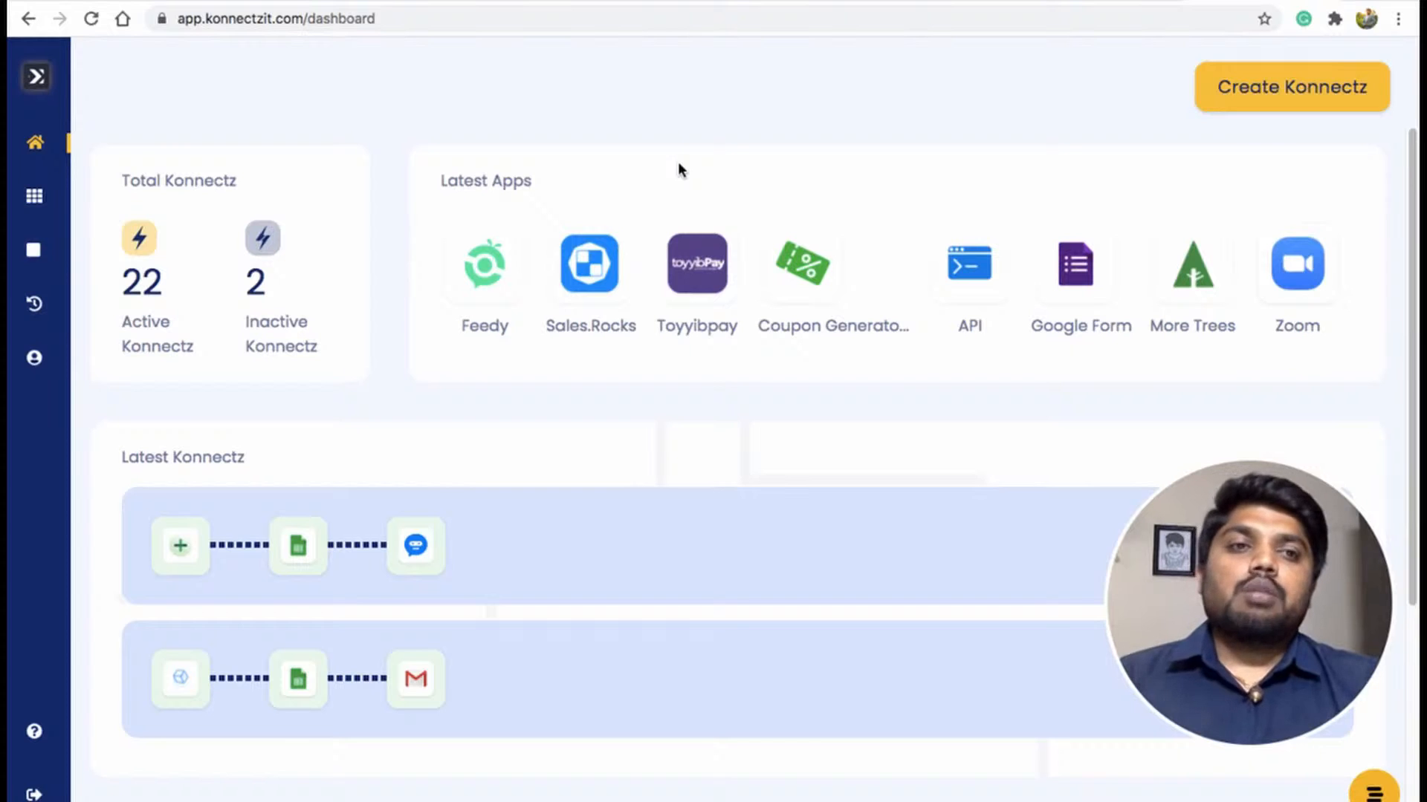
Create a new Konnectz and place the InstaMojo app, found by searching inst, onto the canvas.
click(1288, 89)
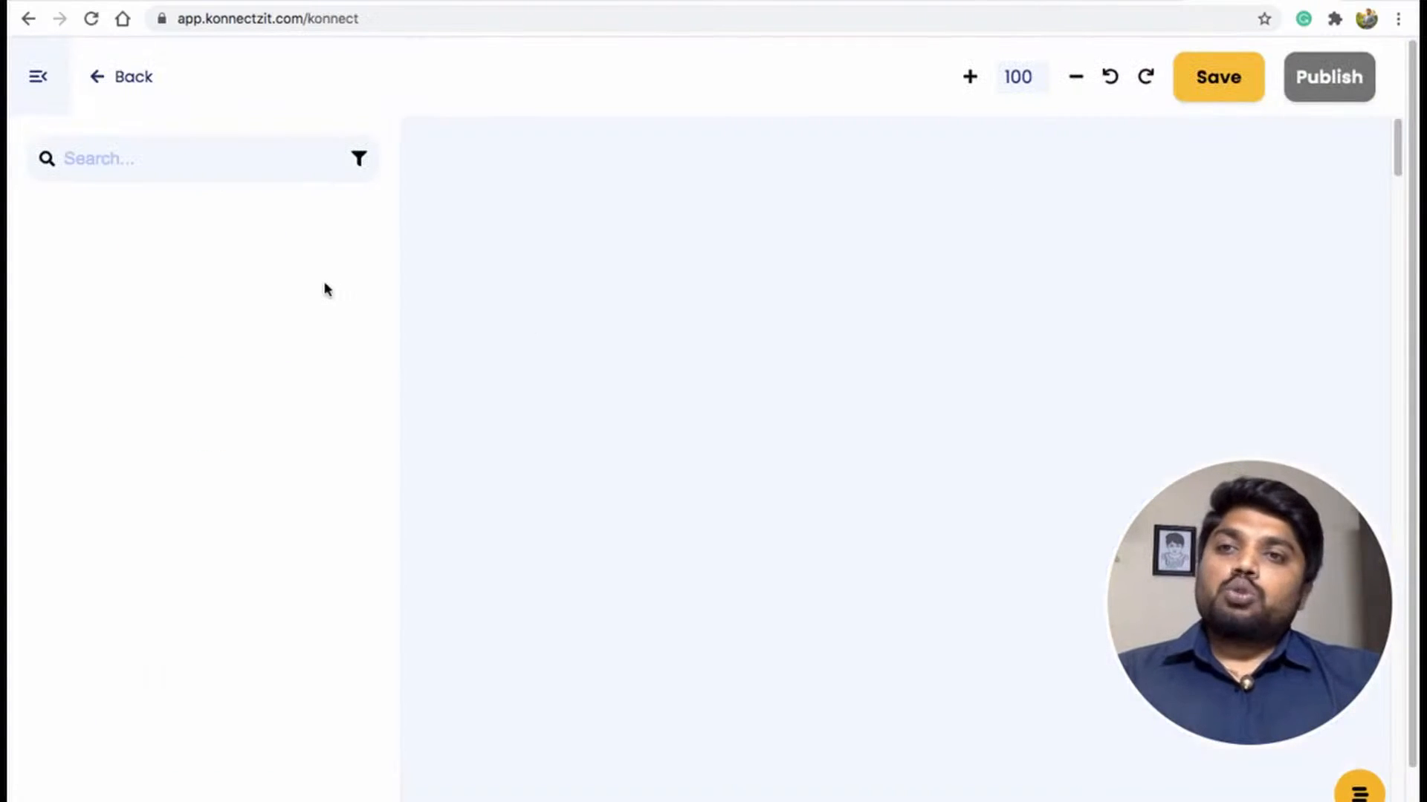
click(89, 163)
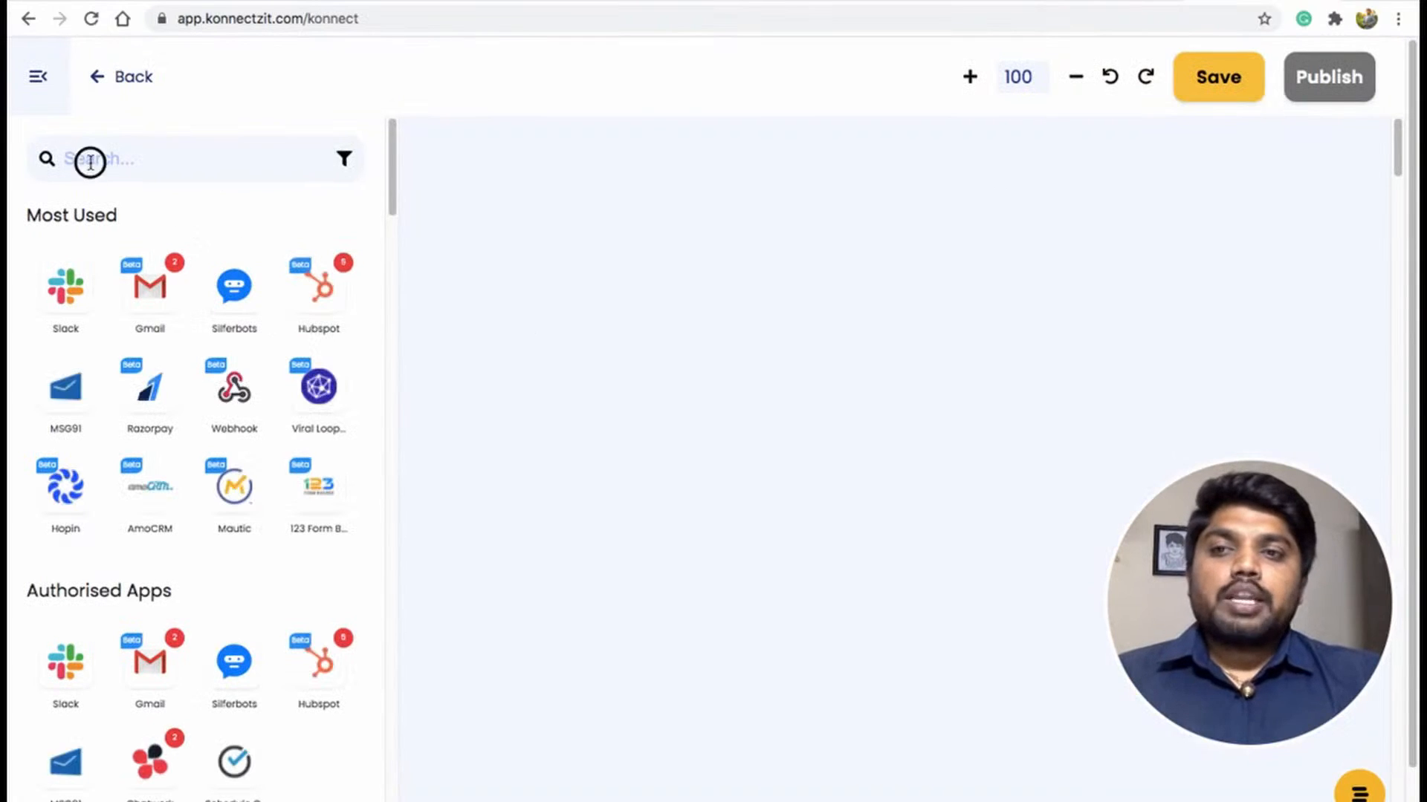
text(ins)
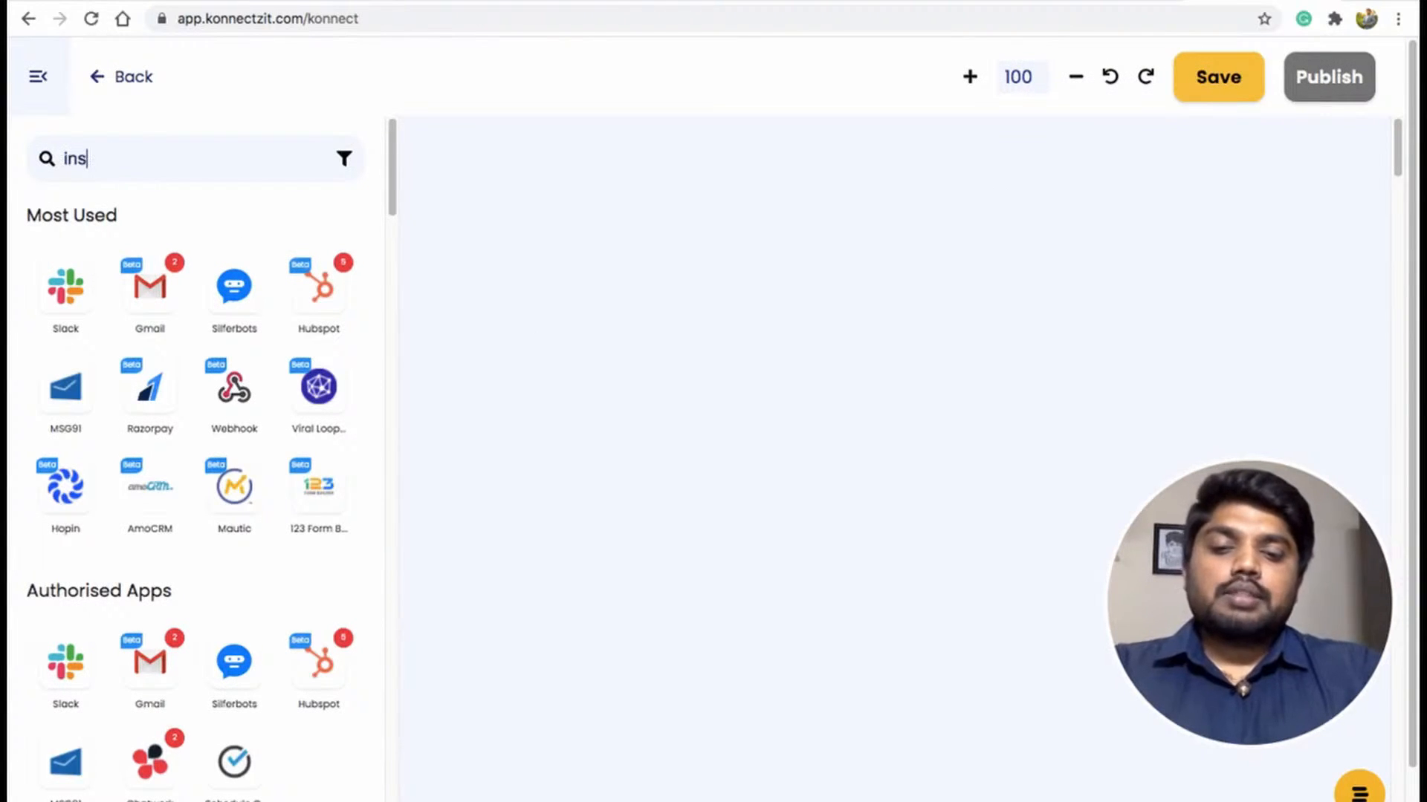
text(t)
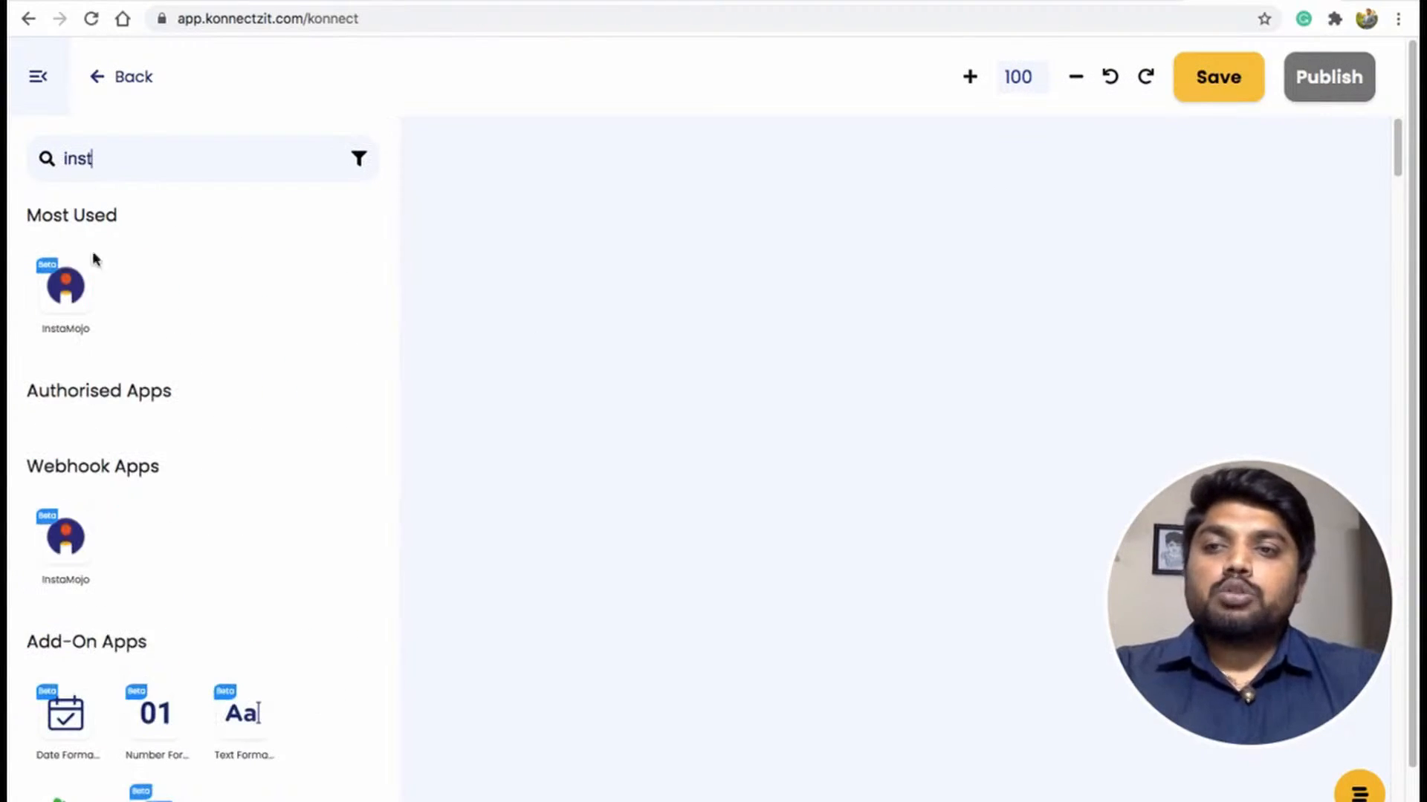
click(73, 290)
drag(73, 290, 467, 192)
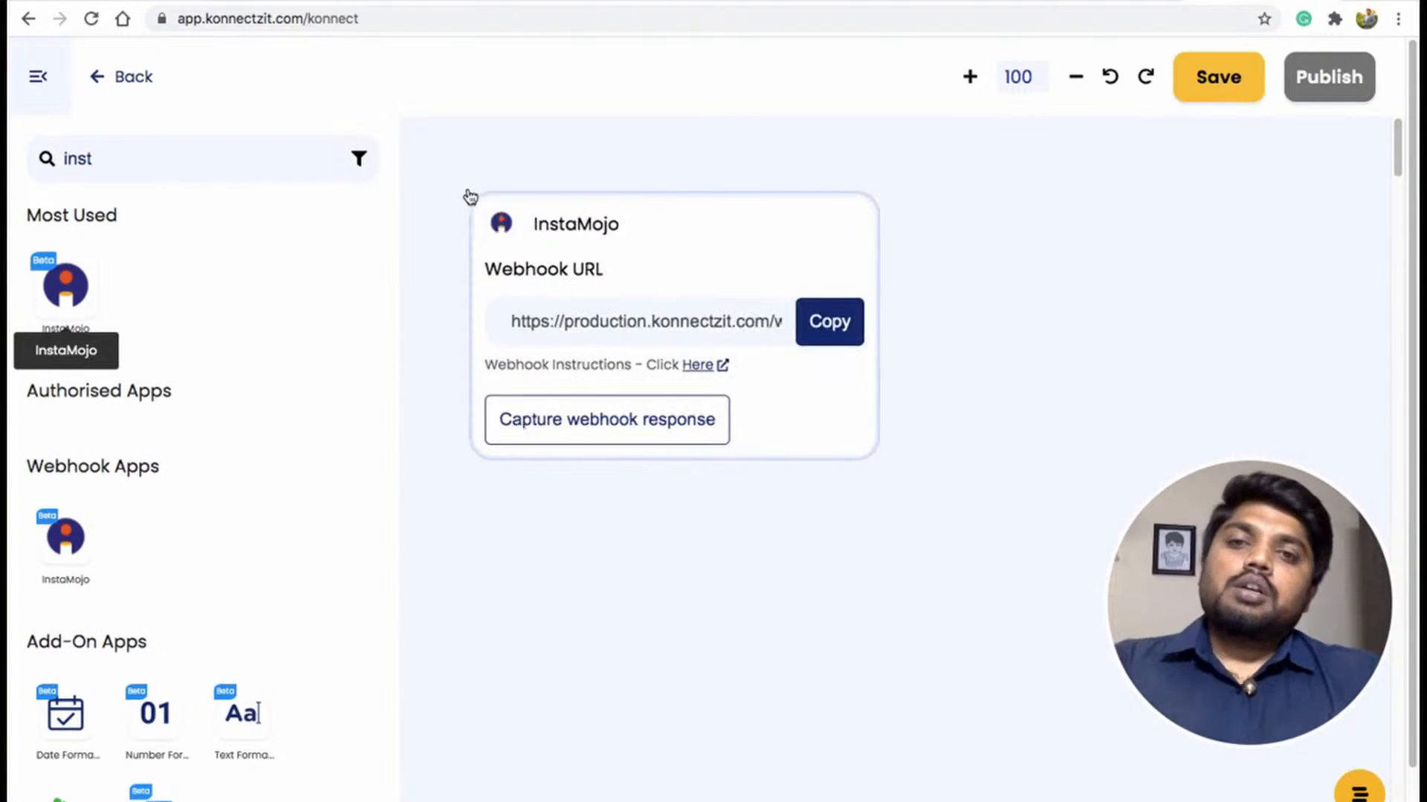
Set the InstaMojo trigger's app event to New Sale.
click(35, 76)
drag(597, 224, 438, 192)
click(434, 281)
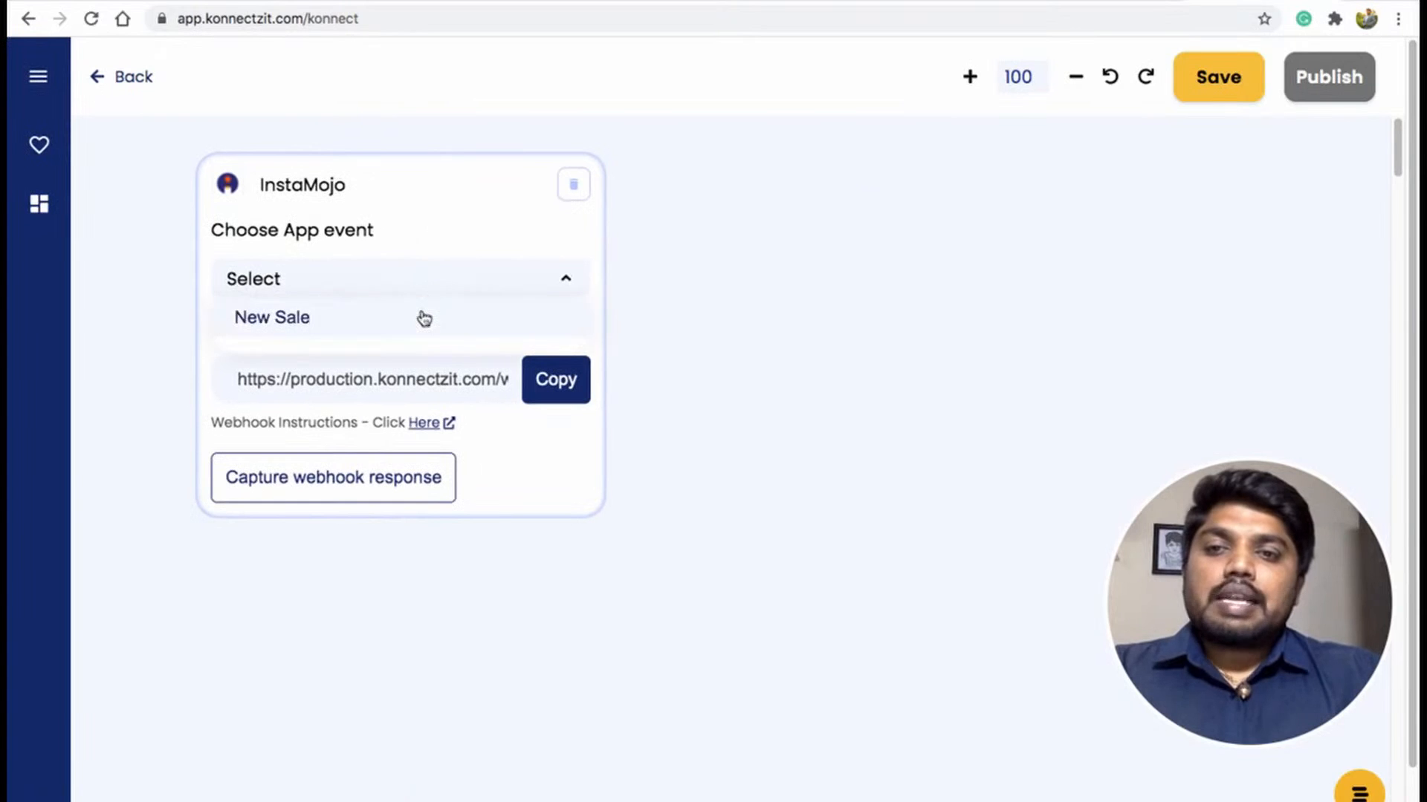
click(421, 315)
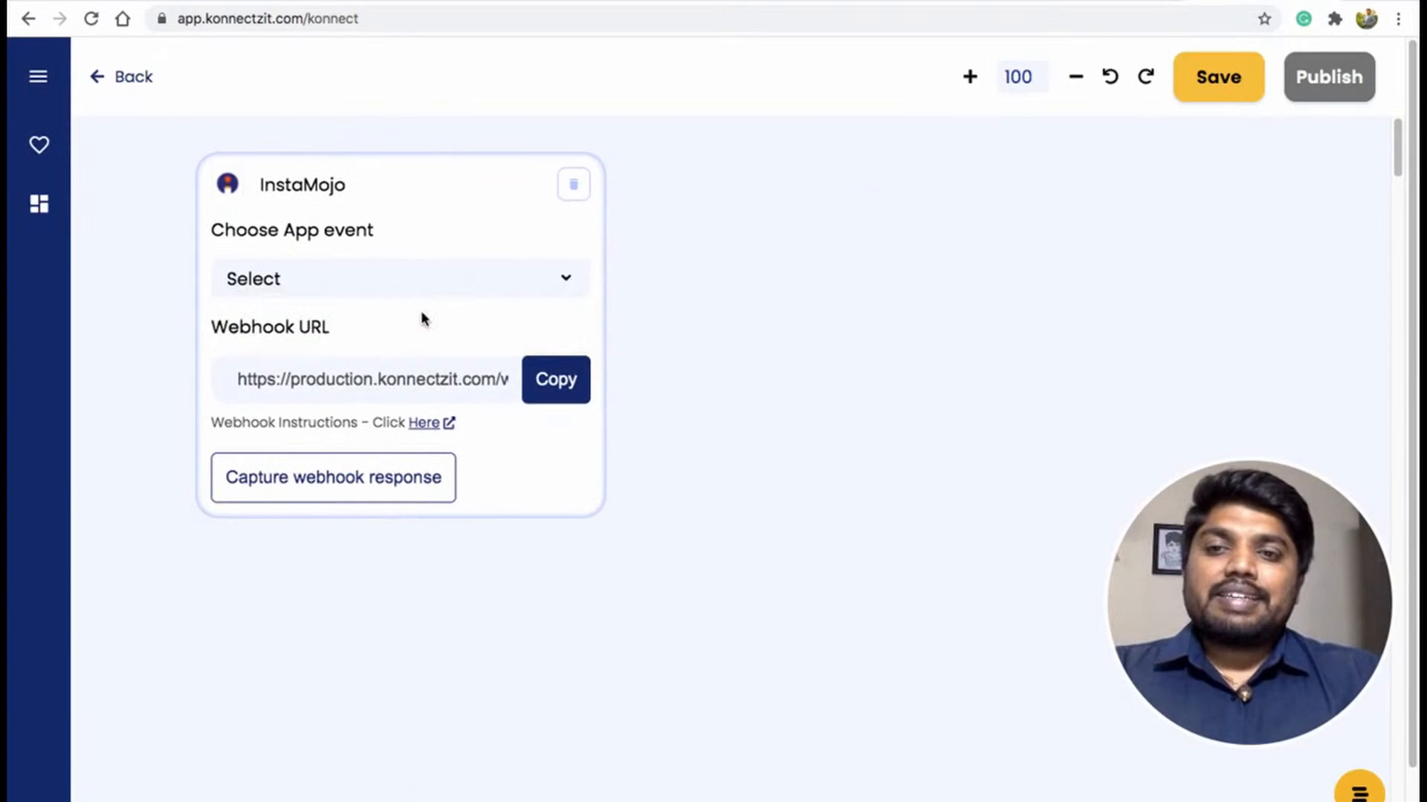
Copy the InstaMojo webhook URL and switch to the Instamojo Payment Links tab.
click(558, 385)
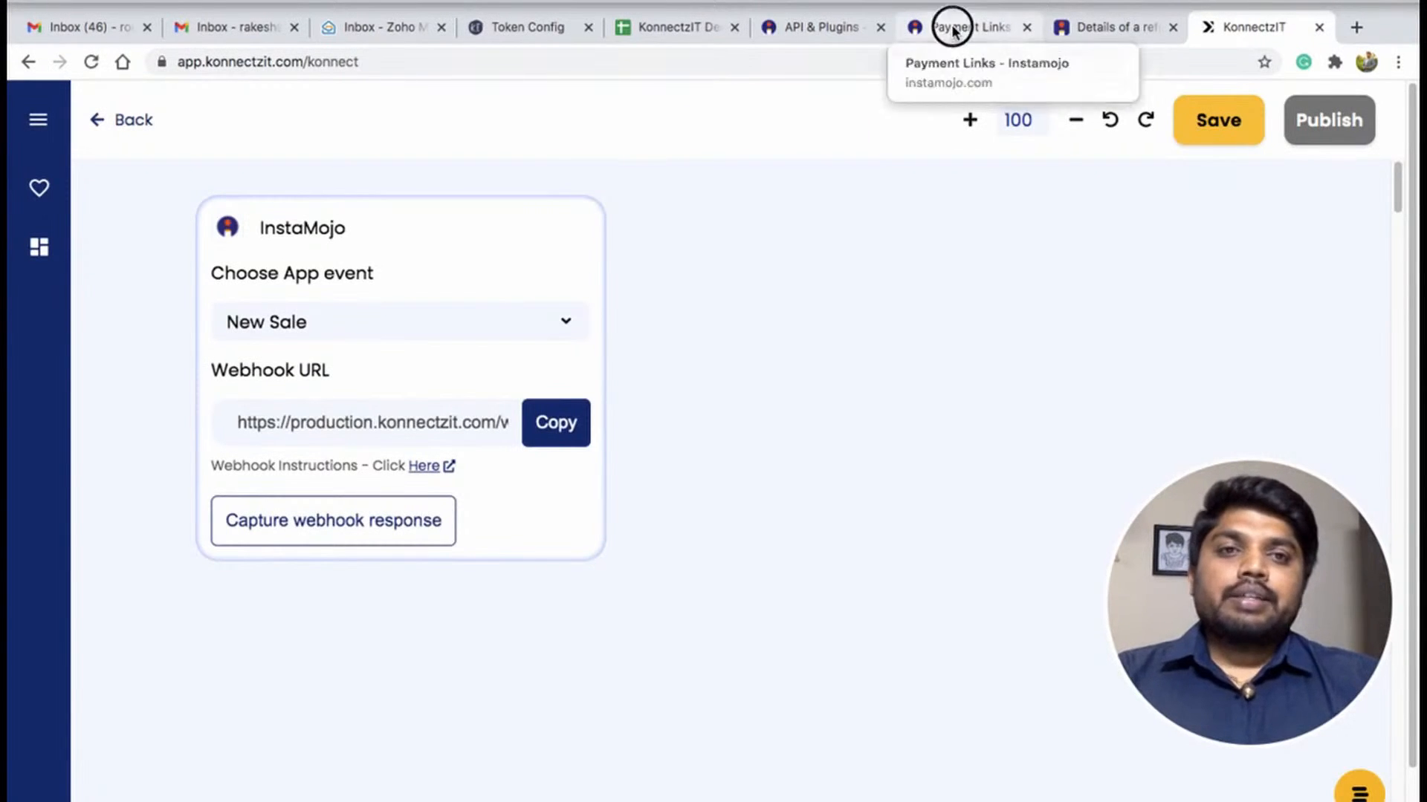
click(949, 25)
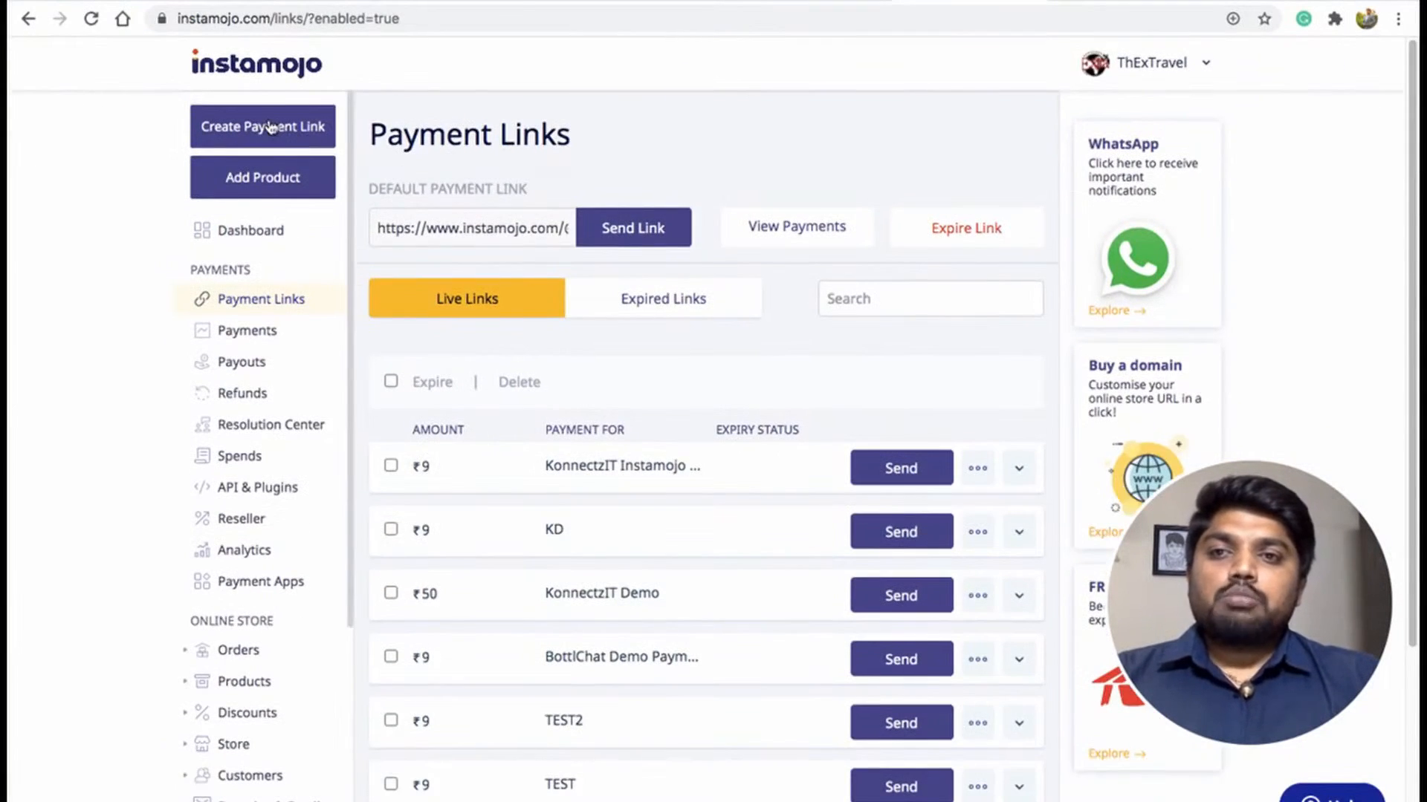
Start a new Smart Link payment link with the purpose of payment KonnectzIT Sheets Demo.
click(272, 170)
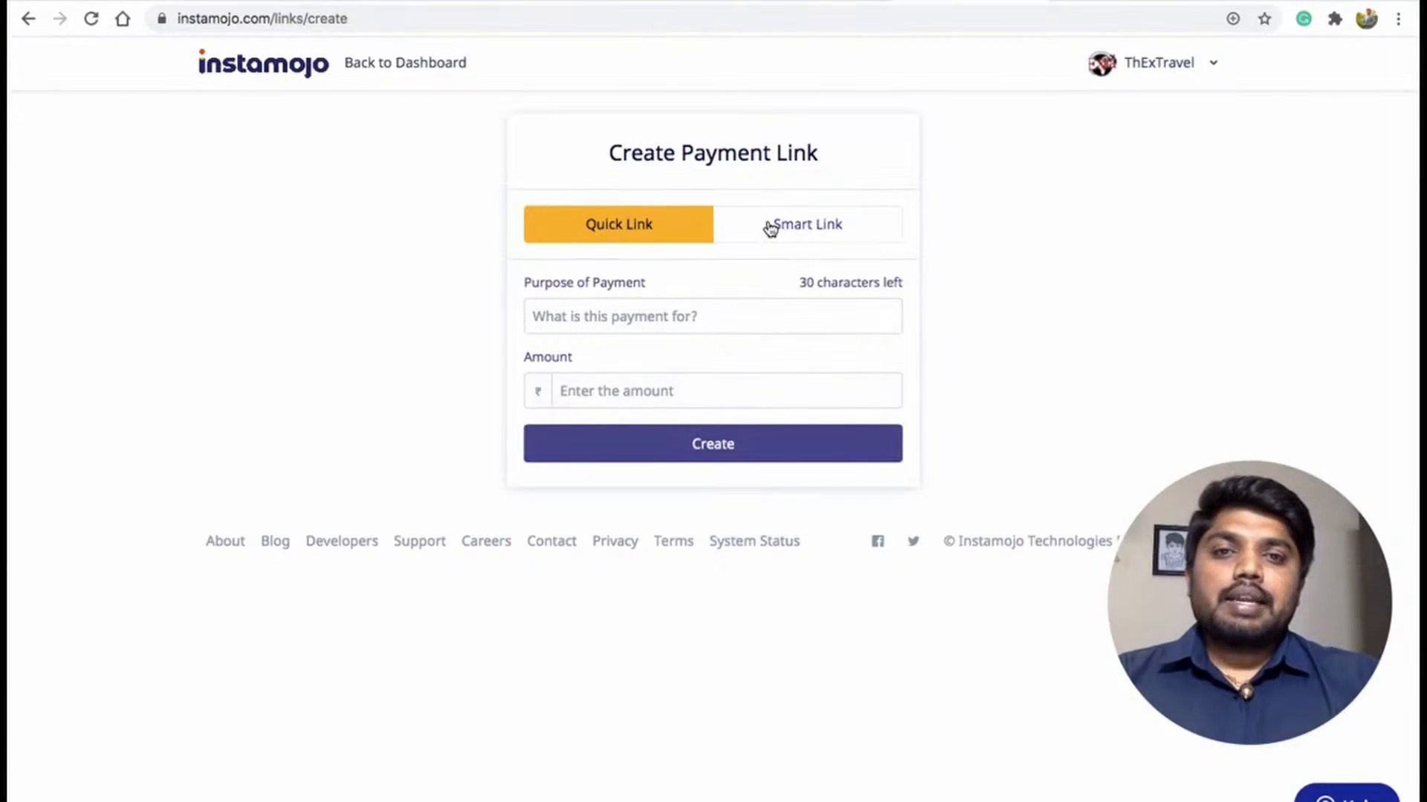
click(767, 226)
click(636, 317)
text(K)
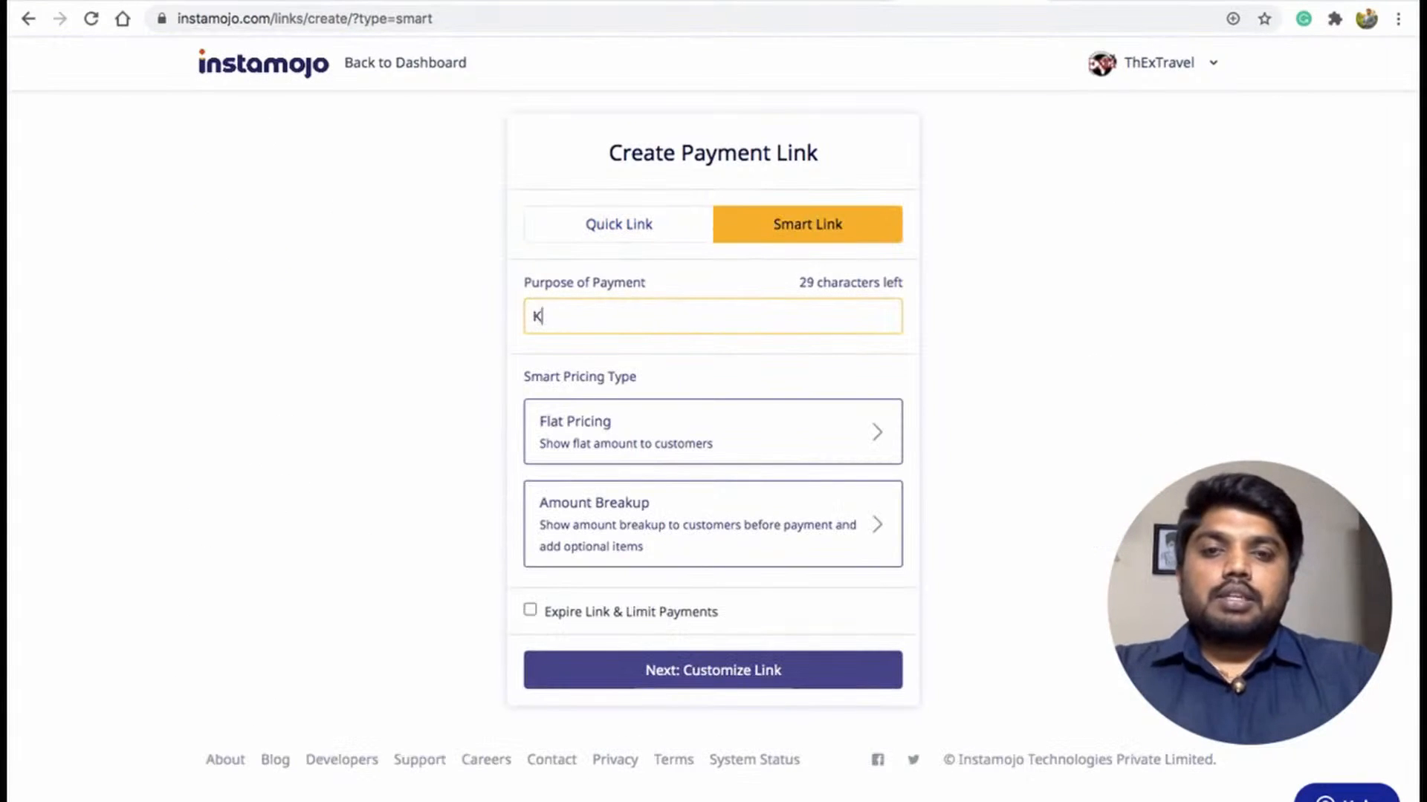
text(onnectz)
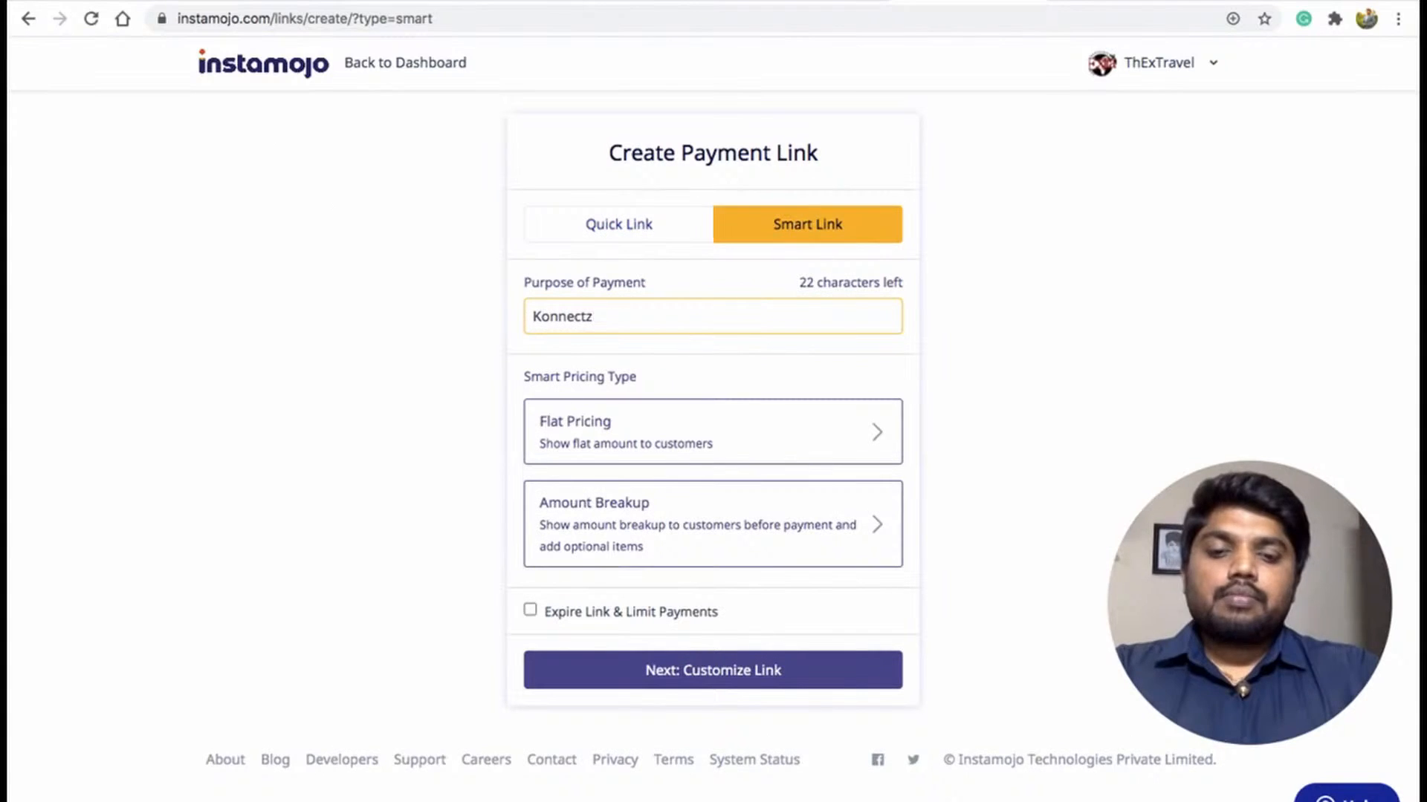
text(IT )
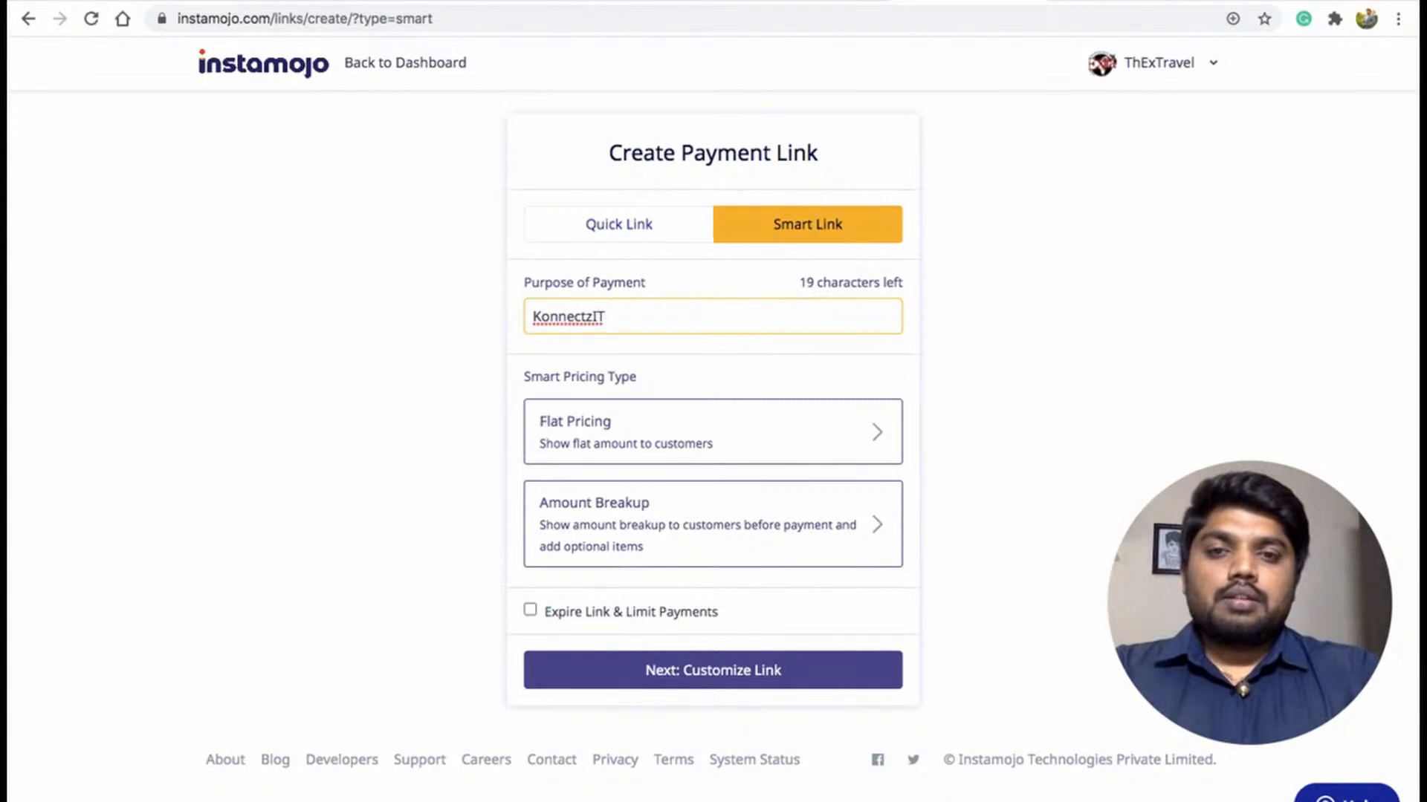
text(Sheet)
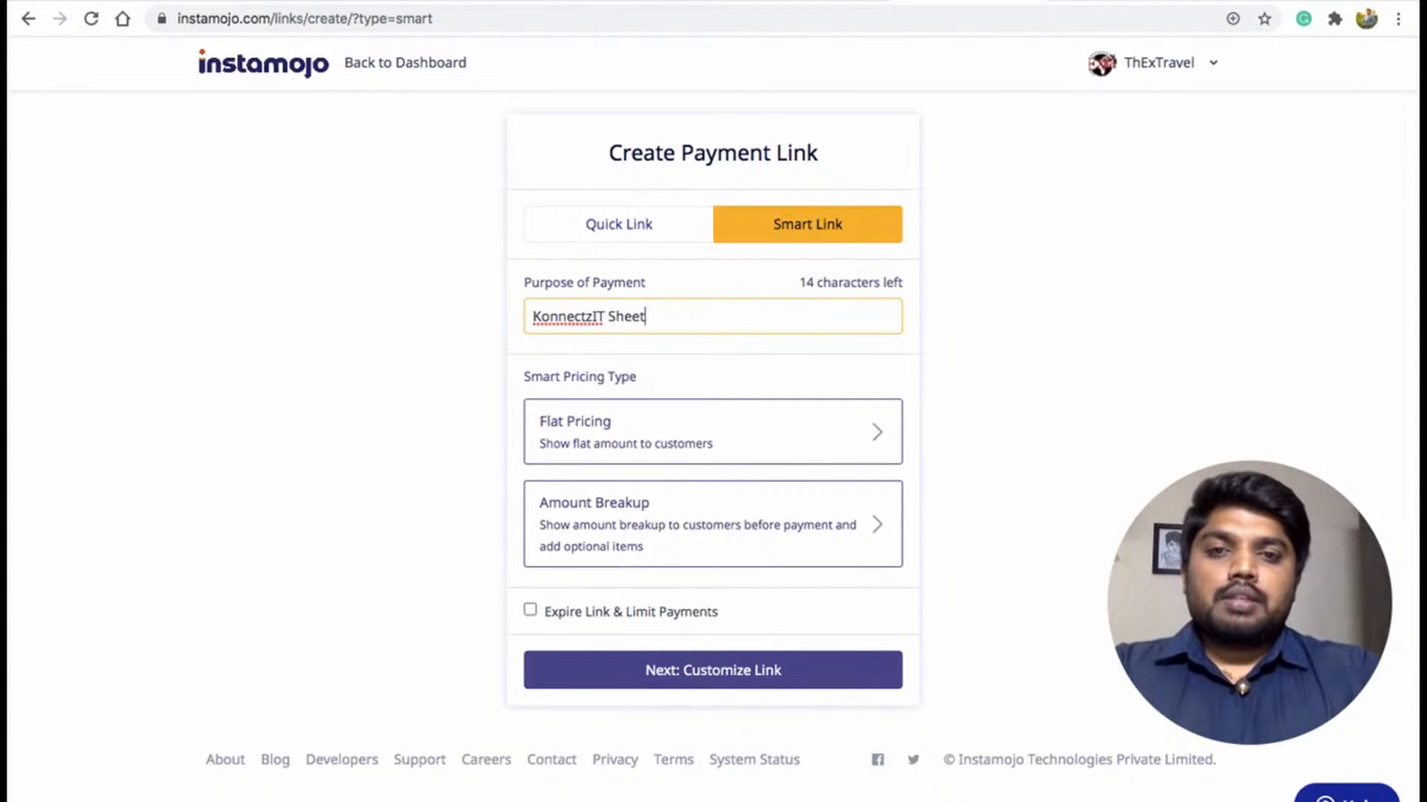
text(s Demo)
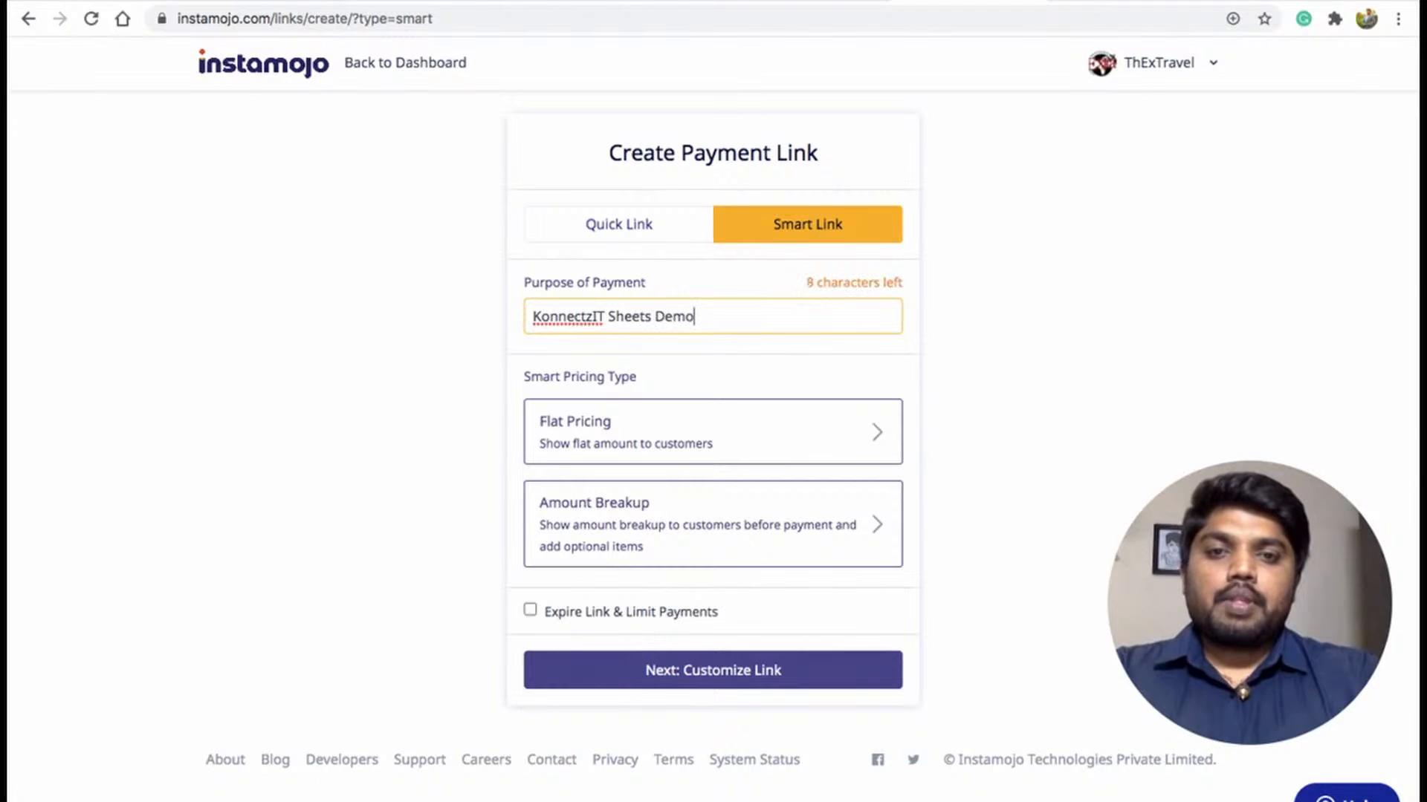
Choose flat pricing with an amount of 9 and continue to customizing the link.
click(695, 668)
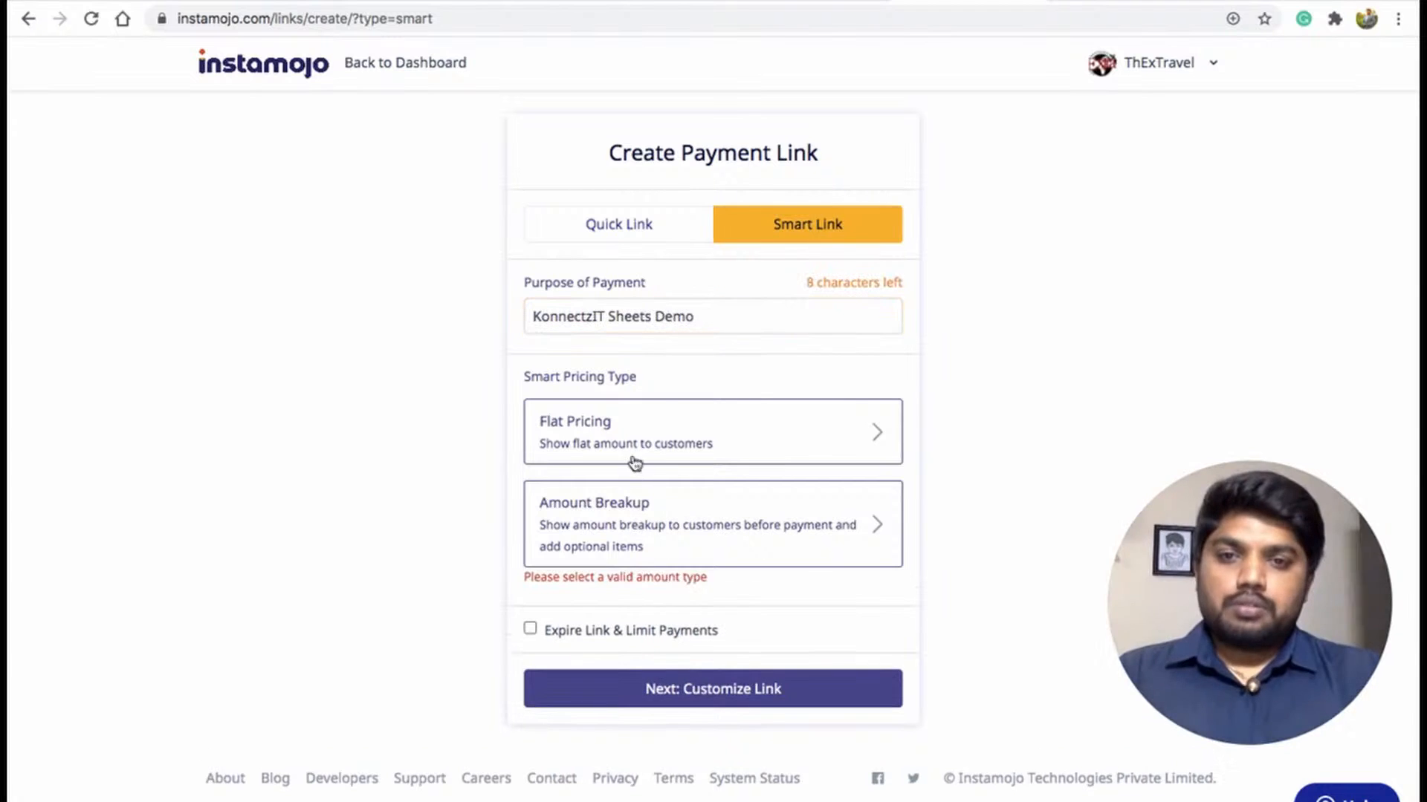
click(644, 437)
text(9)
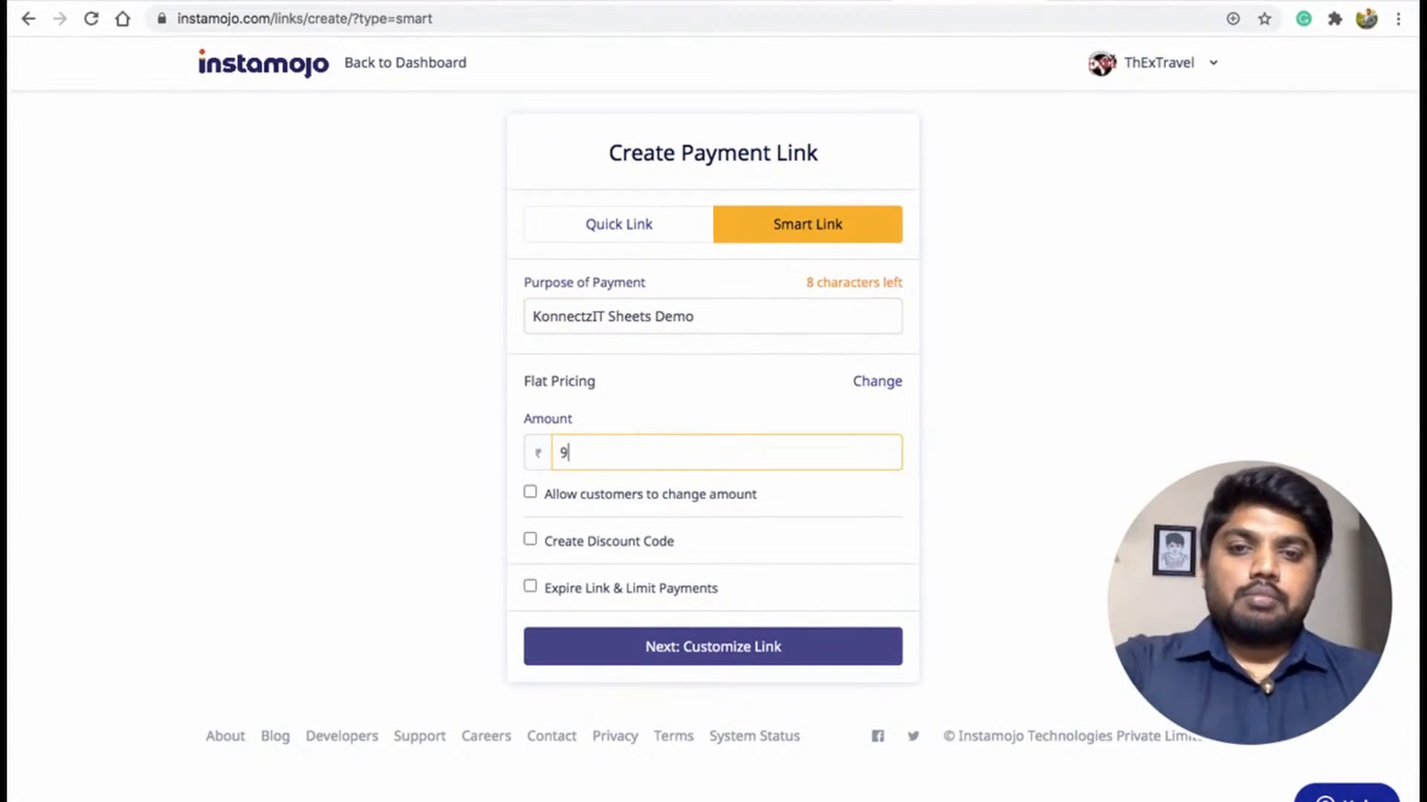
click(660, 649)
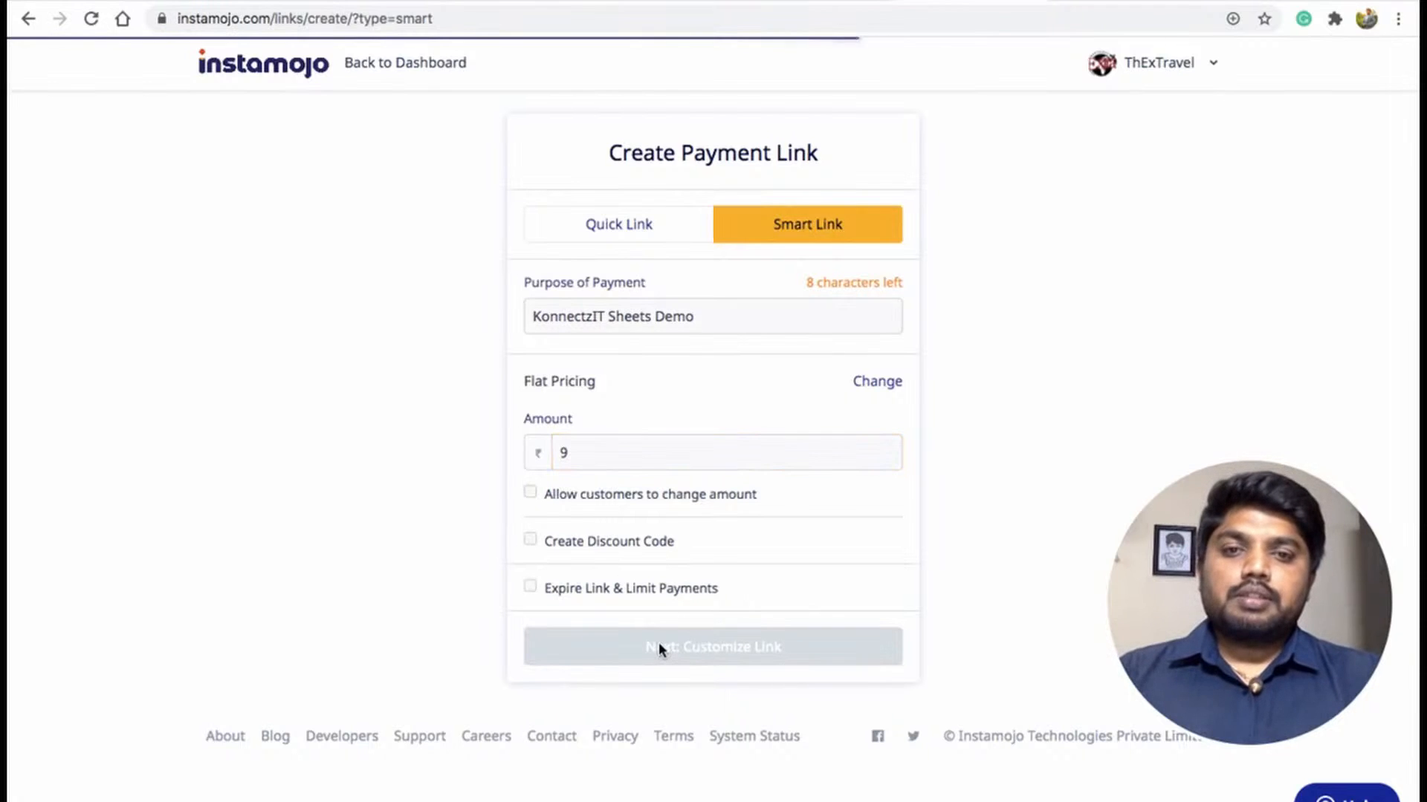
Enable Smart Actions with Add Webhook set to the copied KonnectzIT URL, finish the link, and open its preview.
click(560, 361)
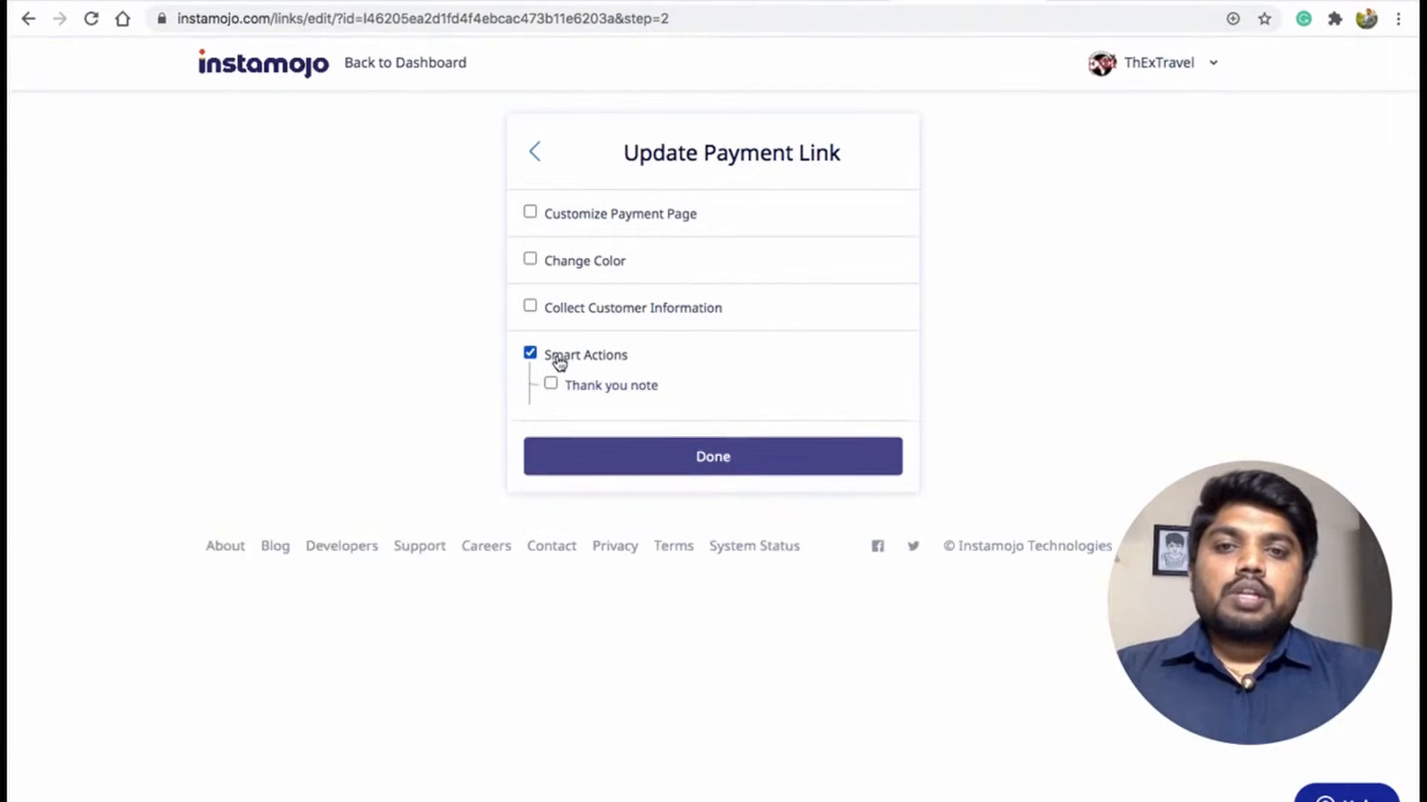
click(589, 441)
click(617, 520)
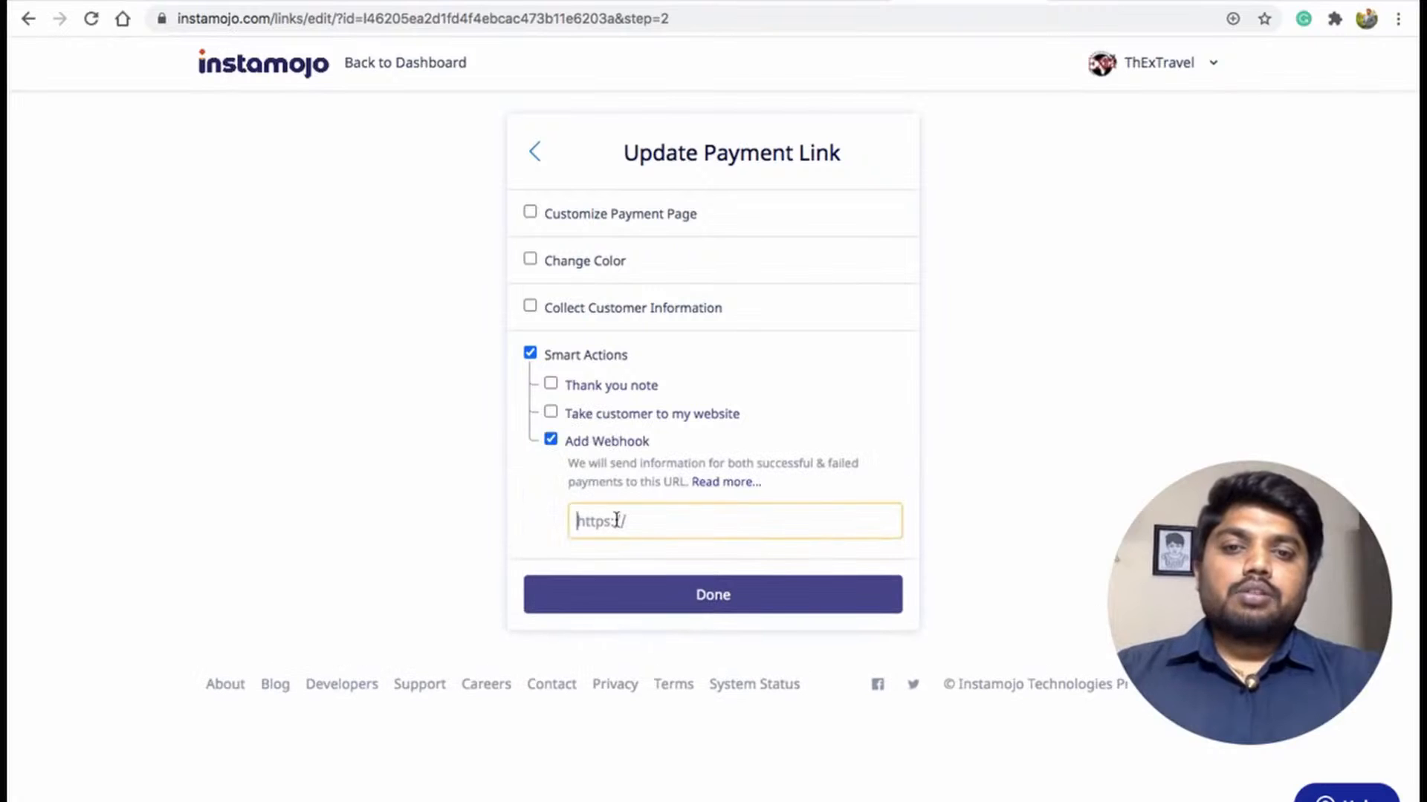
key(ctrl+v)
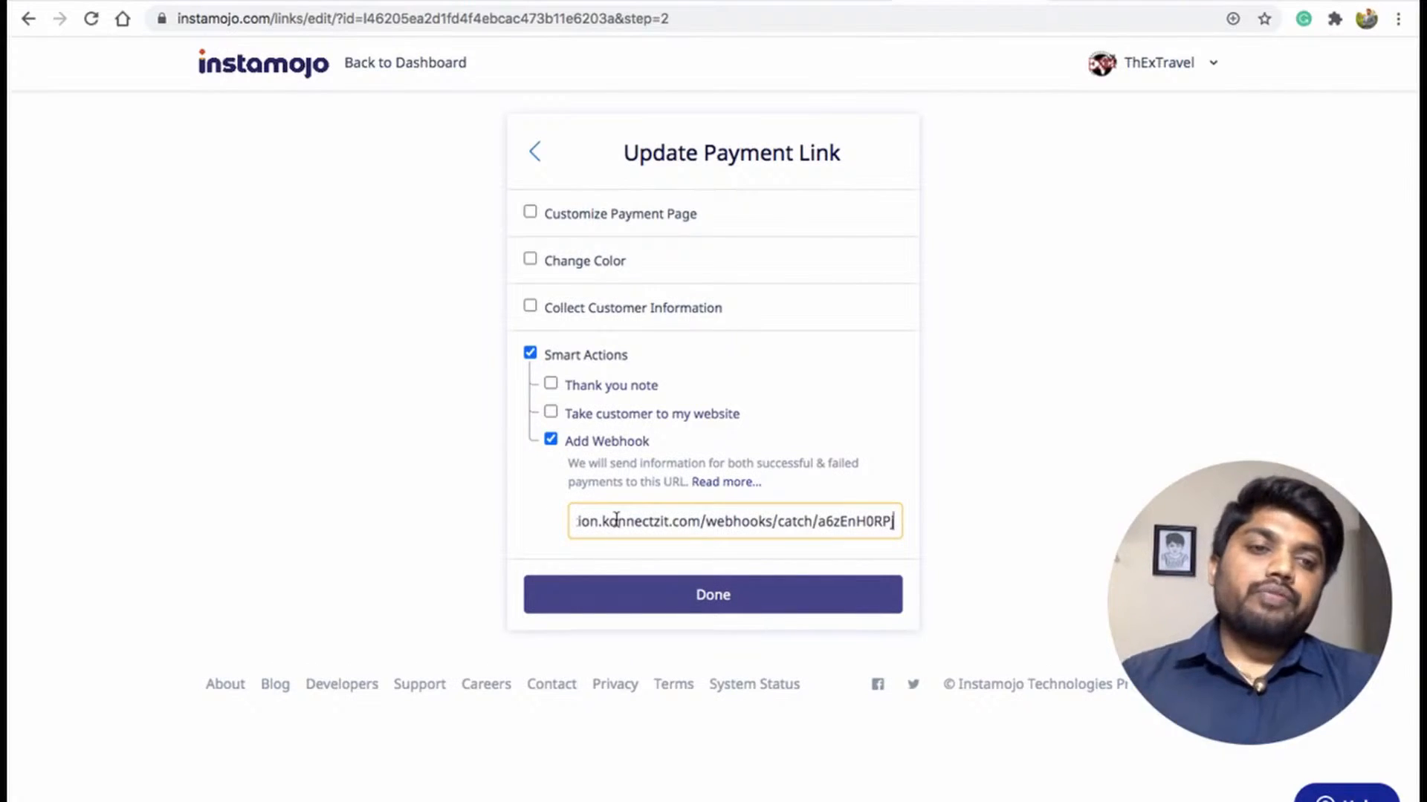
click(714, 595)
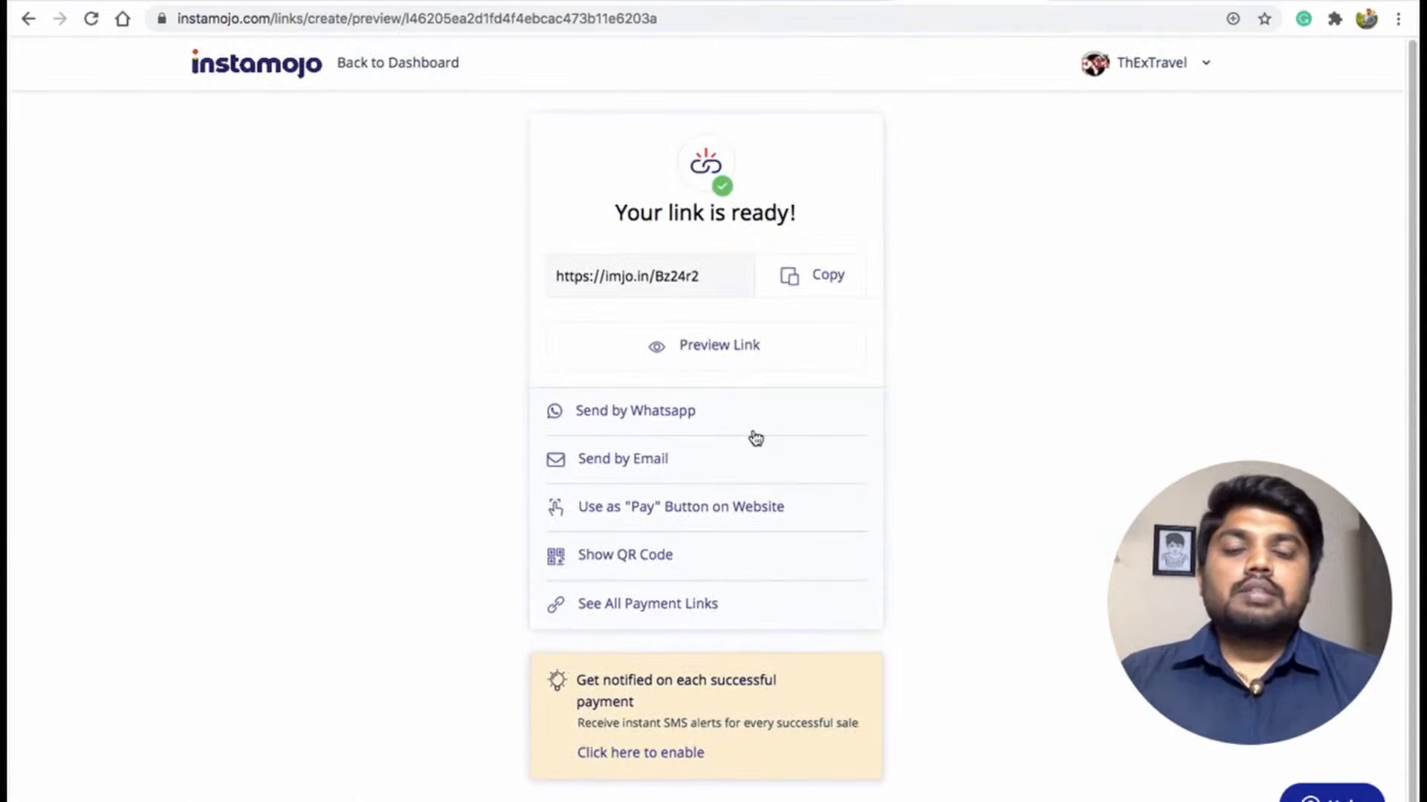
click(715, 347)
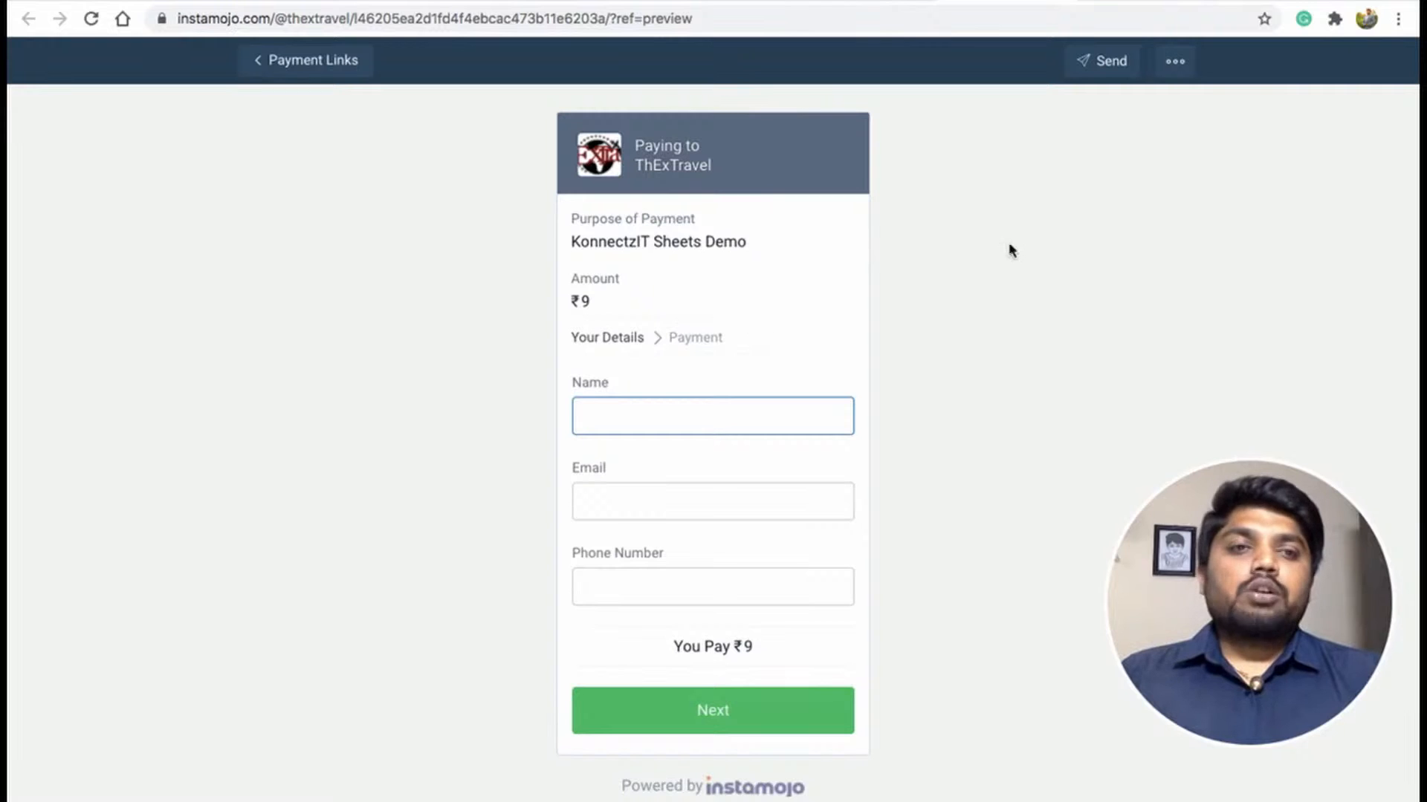
Switch back to KonnectzIT and start capturing the InstaMojo webhook response.
click(1257, 1)
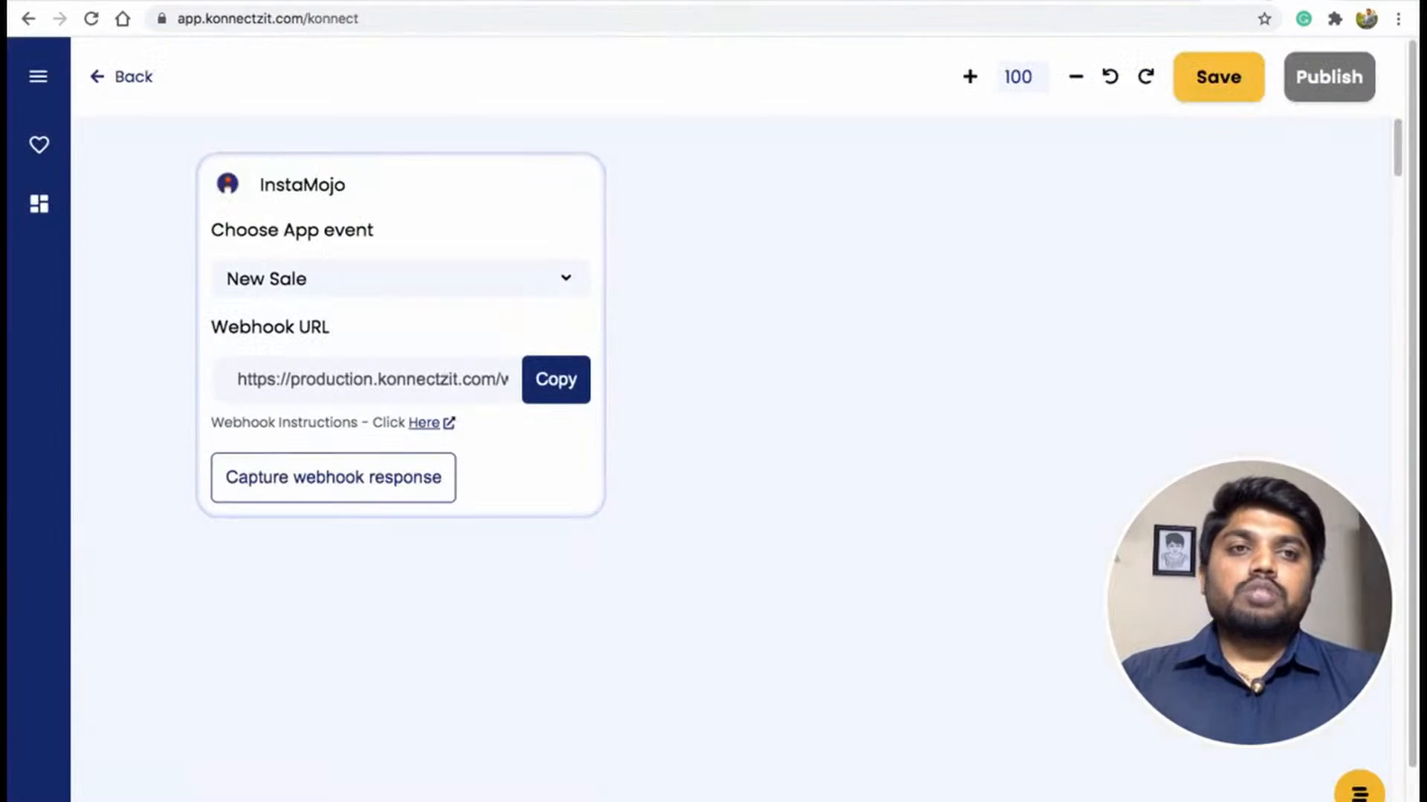
click(368, 492)
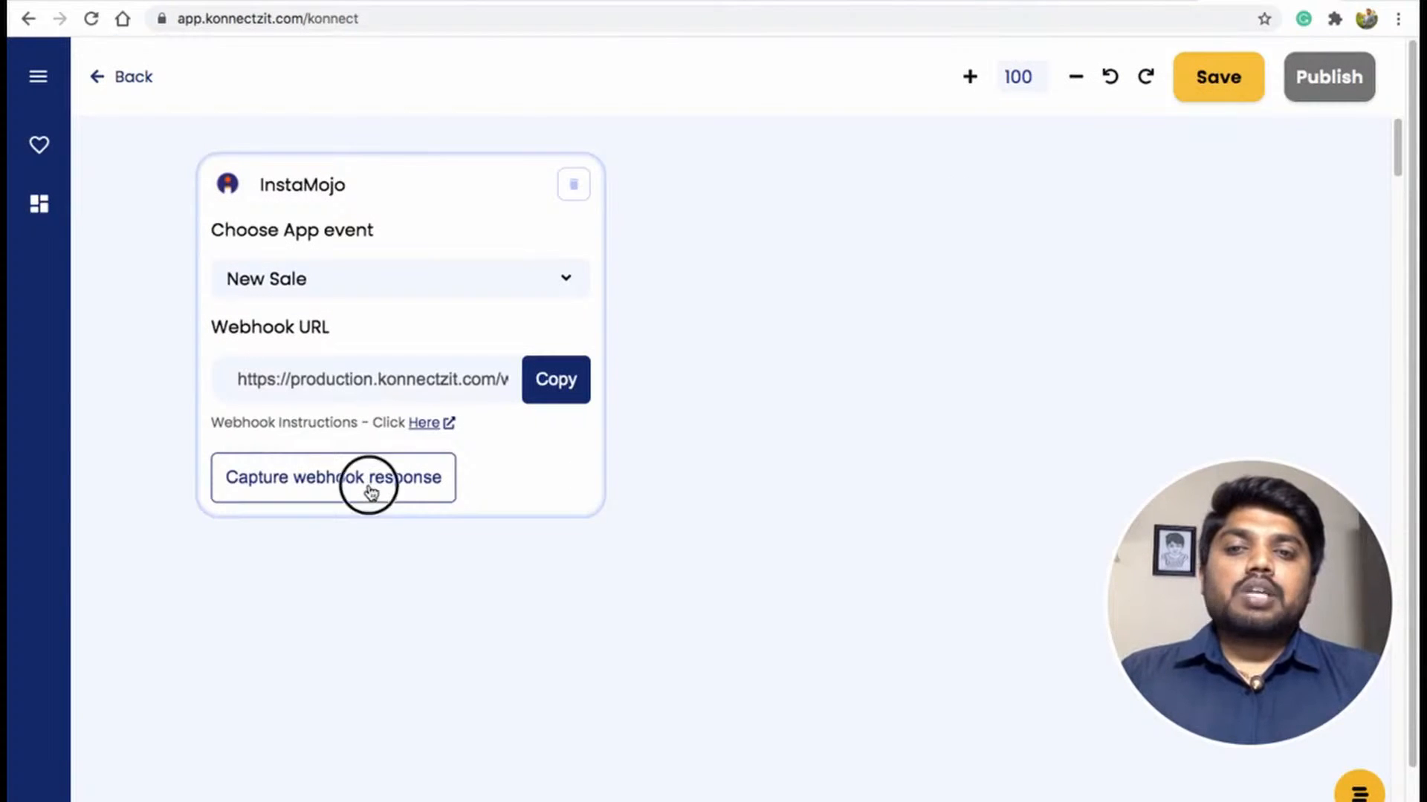
Return to the payment link preview and enter the customer's full name.
click(1012, 1)
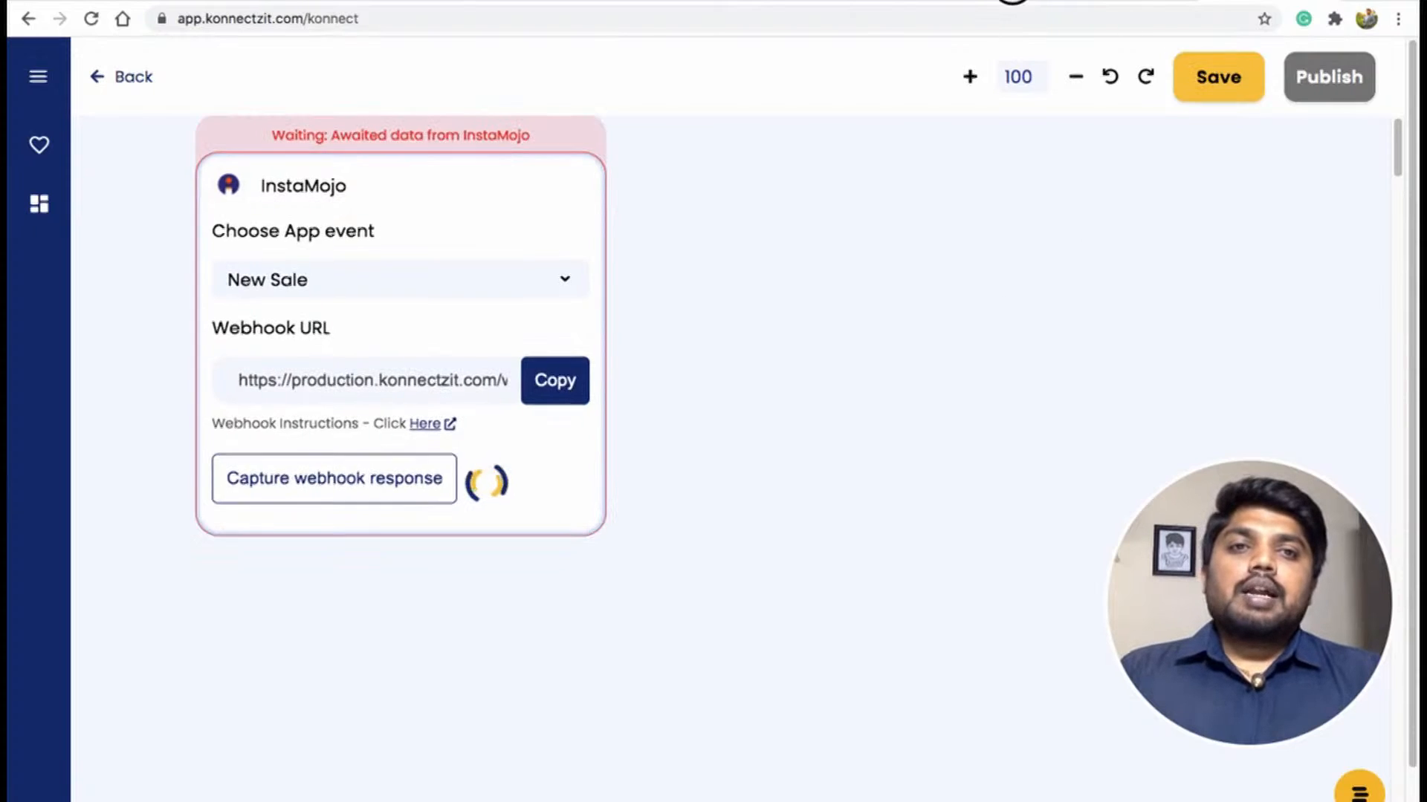
click(665, 412)
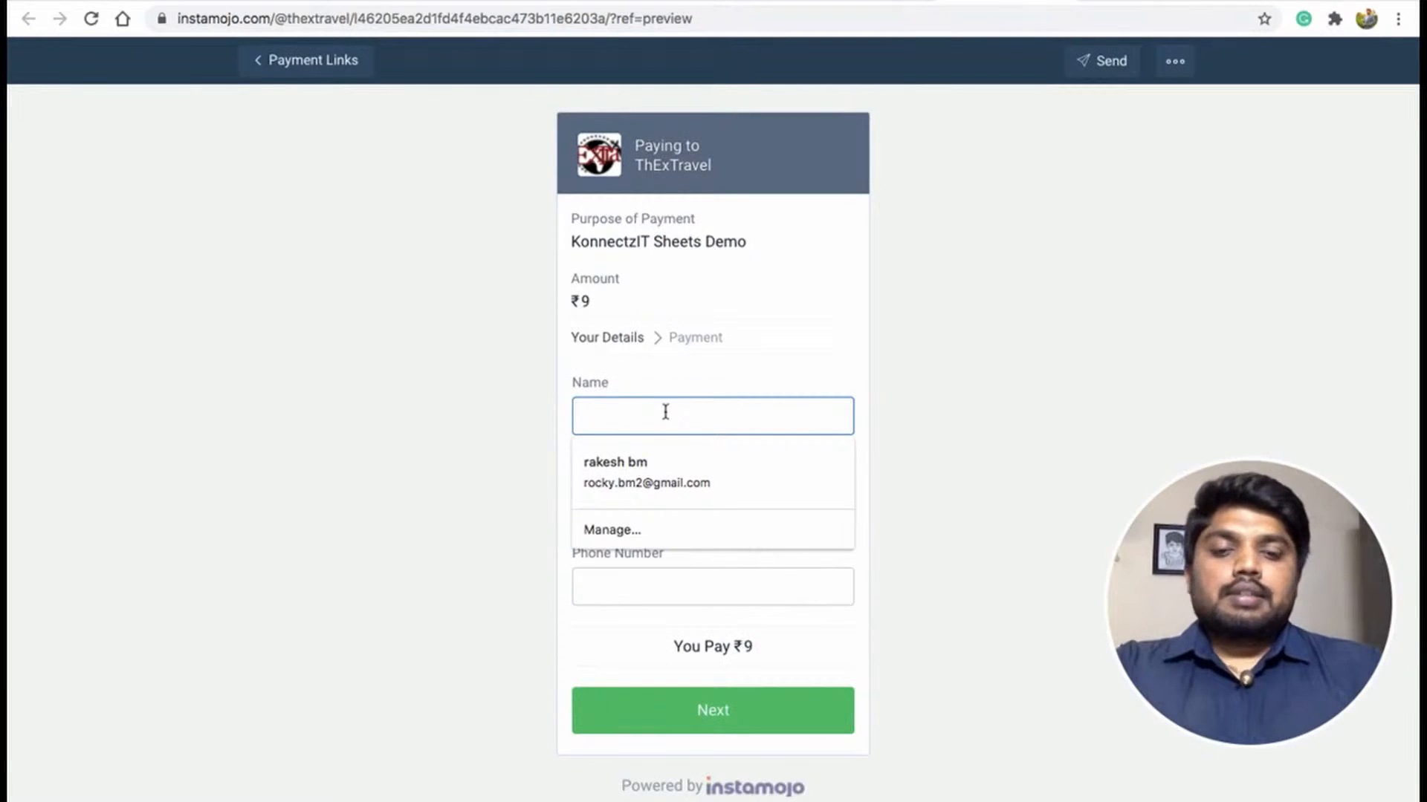
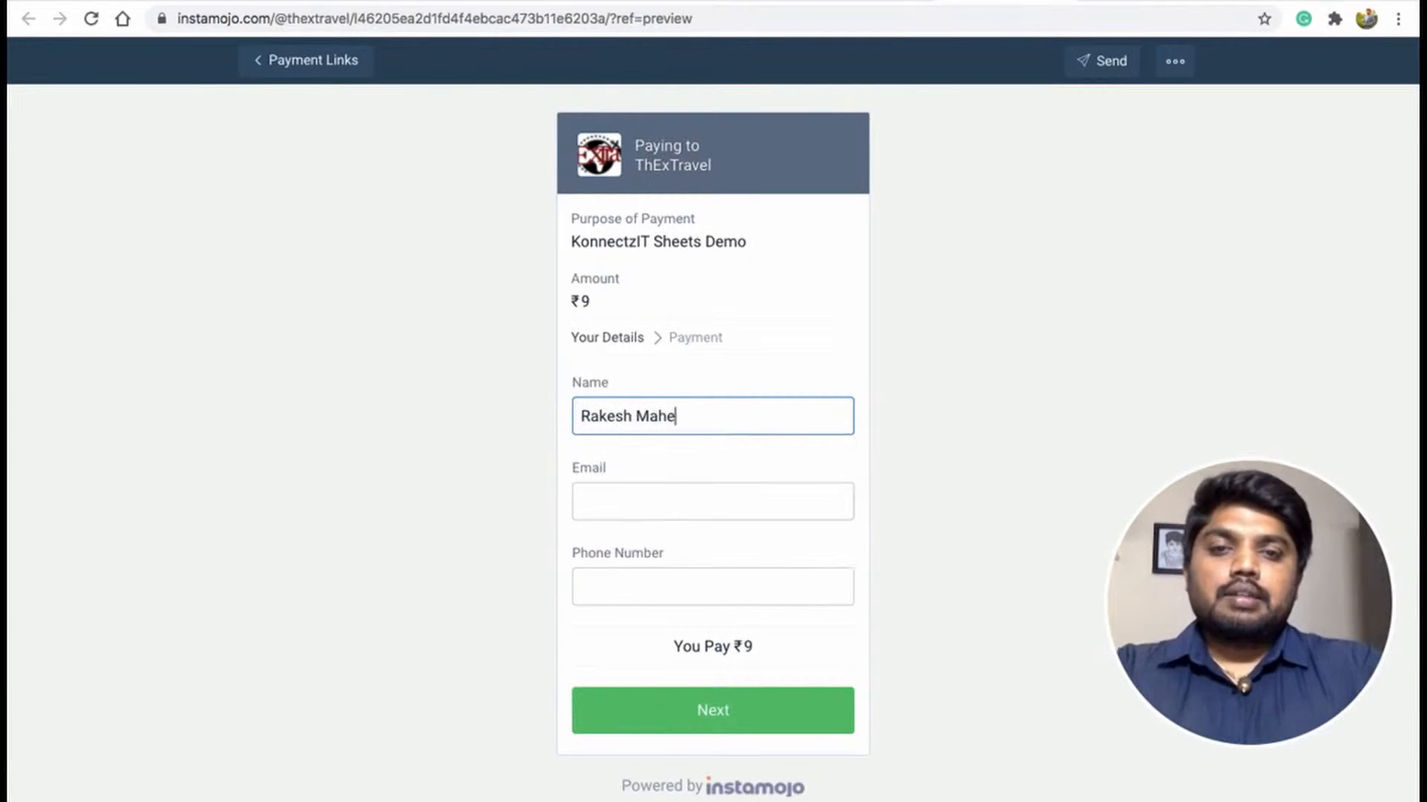
key(Tab)
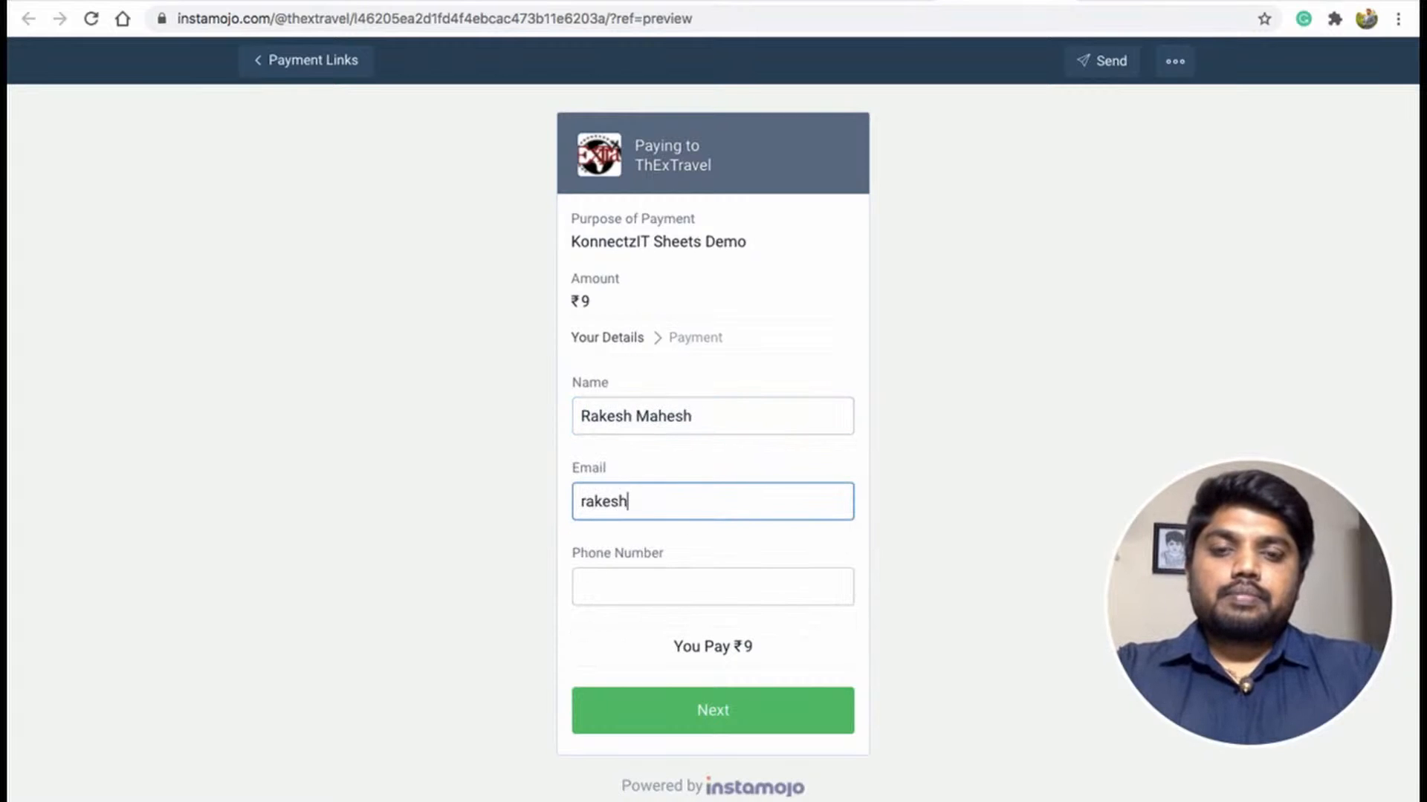
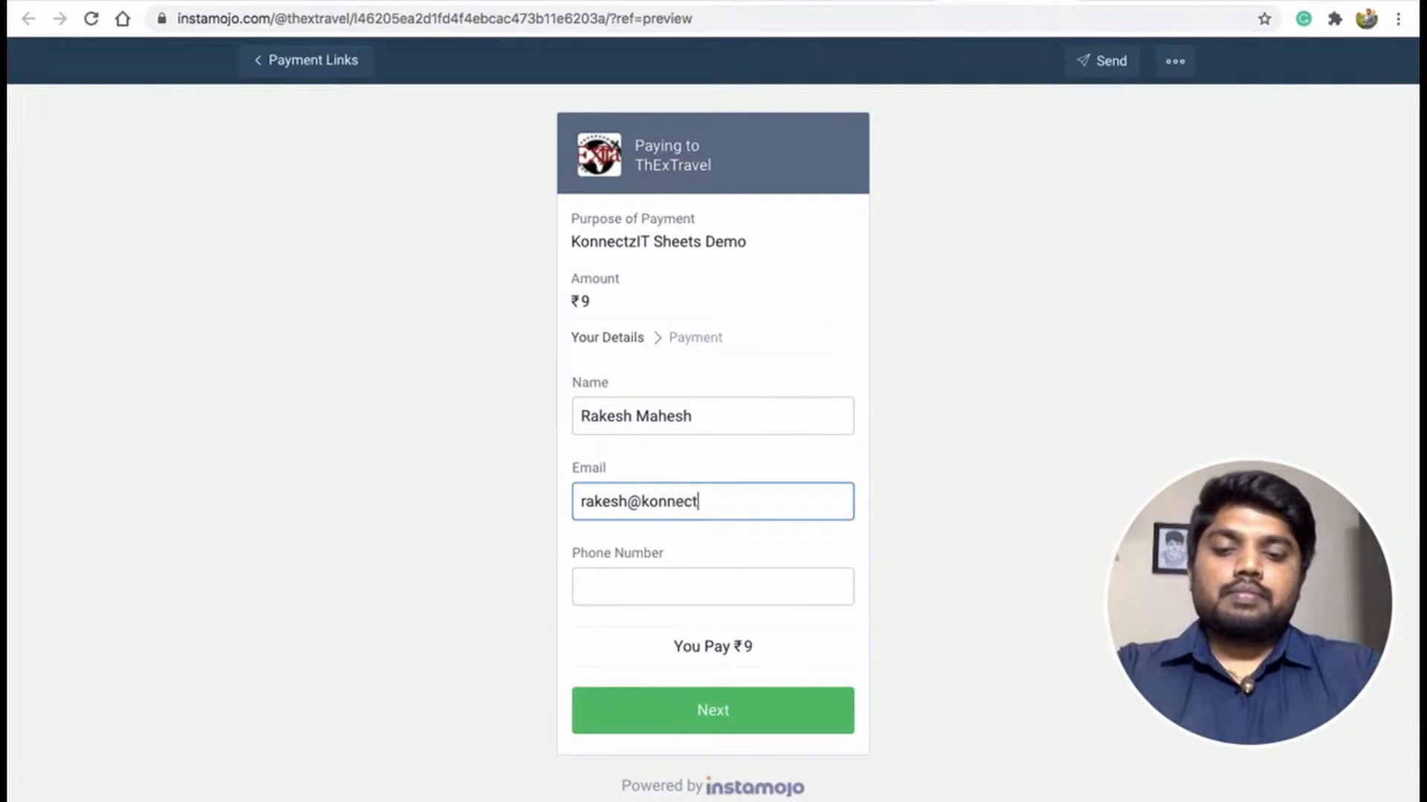
Fill in the customer's e-mail address and phone number on the payment form.
key(Tab)
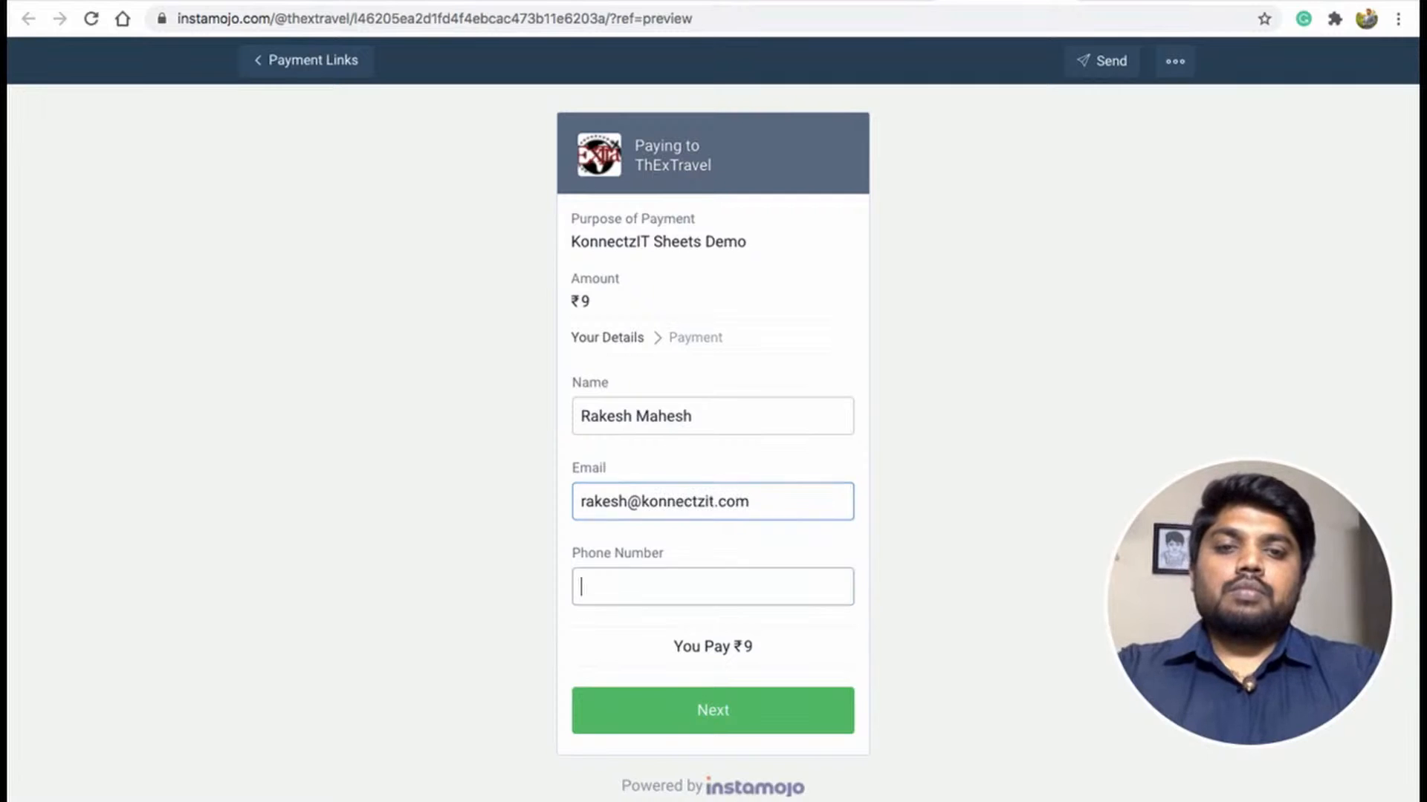
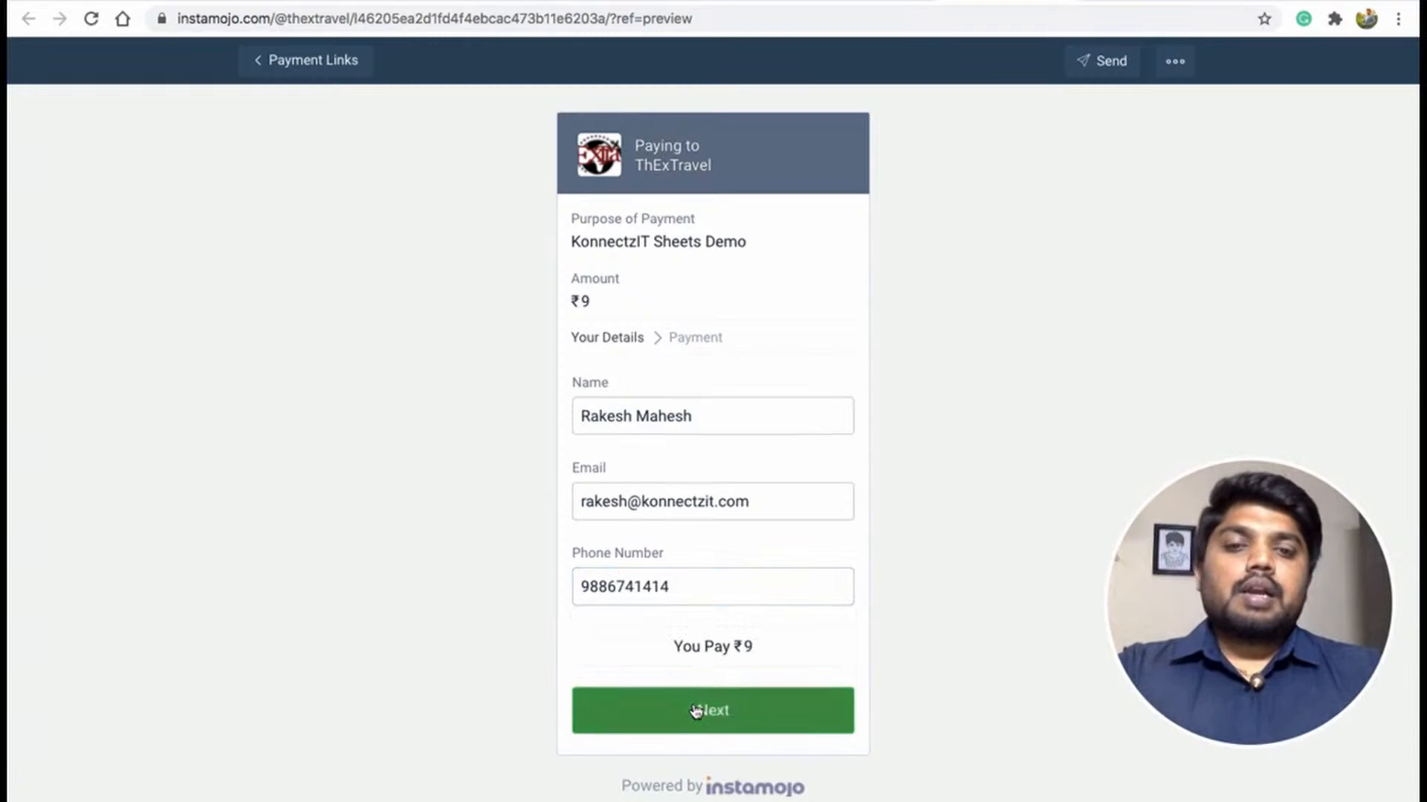
Proceed to the payment step and open the Scan UPI QR and pay option.
click(694, 709)
scroll(718, 635, down, 3)
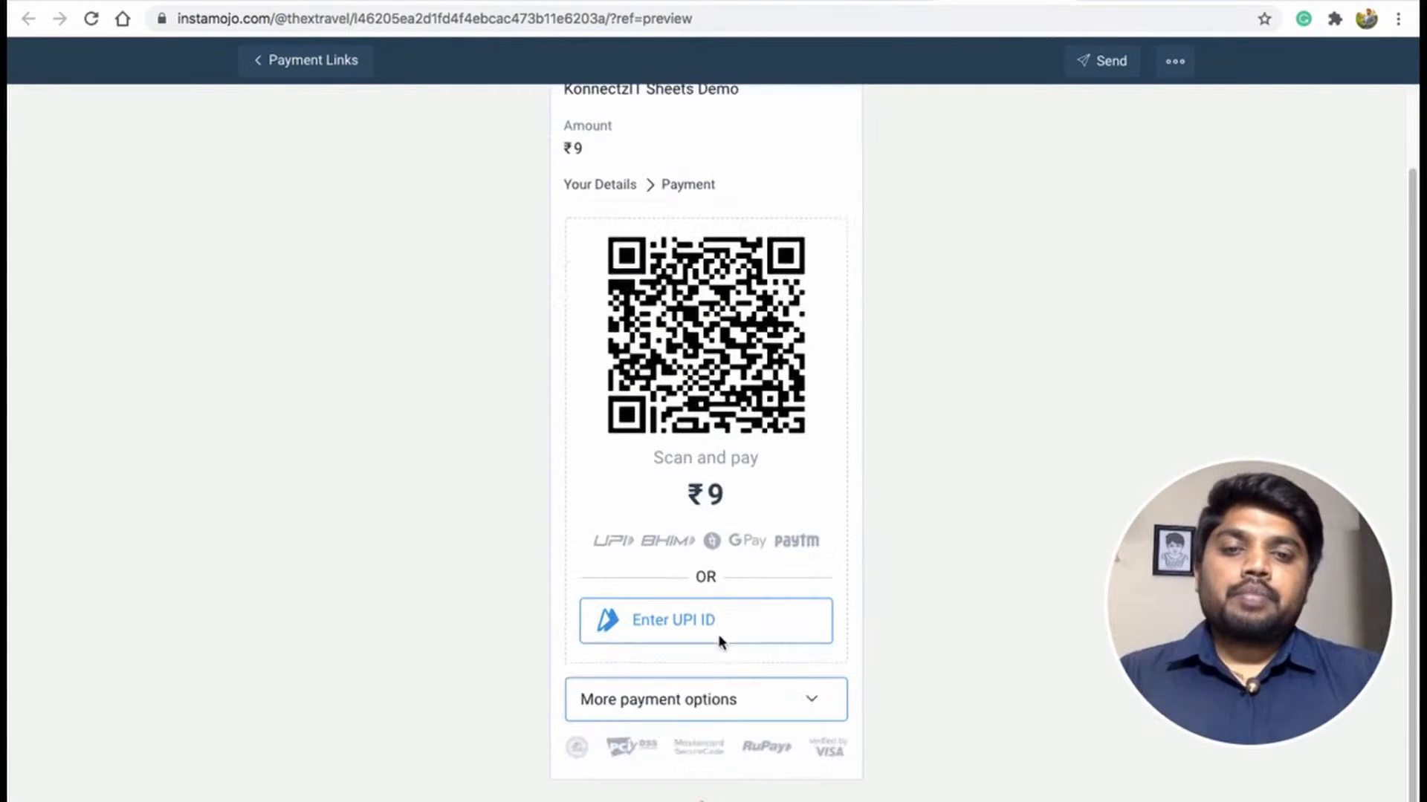
click(696, 711)
click(668, 439)
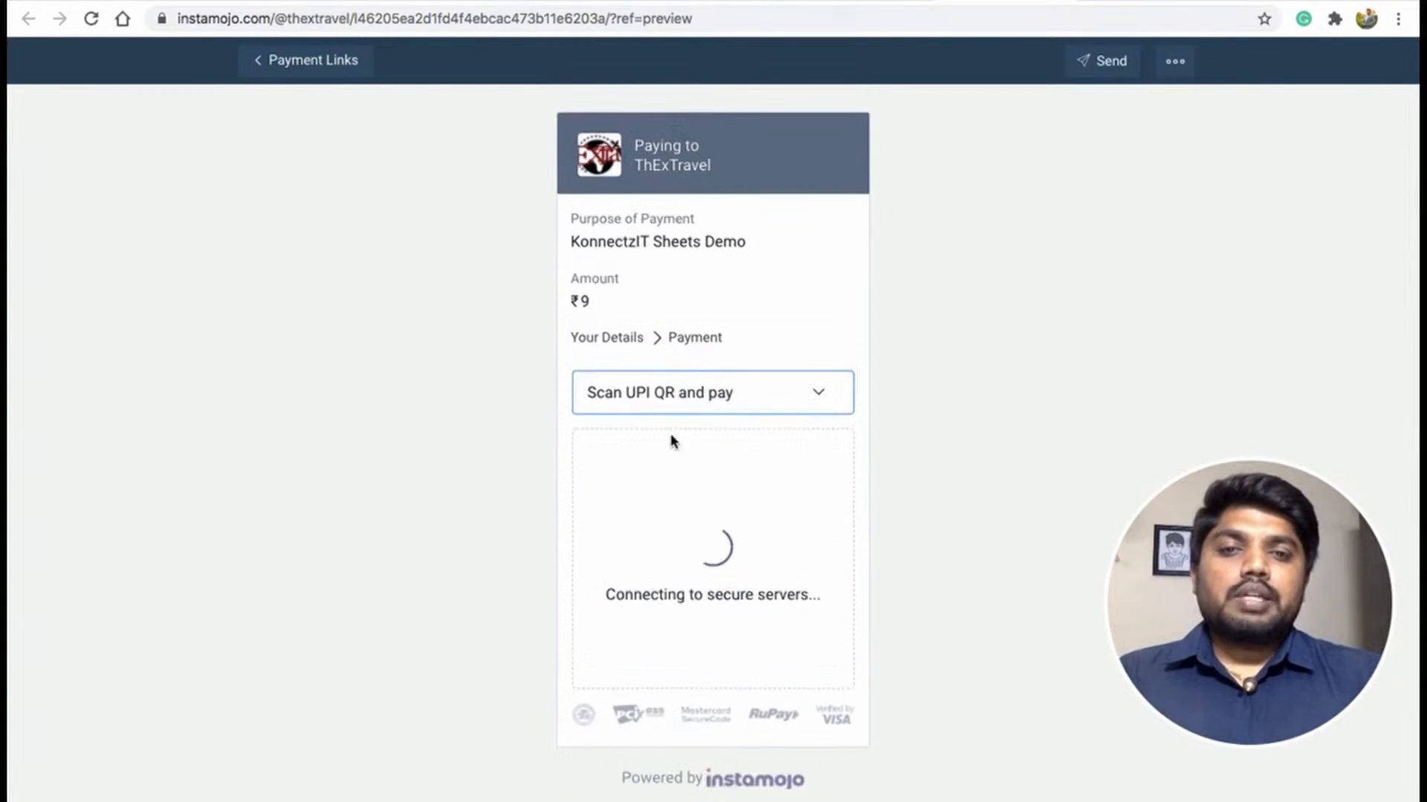
Open the credit card payment form and enter the test card number.
click(634, 524)
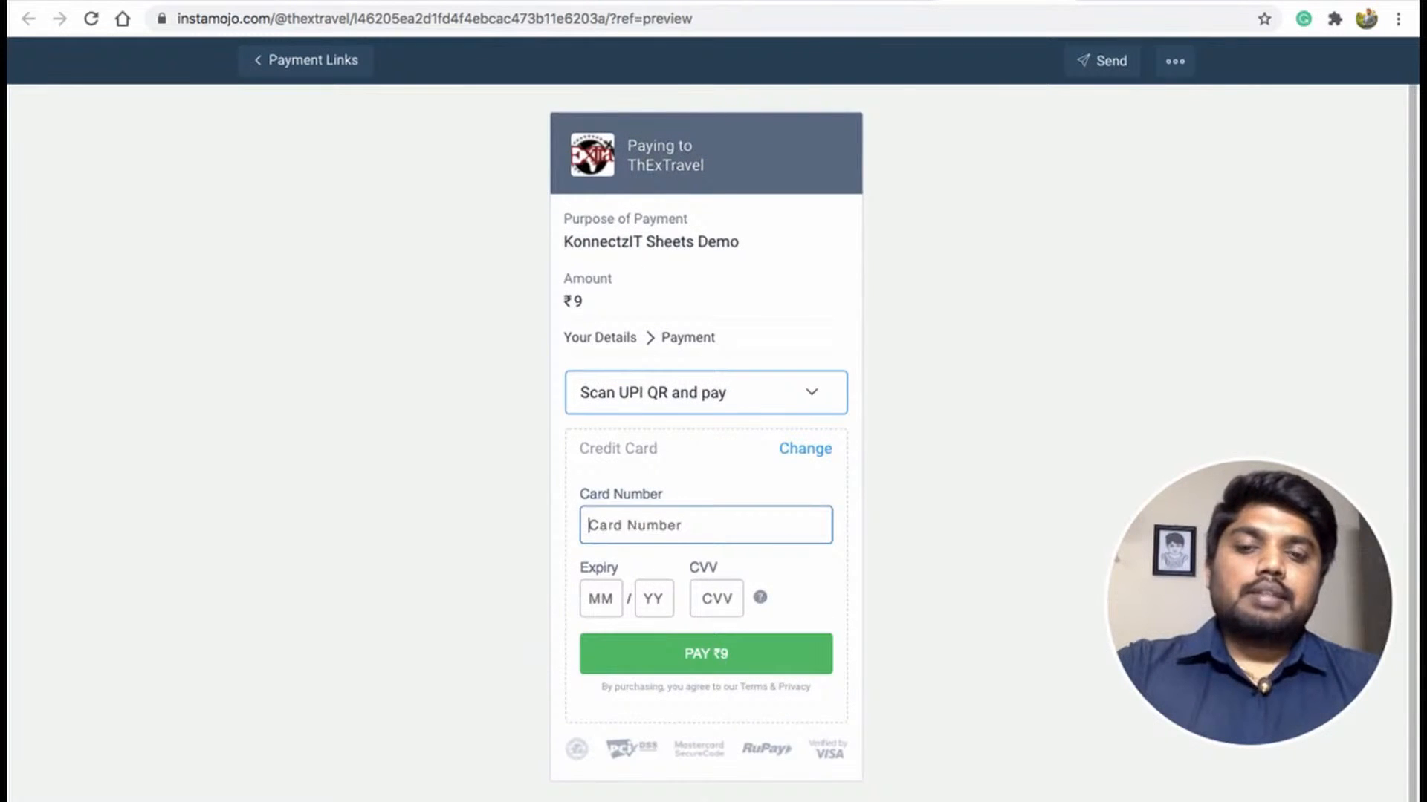
text(4111111111)
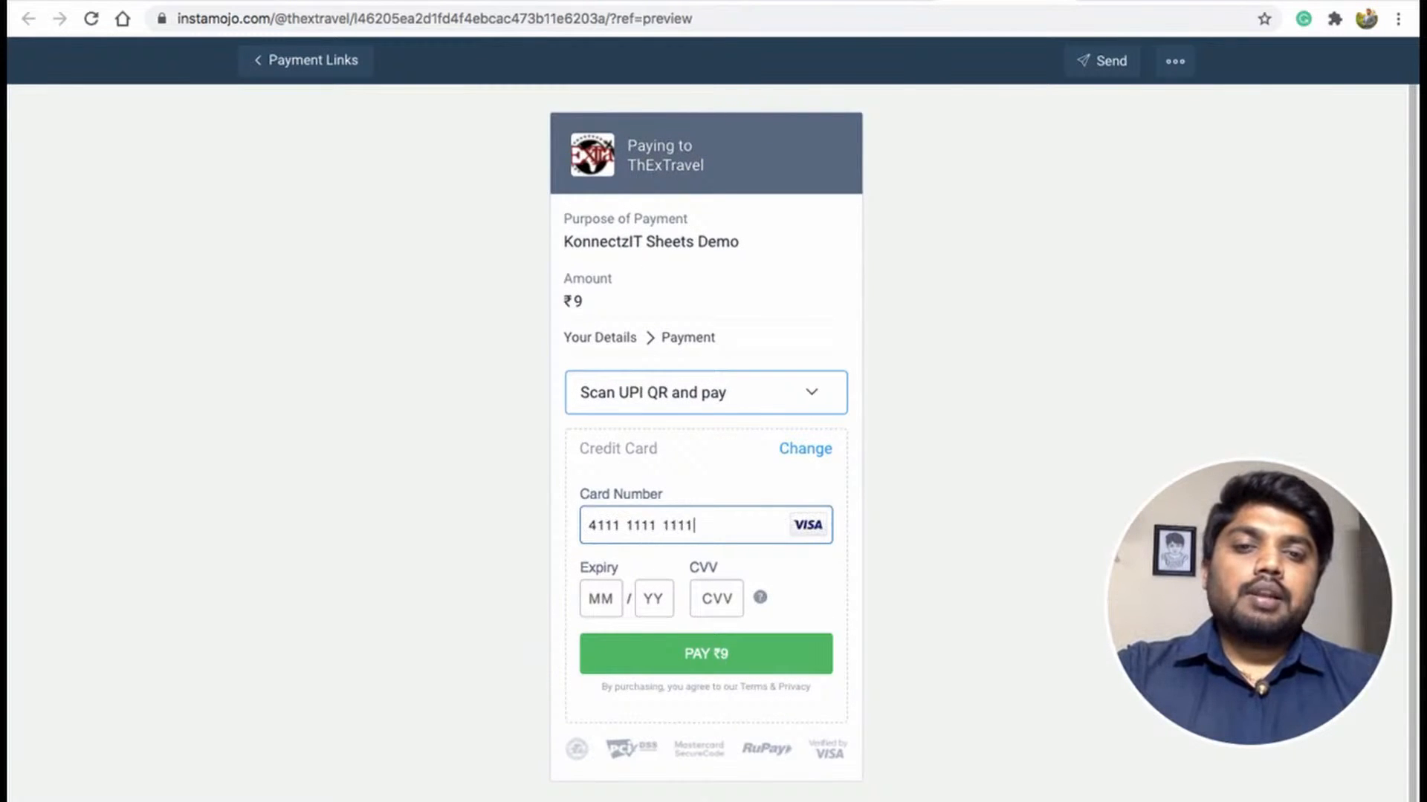
text(1111111)
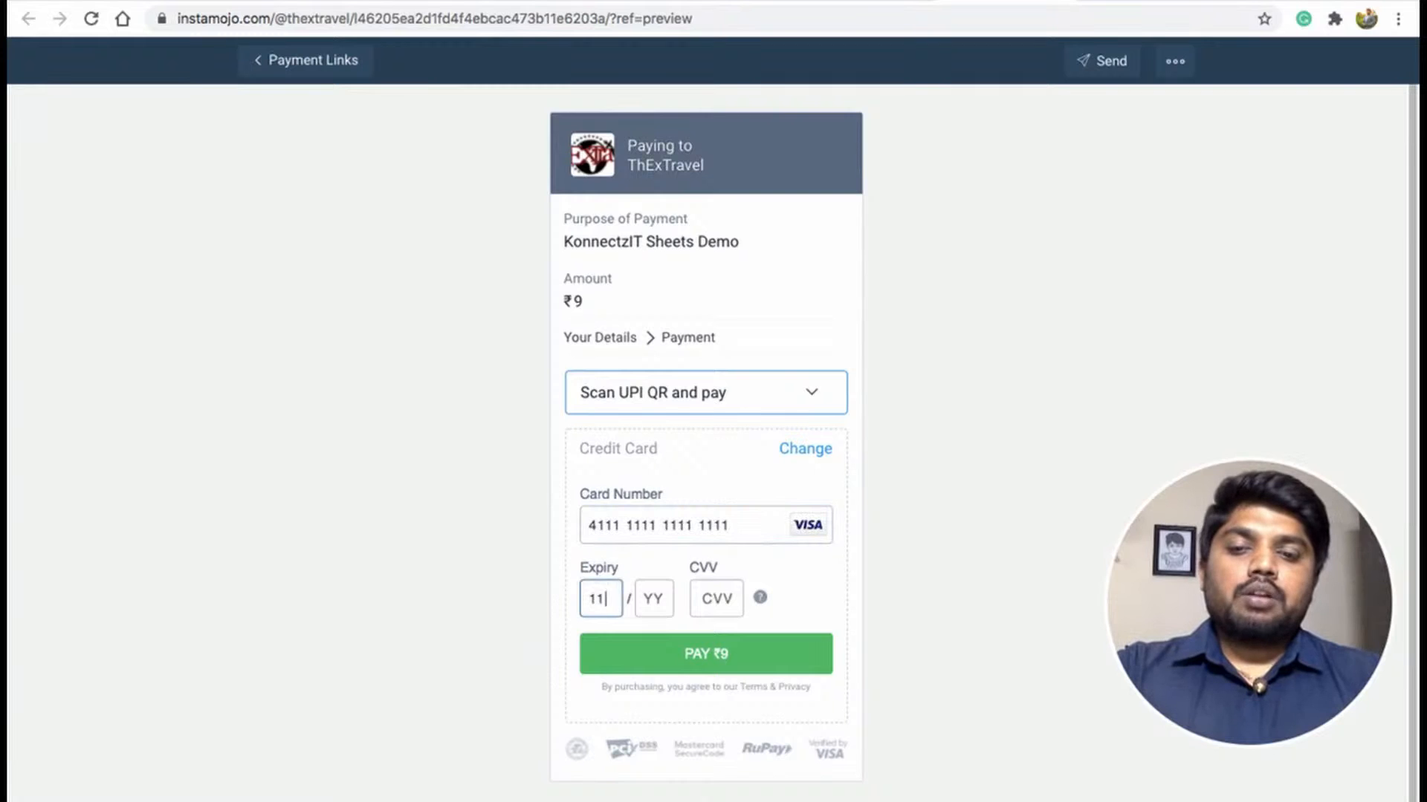
Enter the card's expiry date and CVV, then submit the ₹9 payment.
key(Tab)
text(23)
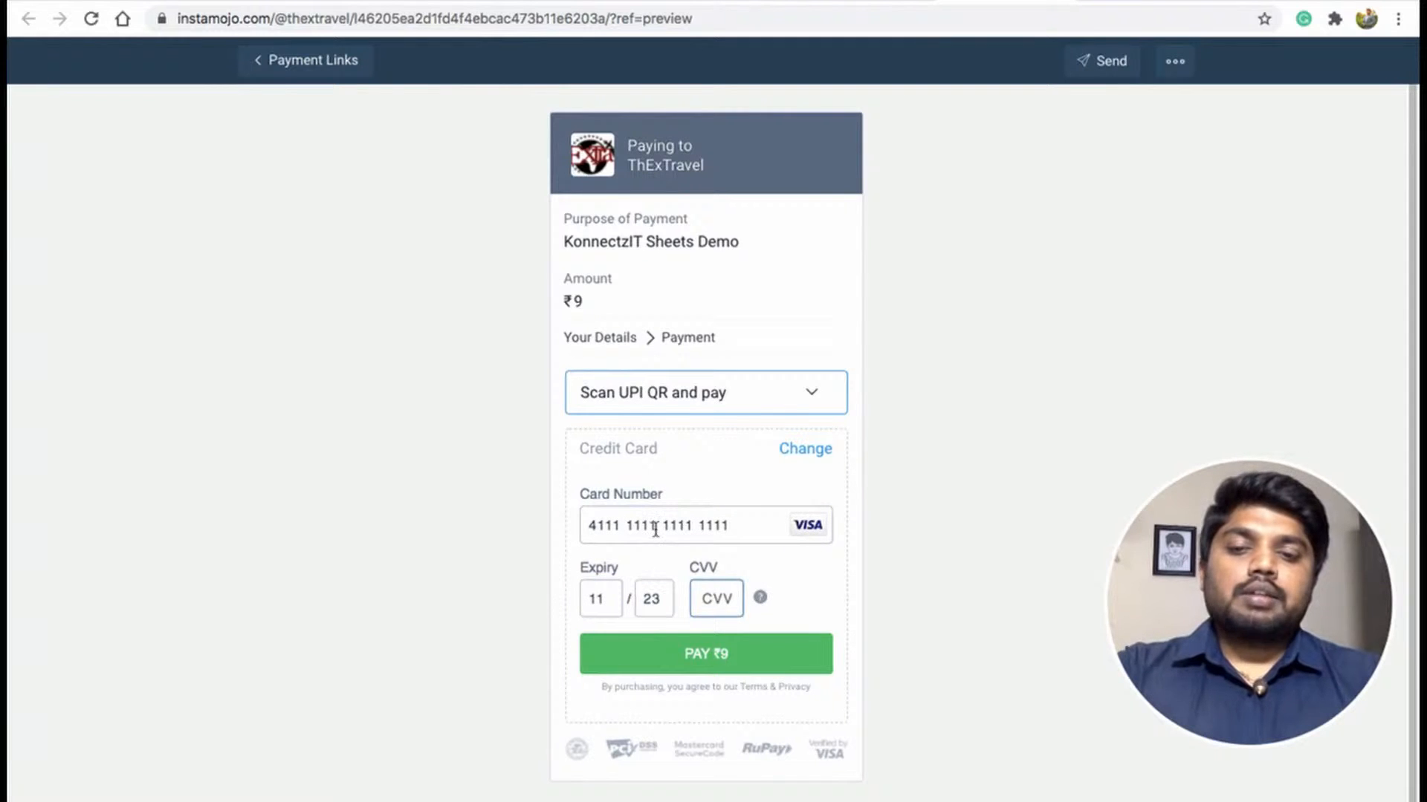
text(12)
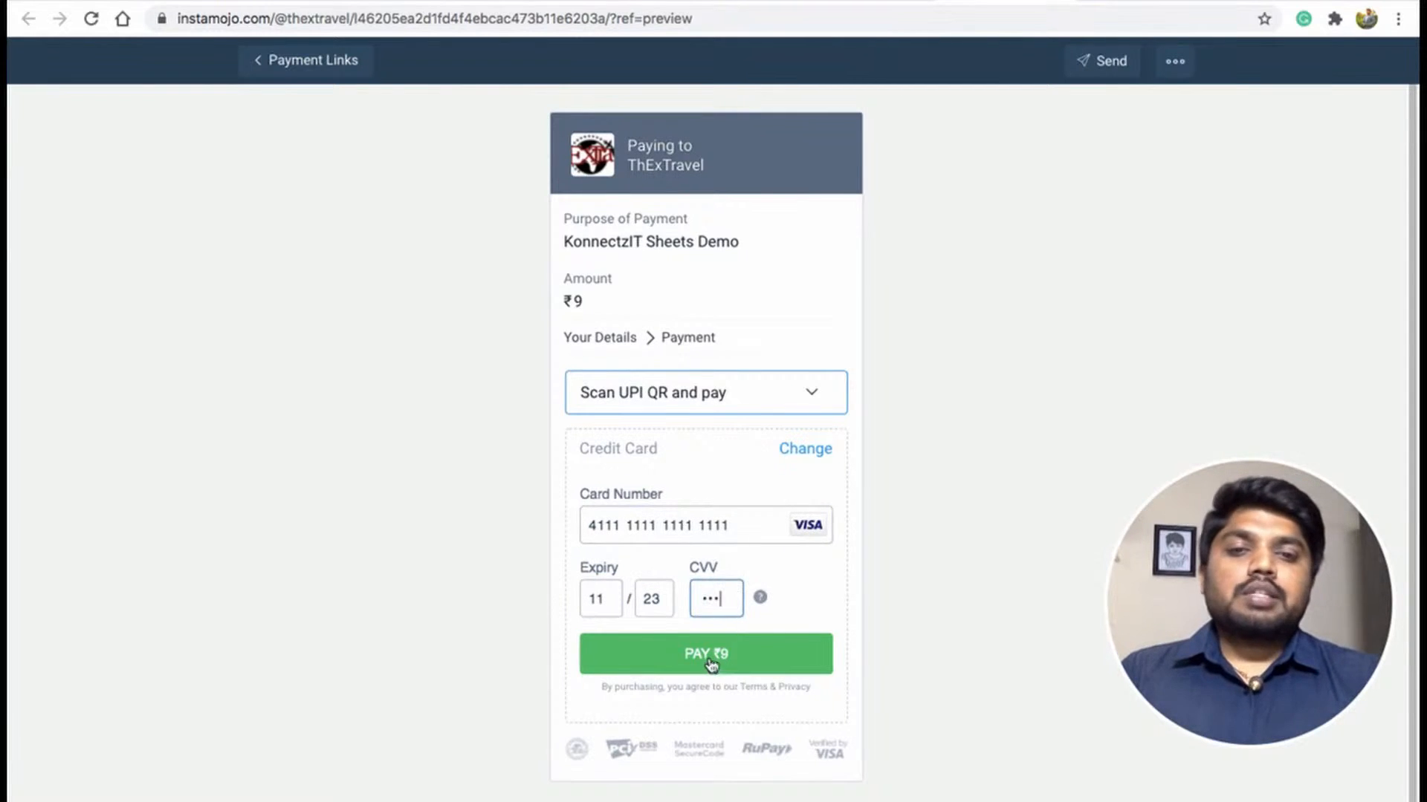
click(710, 658)
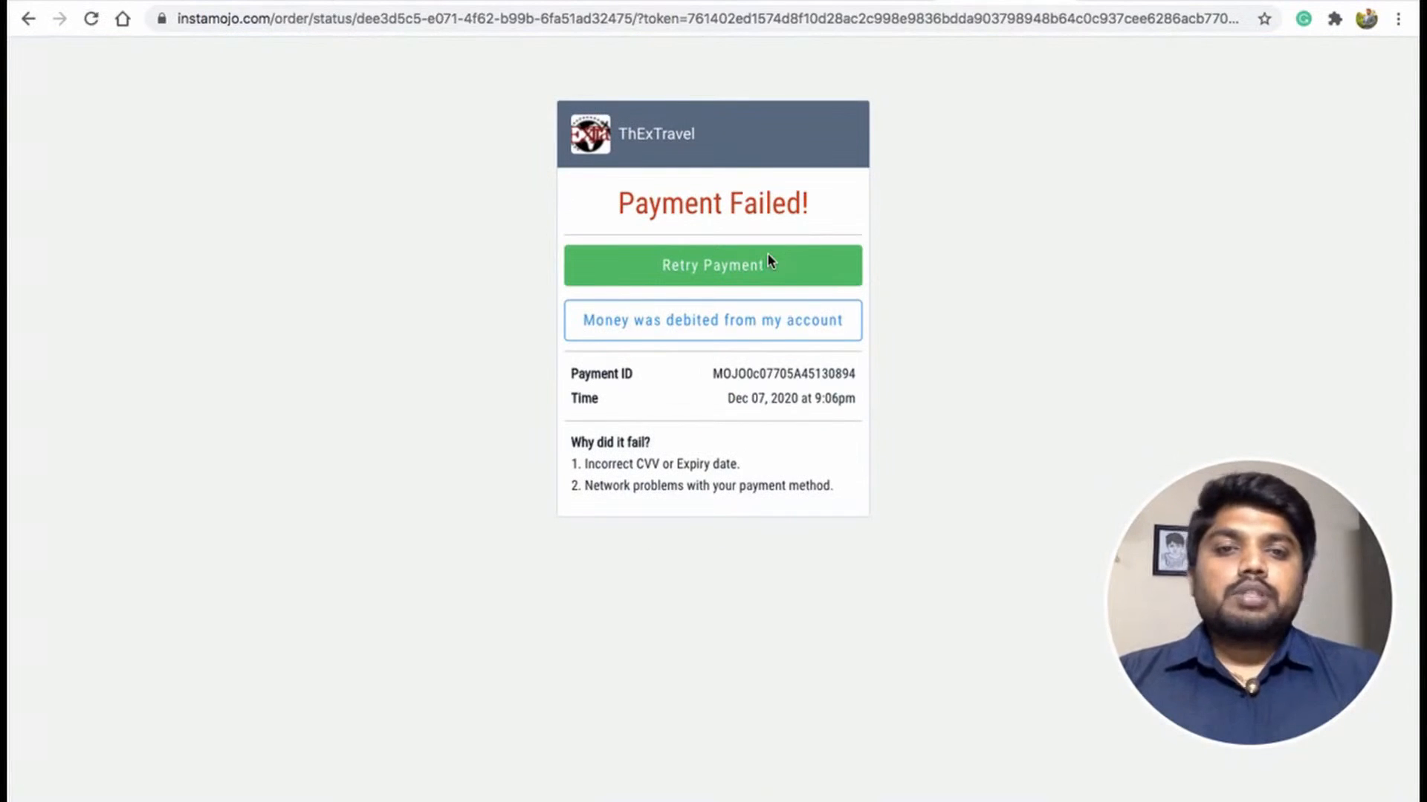
Check the payment ID on the result page, then return to KonnectzIT and review the captured webhook response fields.
double_click(755, 373)
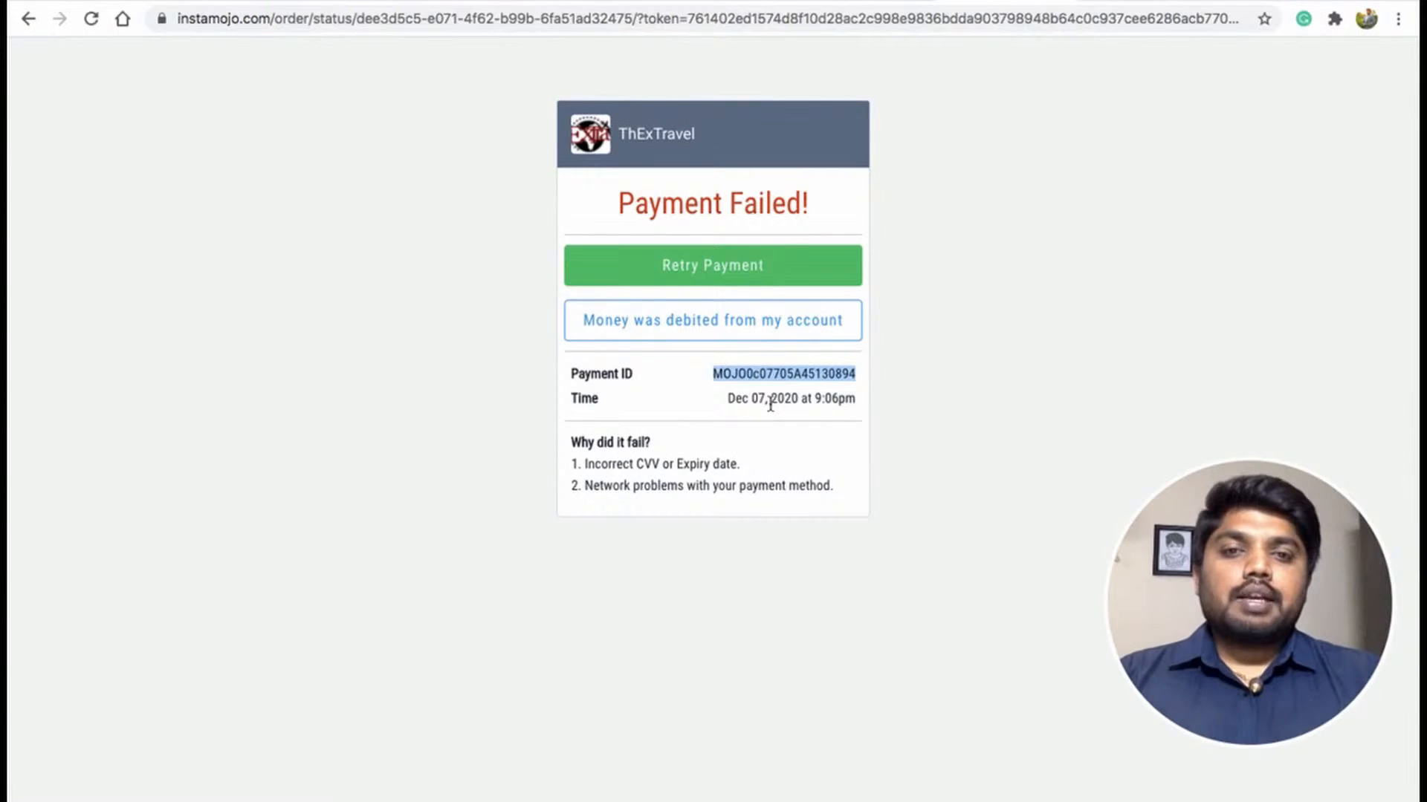
double_click(773, 400)
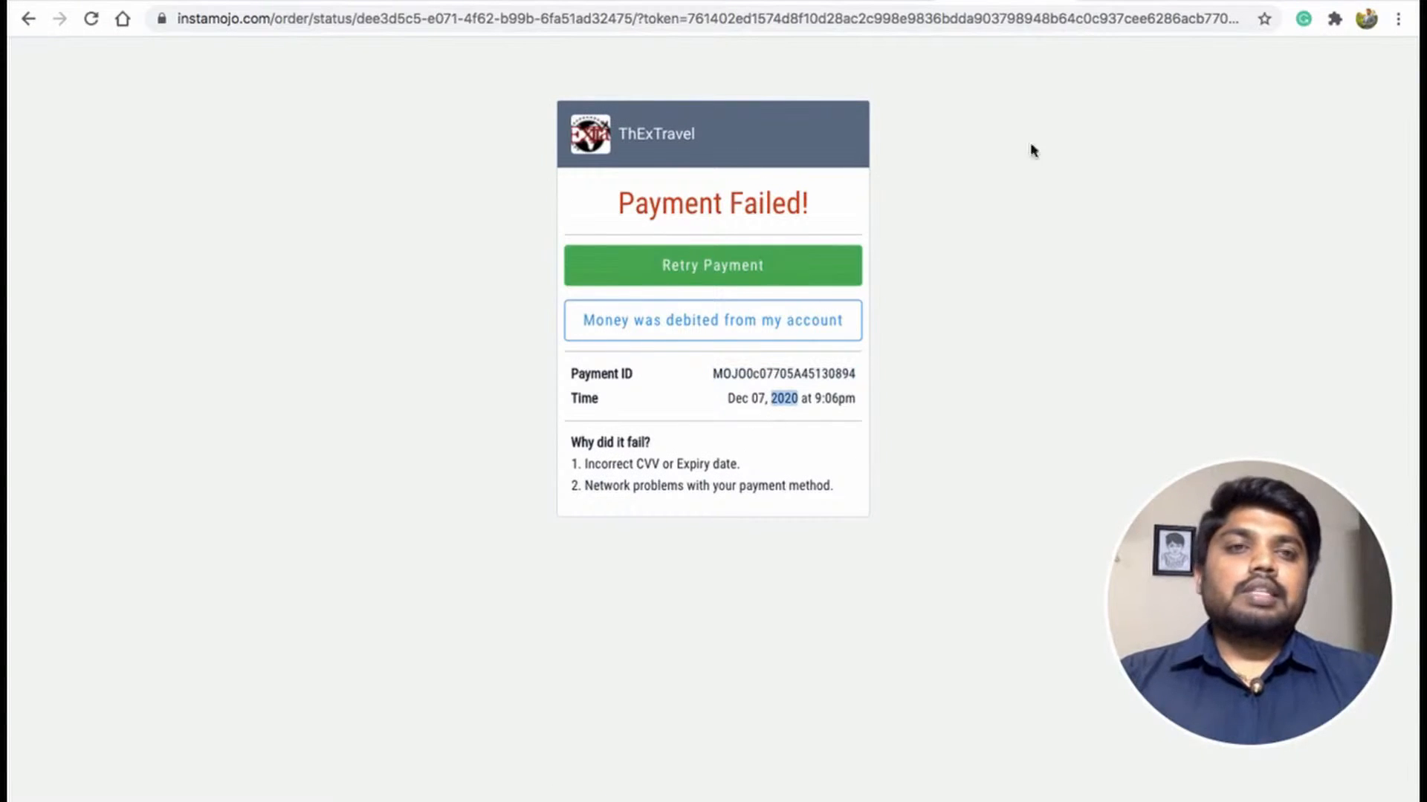
click(1253, 2)
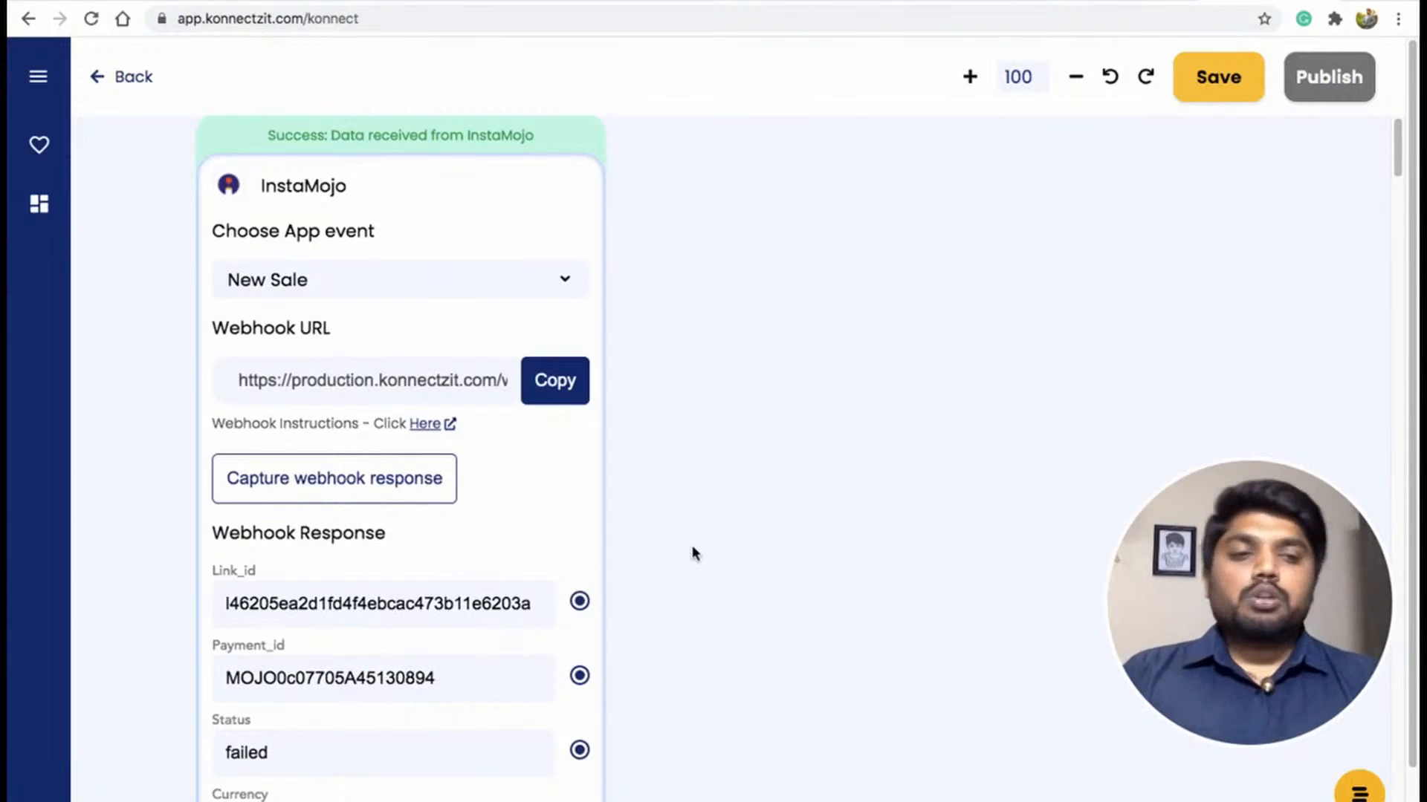
scroll(693, 552, down, 5)
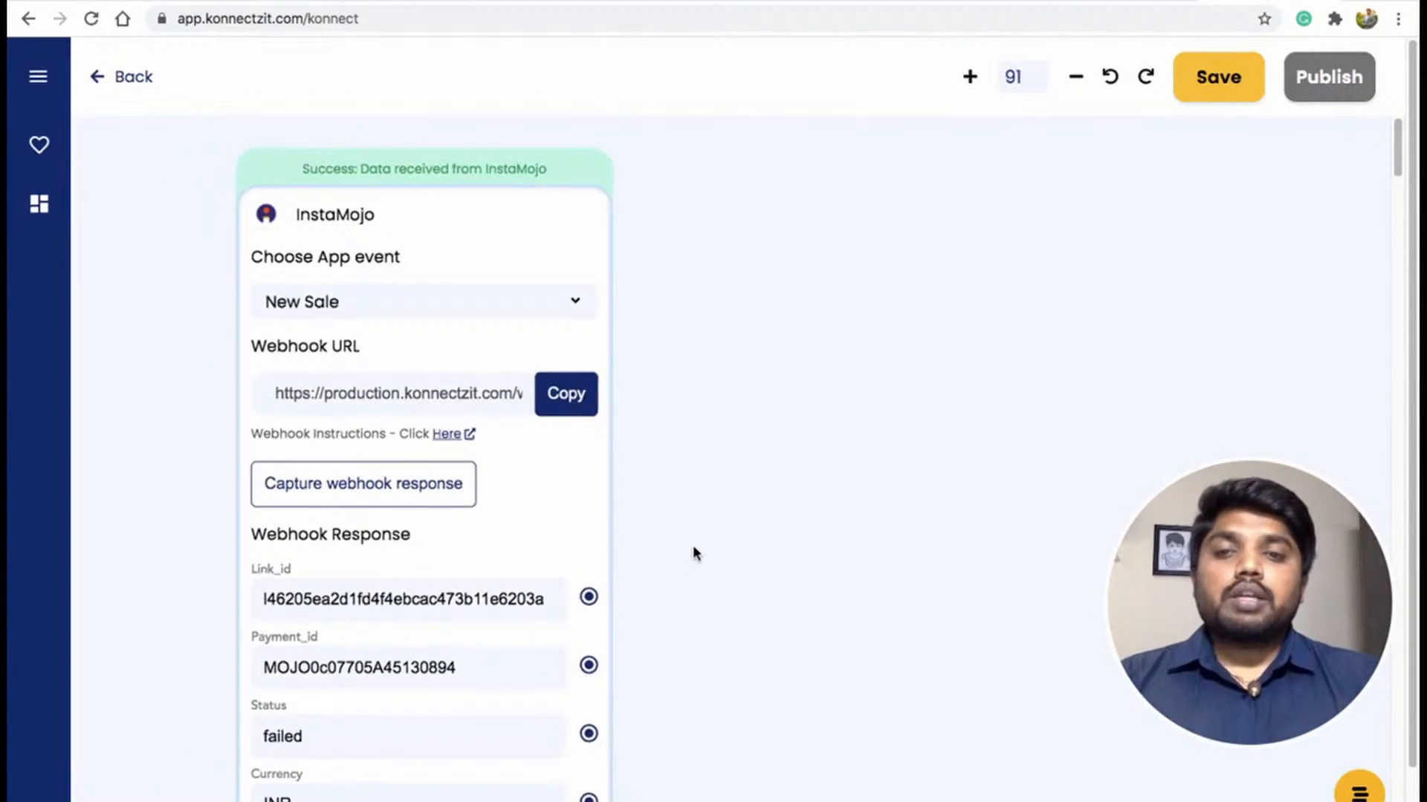
drag(736, 657, 634, 592)
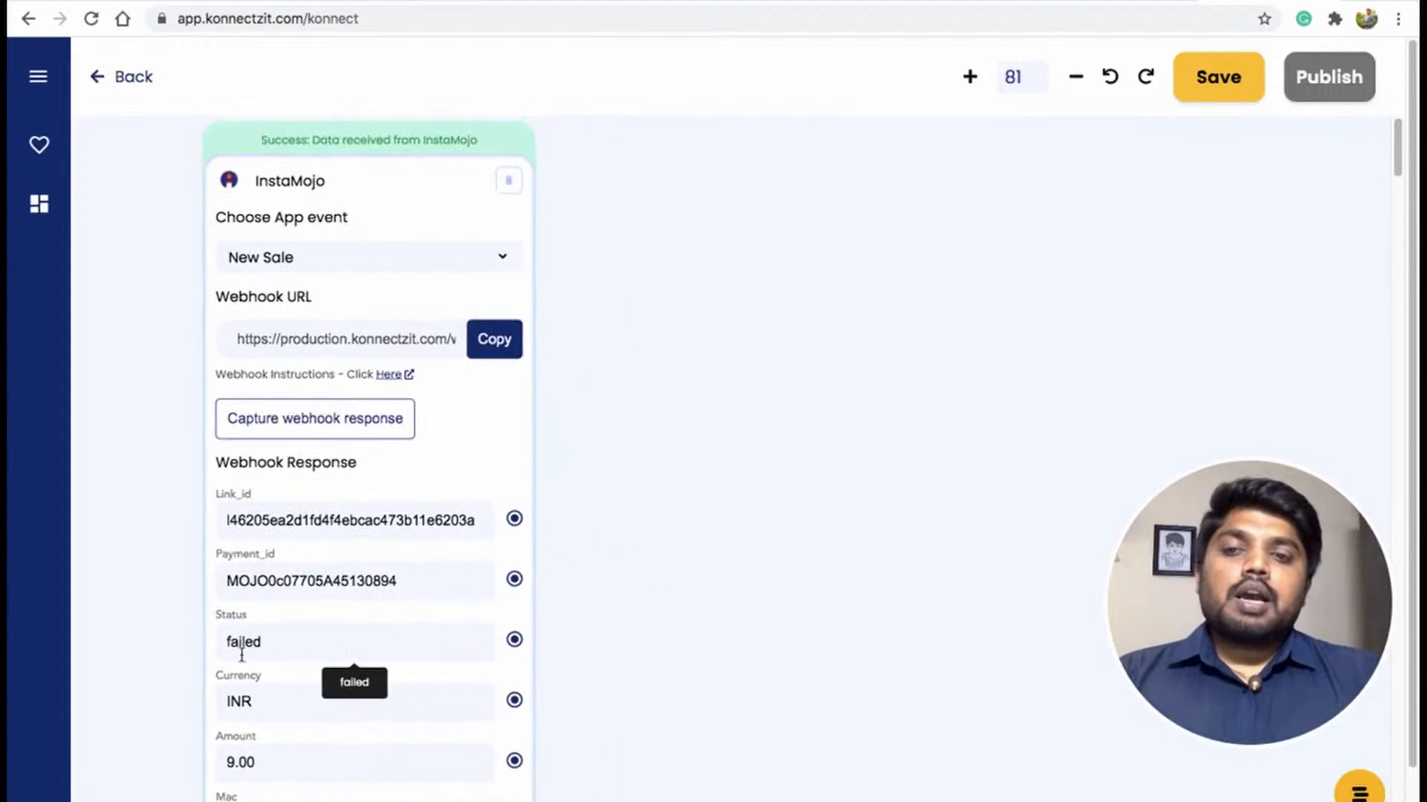
scroll(695, 576, down, 3)
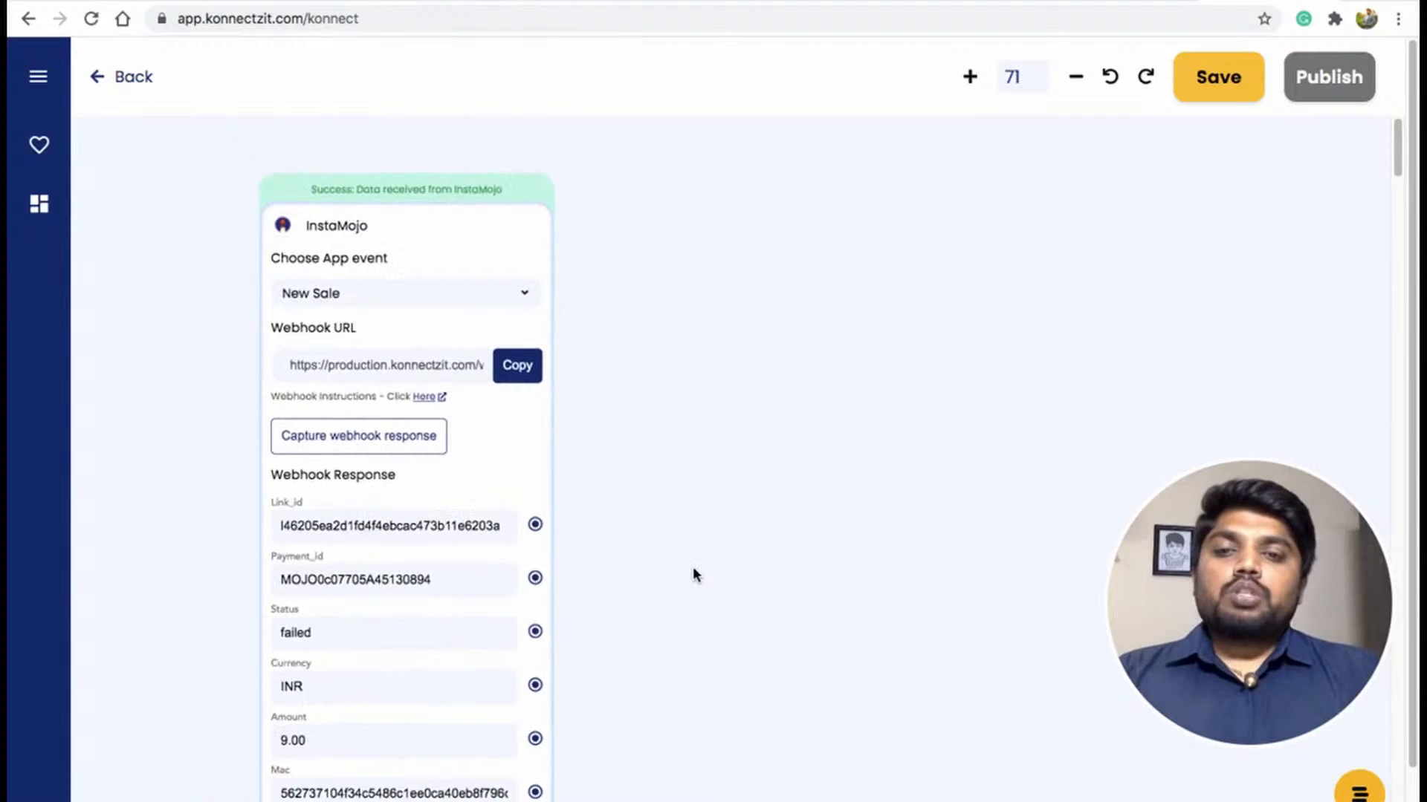
scroll(697, 574, up, 2)
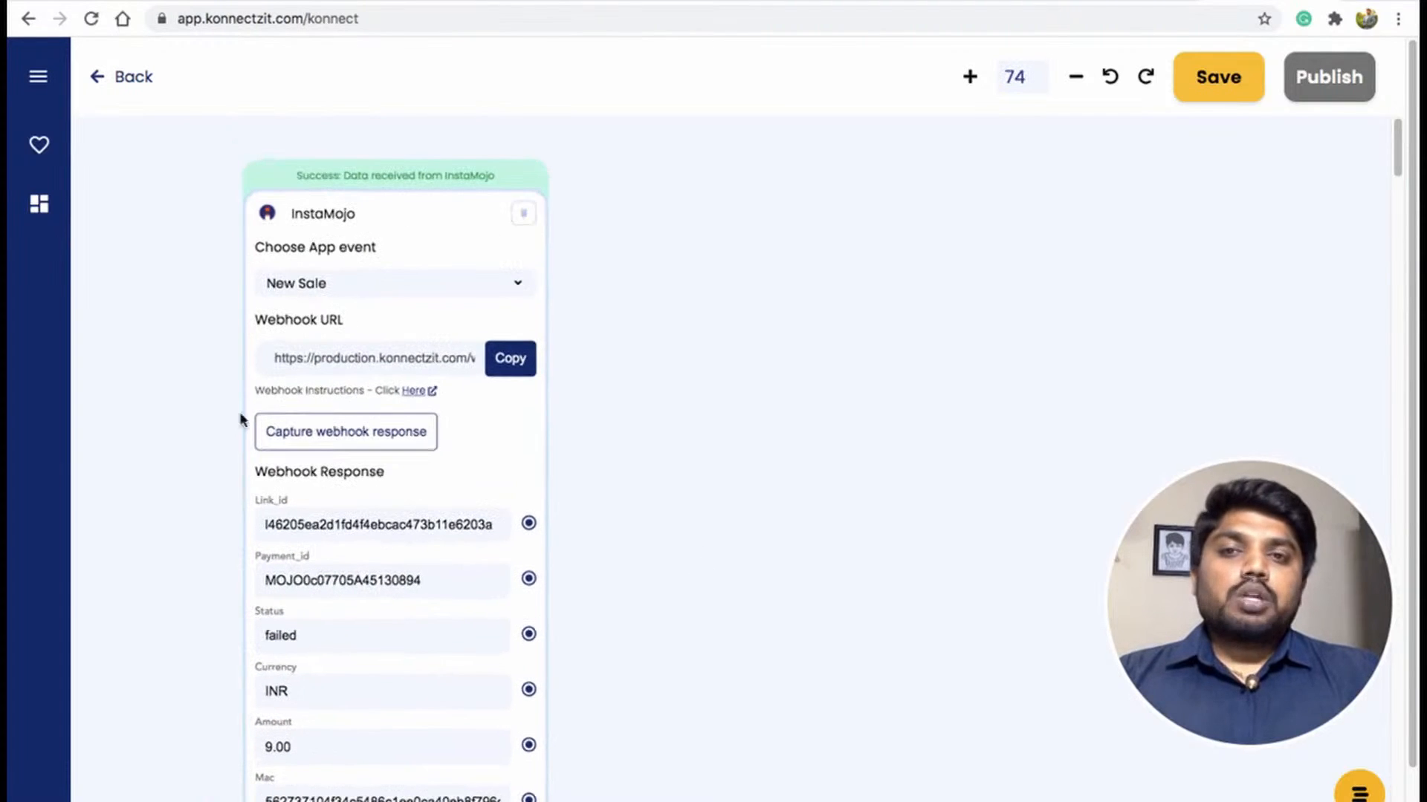
drag(777, 606, 717, 528)
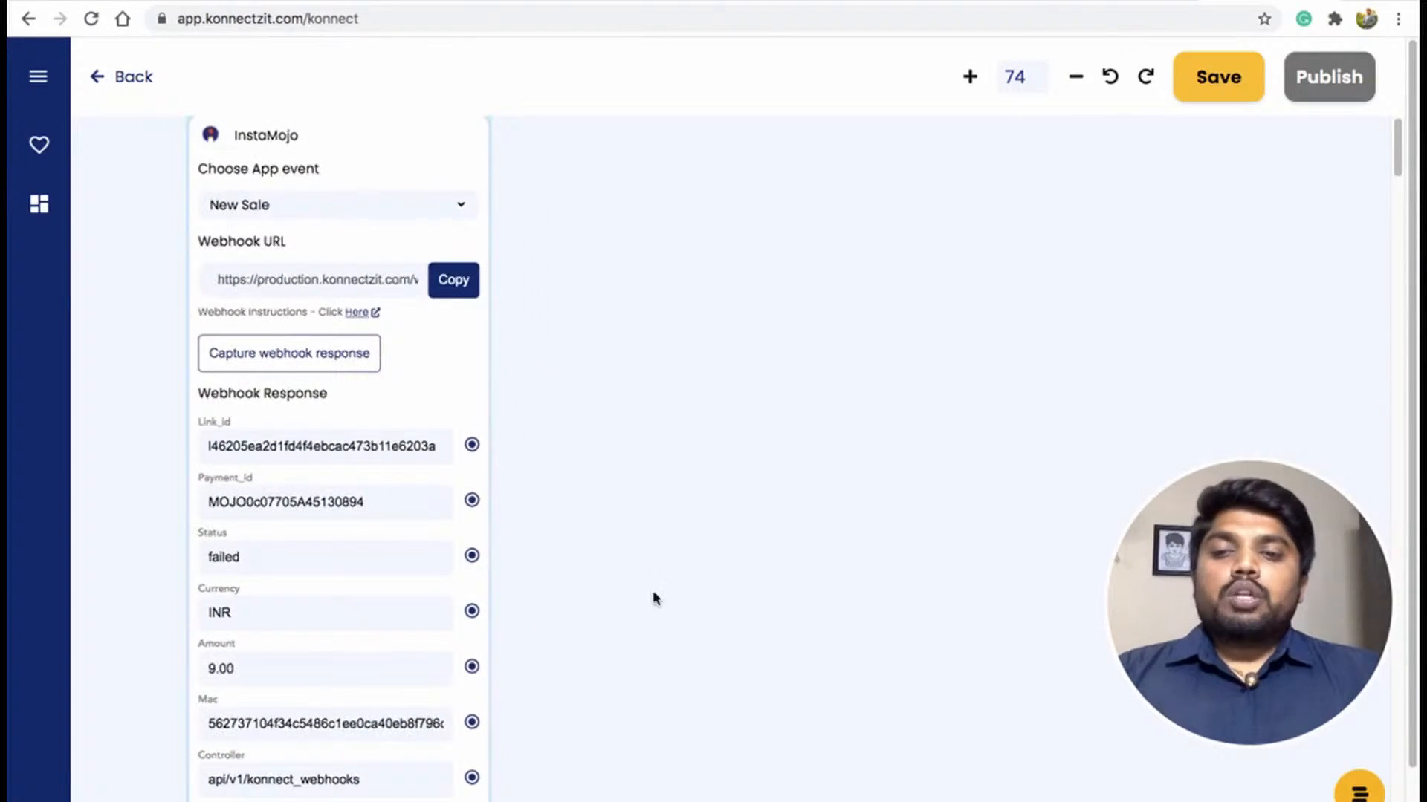
scroll(430, 651, down, 2)
scroll(429, 651, down, 1)
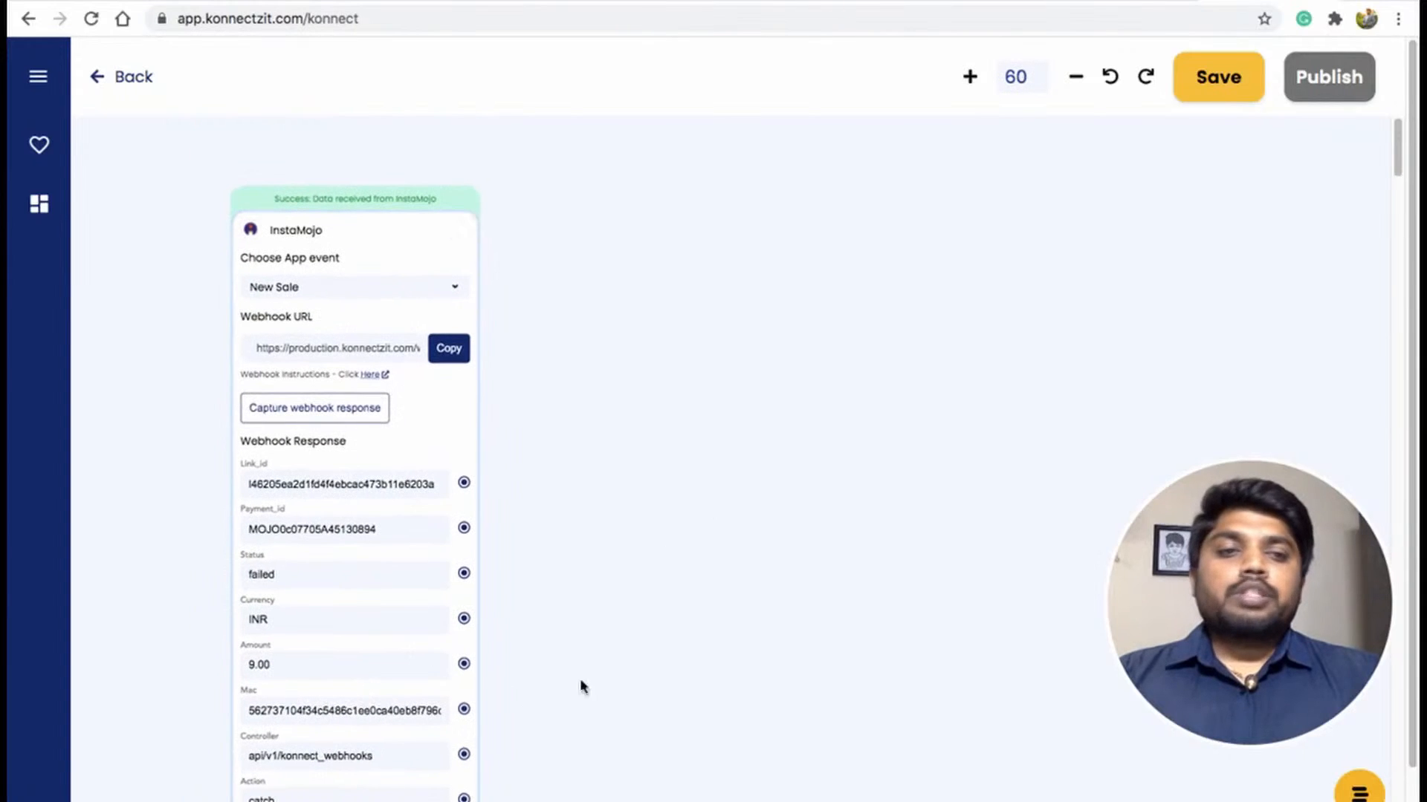
drag(626, 700, 643, 639)
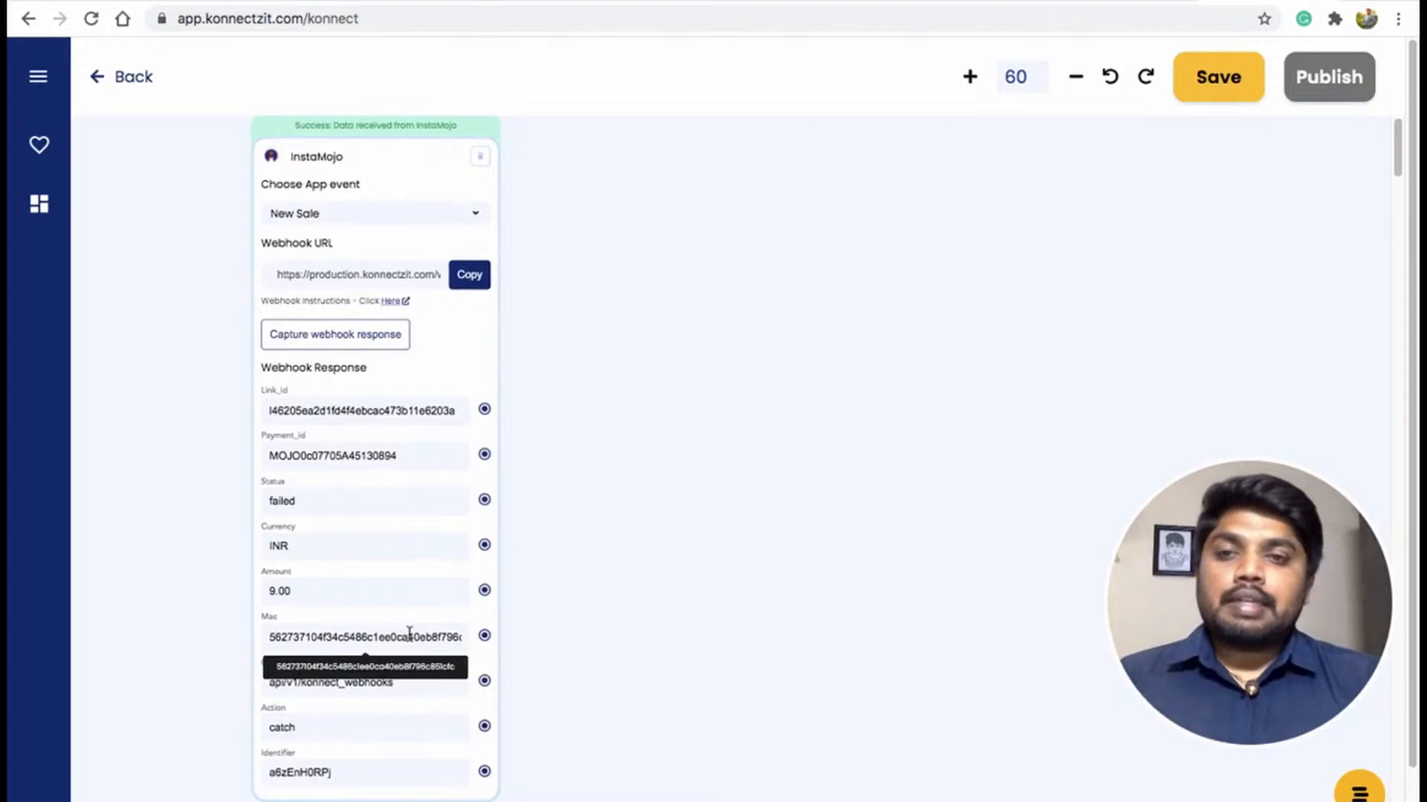
scroll(485, 568, up, 5)
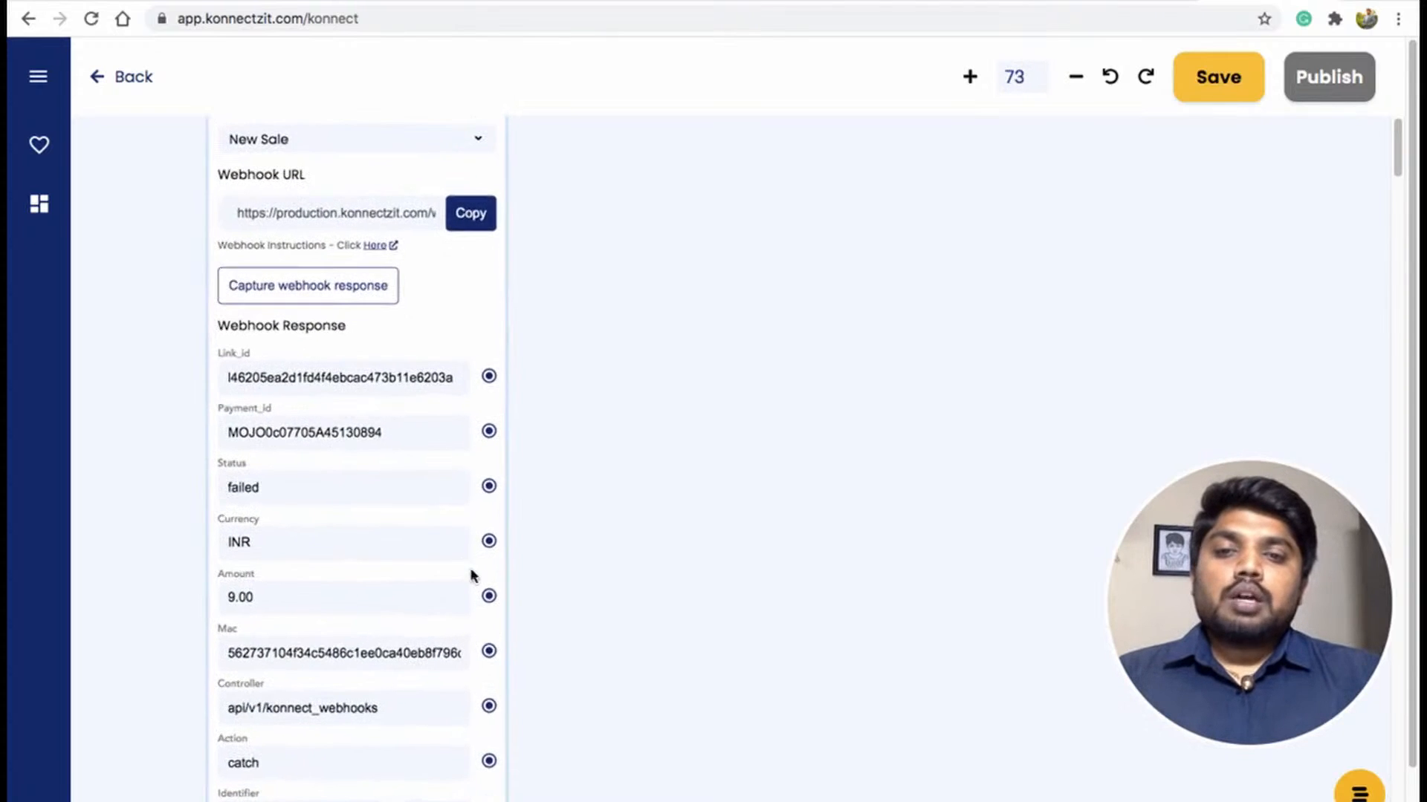
drag(646, 468, 602, 561)
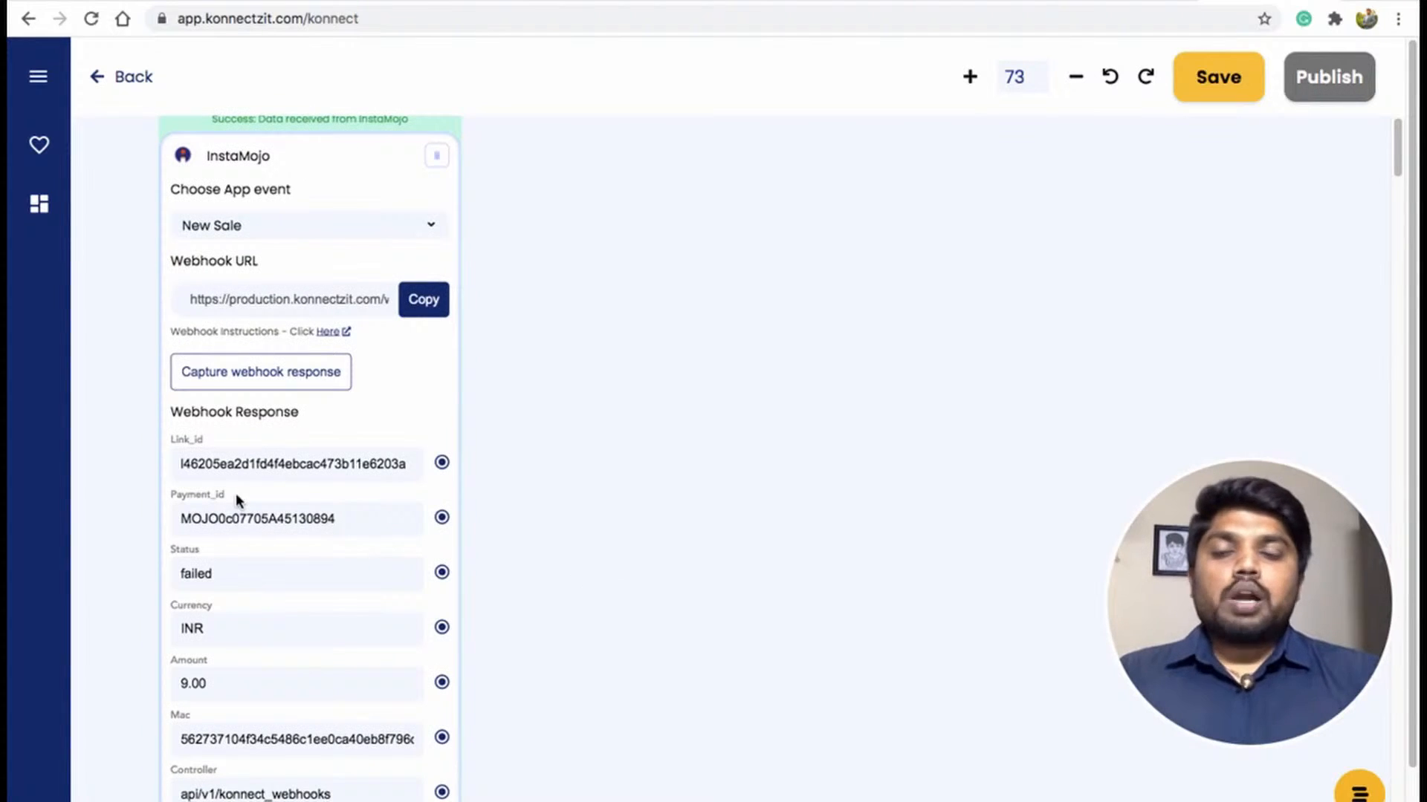
Add an API action node to the canvas beside the InstaMojo trigger.
click(38, 76)
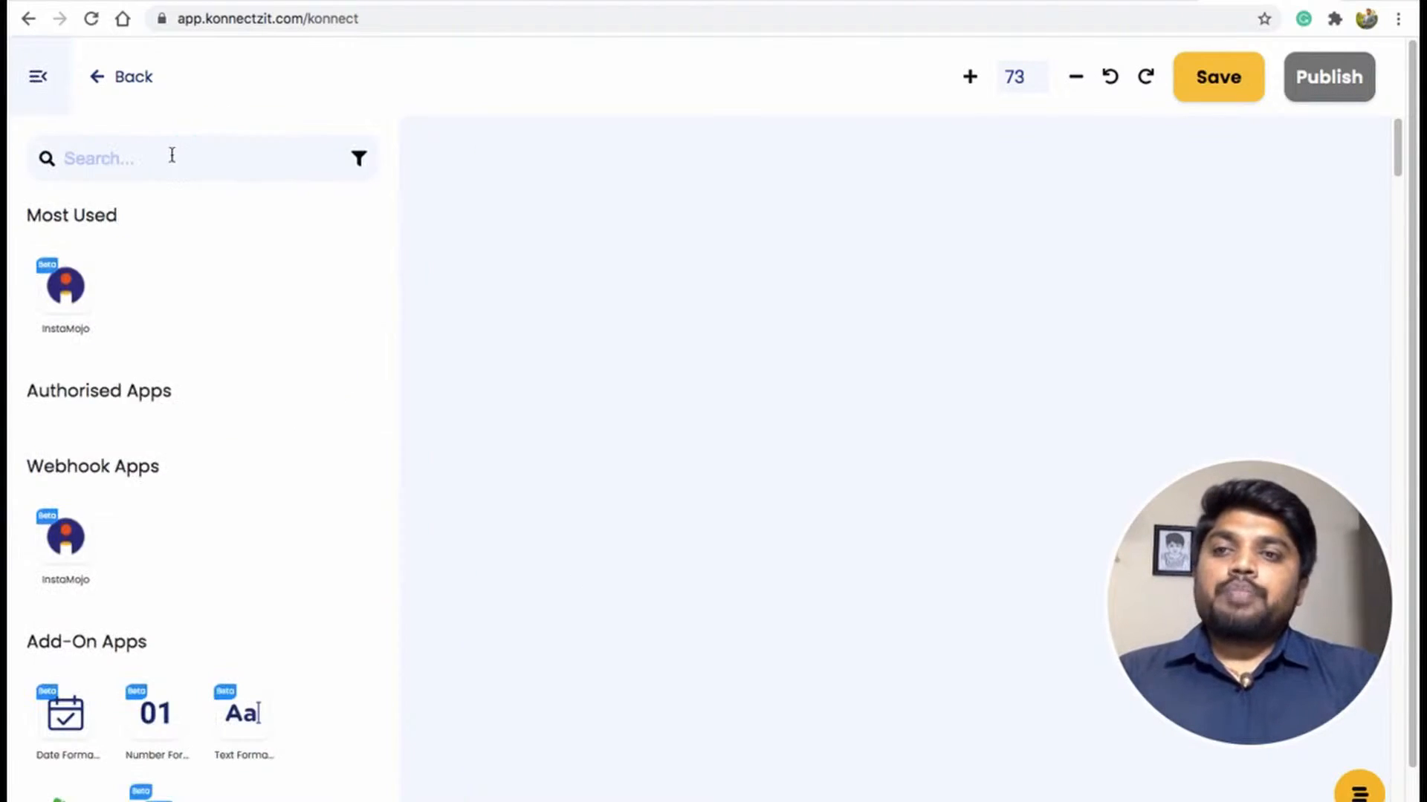
drag(152, 791, 521, 237)
click(38, 77)
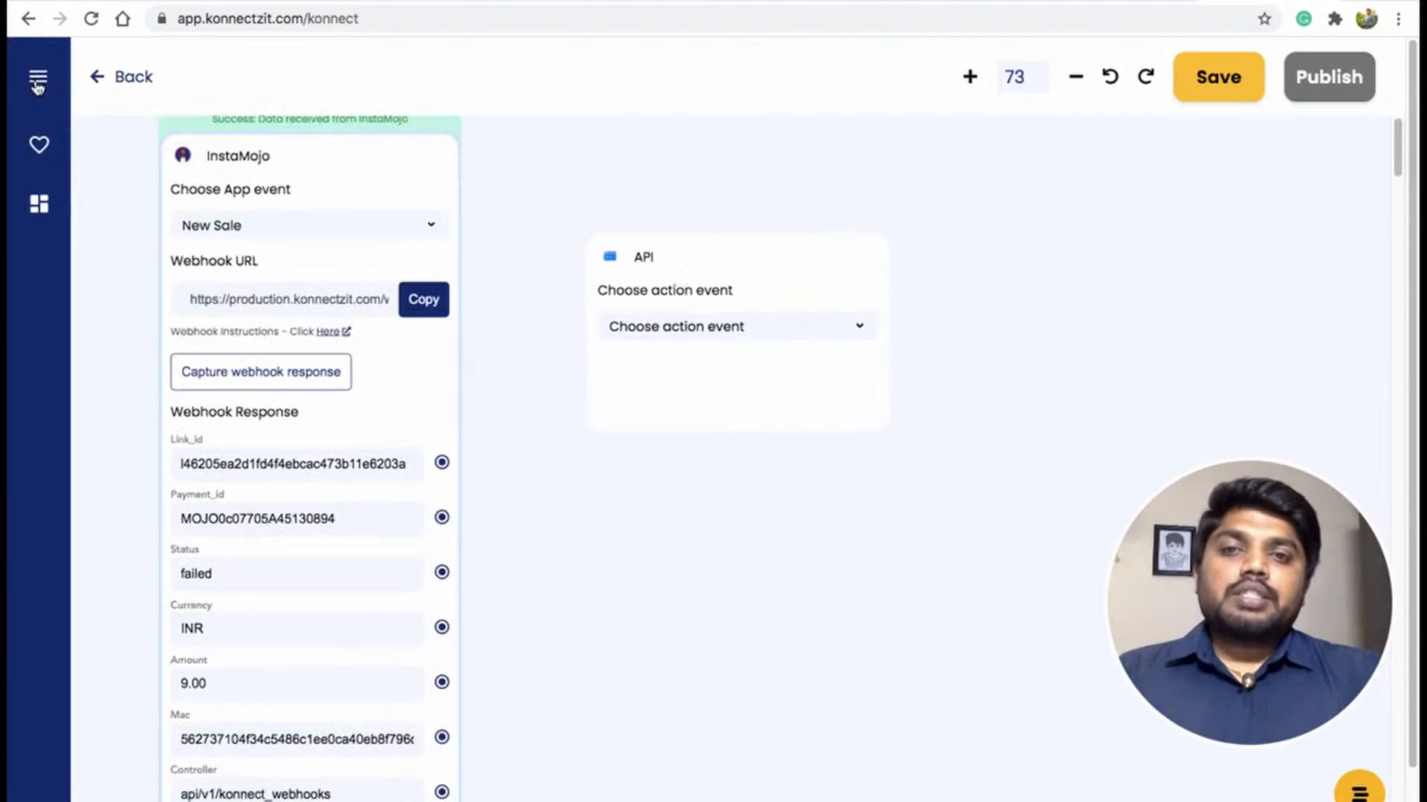
drag(773, 256, 754, 170)
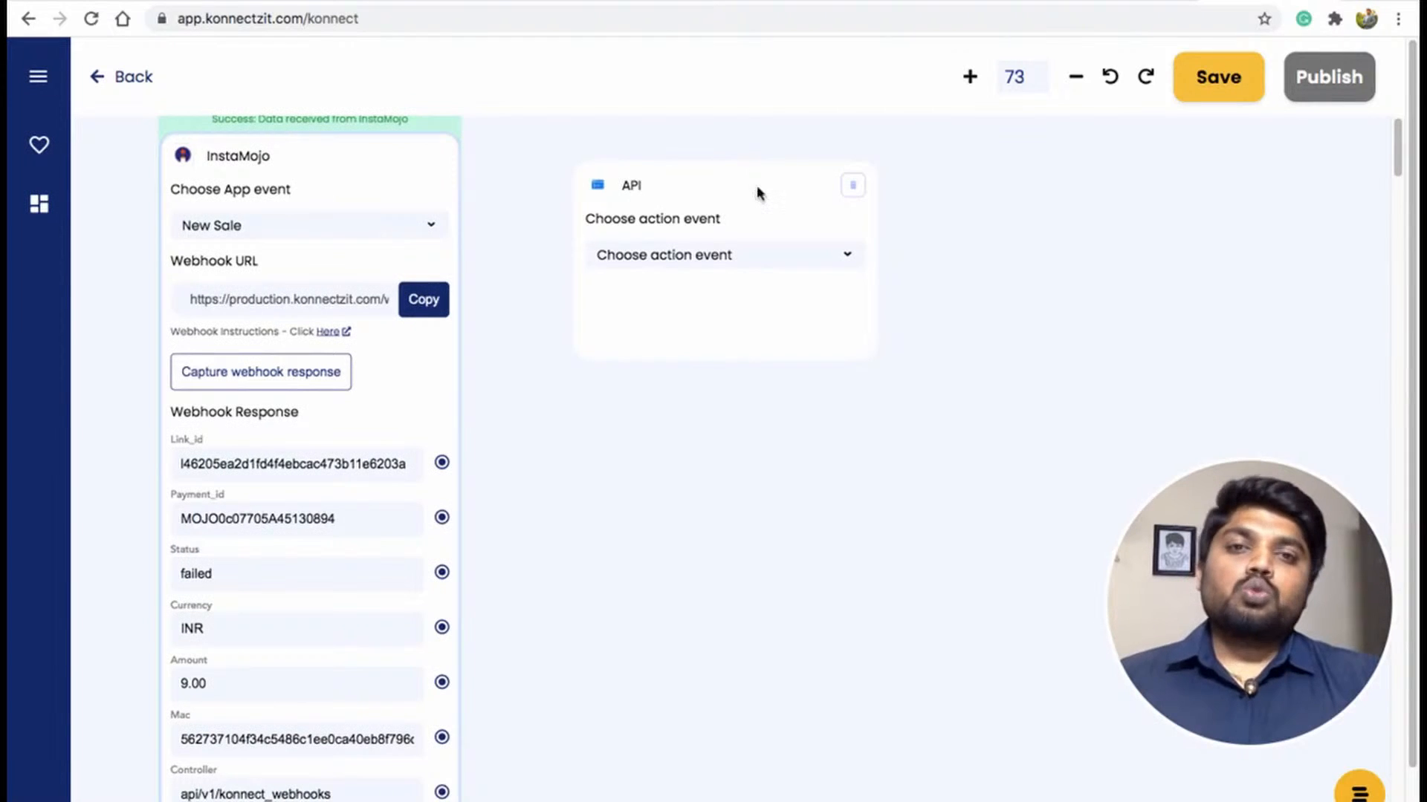
drag(758, 191, 758, 175)
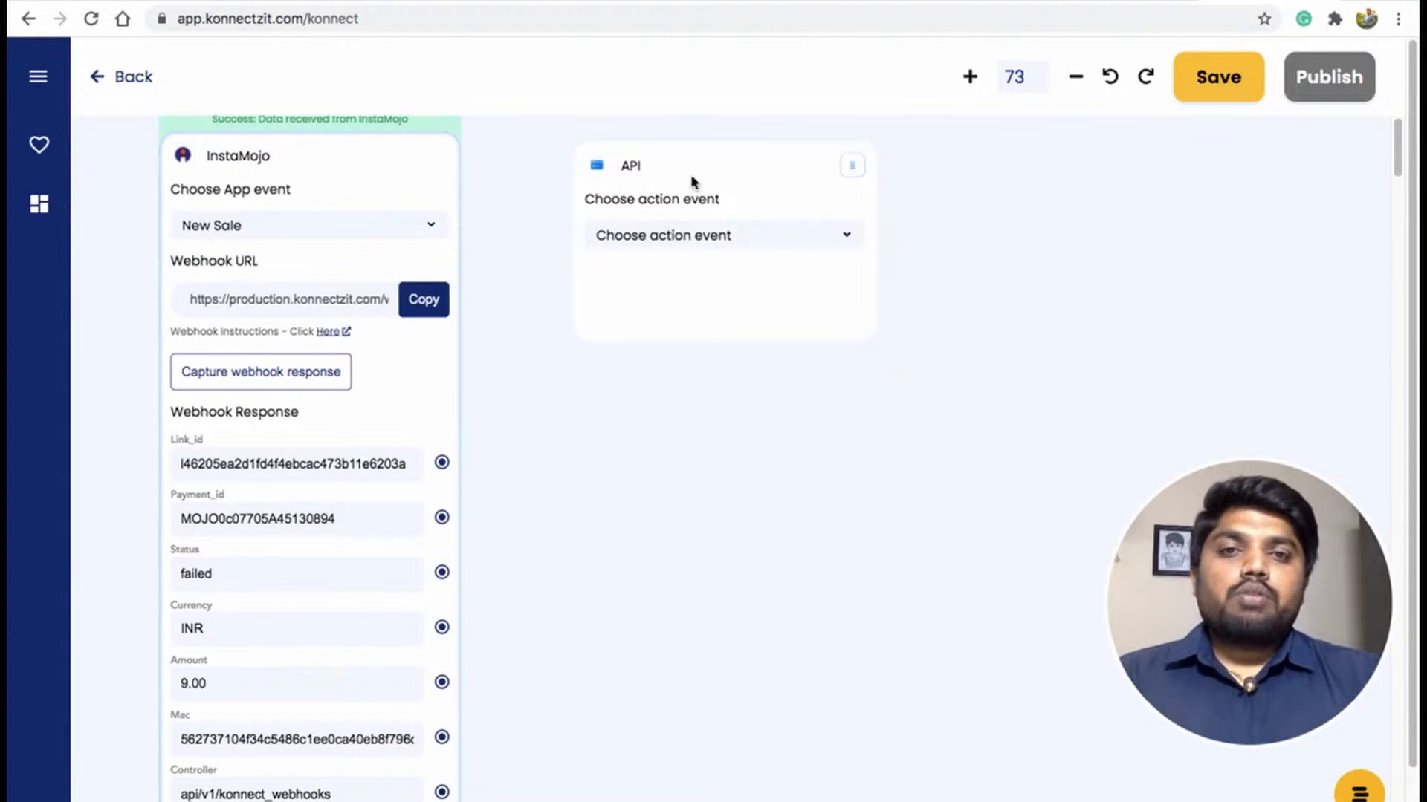
scroll(695, 210, down, 3)
scroll(697, 211, up, 5)
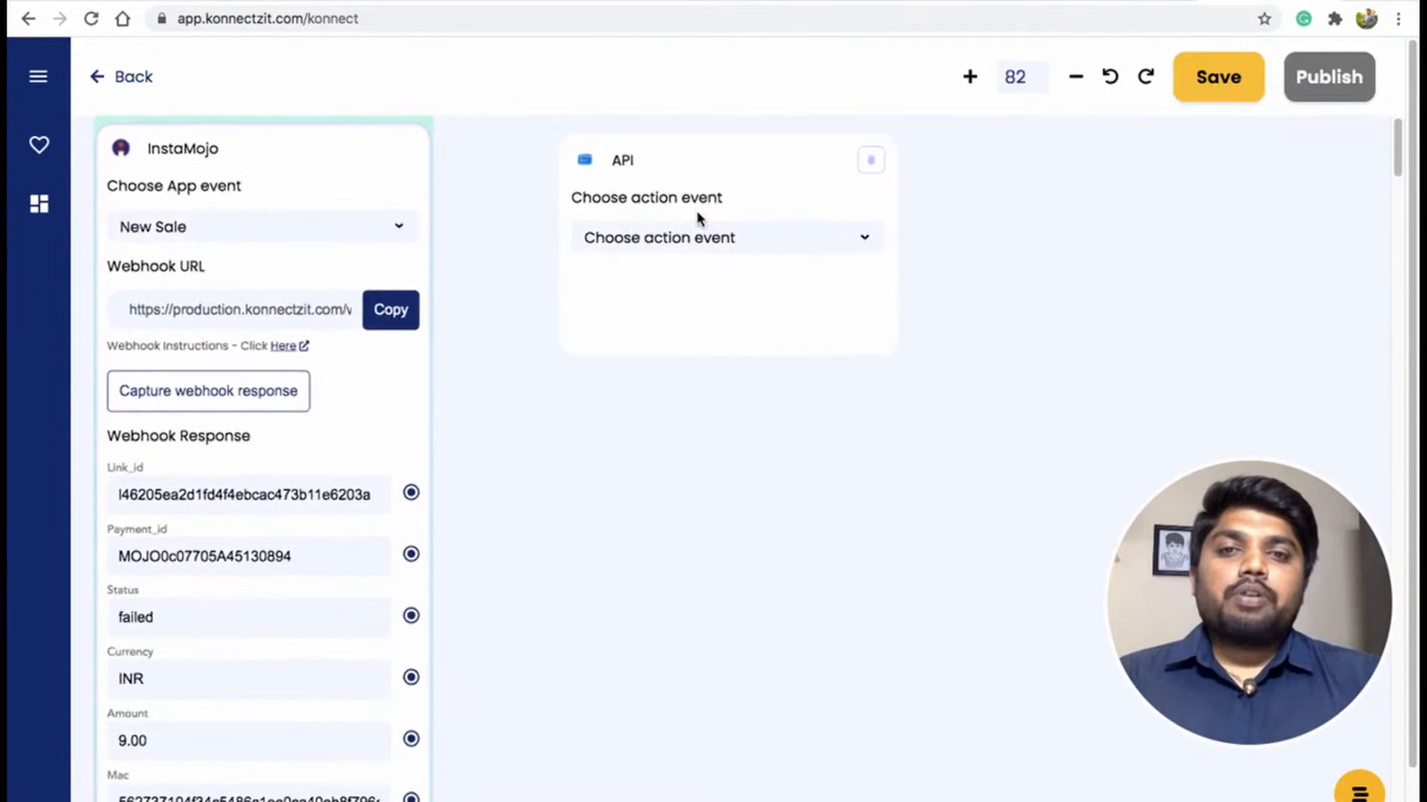
drag(625, 373, 693, 387)
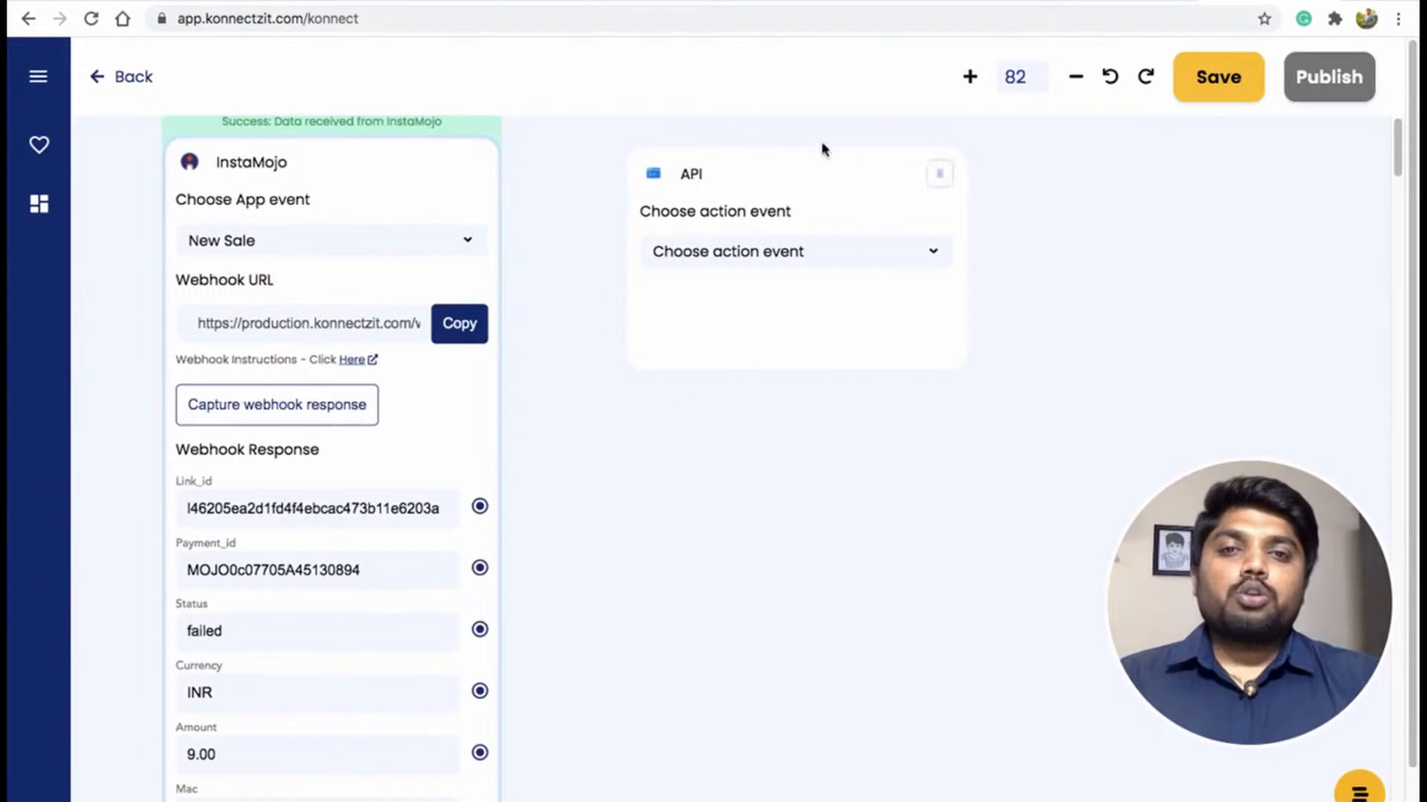
drag(834, 179, 783, 171)
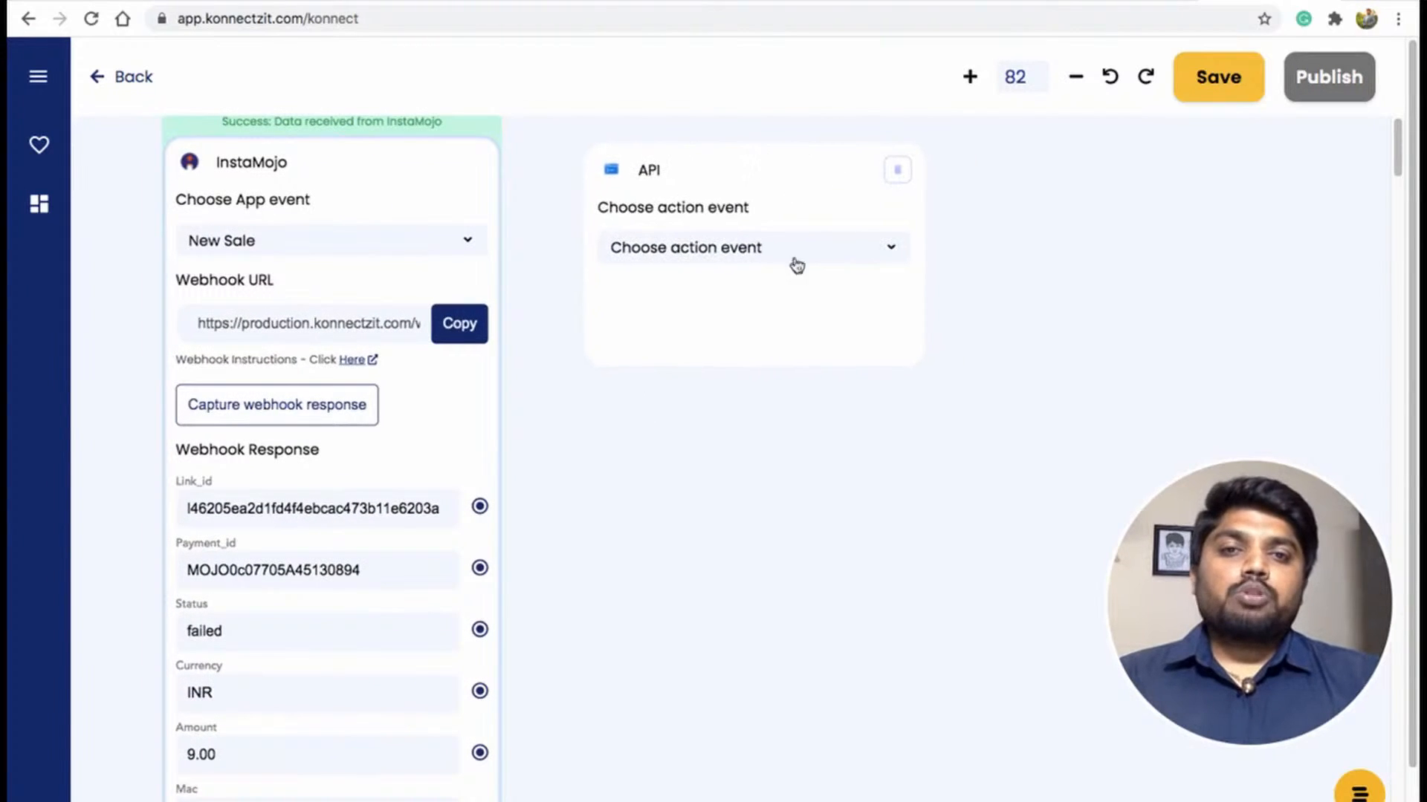
Set the API node's action event to GET.
click(797, 261)
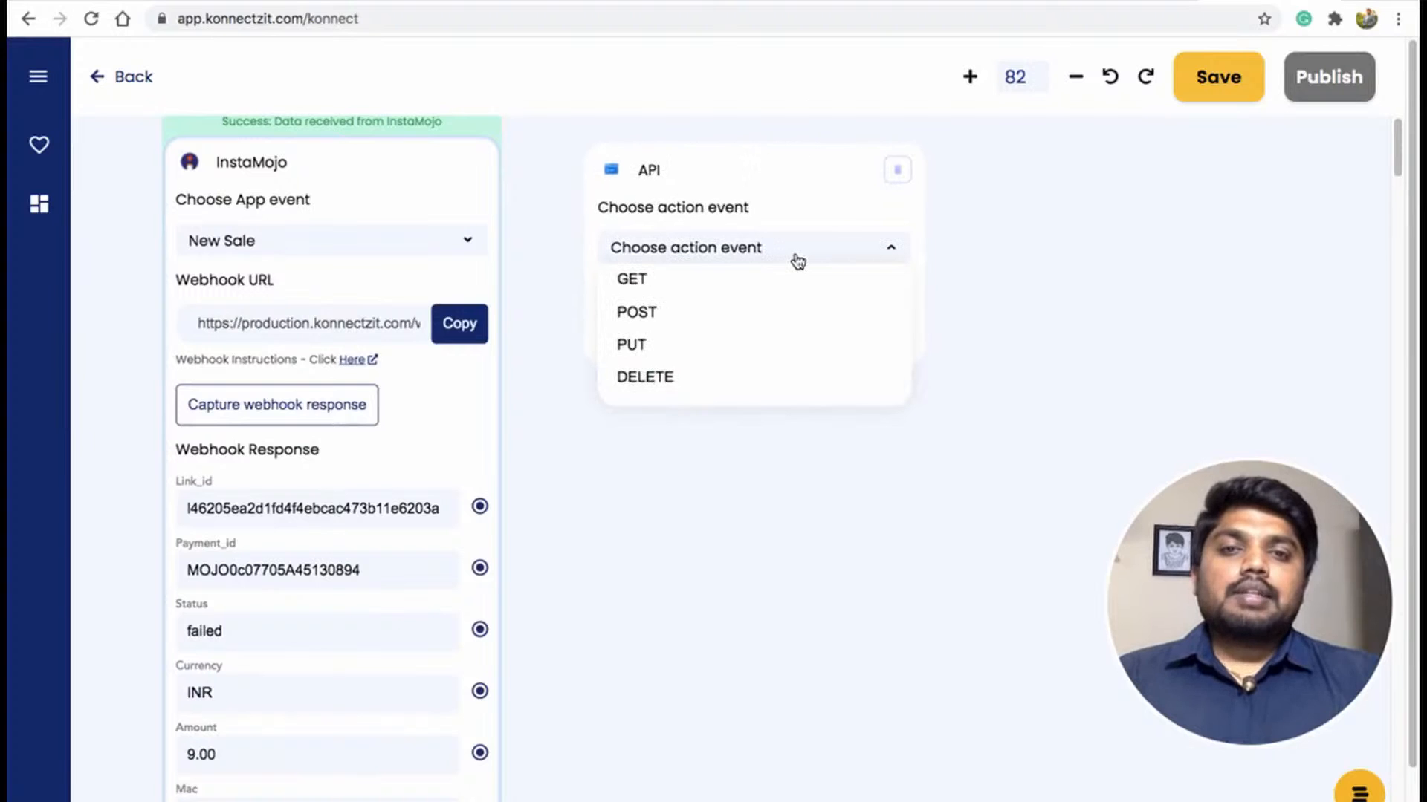
click(767, 289)
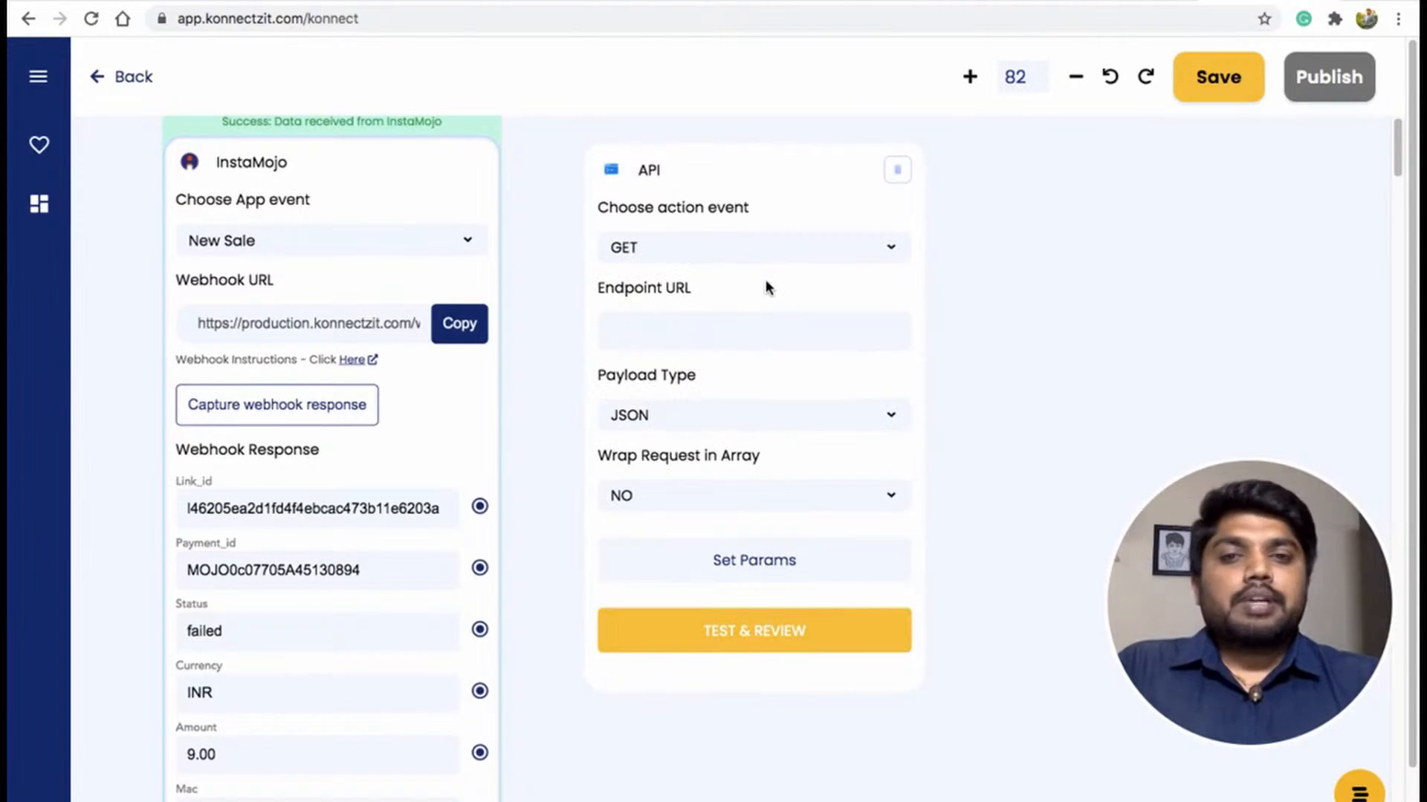
click(695, 335)
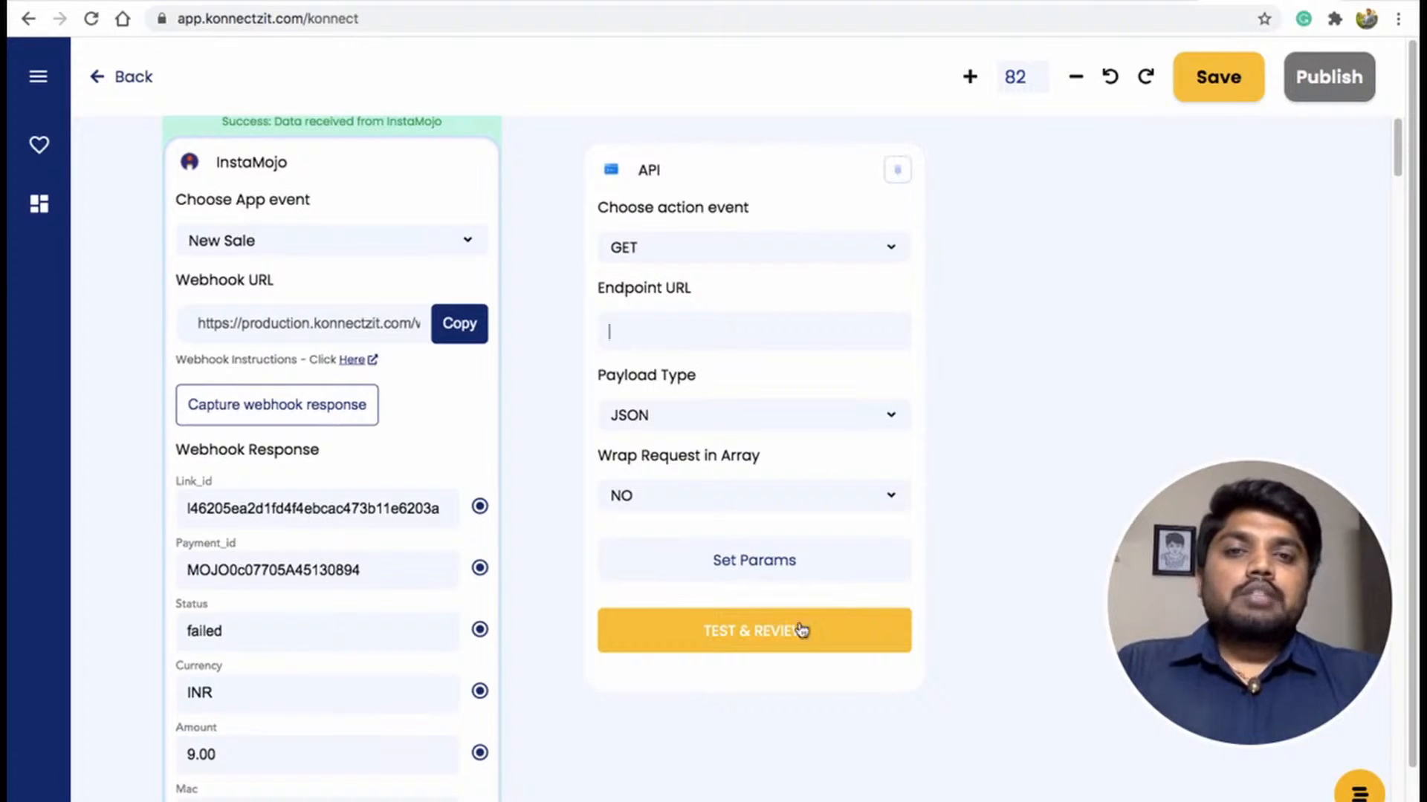
mouse_move(1139, 4)
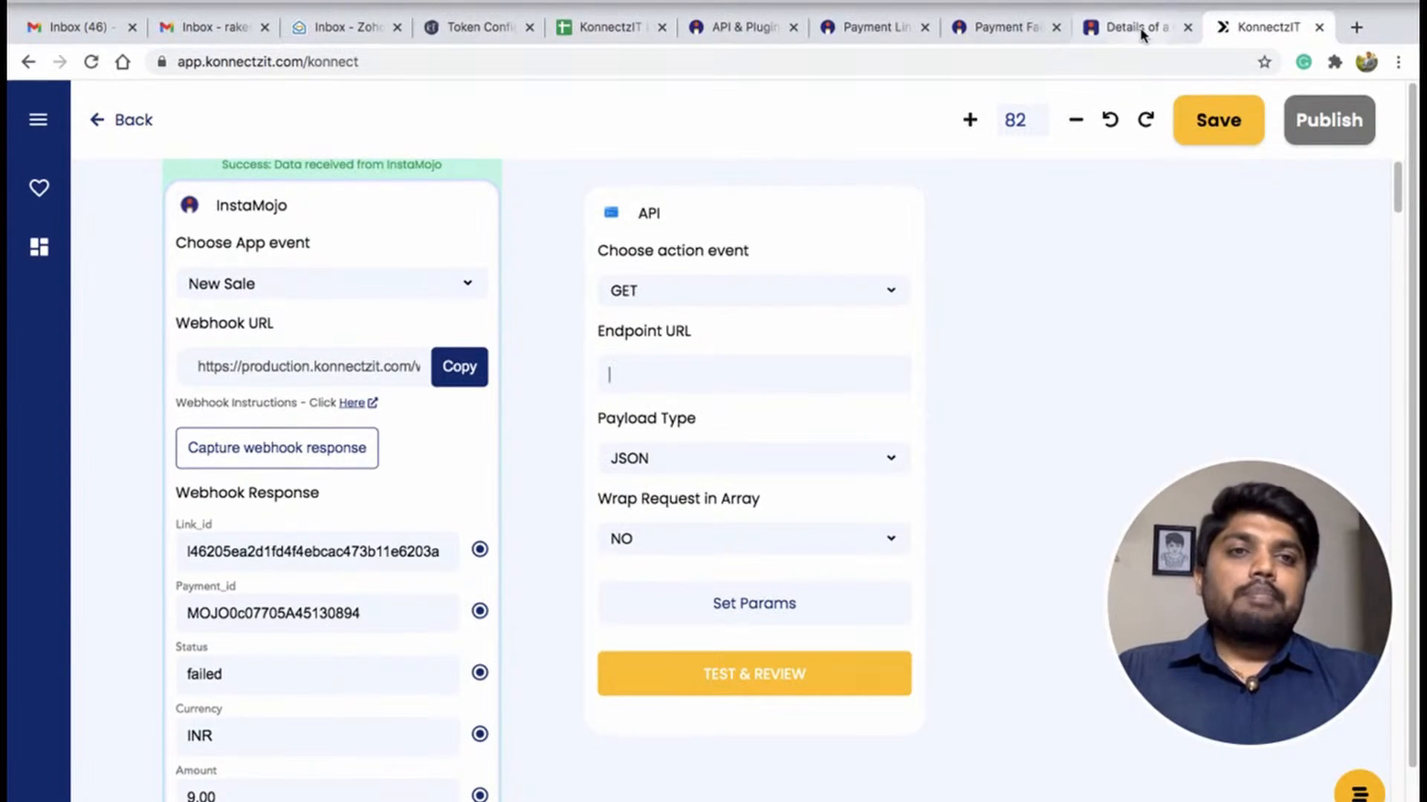
click(1140, 34)
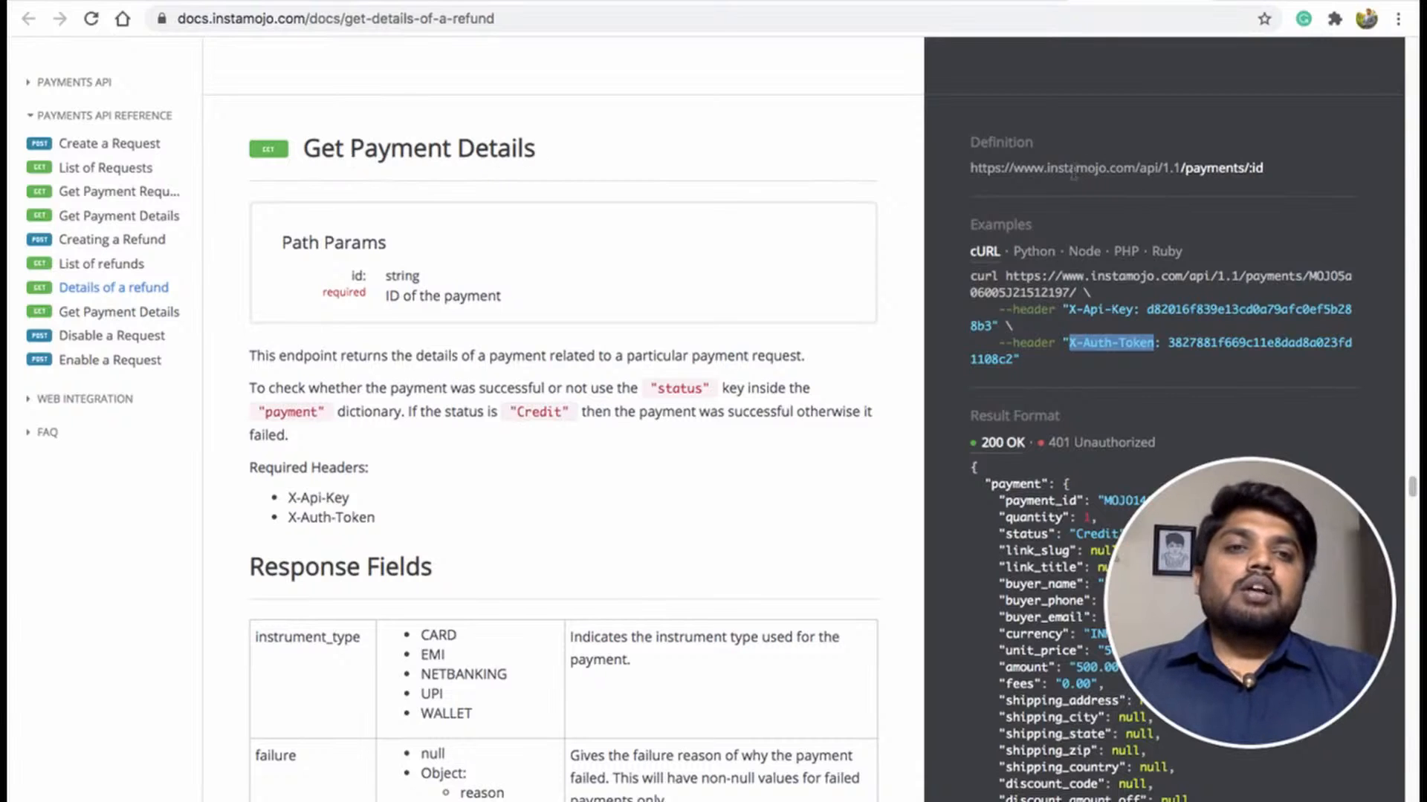
click(1039, 179)
drag(968, 169, 1246, 169)
key(ctrl+c)
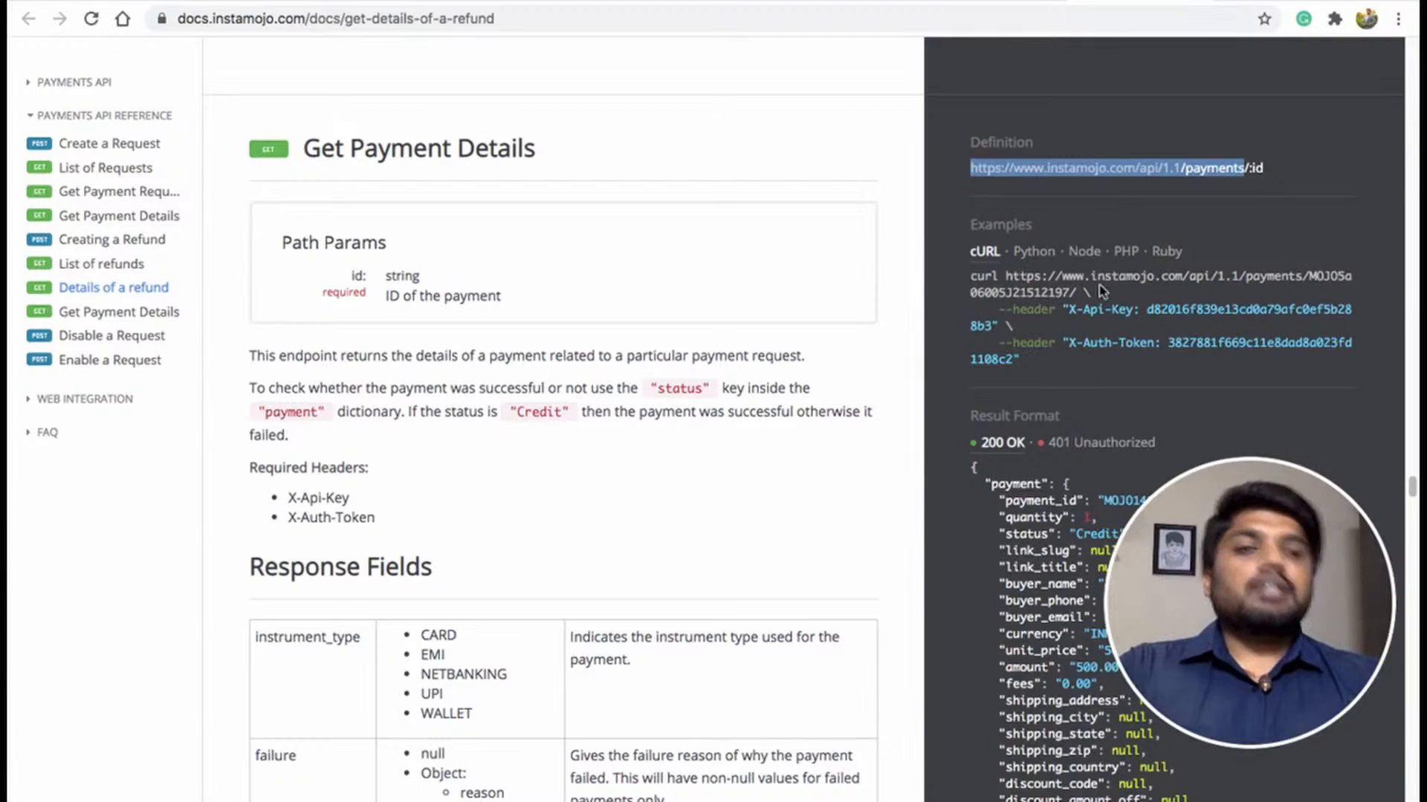
mouse_move(1251, 7)
click(1251, 32)
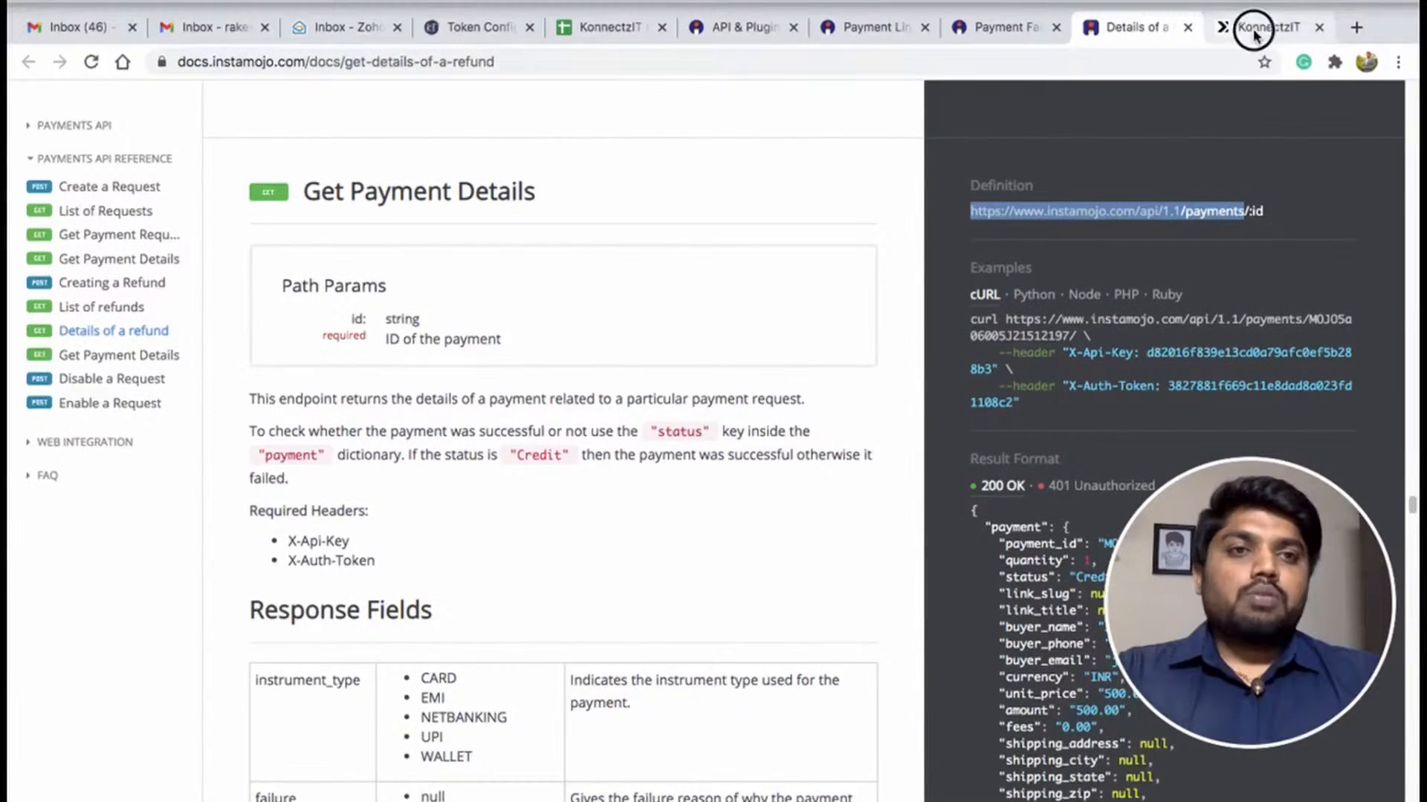
click(699, 336)
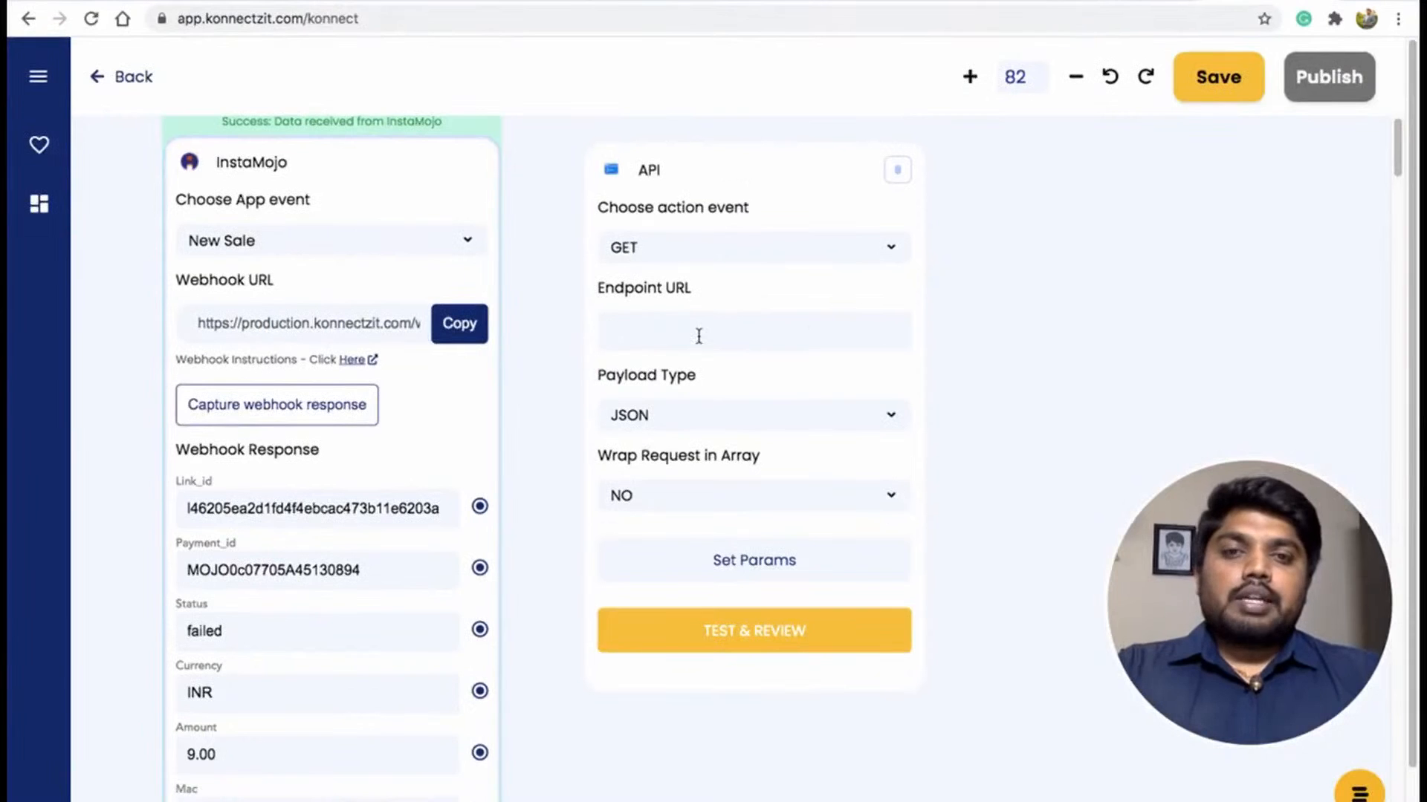
key(ctrl+v)
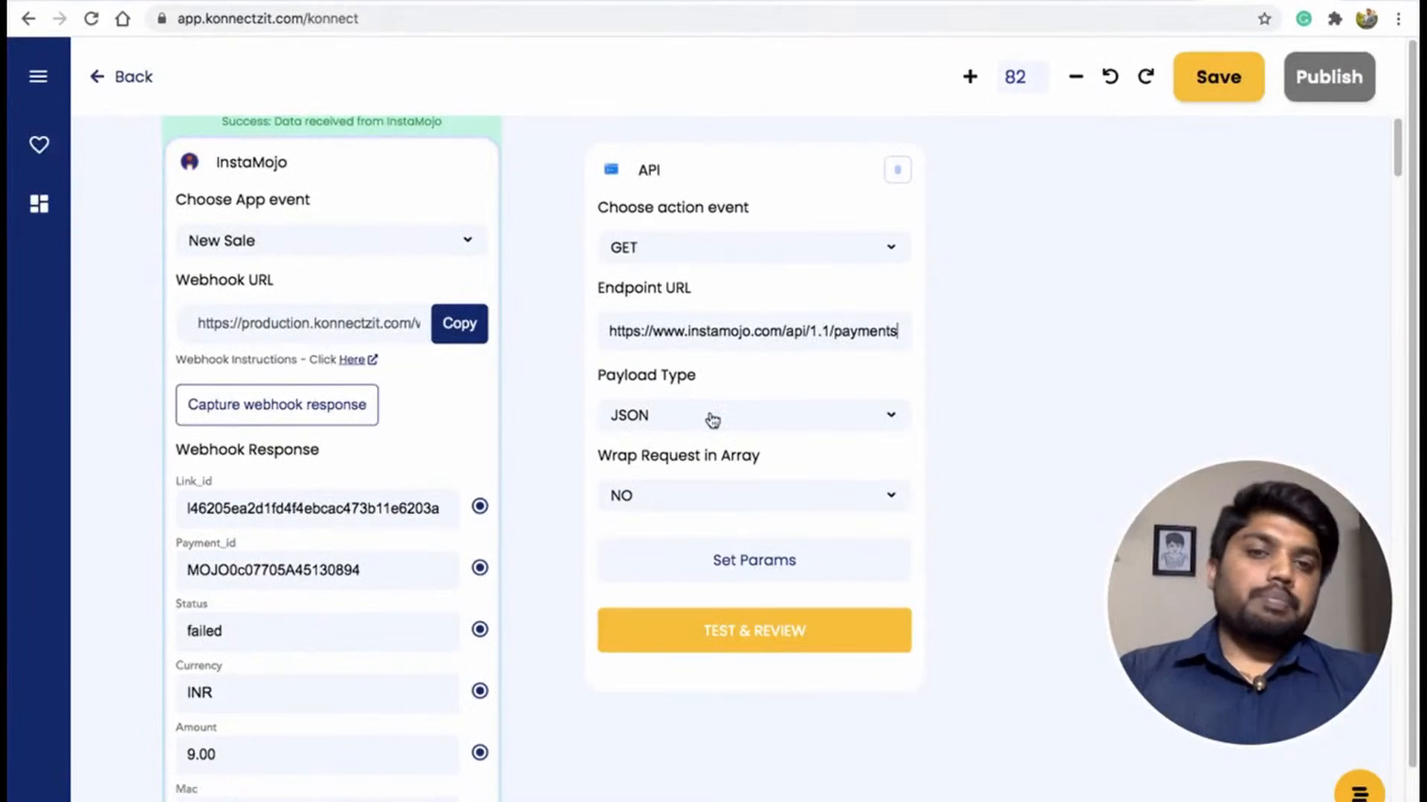
Open the API node's params dialog and add an X-Api-Key header copied from the docs.
click(744, 570)
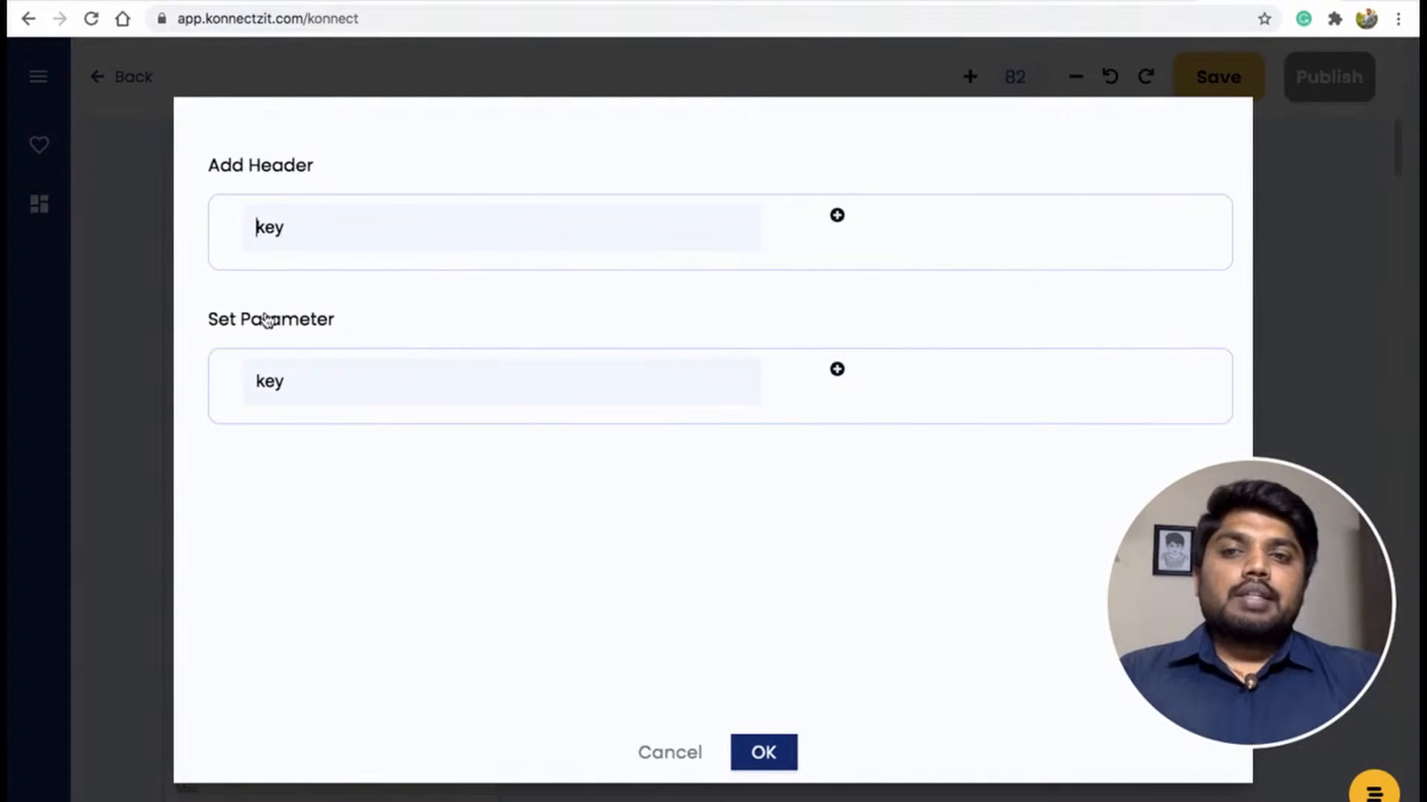
key(ctrl+Tab)
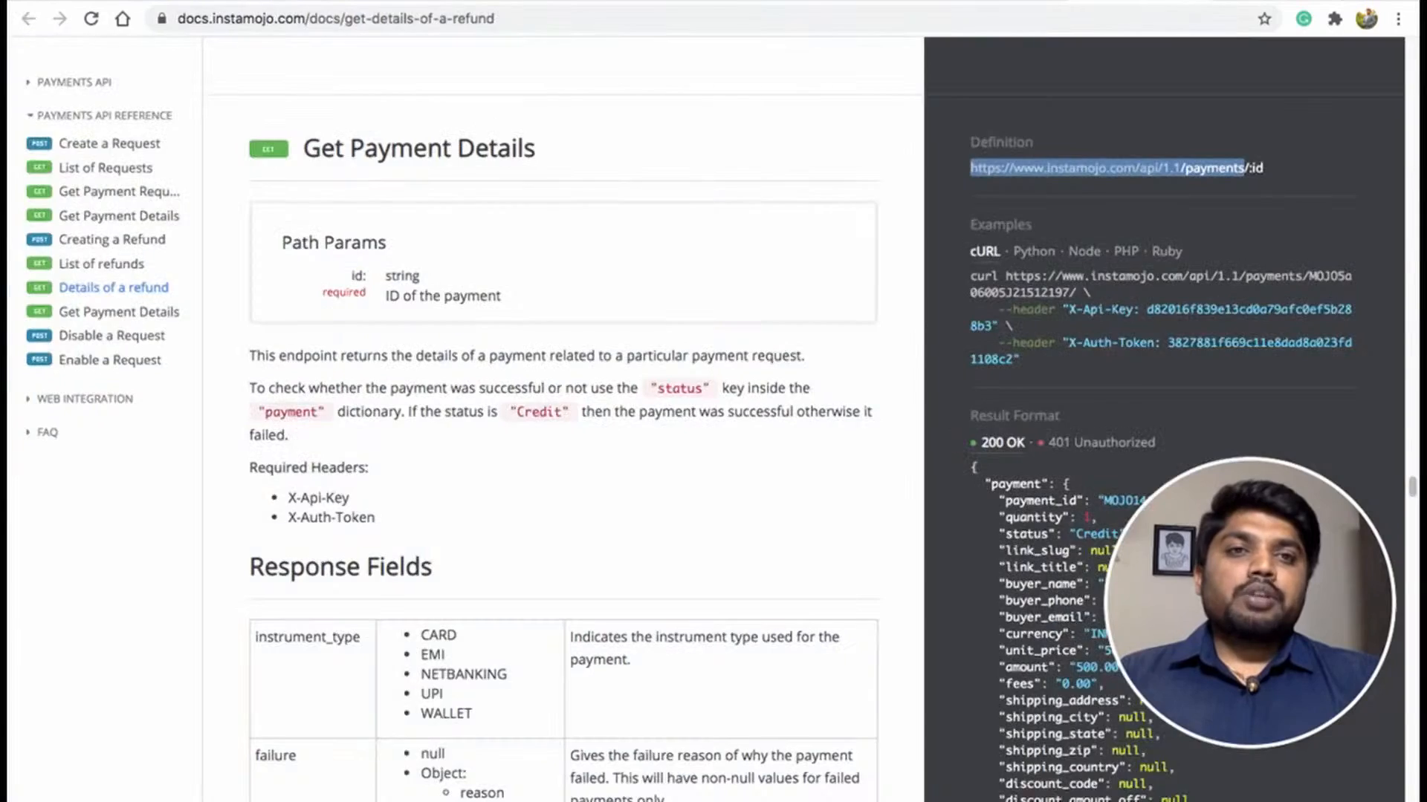
click(1159, 223)
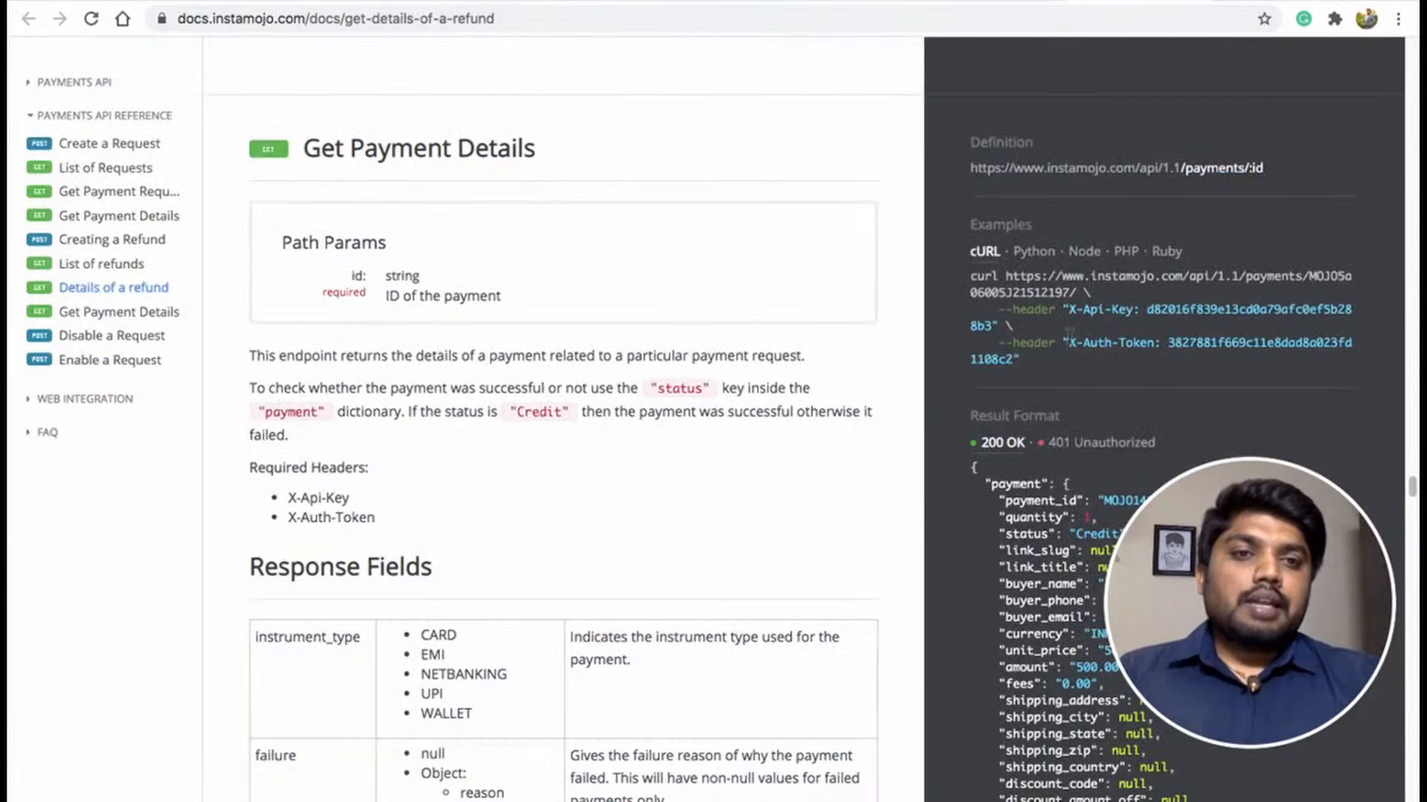
drag(1071, 313, 1134, 308)
key(ctrl+c)
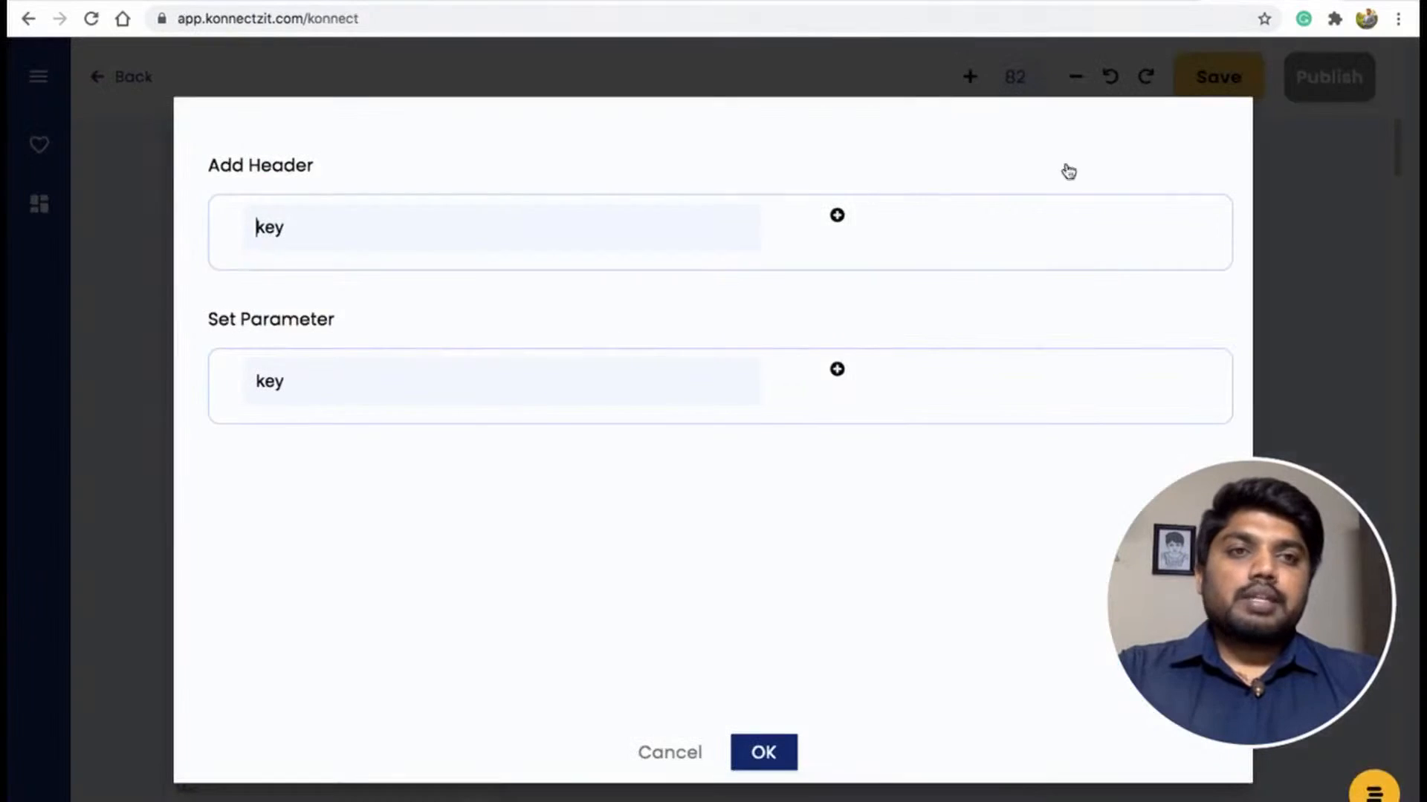
key(ctrl+Tab)
click(515, 219)
key(ctrl+v)
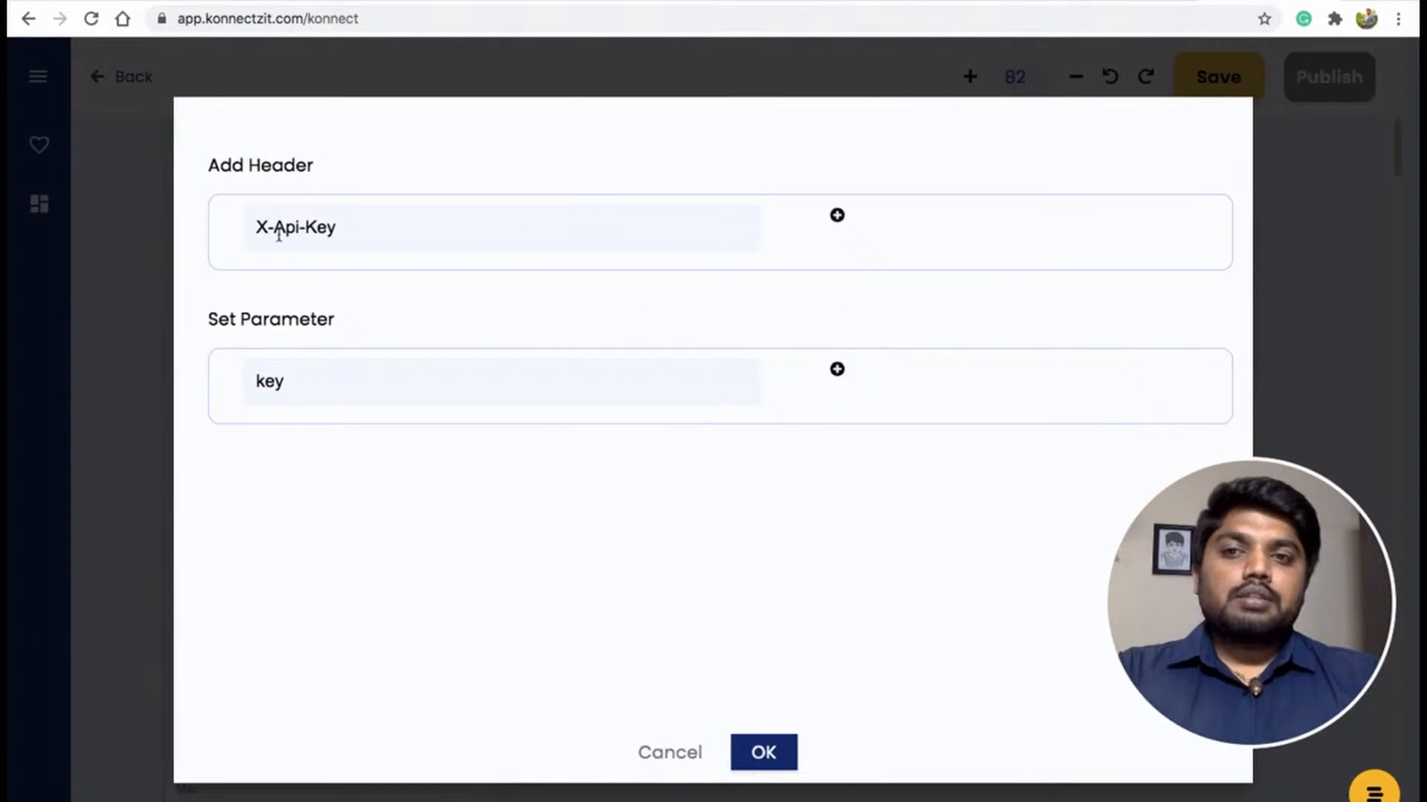
click(836, 216)
Add a second header X-Auth-Token and a parameter named id, then confirm the params dialog.
key(ctrl+shift+Tab)
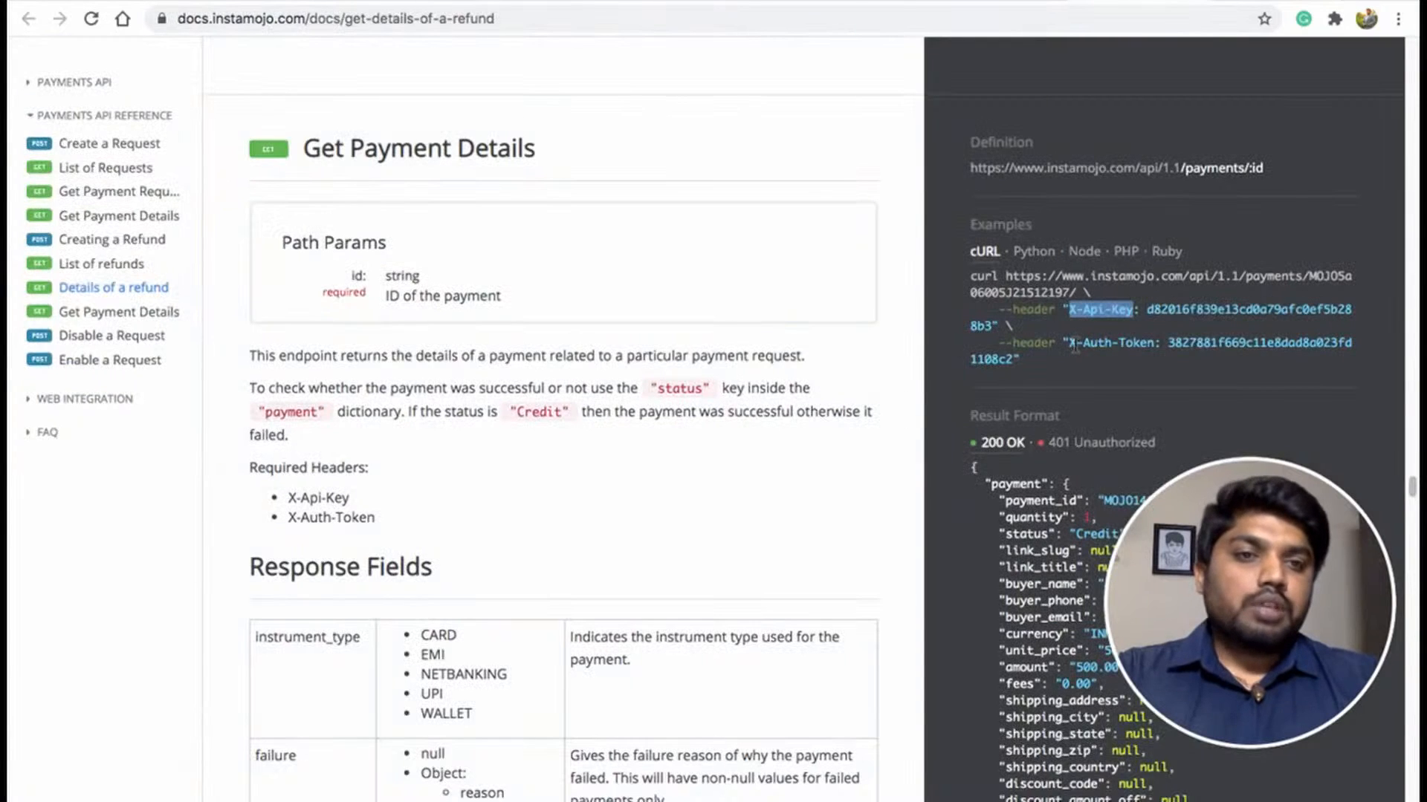
drag(1068, 344, 1154, 343)
key(ctrl+c)
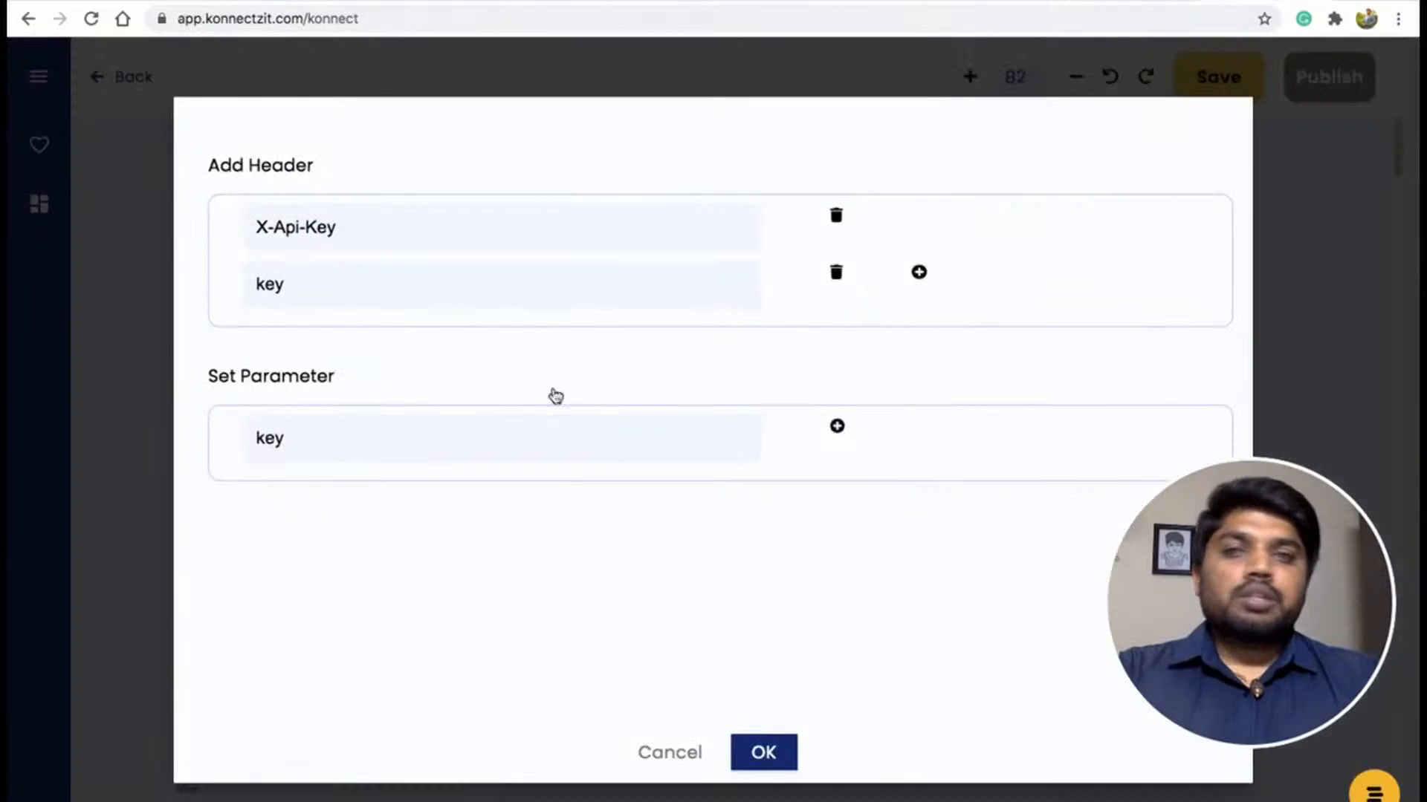
key(ctrl+Tab)
click(363, 281)
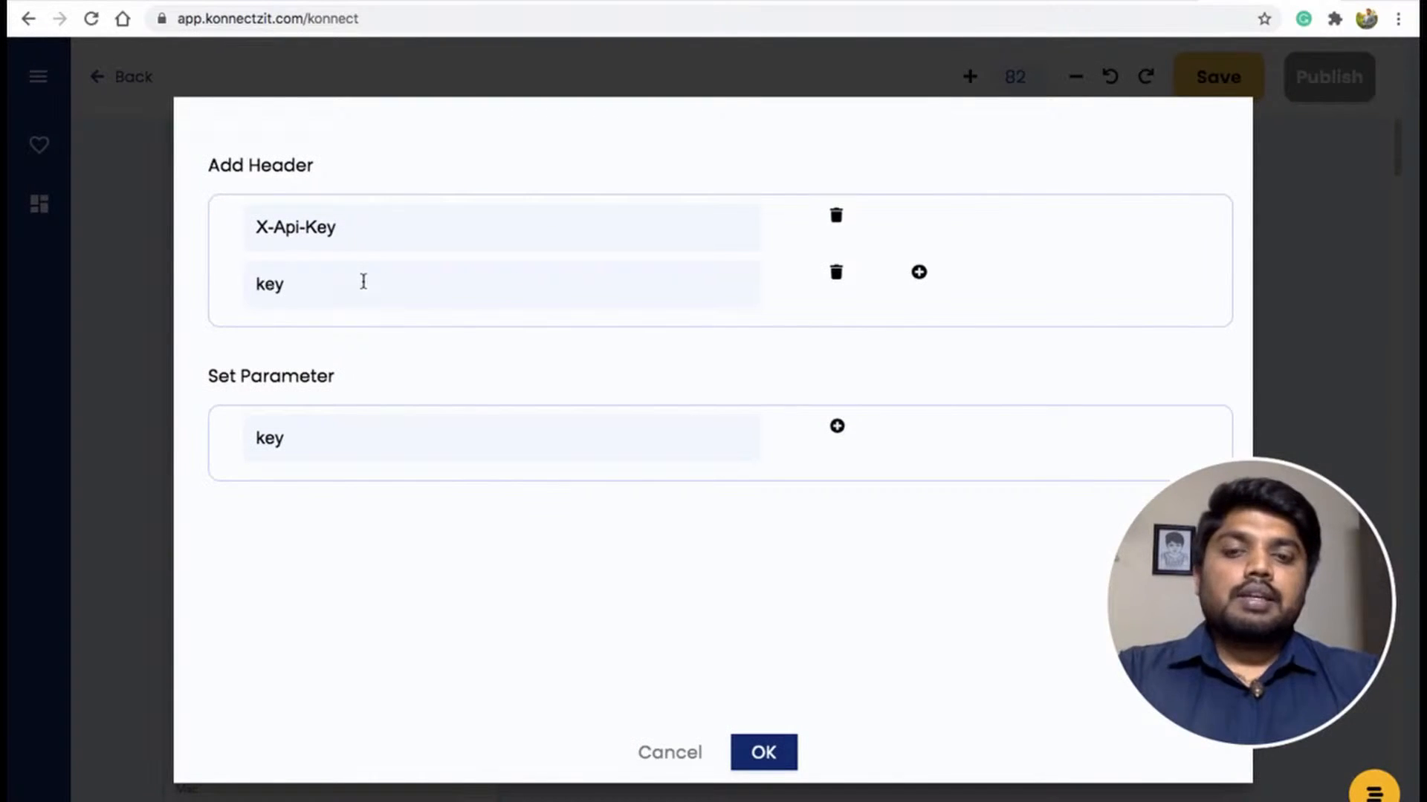
key(ctrl+v)
click(365, 441)
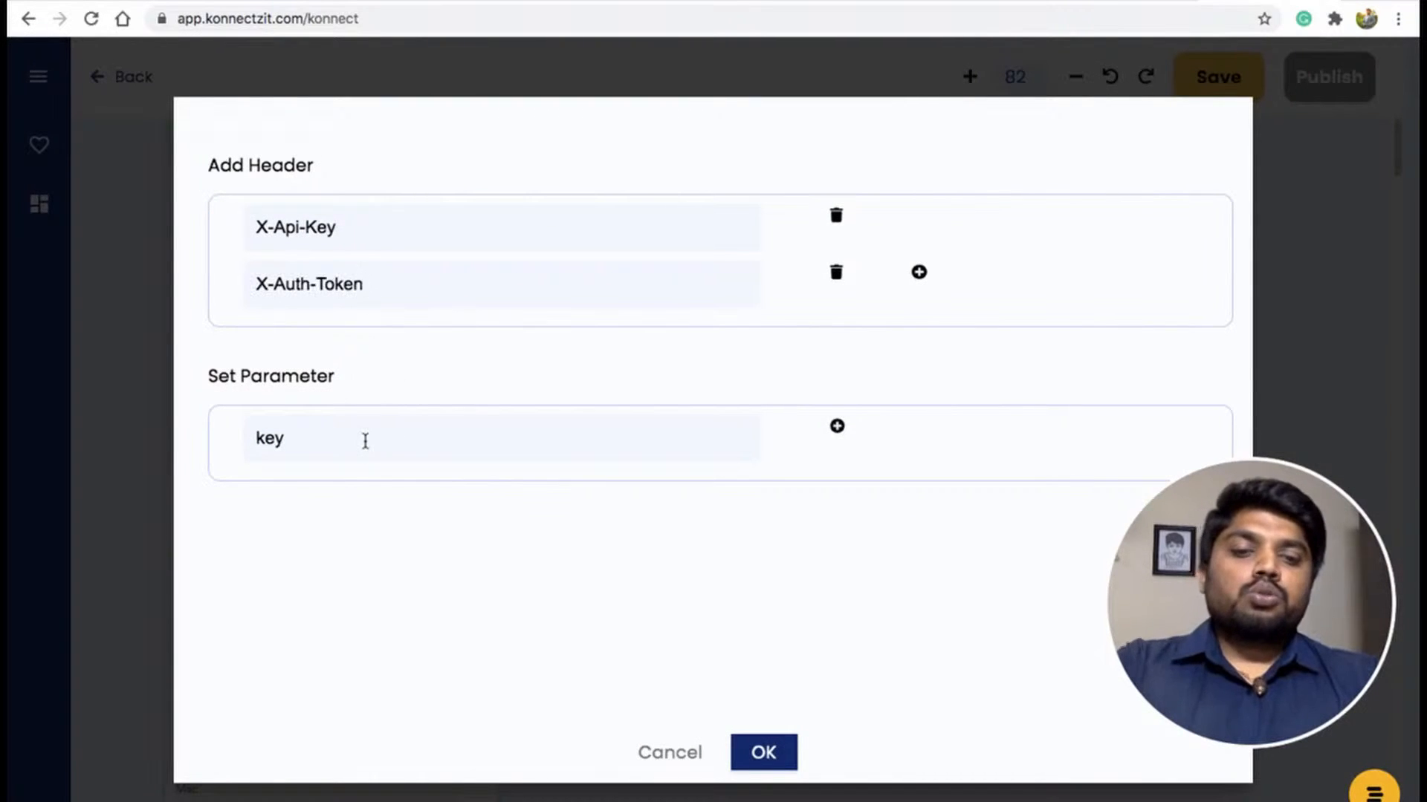
text(id)
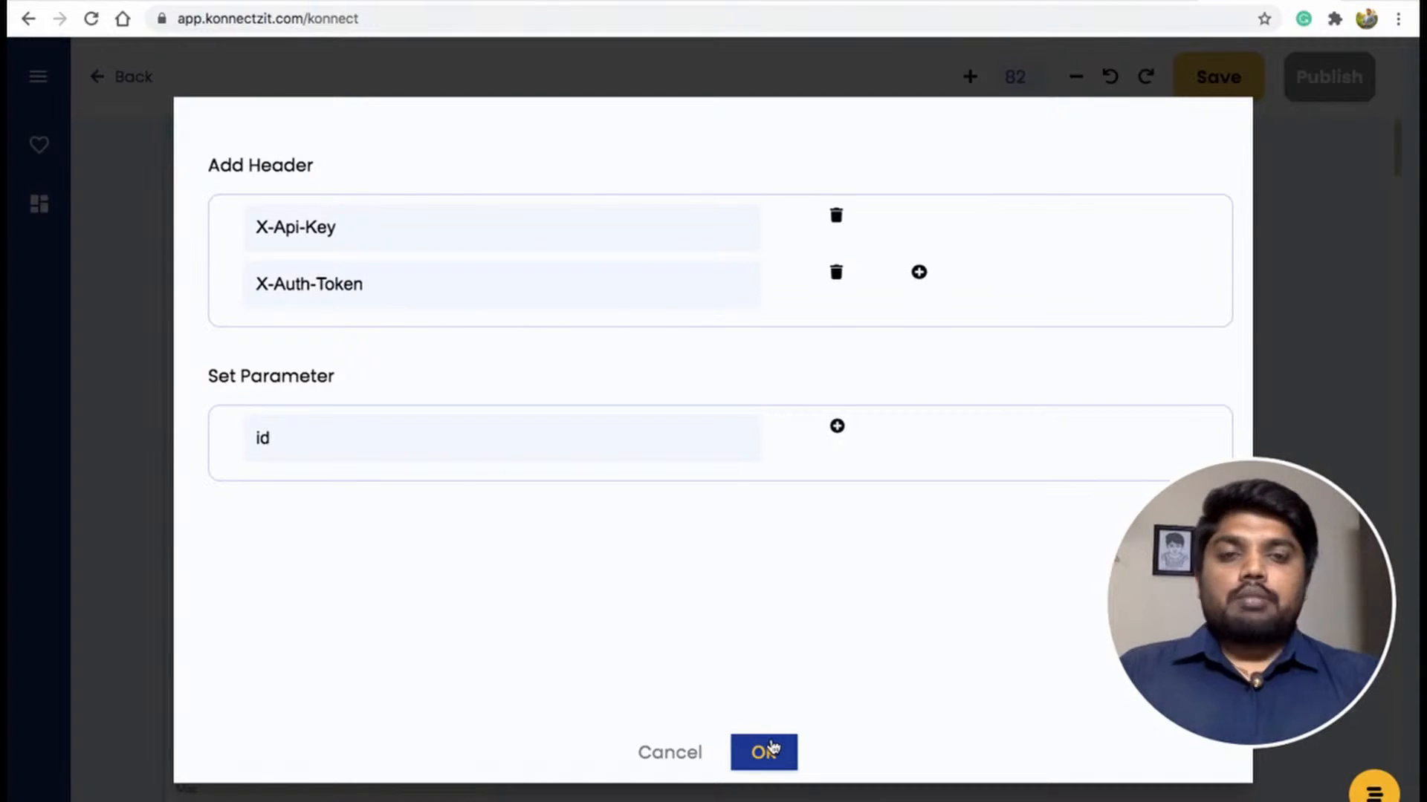
click(771, 747)
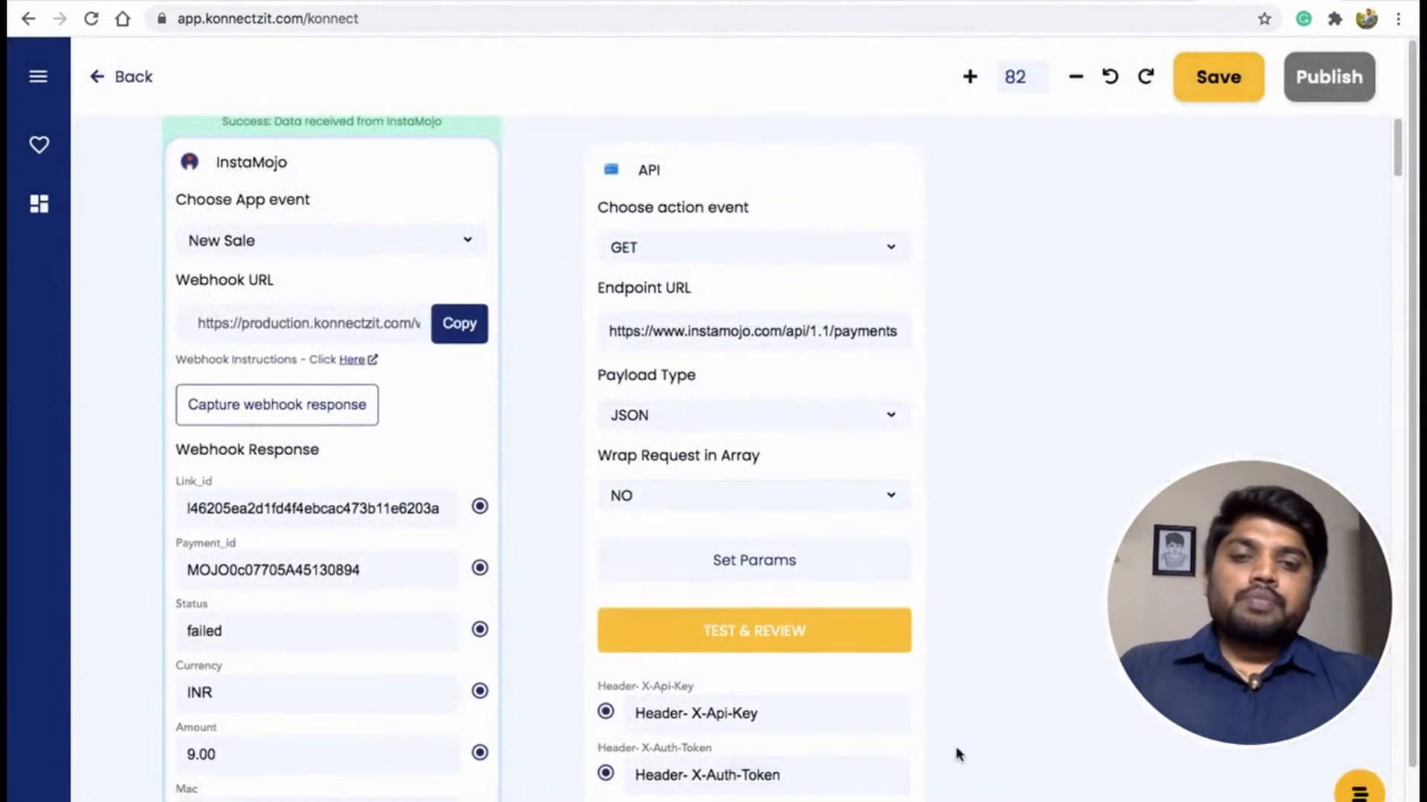
Copy the Instamojo private API key and paste it as the X-Api-Key header value.
scroll(1033, 680, down, 1)
scroll(1026, 639, down, 2)
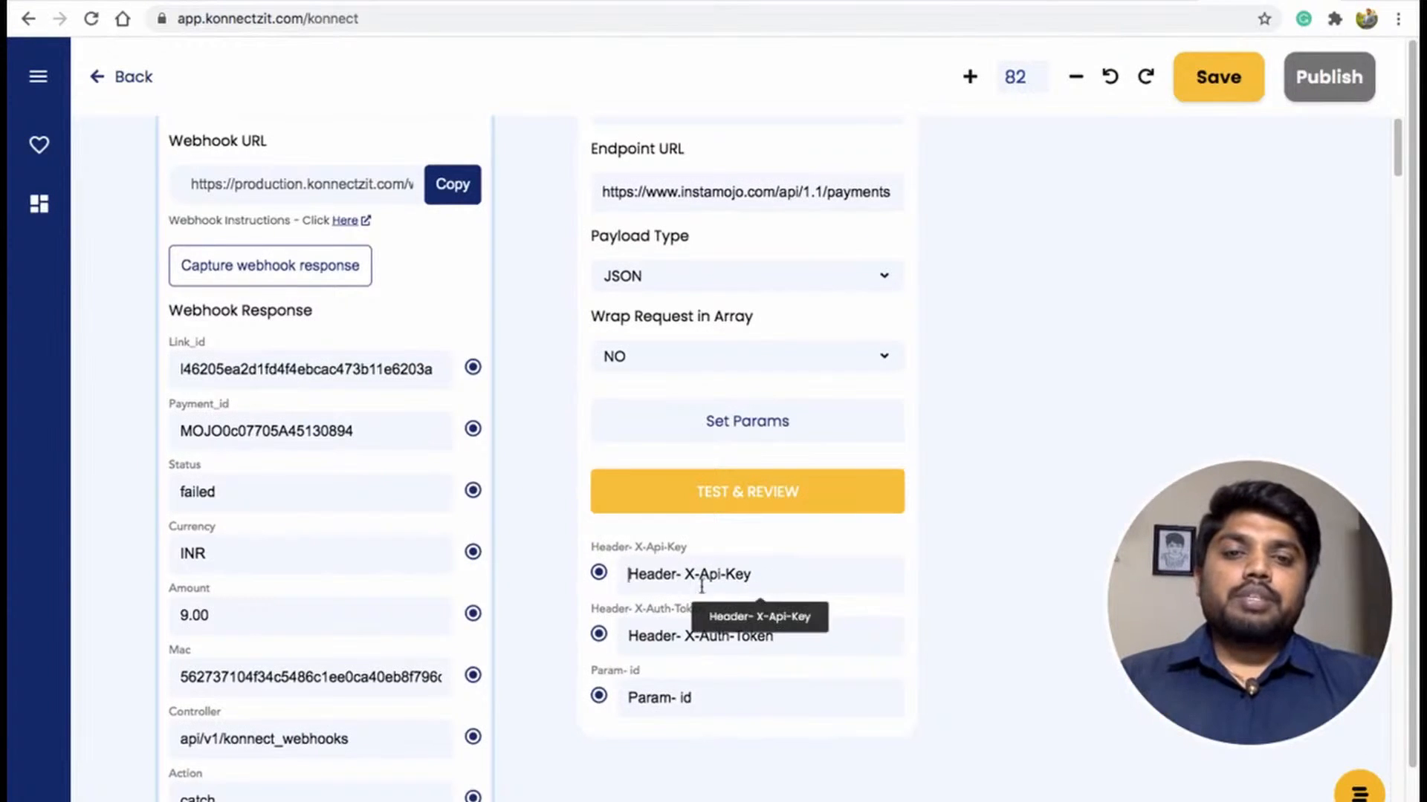
click(740, 592)
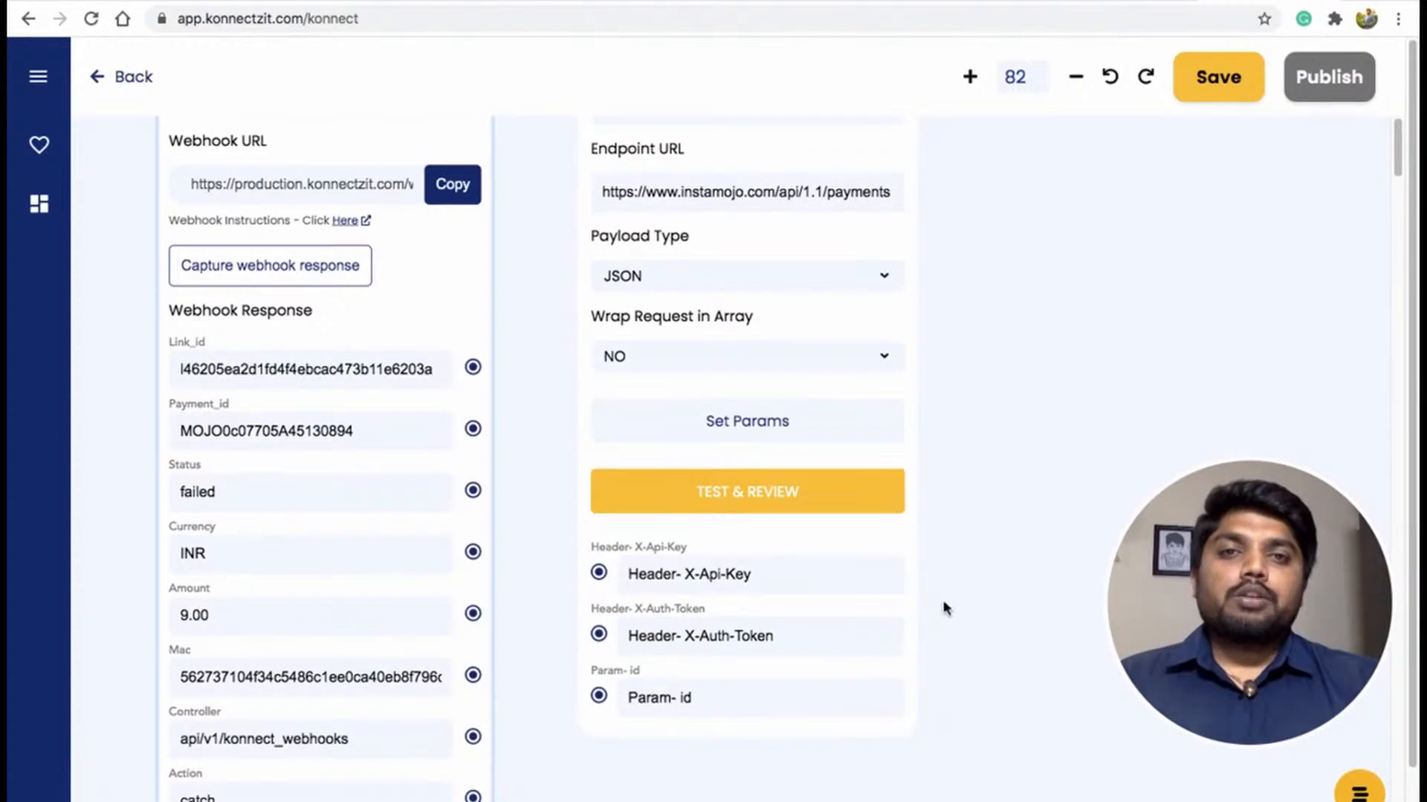
click(759, 1)
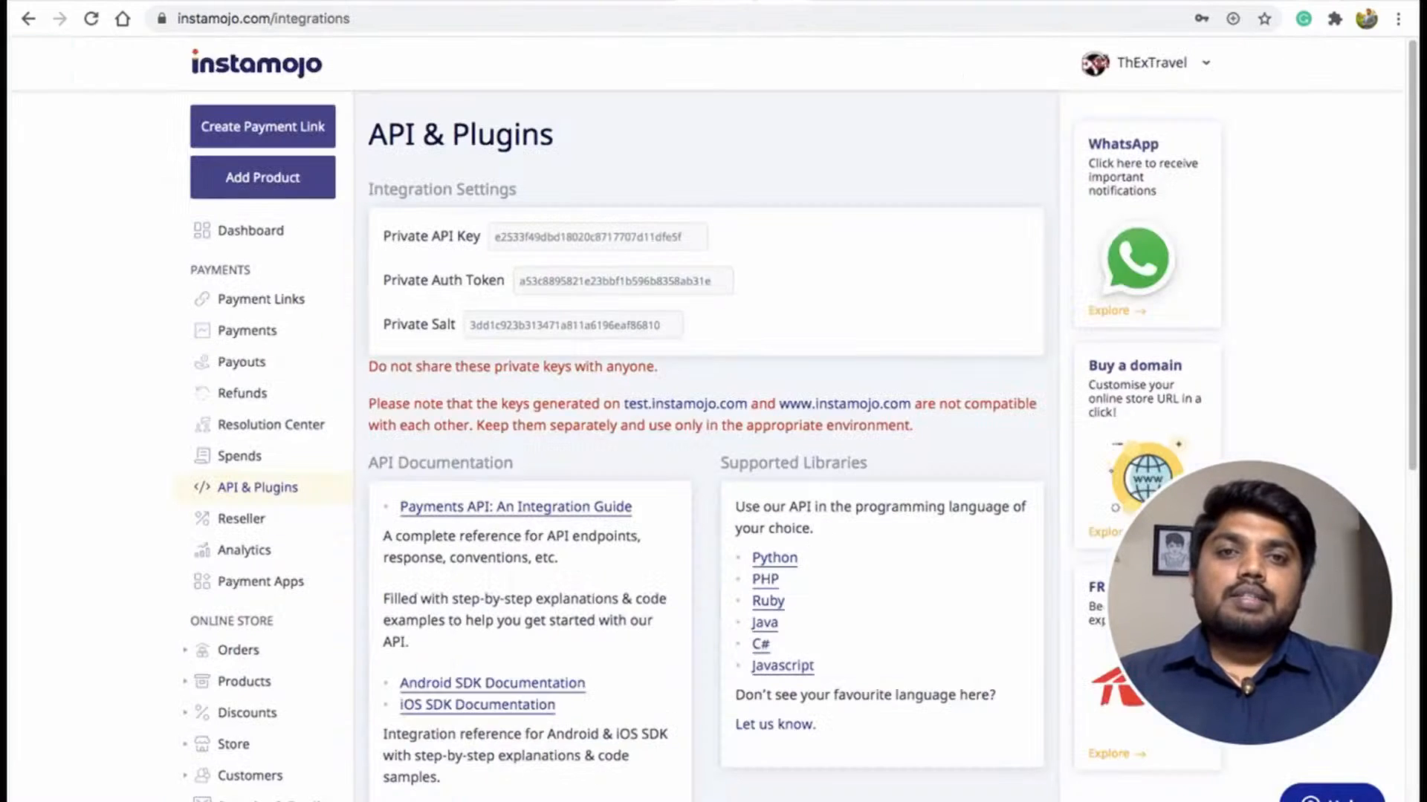
click(584, 238)
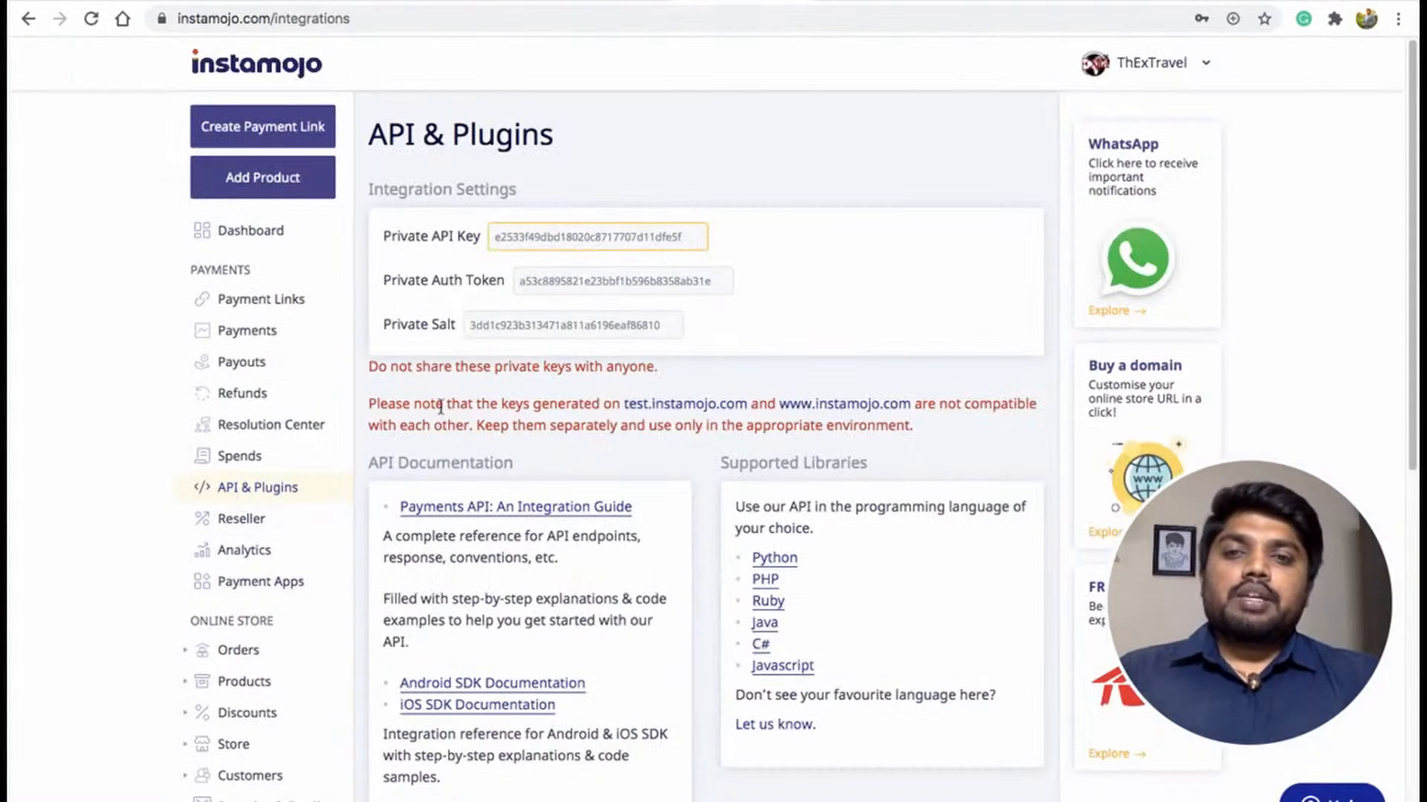
click(548, 233)
double_click(549, 238)
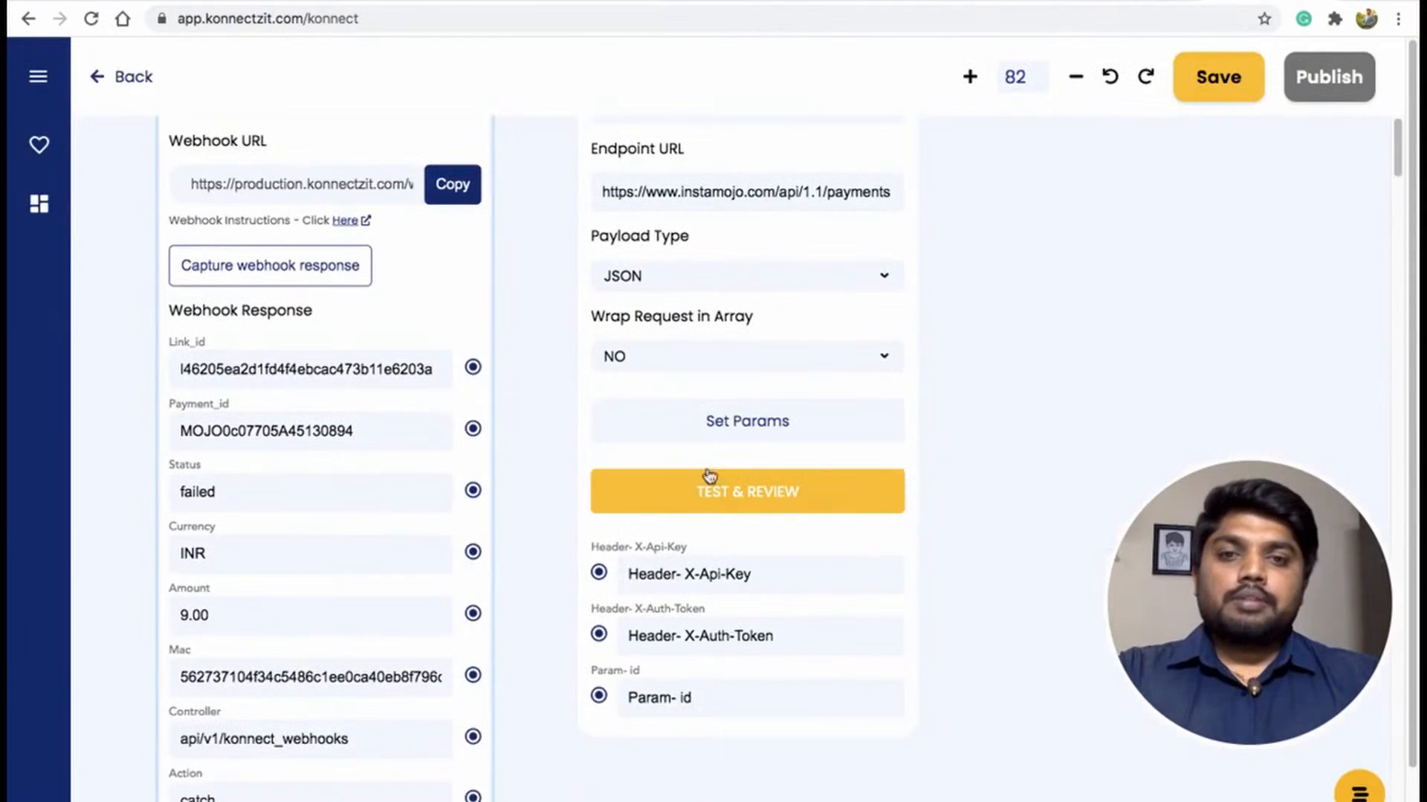
key(ctrl+v)
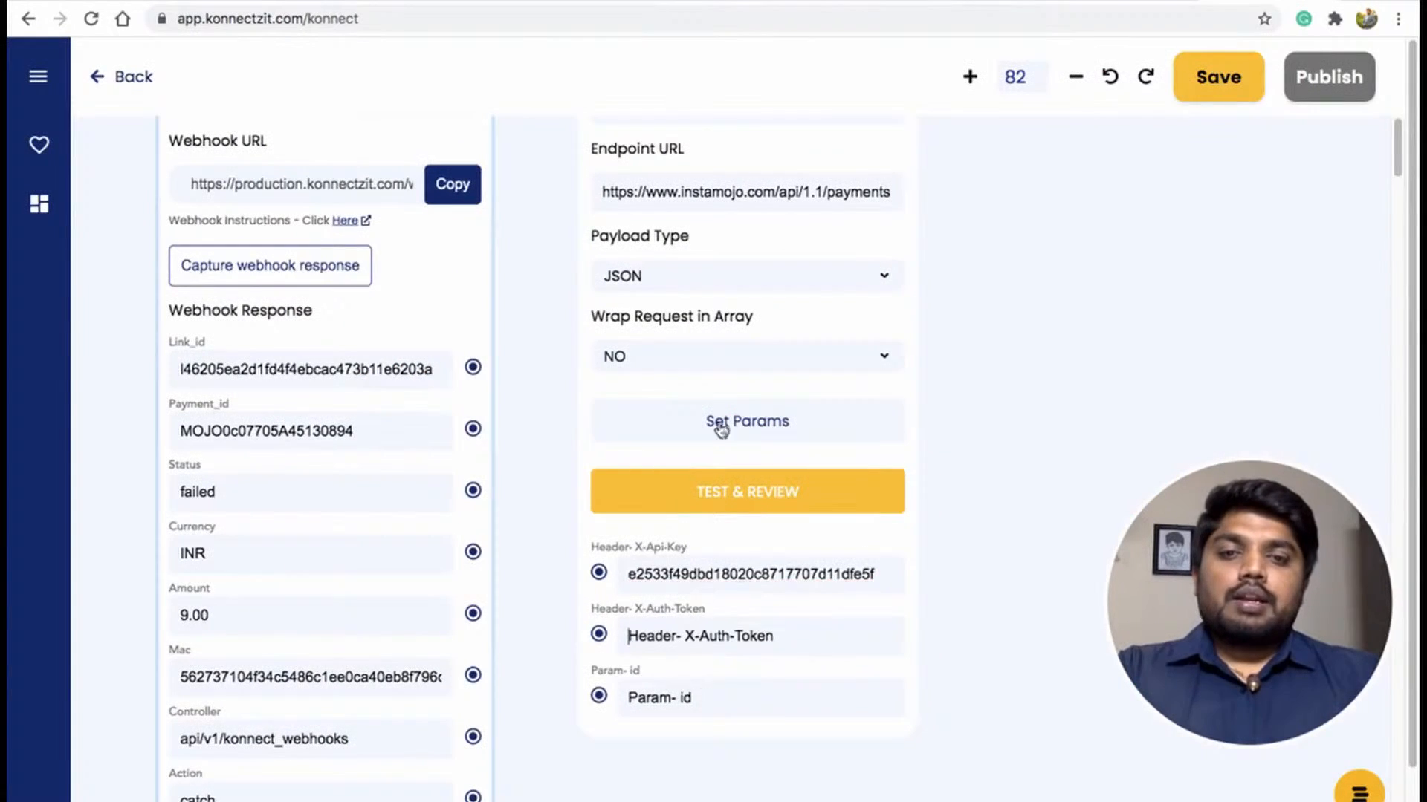
Copy the Instamojo private auth token and paste it as the X-Auth-Token header value.
click(637, 1)
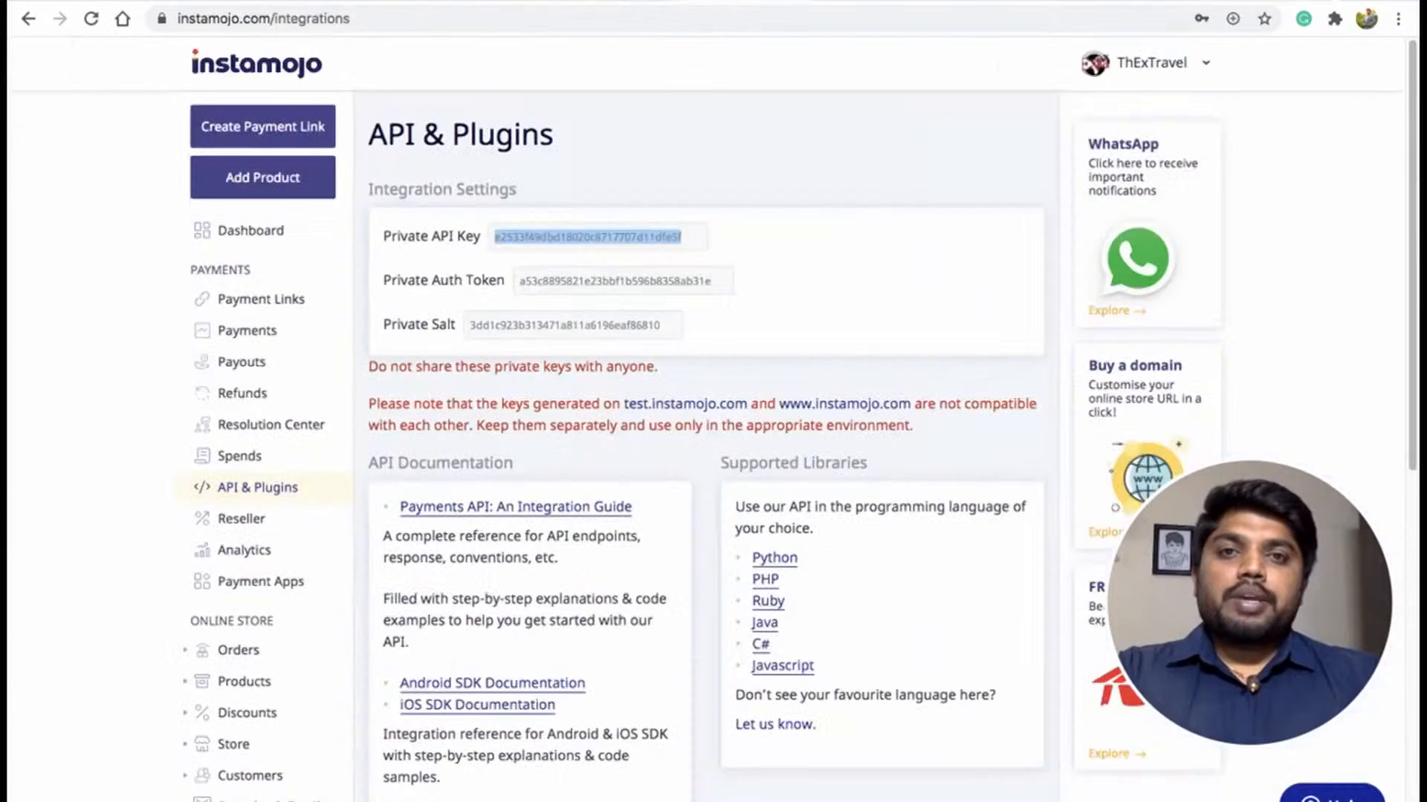
double_click(569, 279)
click(1255, 1)
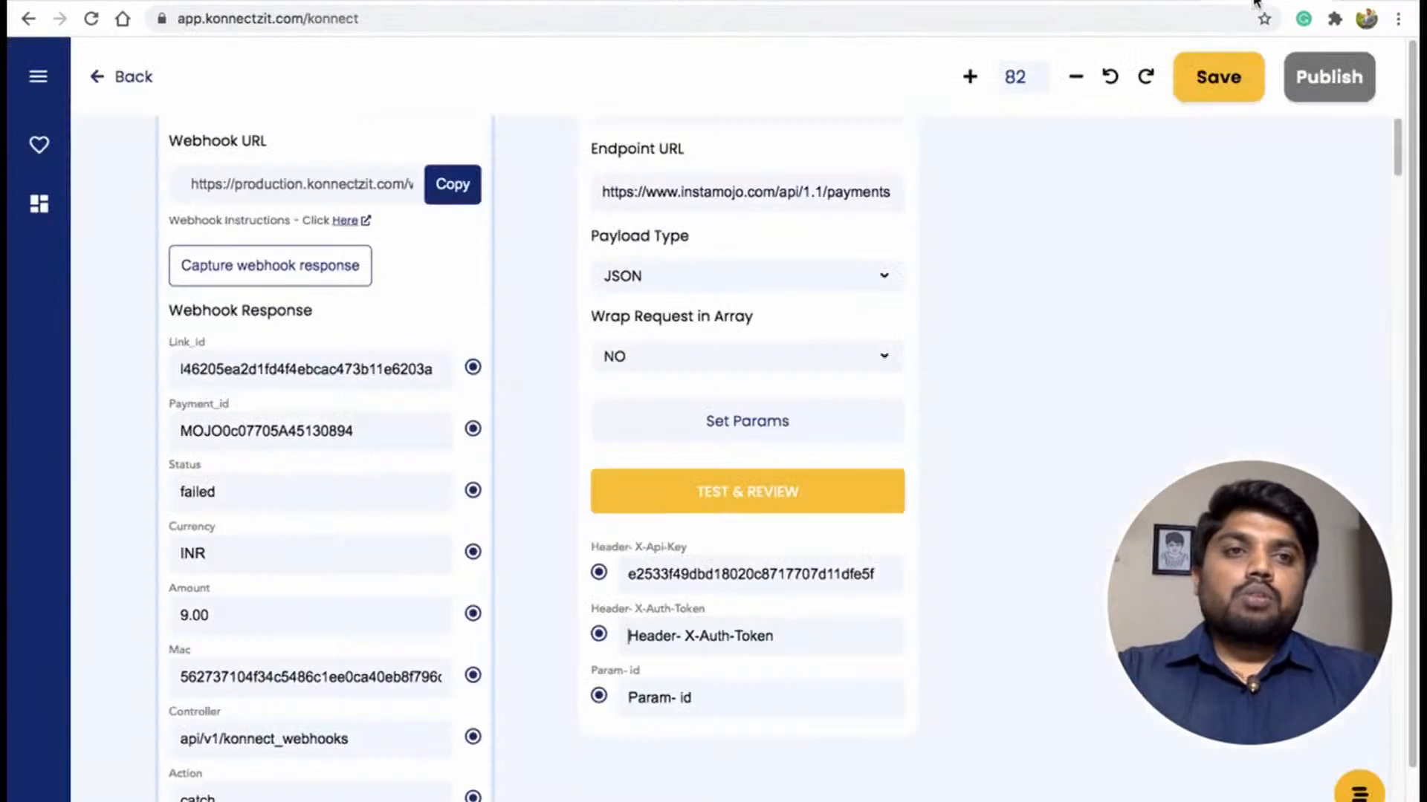
click(682, 636)
key(ctrl+v)
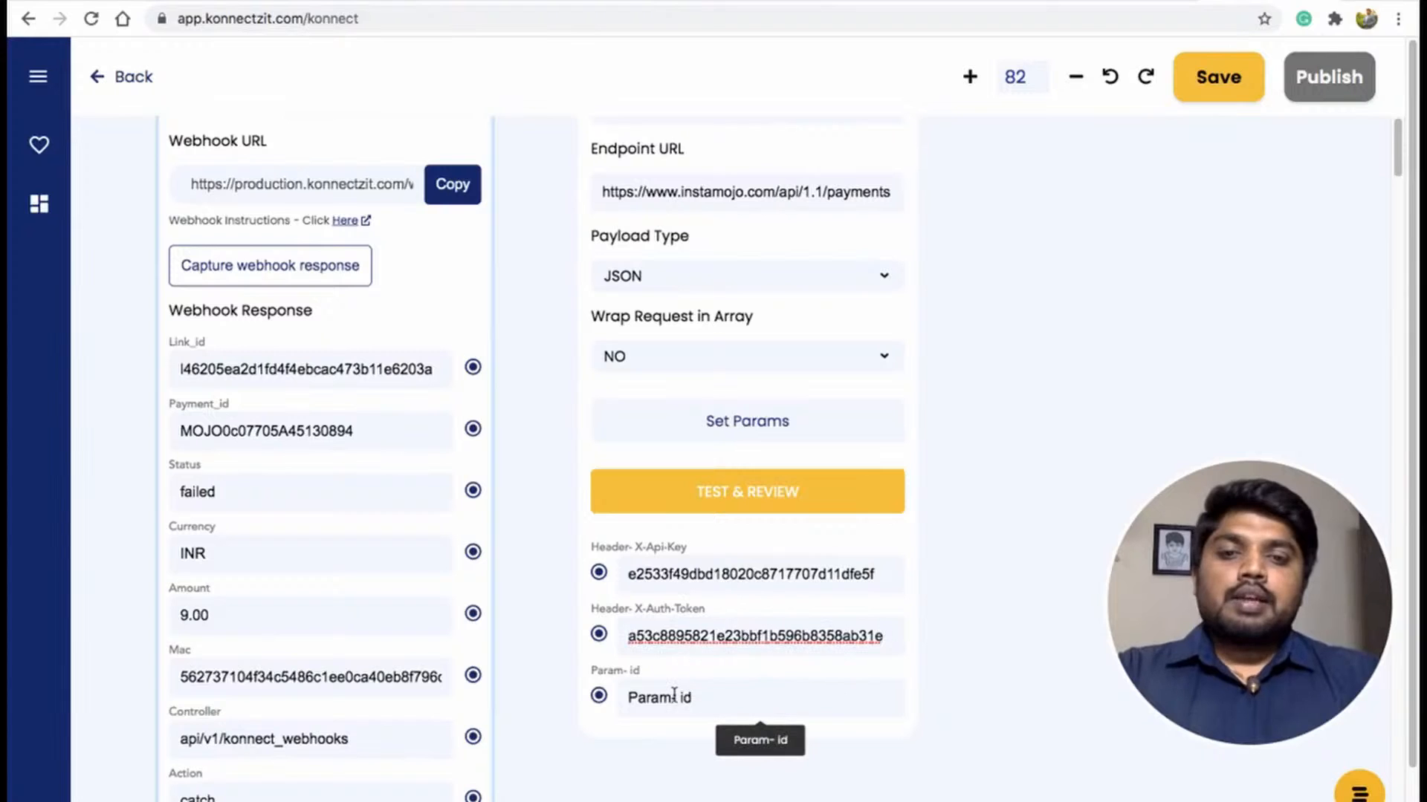
Map the webhook's Payment_id field to the API node's id parameter.
click(674, 697)
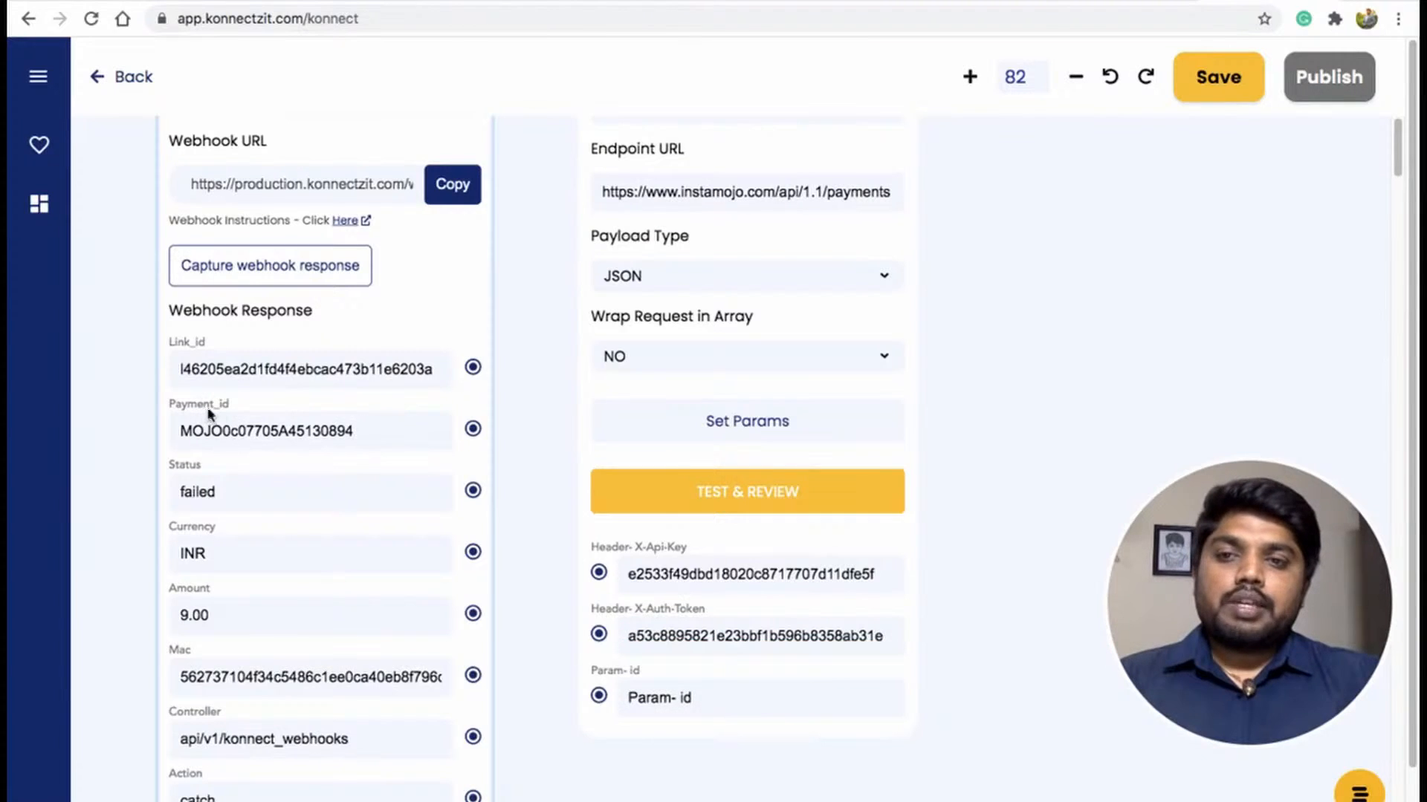
drag(472, 429, 598, 696)
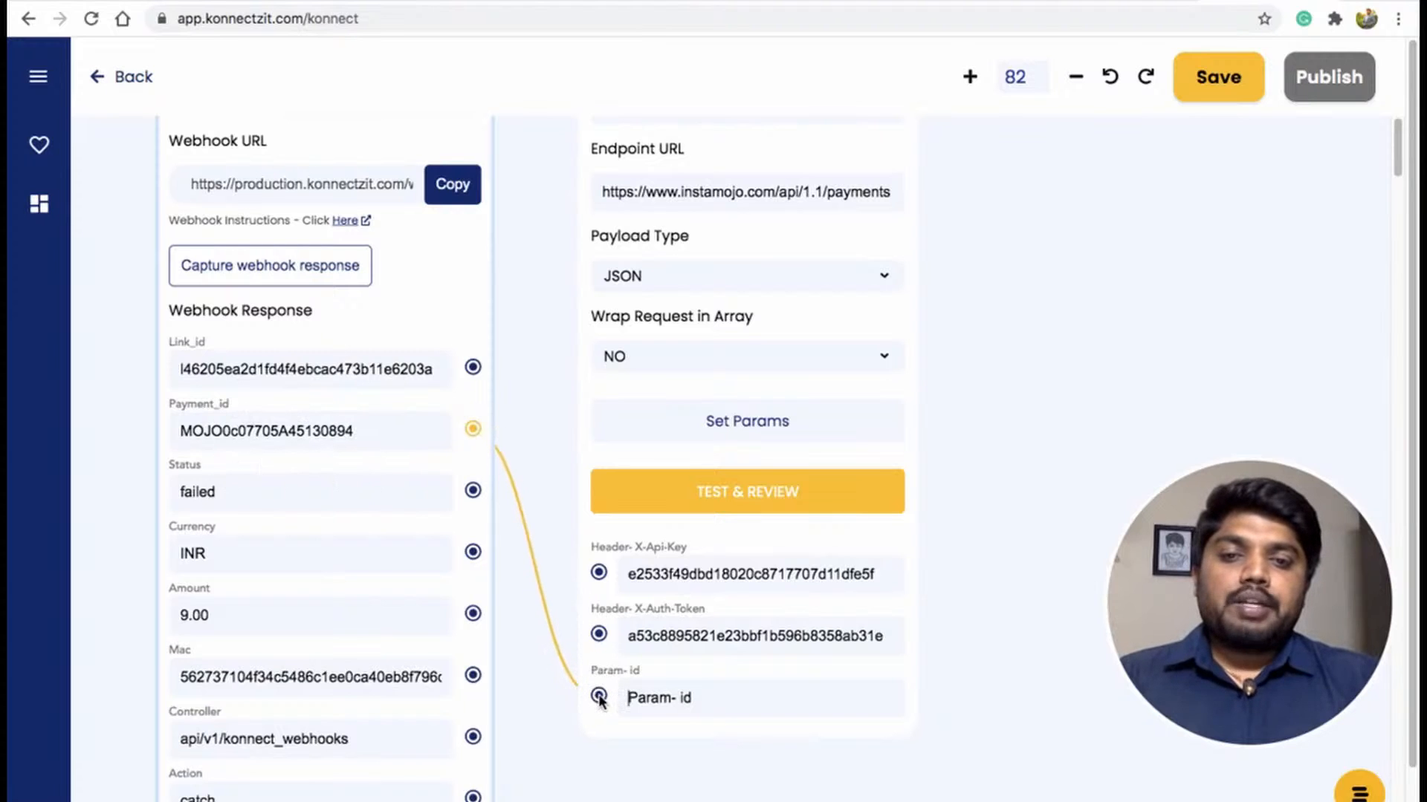
scroll(1028, 356, up, 2)
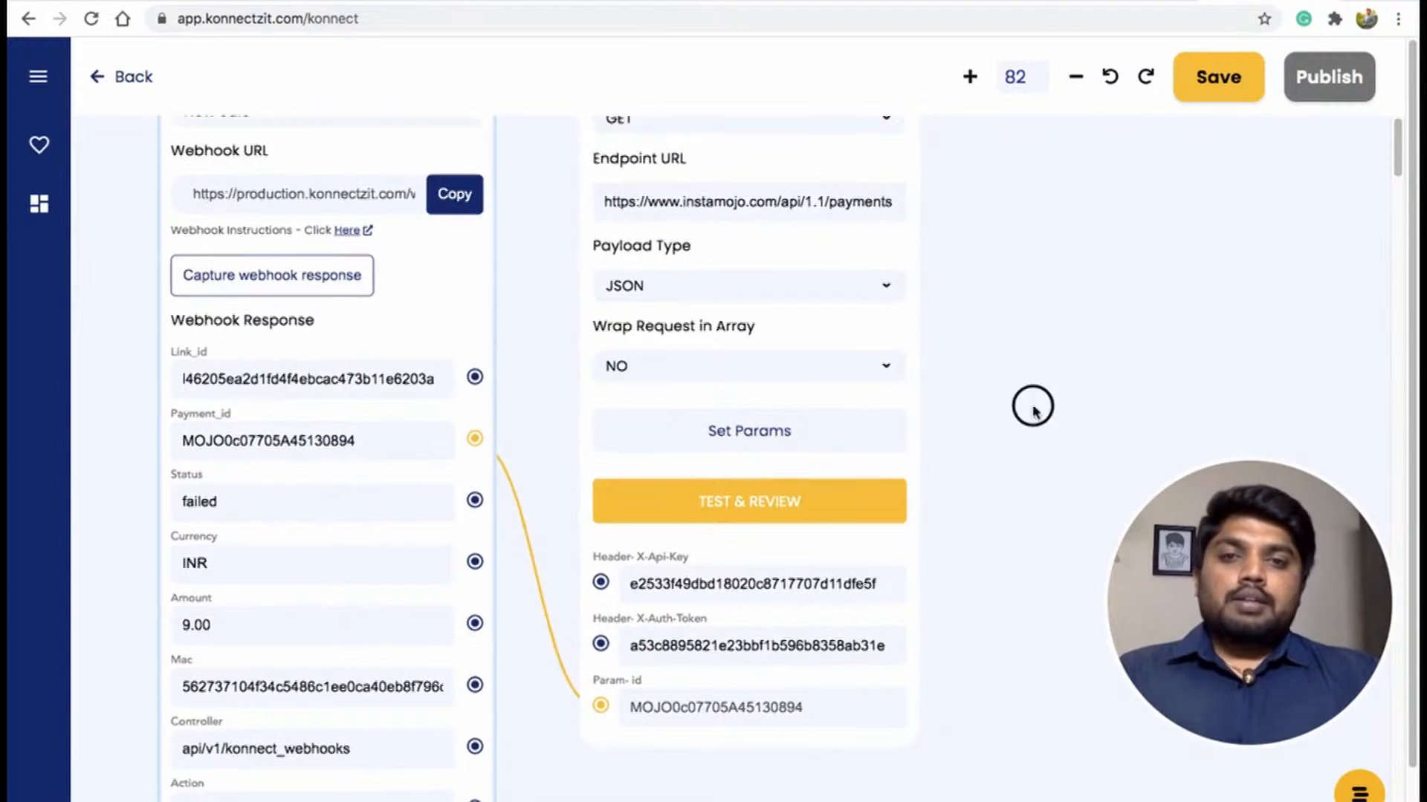
scroll(1003, 434, down, 3)
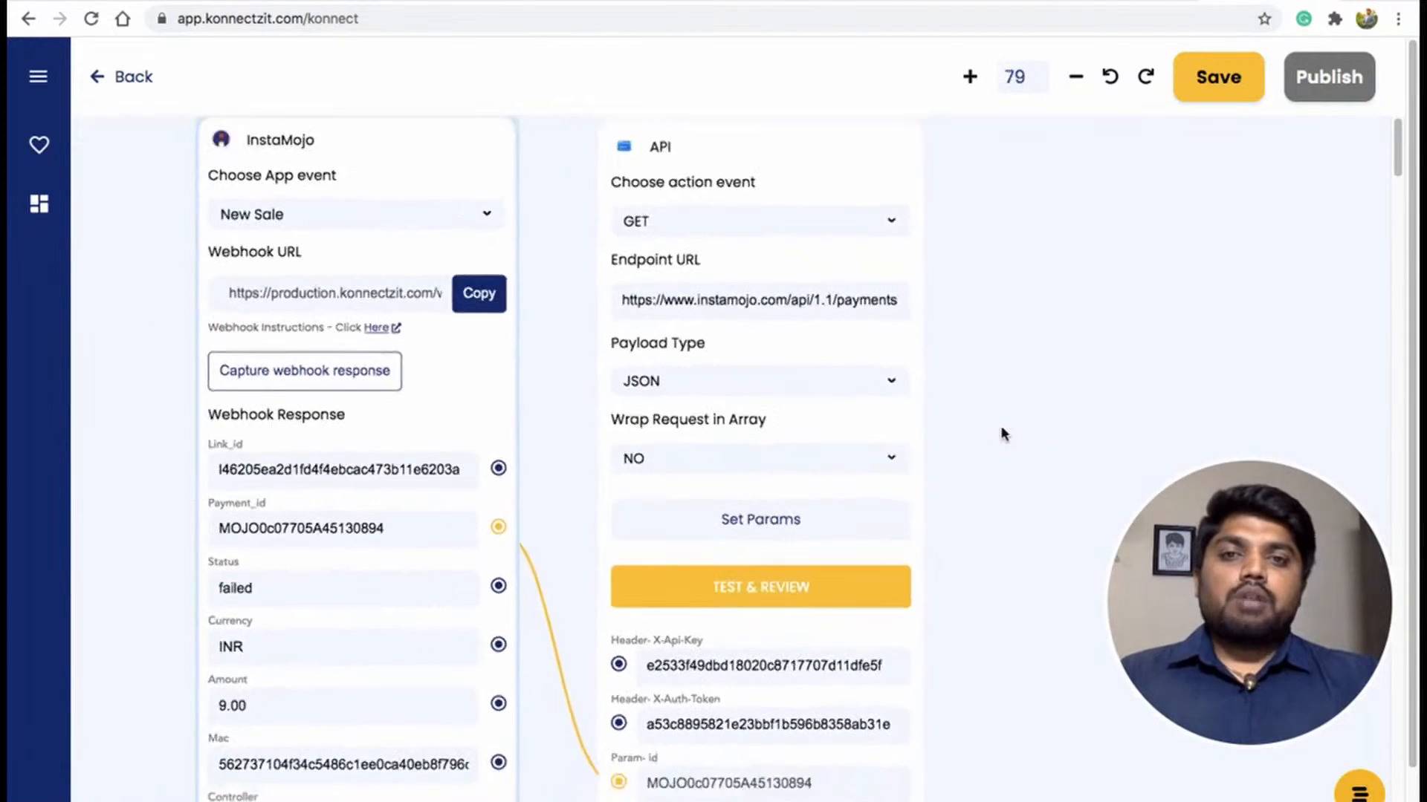
click(1007, 391)
drag(1006, 392, 952, 427)
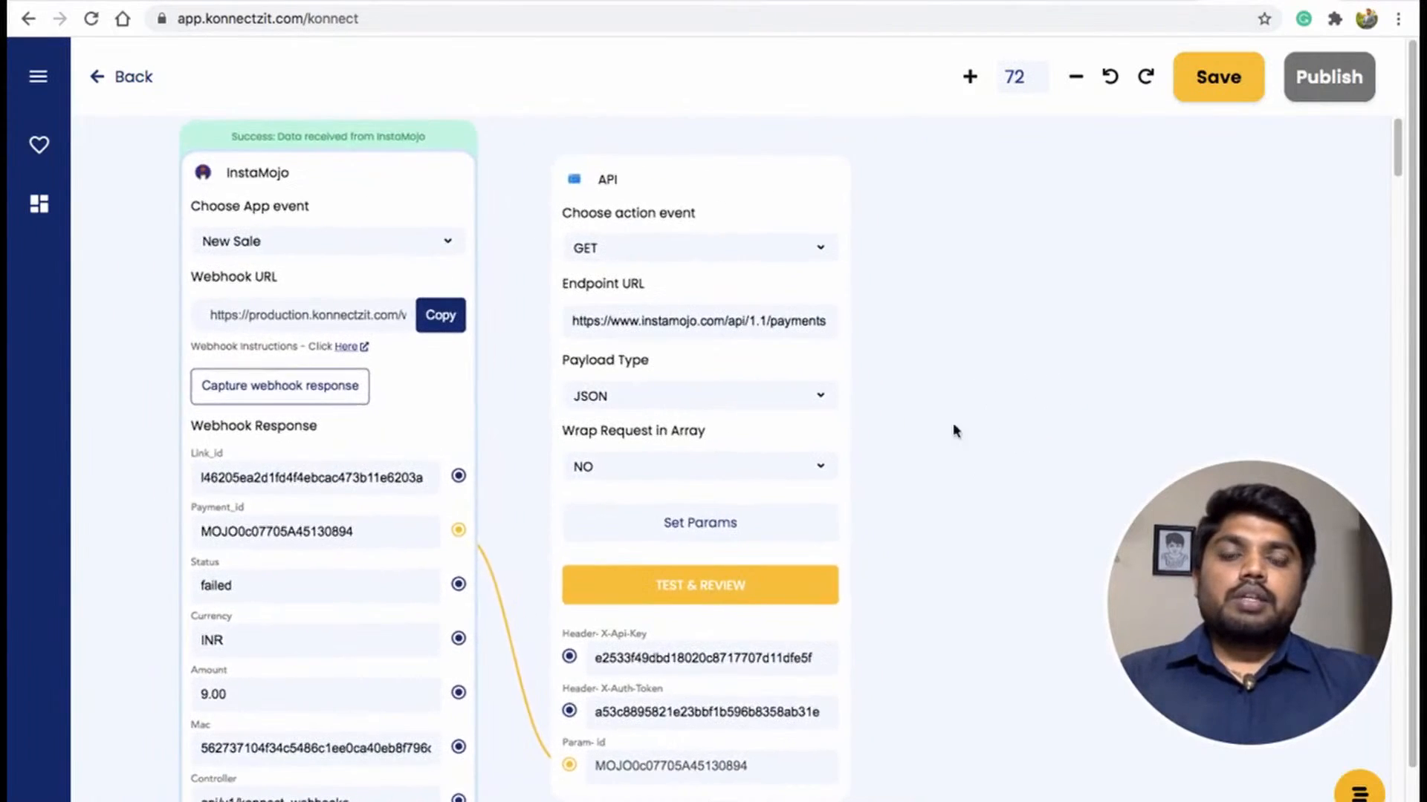
Test the API GET request and pick Status, Buyer_name, Buyer_phone and Buyer_email from the first payment as response fields.
click(692, 587)
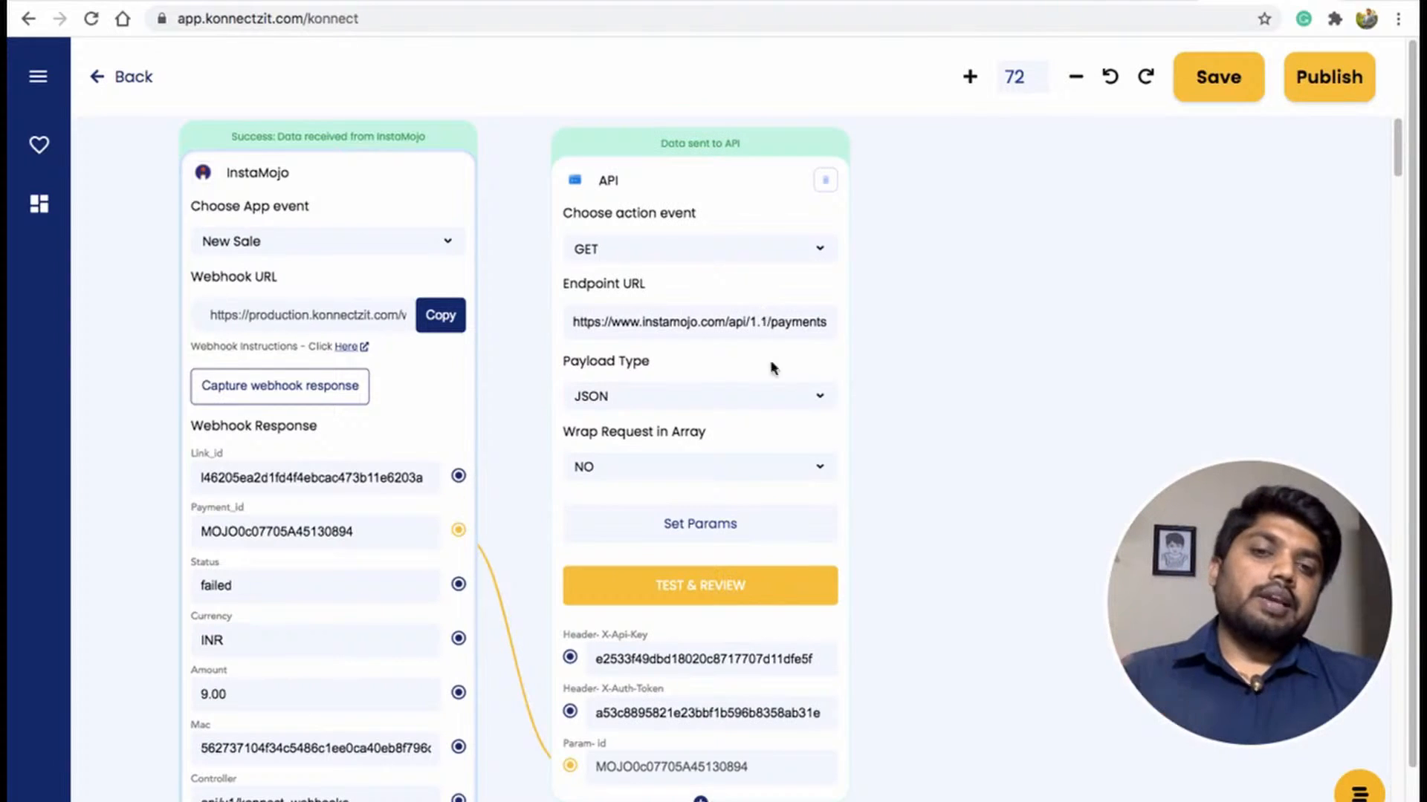
mouse_move(893, 740)
mouse_down()
mouse_move(889, 697)
mouse_move(891, 735)
mouse_up()
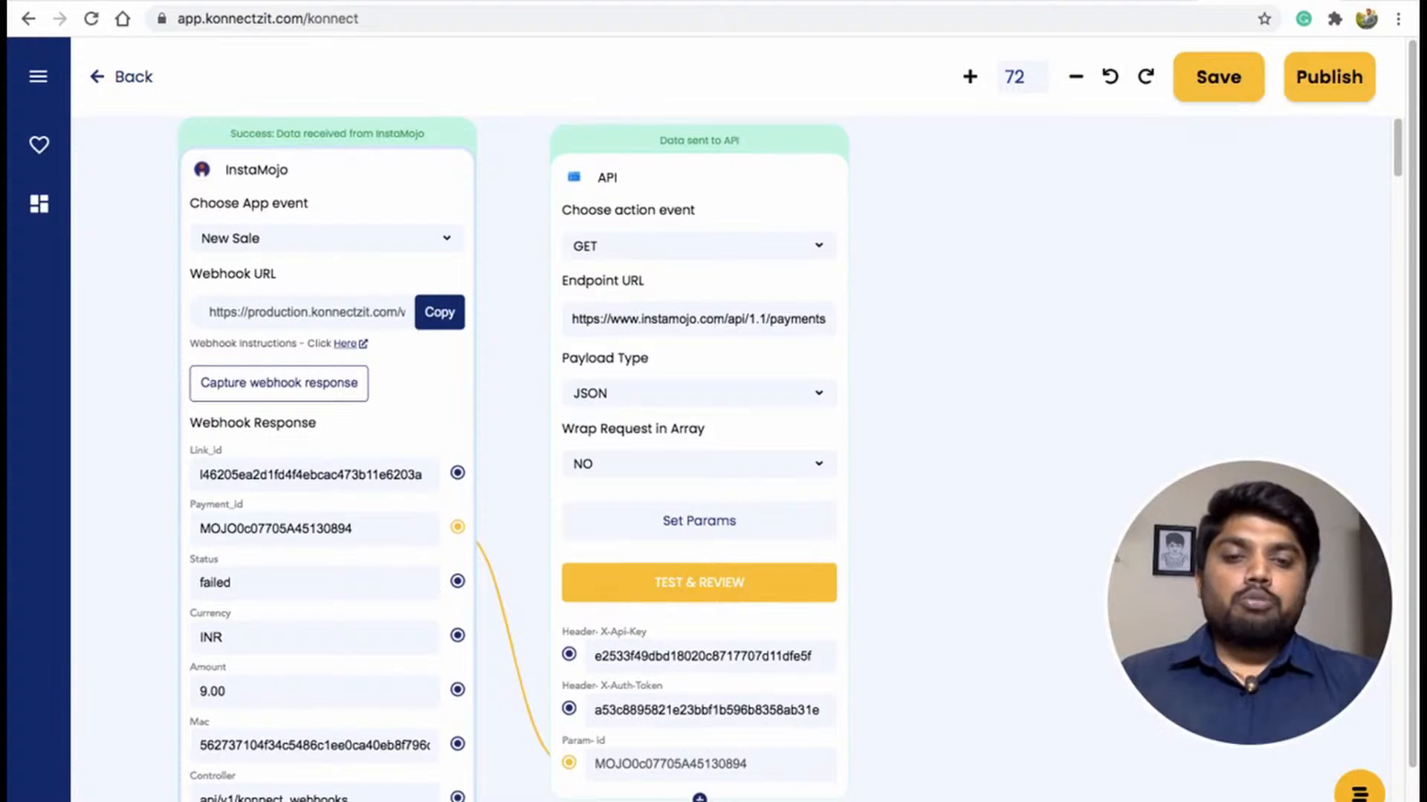
click(698, 520)
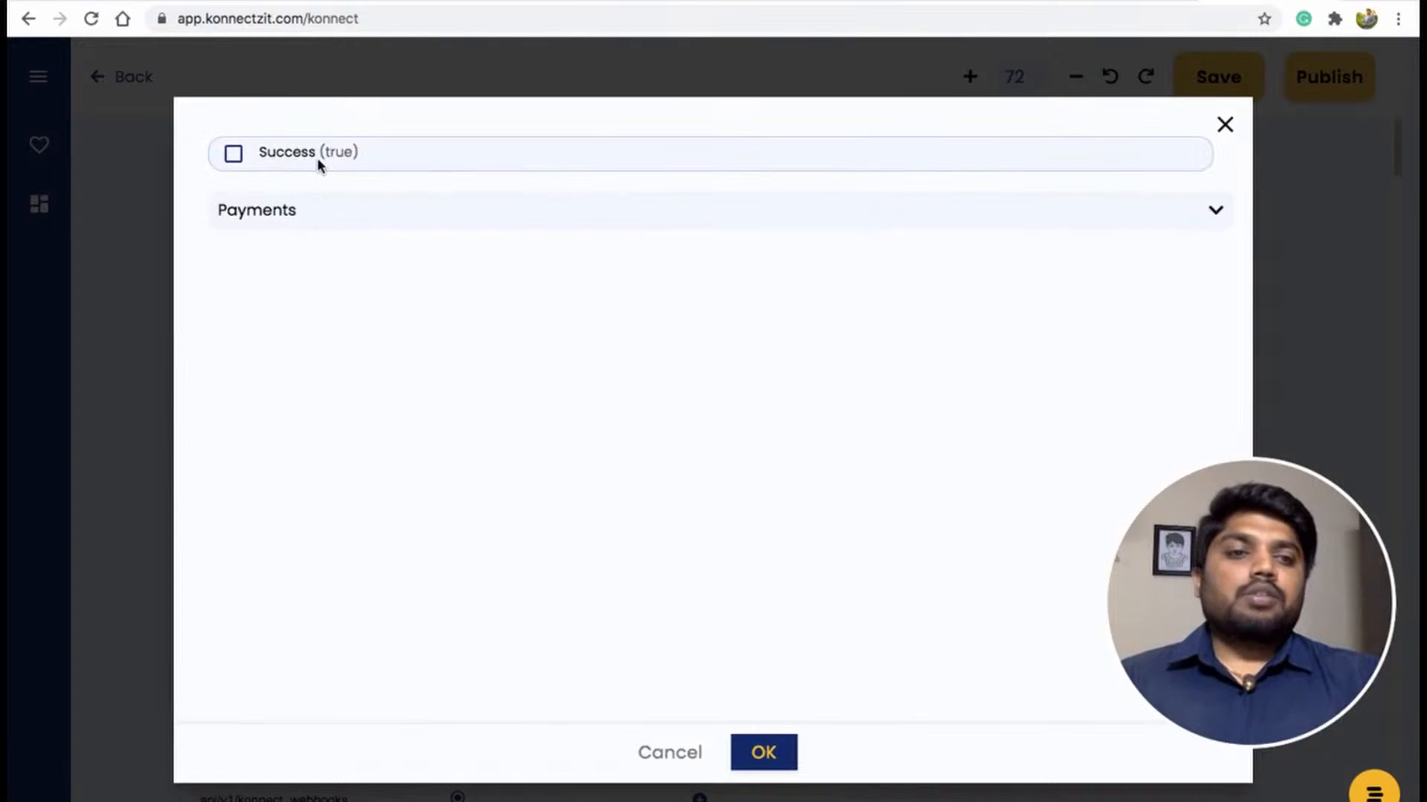
click(350, 224)
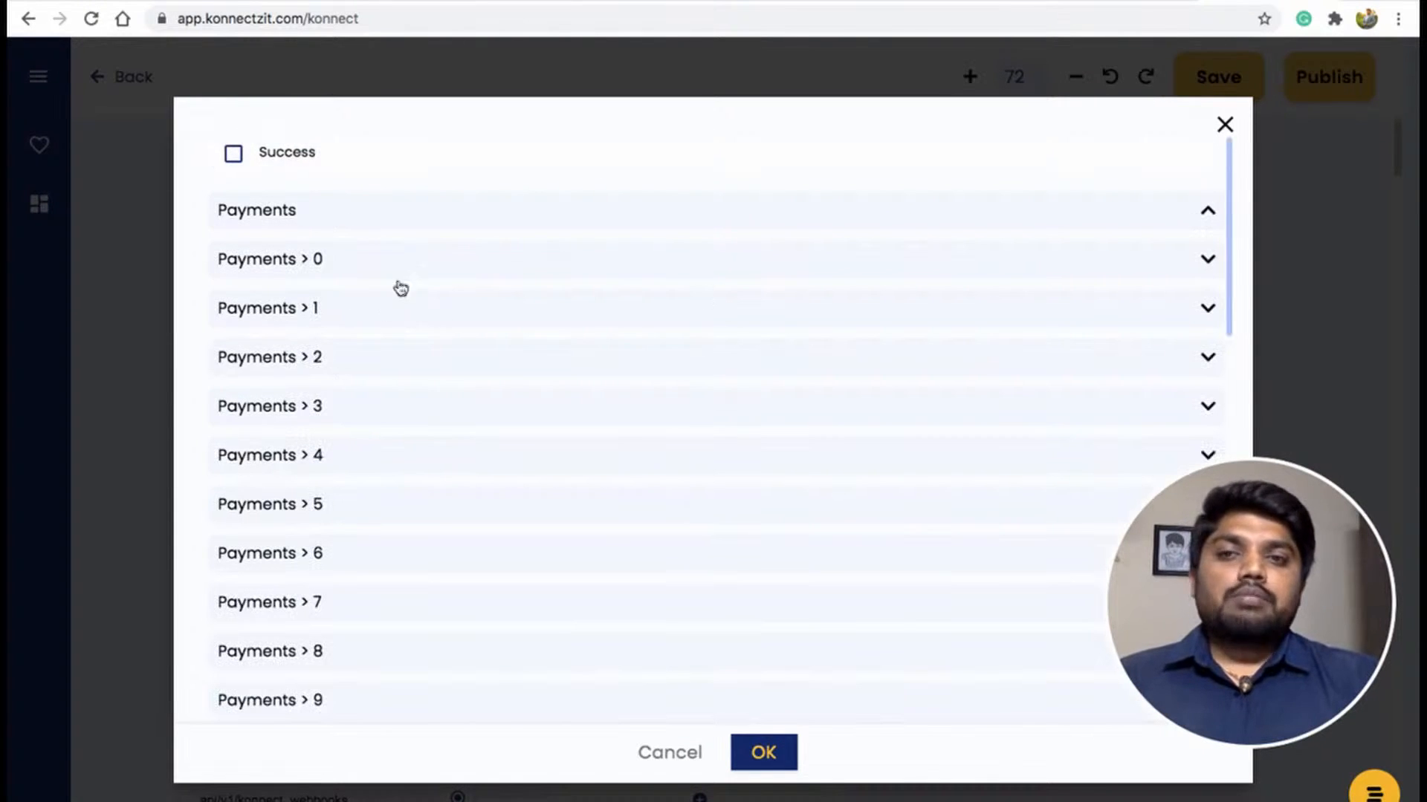
click(367, 259)
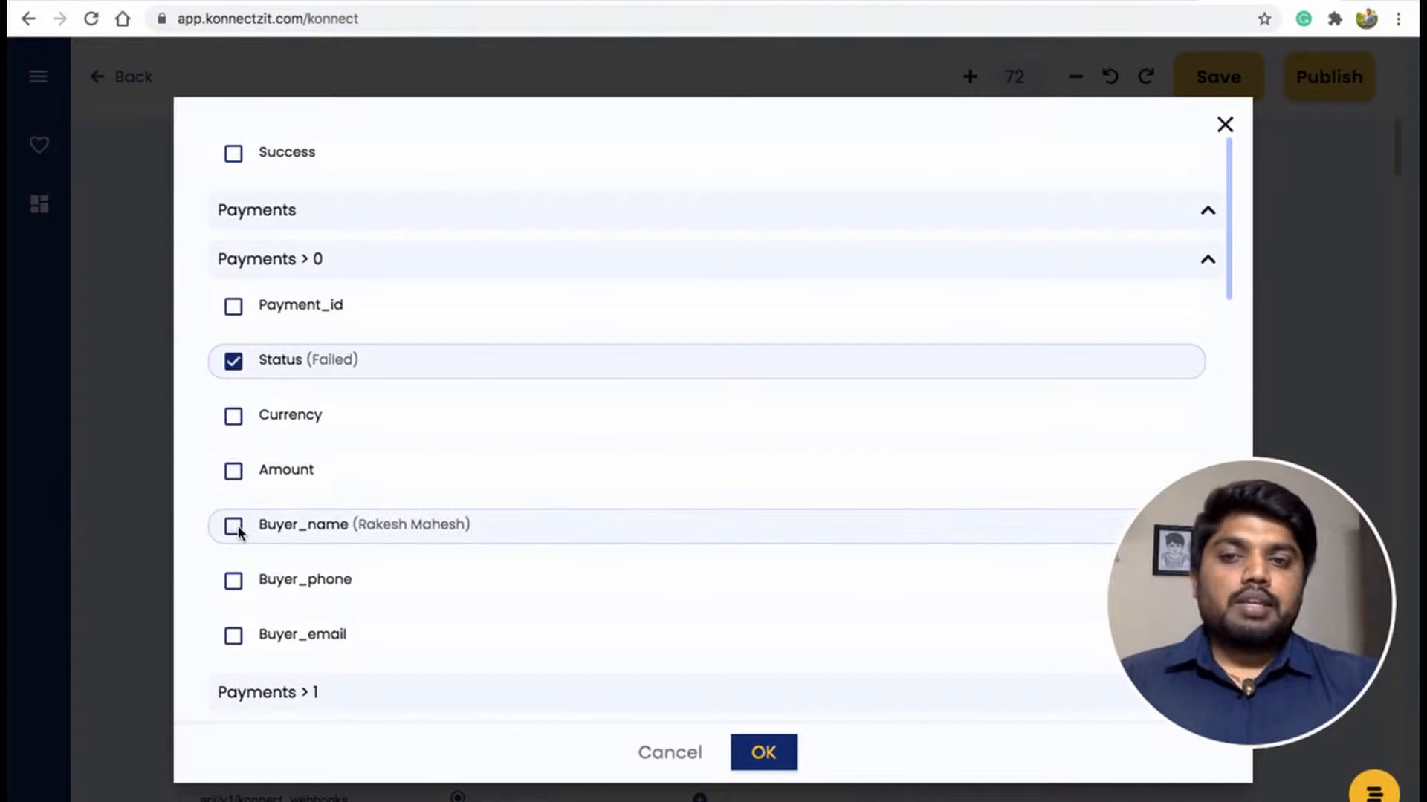
click(236, 639)
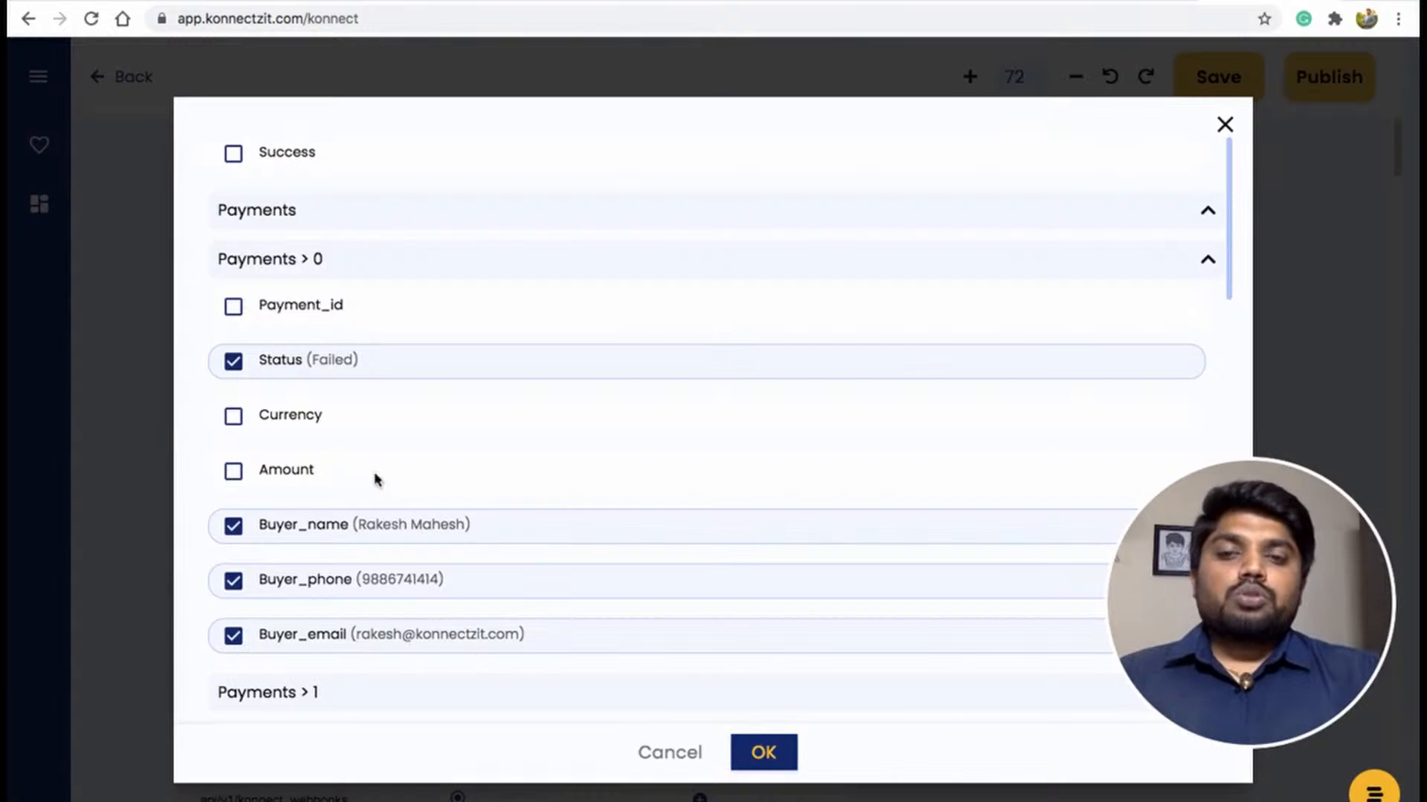
click(762, 756)
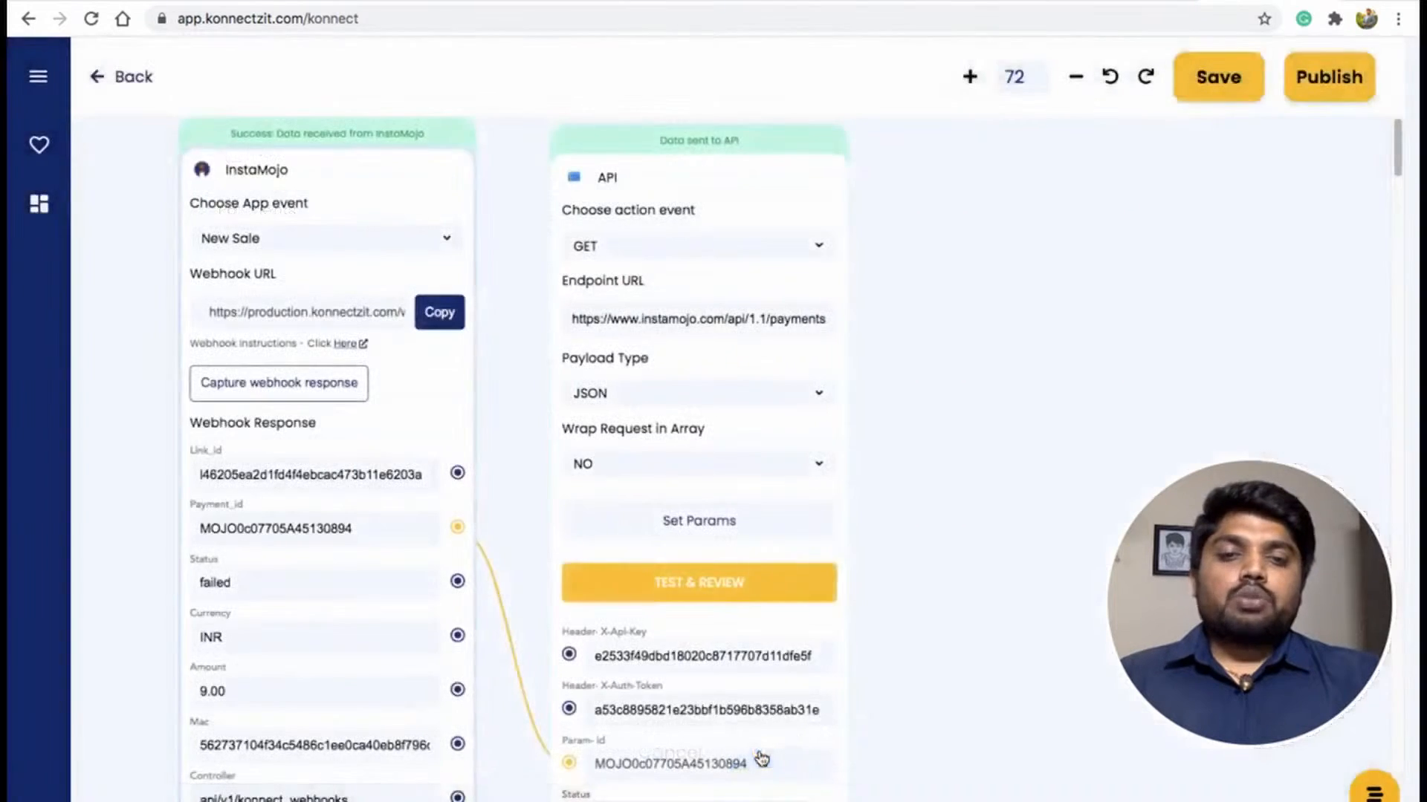
Search the app list for sheet and place a Google Sheet node on the canvas beside the API node.
drag(918, 649, 818, 395)
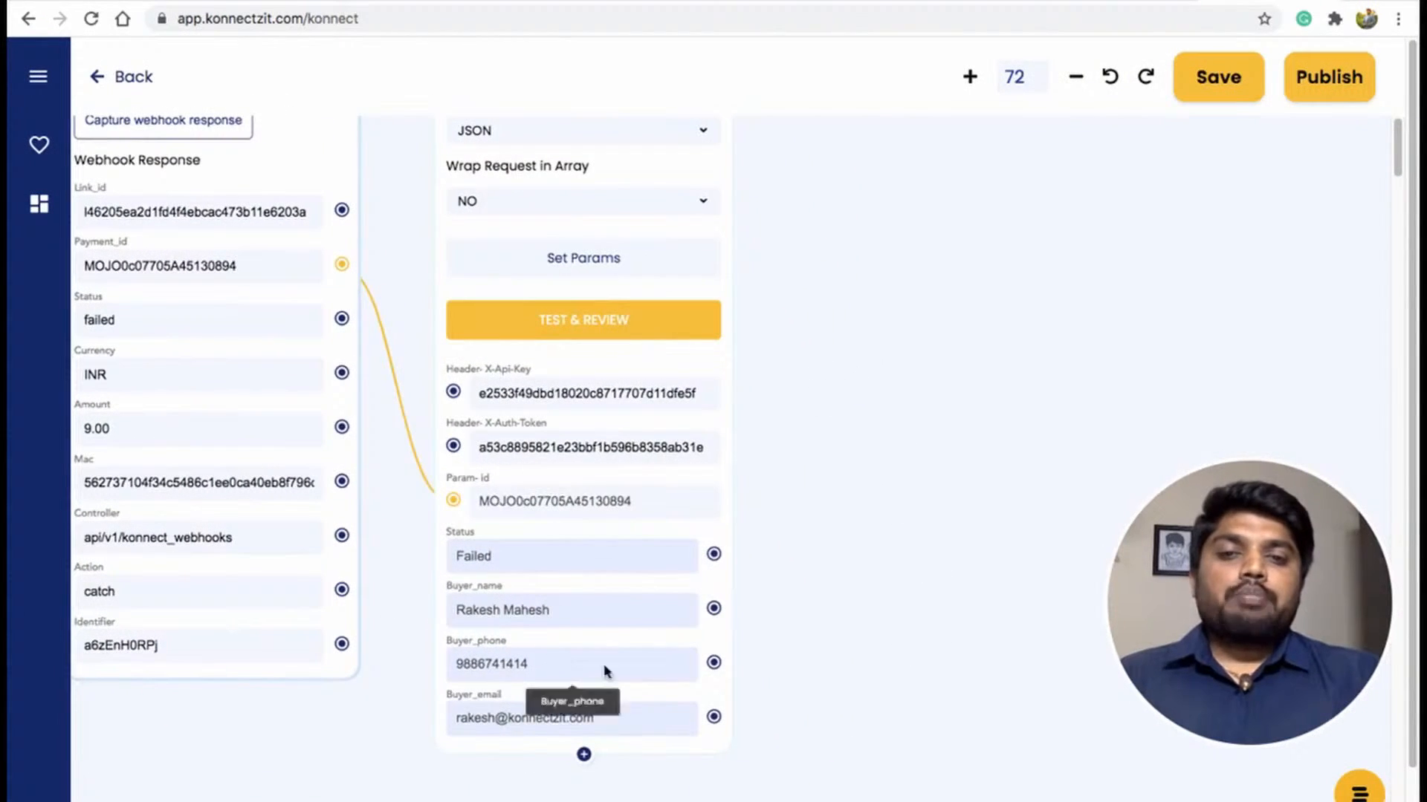
drag(836, 451, 710, 386)
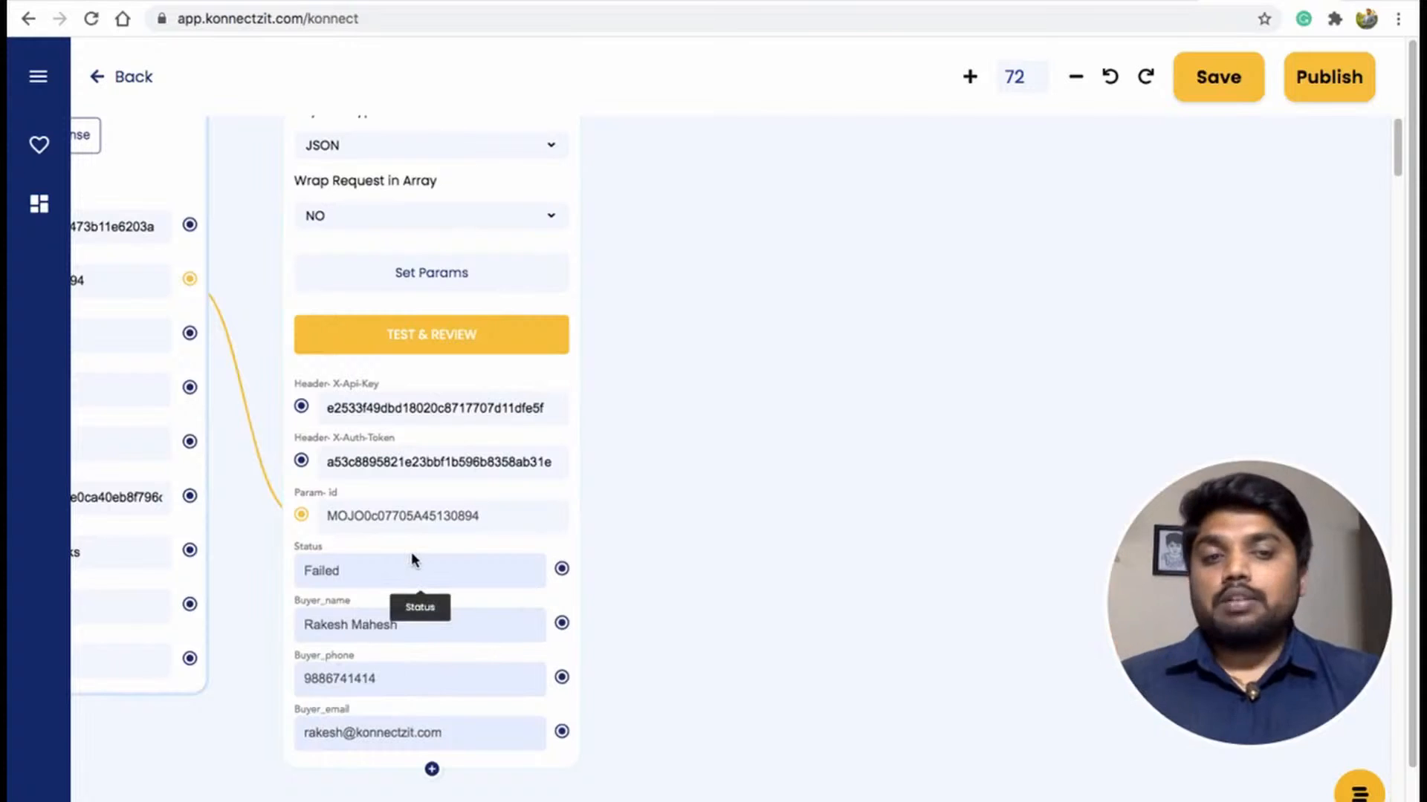
click(38, 77)
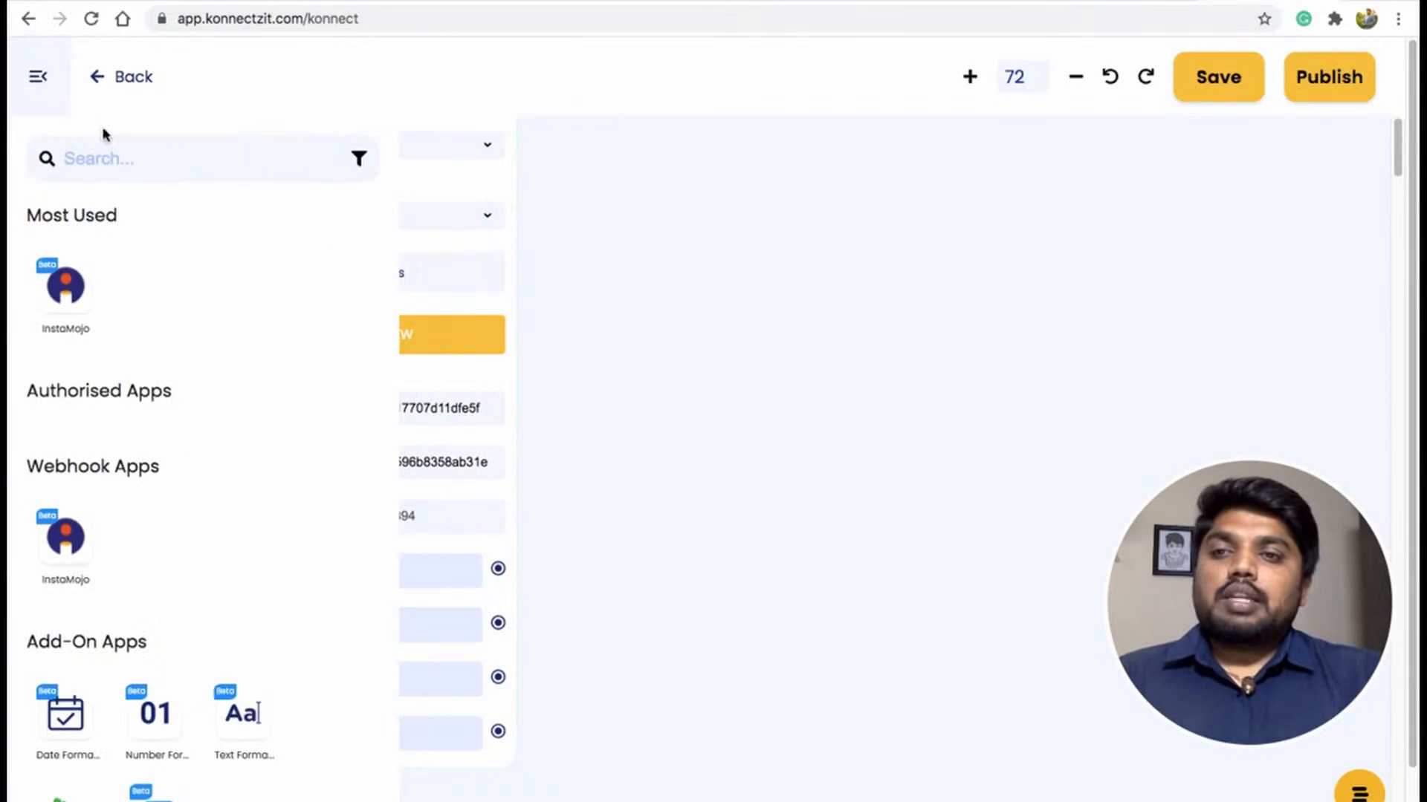
text(sh)
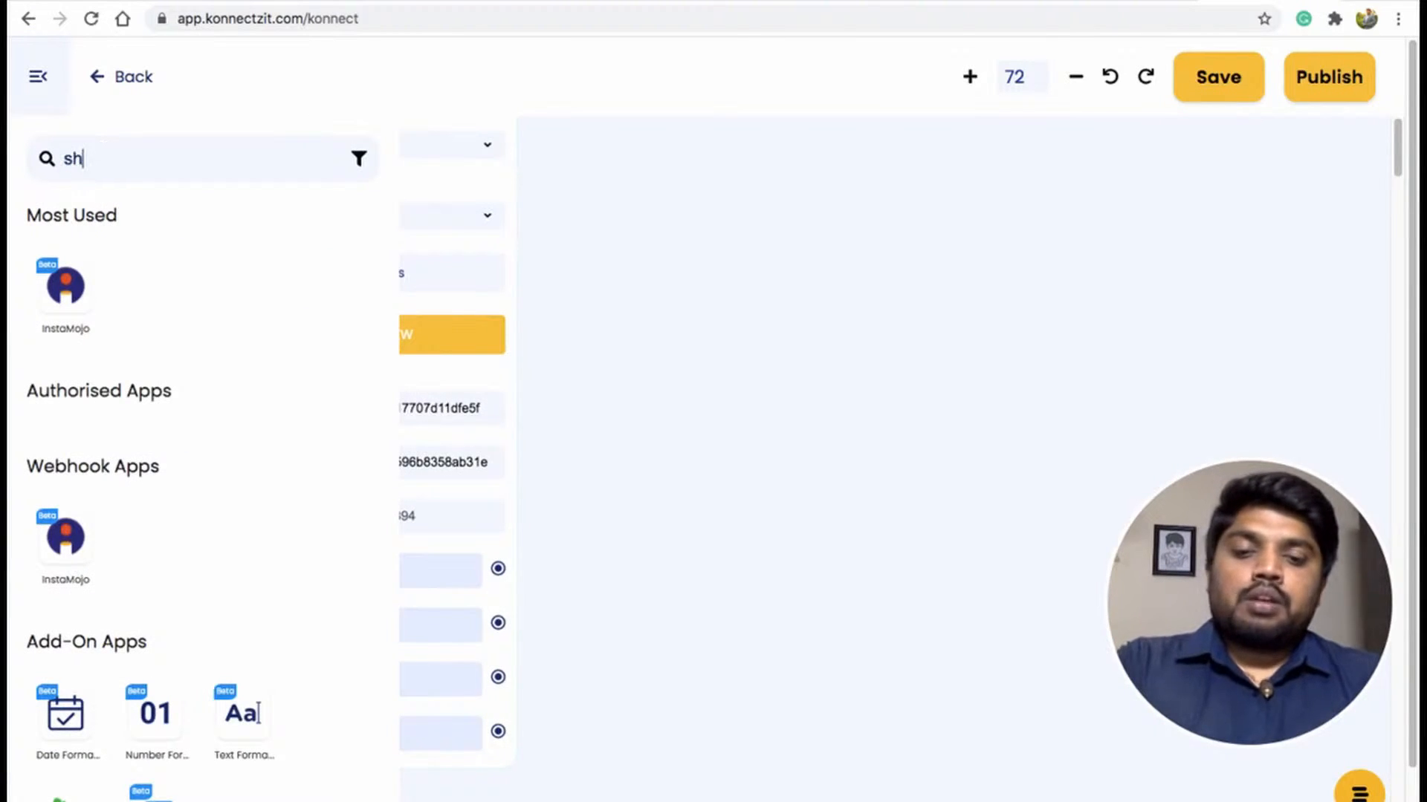
text(eet)
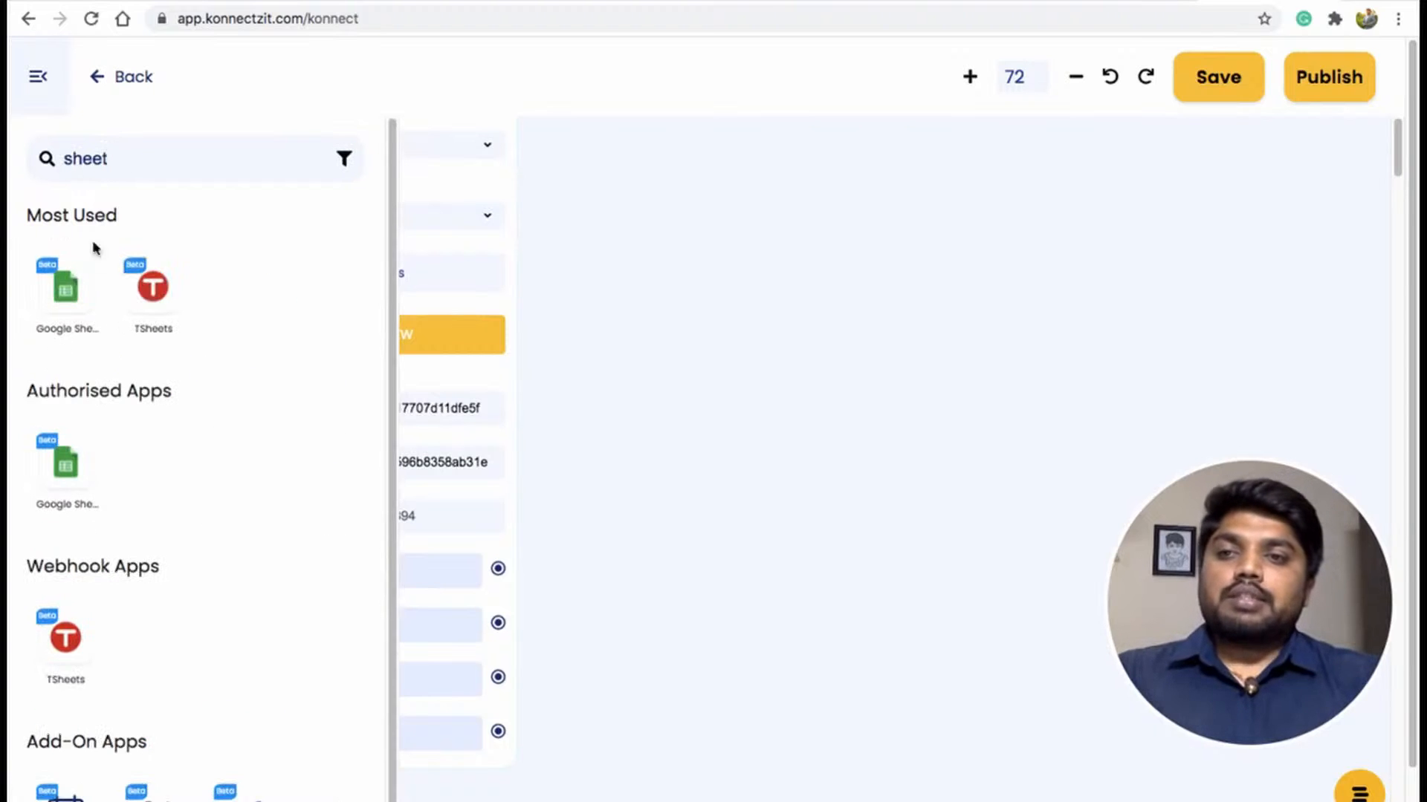
drag(66, 286, 673, 200)
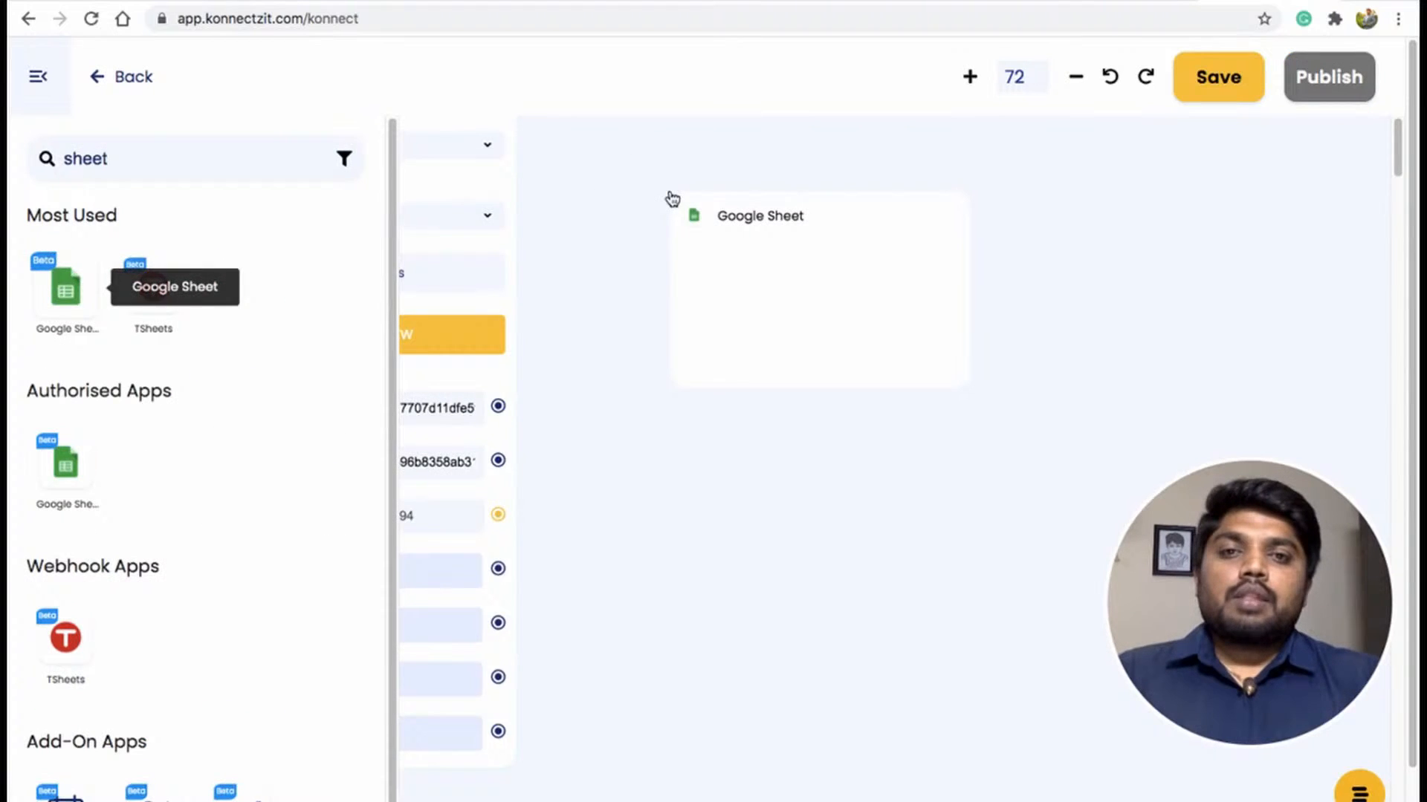
click(38, 77)
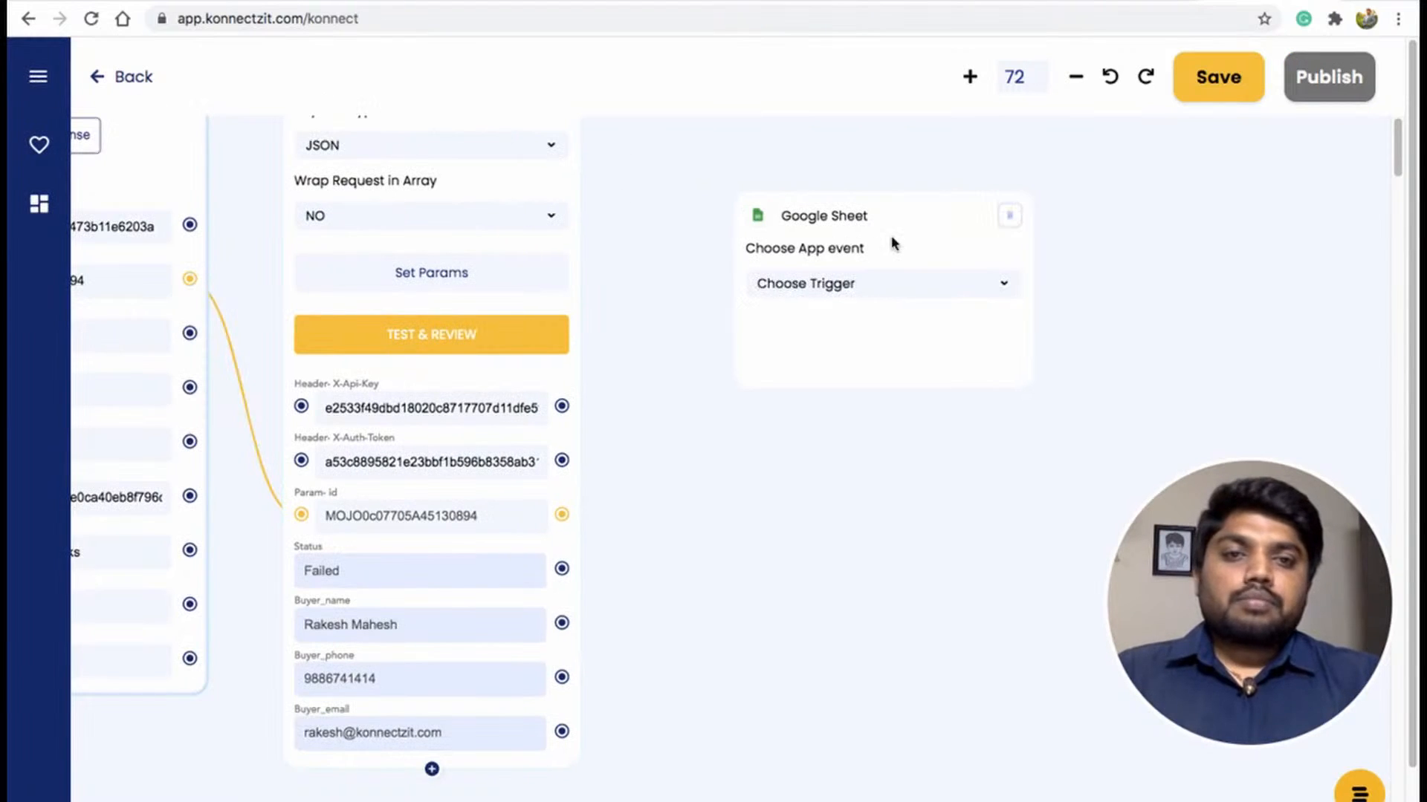
Set the Google Sheet node to Create Spreadsheet Row in the KonnectzIT Demo Sheets spreadsheet, Sheet1.
drag(867, 201, 816, 145)
click(834, 235)
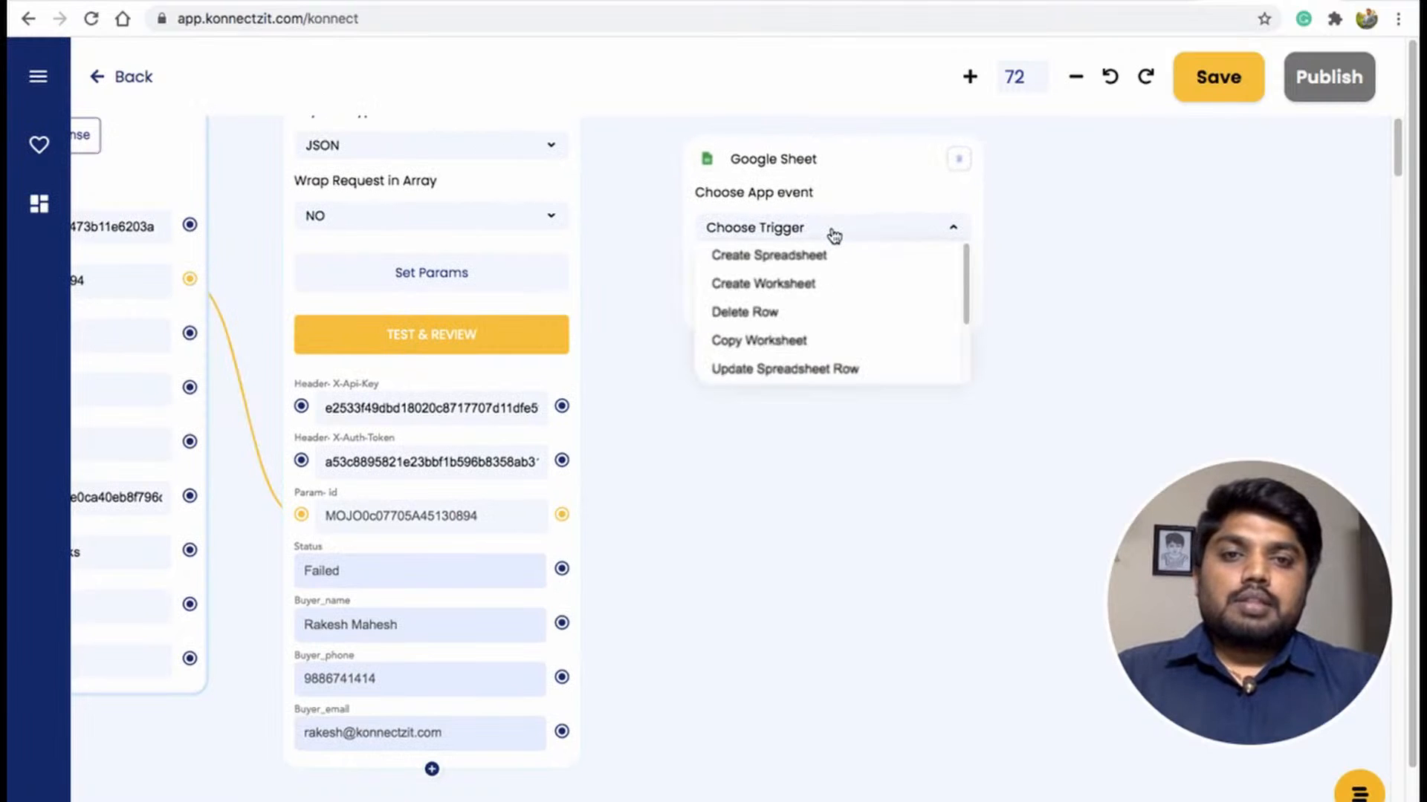
click(966, 292)
drag(966, 292, 968, 322)
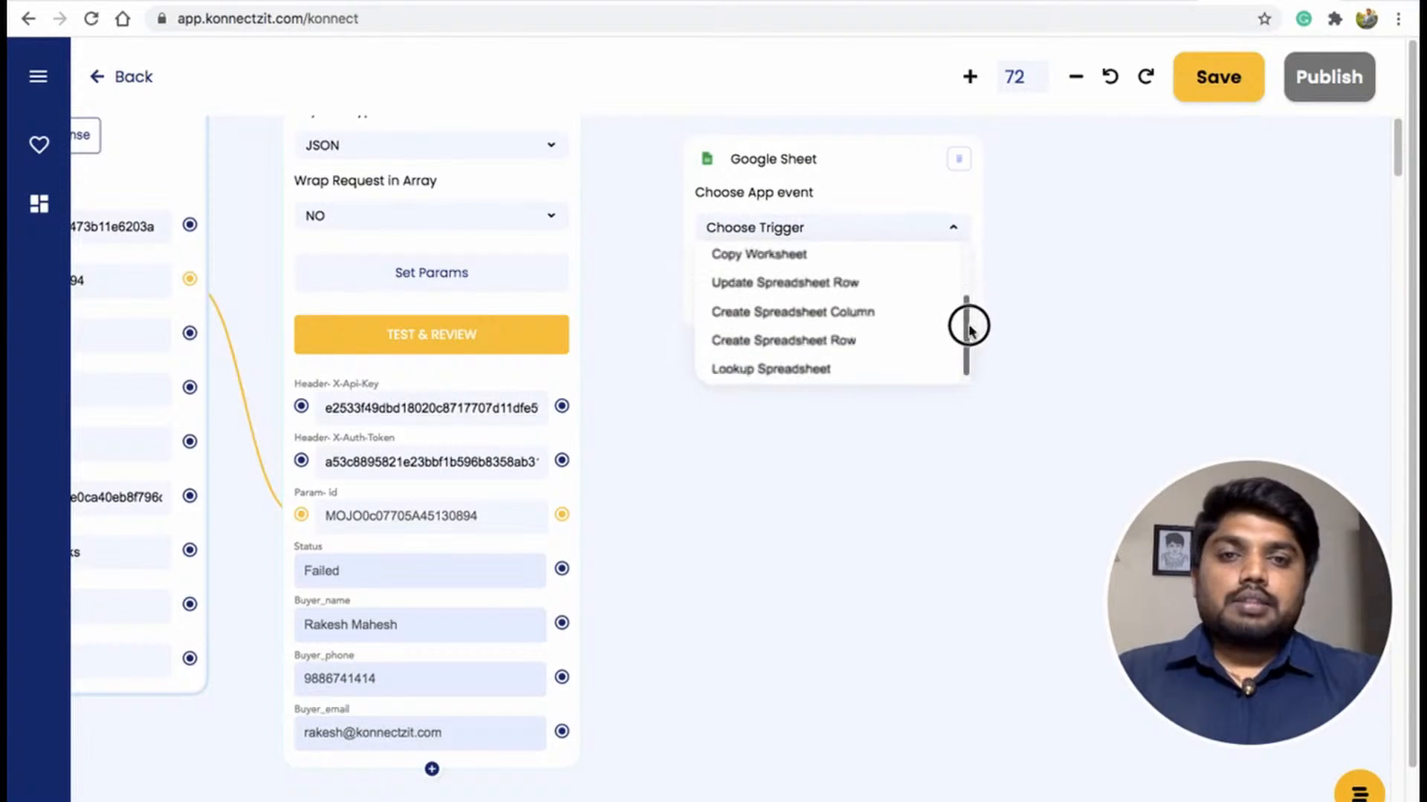
click(847, 338)
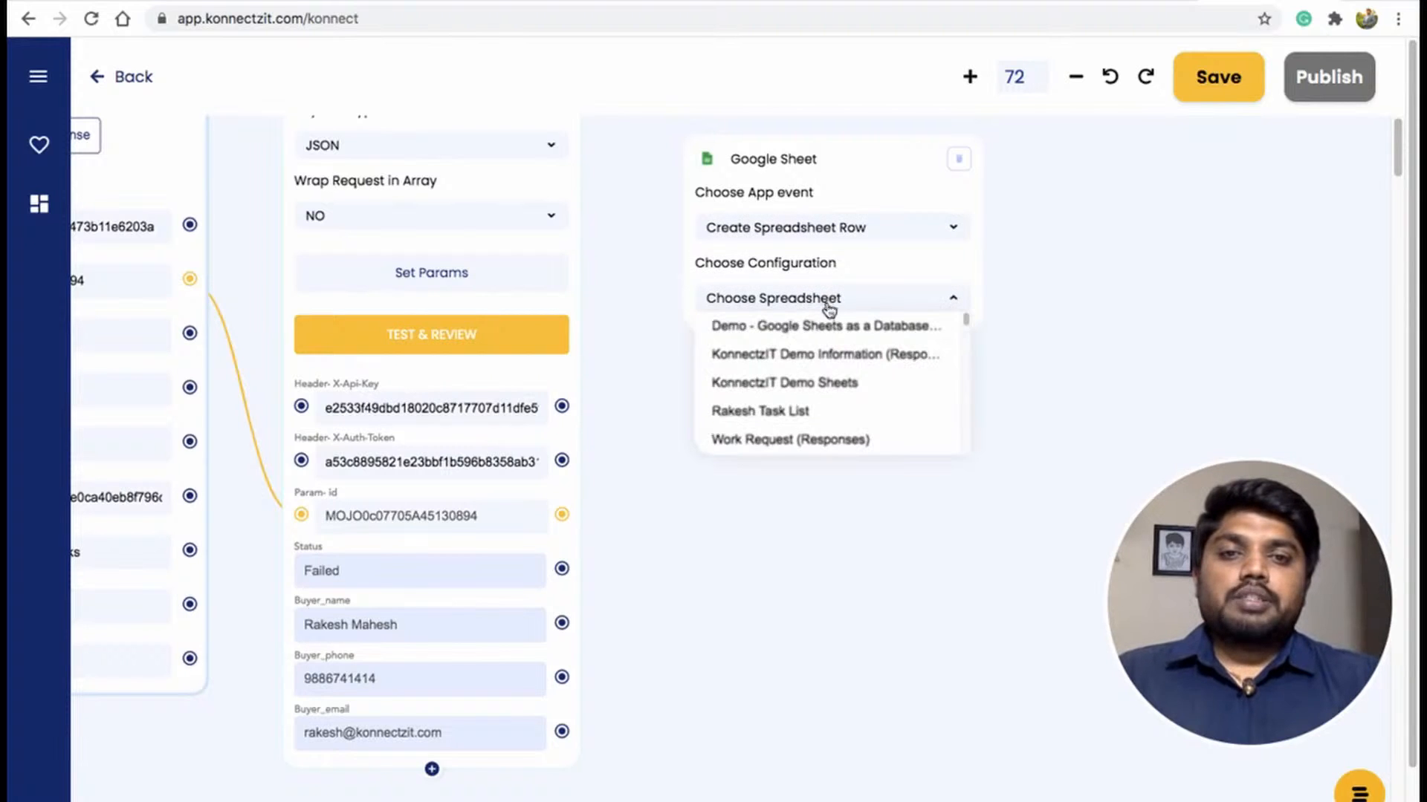
click(840, 383)
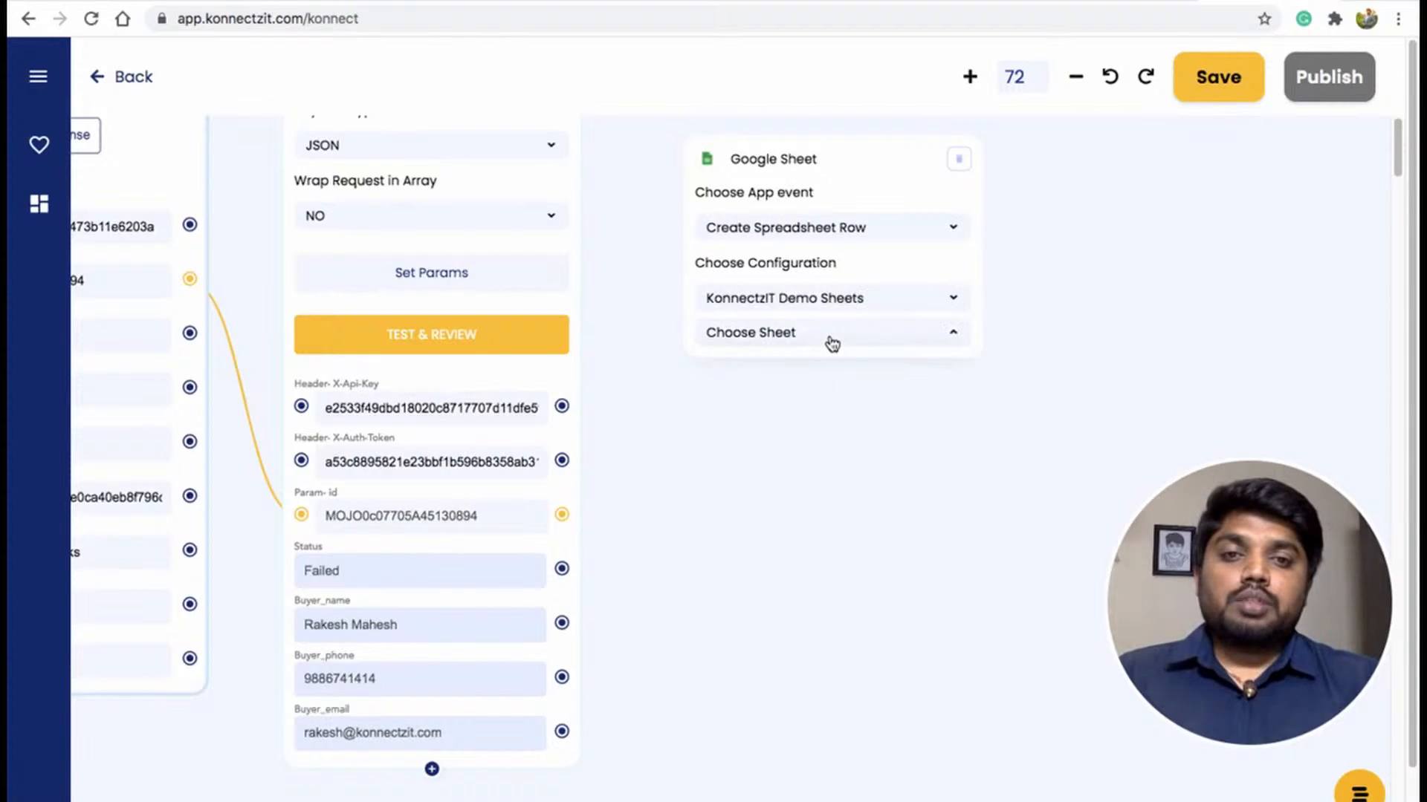
click(817, 364)
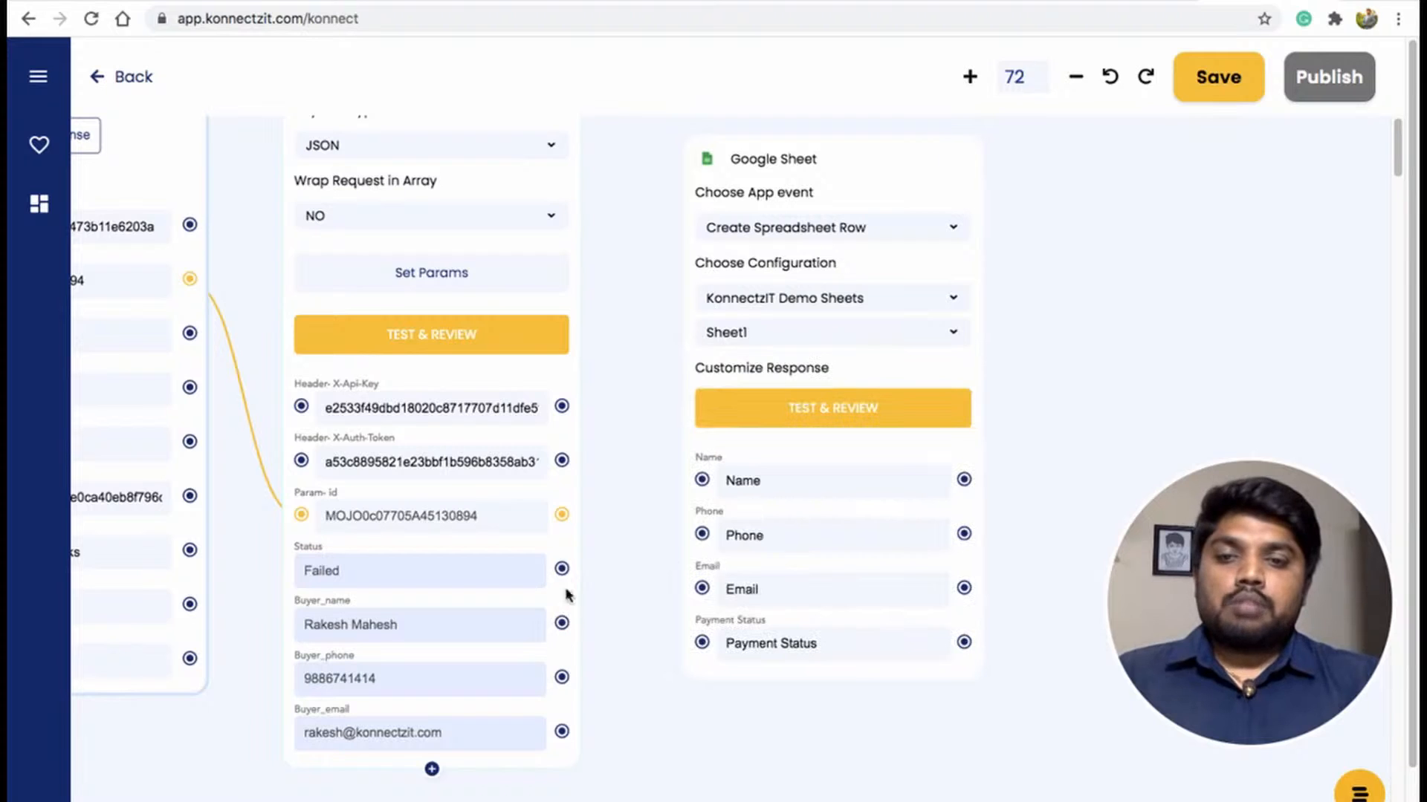
Map Buyer_name, Buyer_phone, Buyer_email and Status to the sheet's Name, Phone, Email and Payment Status fields.
drag(563, 624, 698, 479)
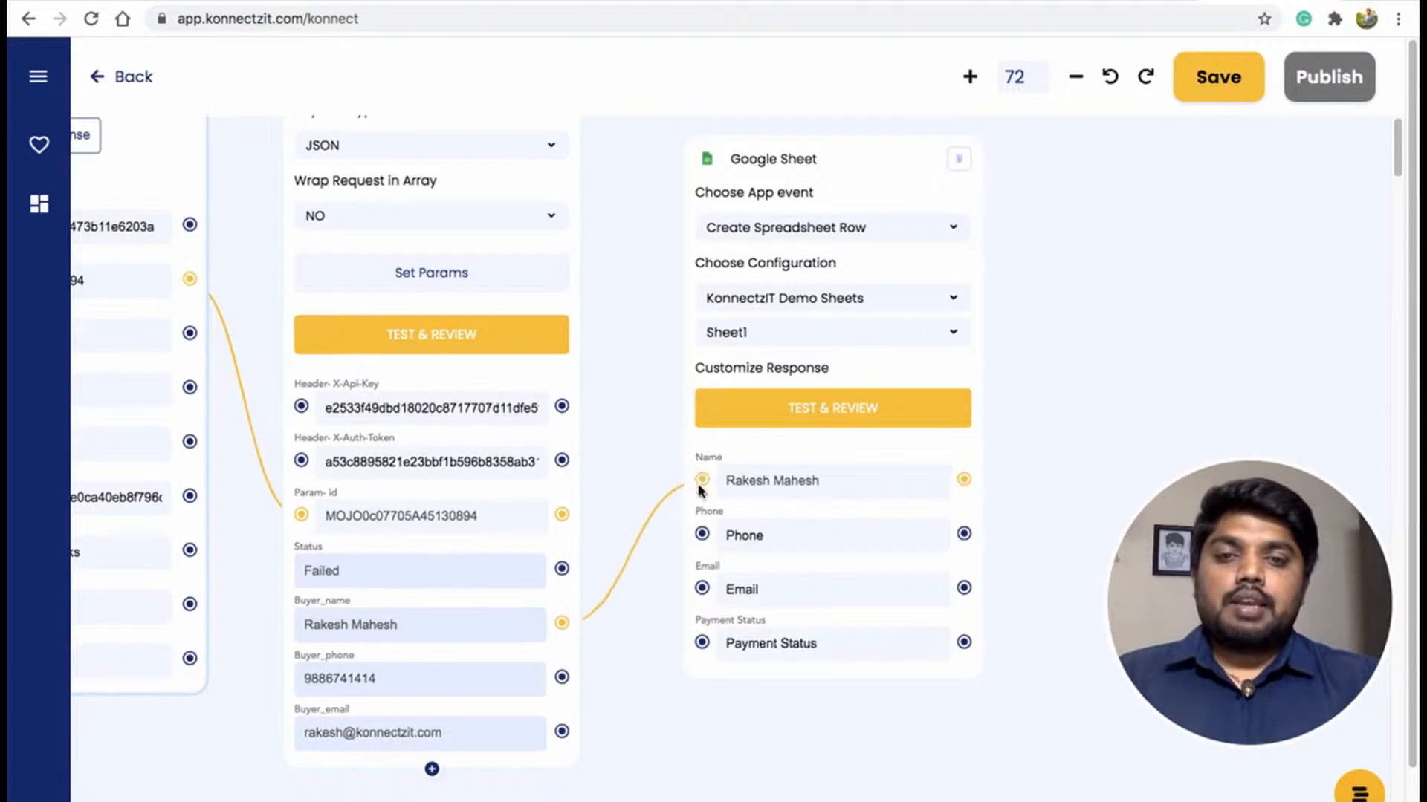
drag(563, 676, 700, 534)
drag(563, 731, 702, 589)
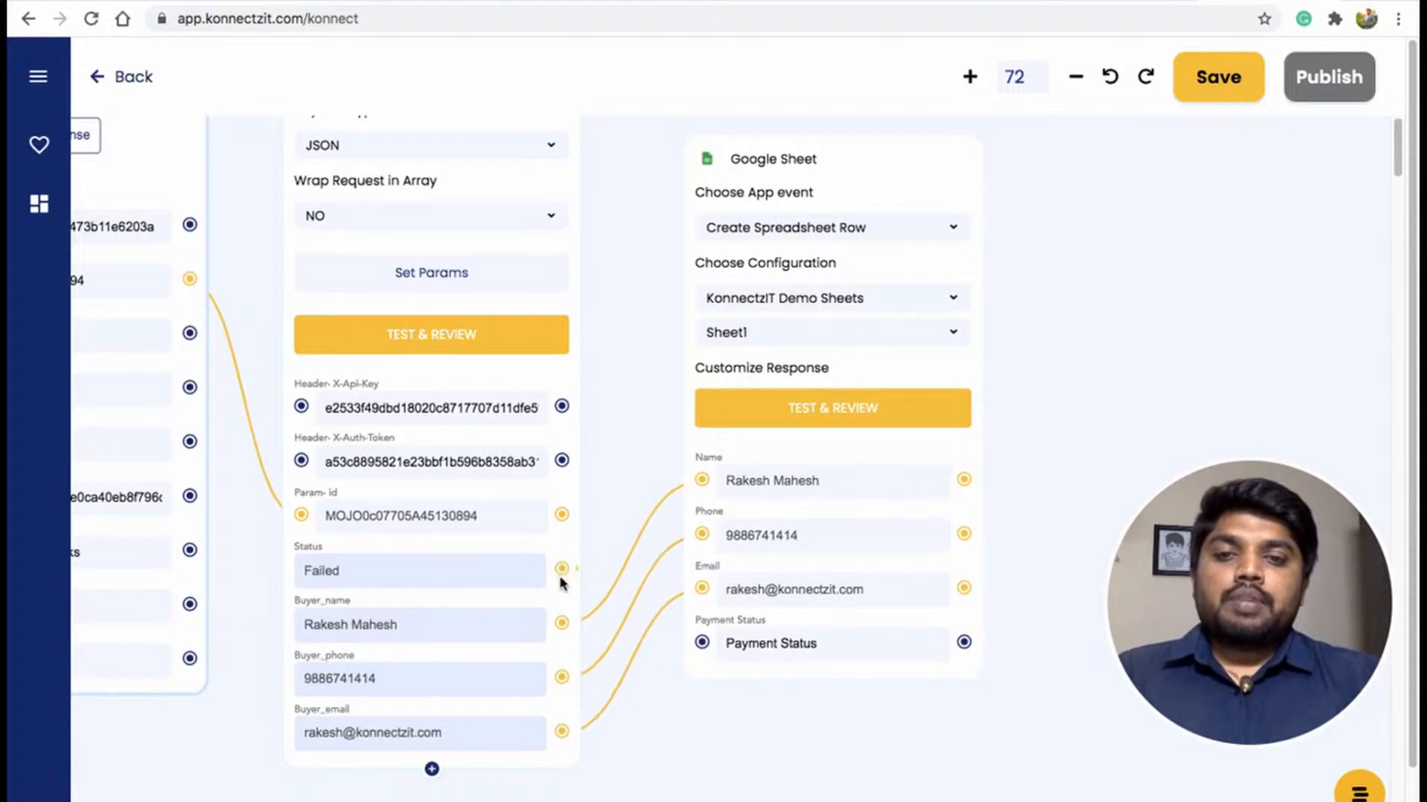
drag(561, 568, 702, 643)
drag(1077, 351, 1018, 557)
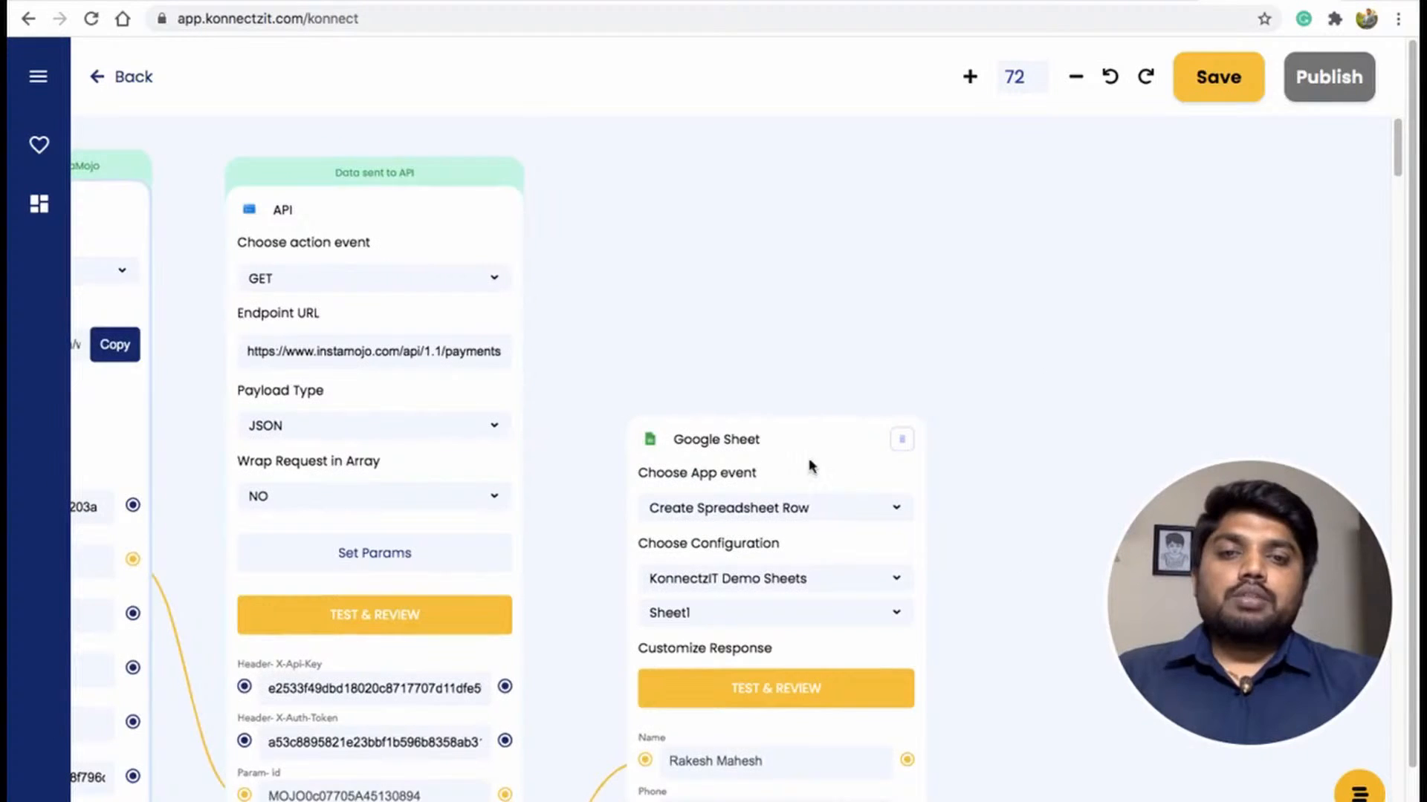
drag(804, 409, 774, 199)
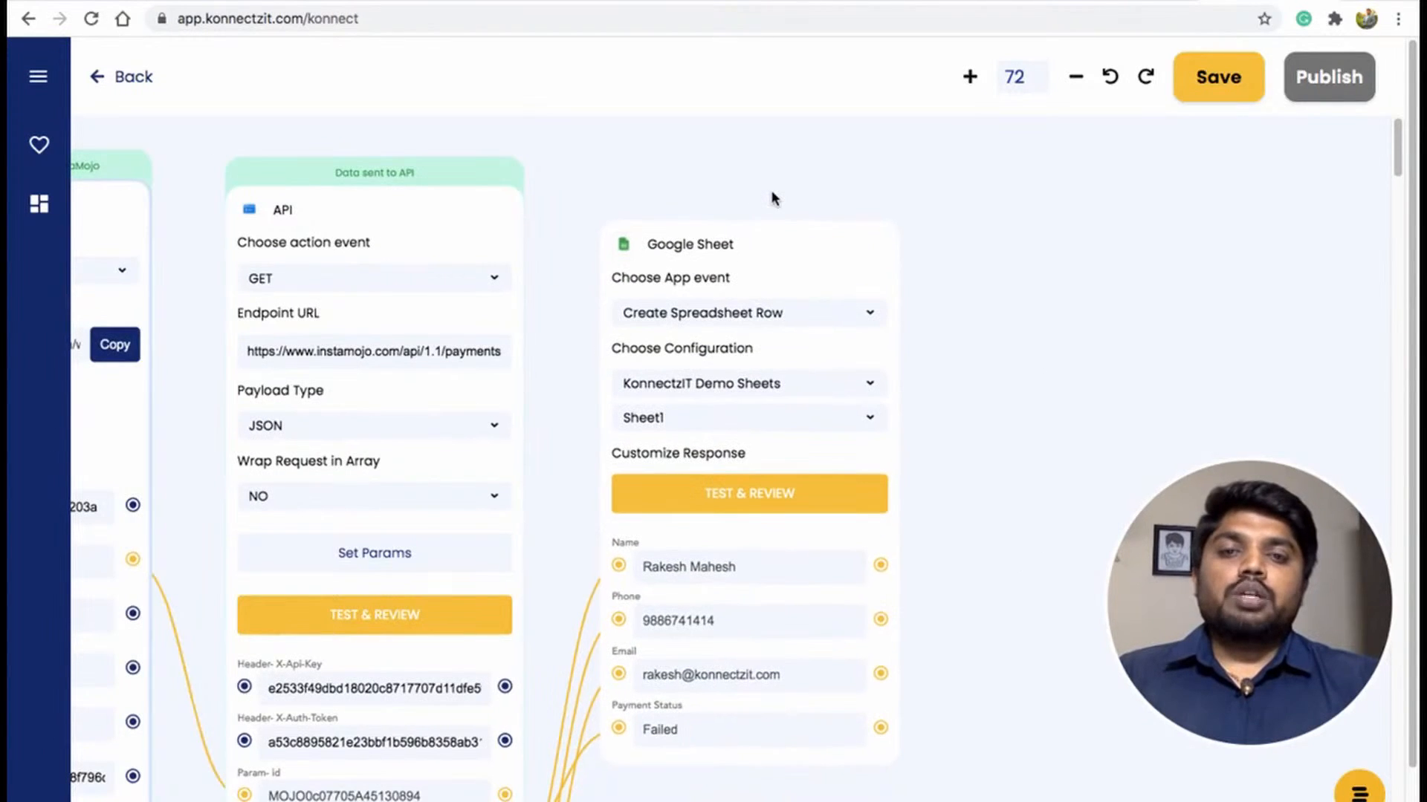
Review the KonnectzIT Demo Sheets spreadsheet in the other tab, then test the Google Sheet node.
key(ctrl+Tab)
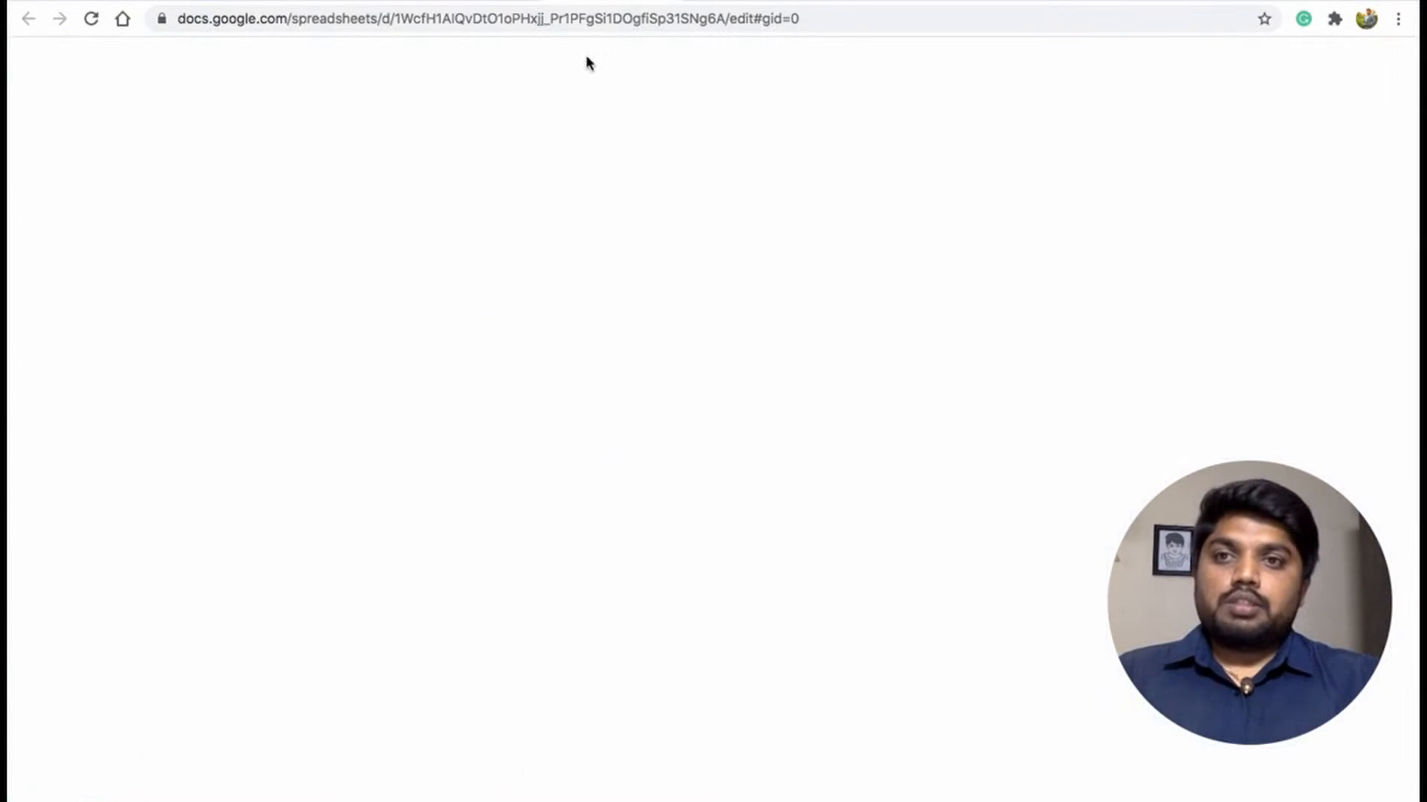
click(153, 223)
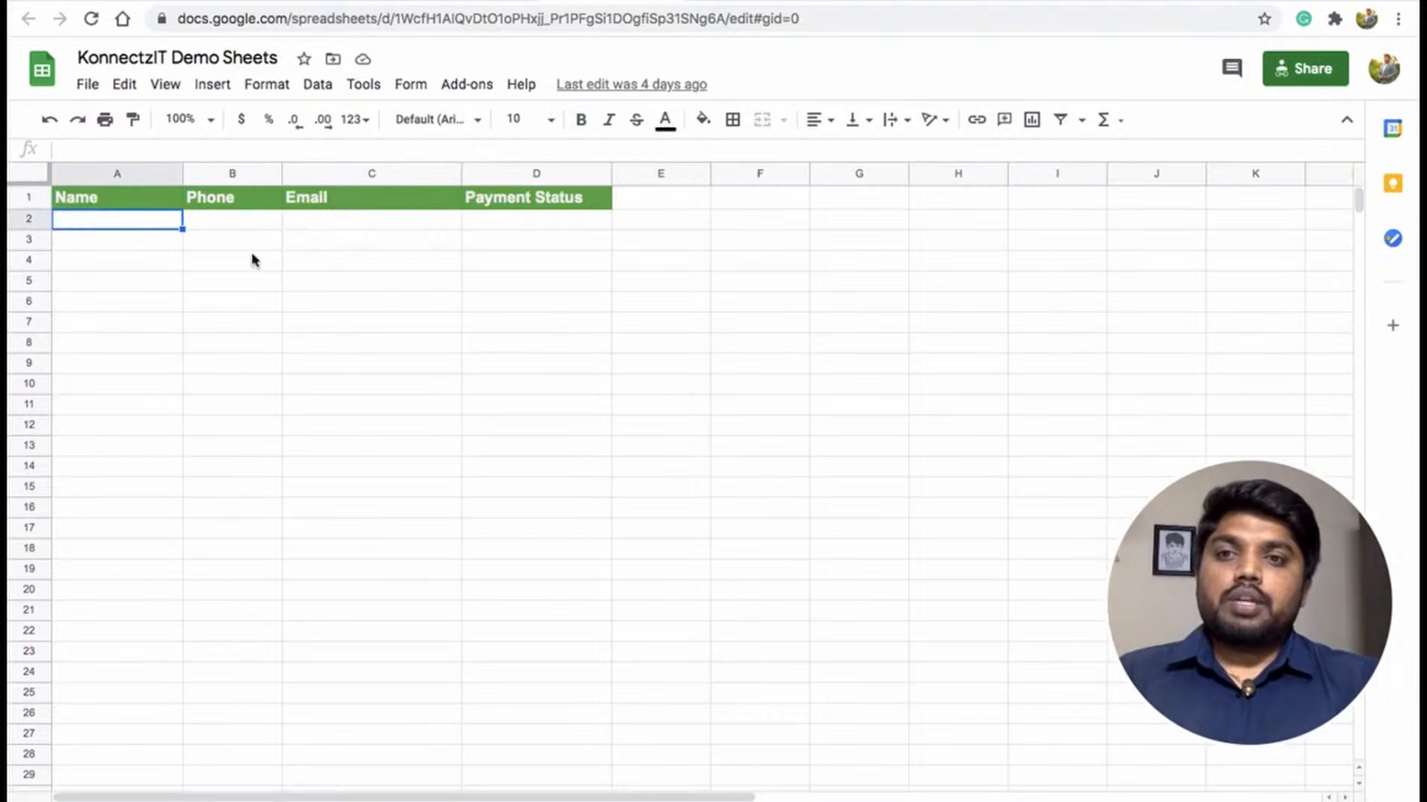
click(1245, 0)
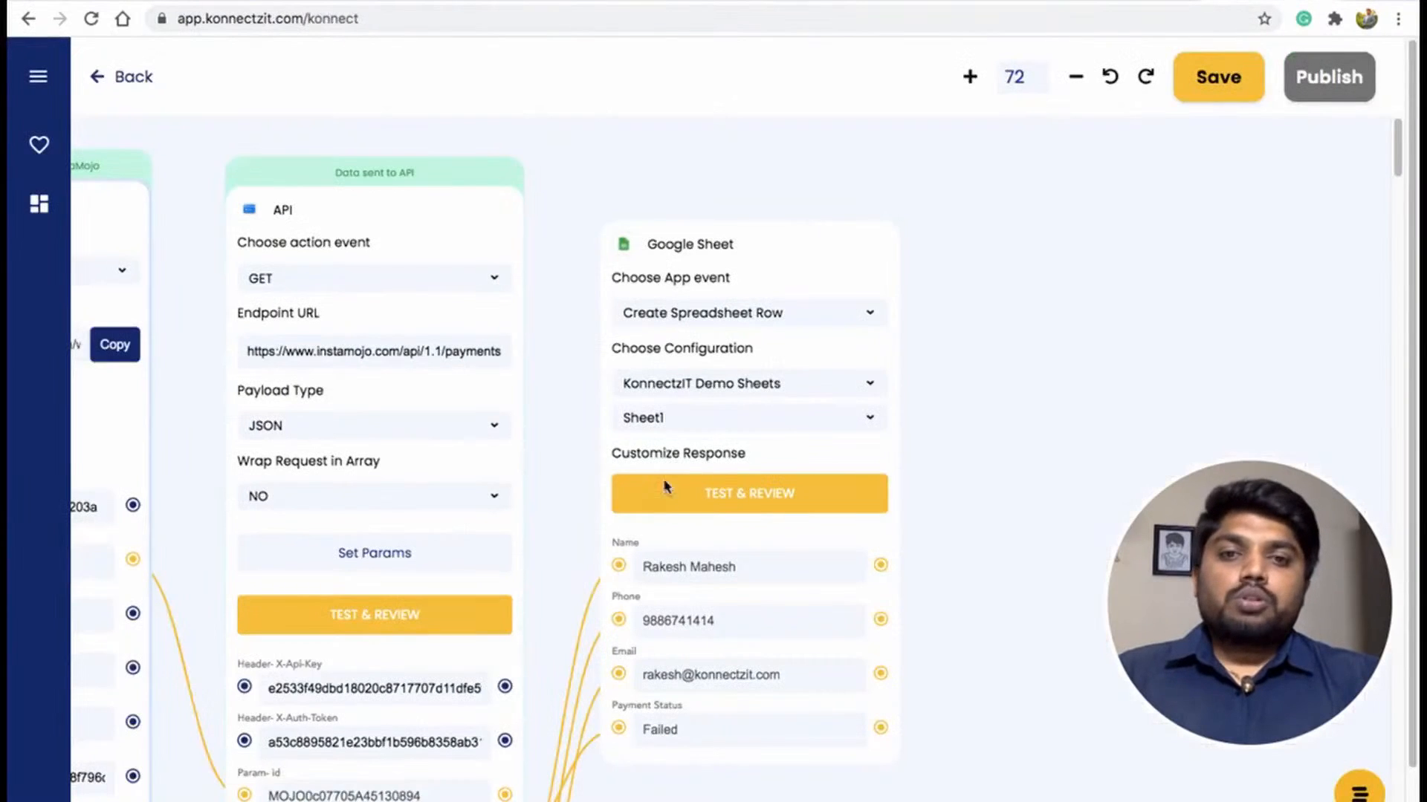
click(736, 498)
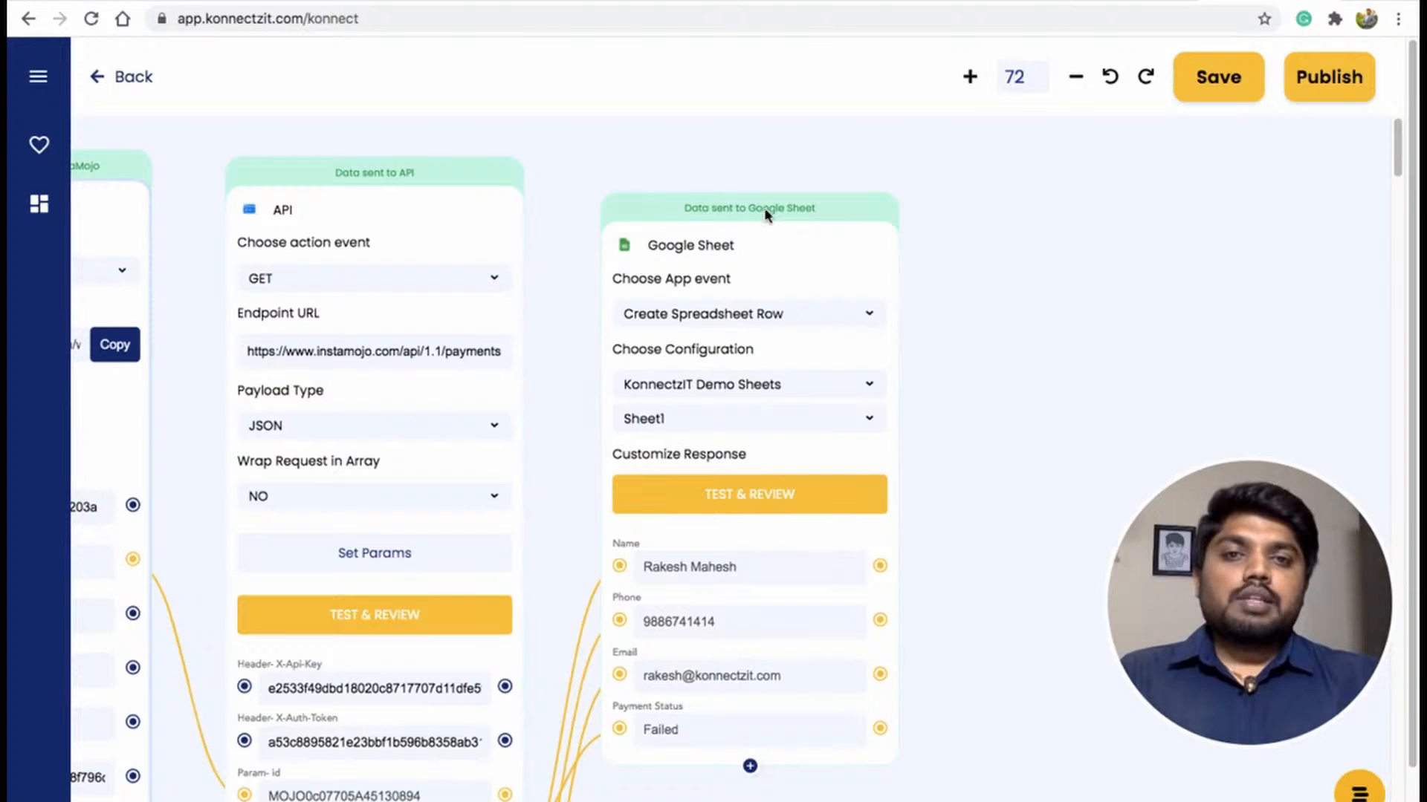
Inspect the new row's cells in the KonnectzIT Demo Sheets spreadsheet tab.
click(605, 1)
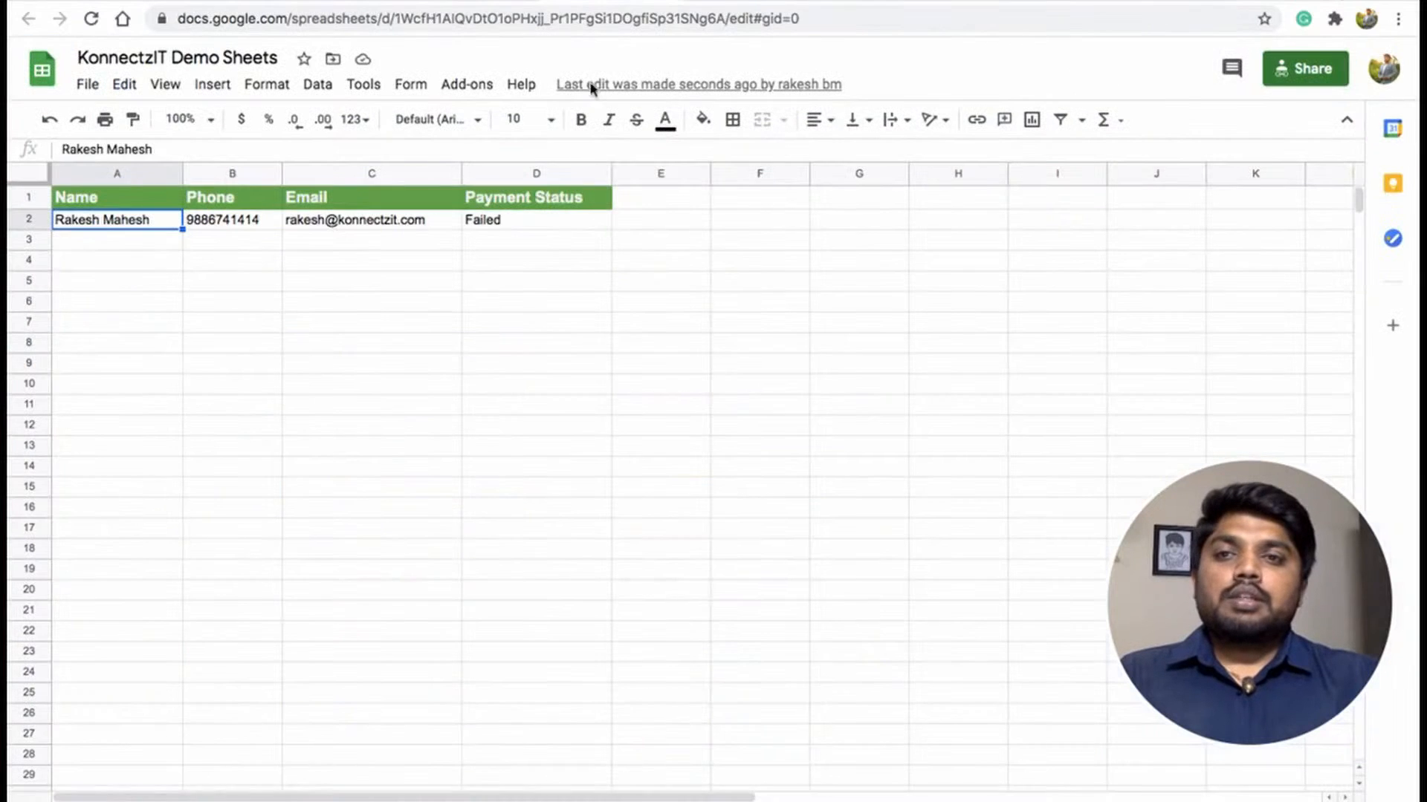
click(230, 223)
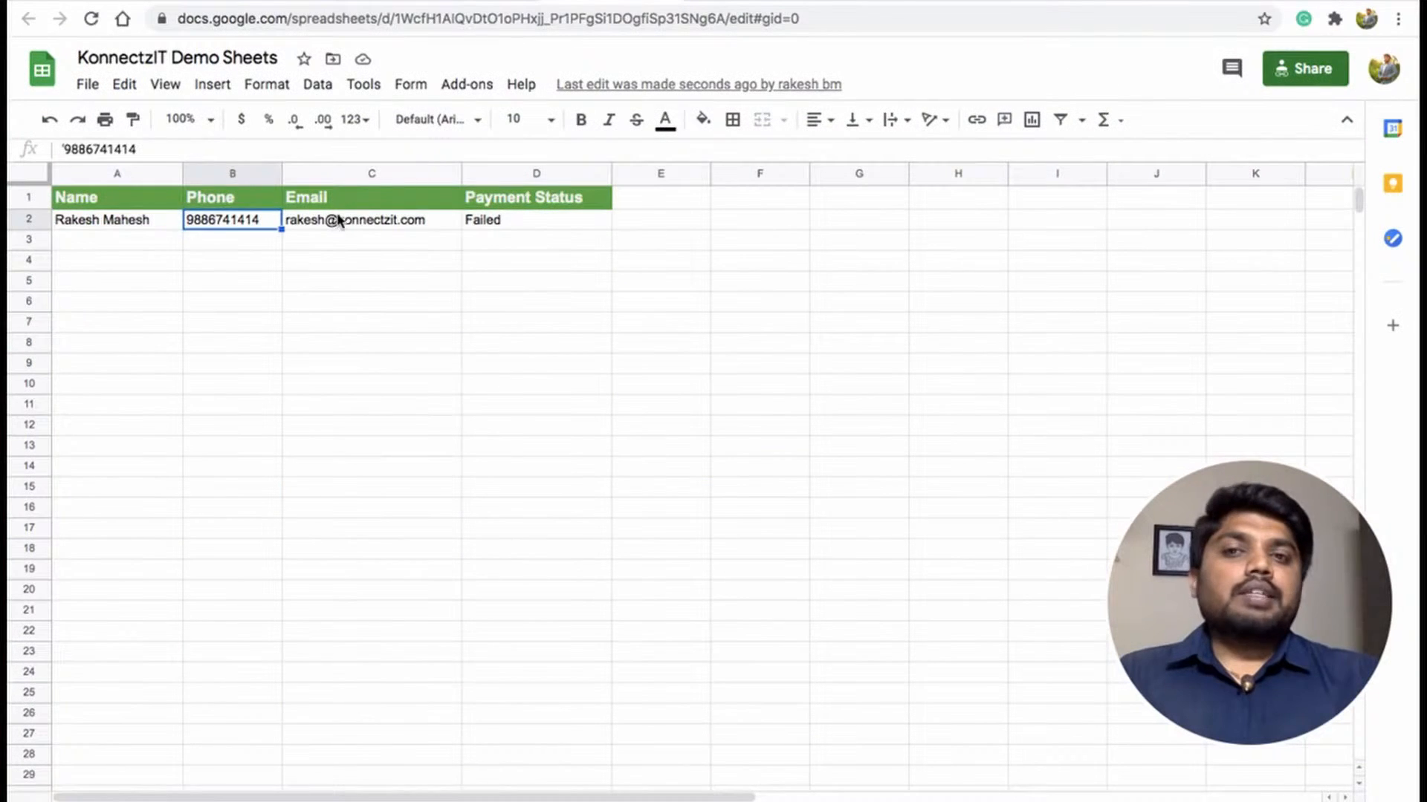
click(341, 222)
click(522, 223)
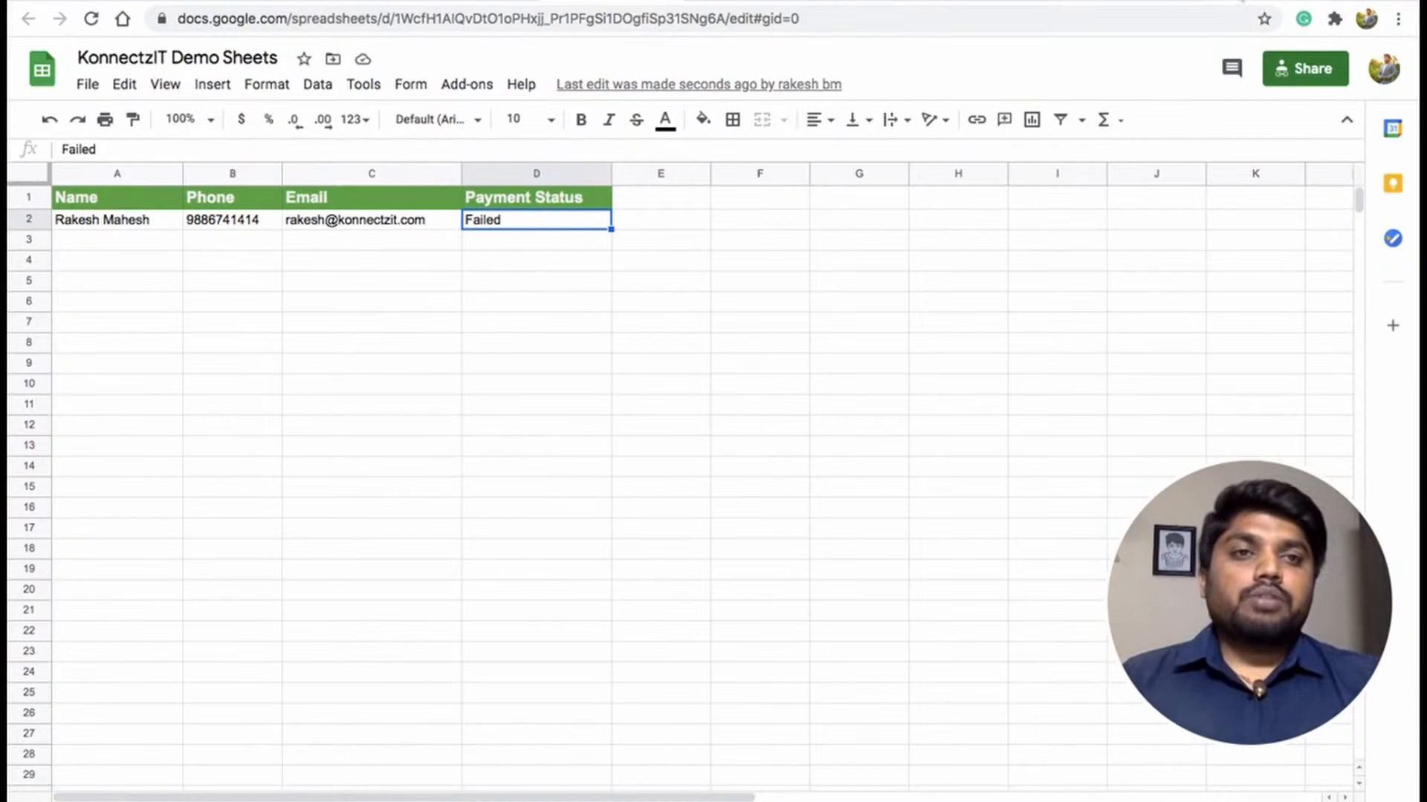
click(1237, 2)
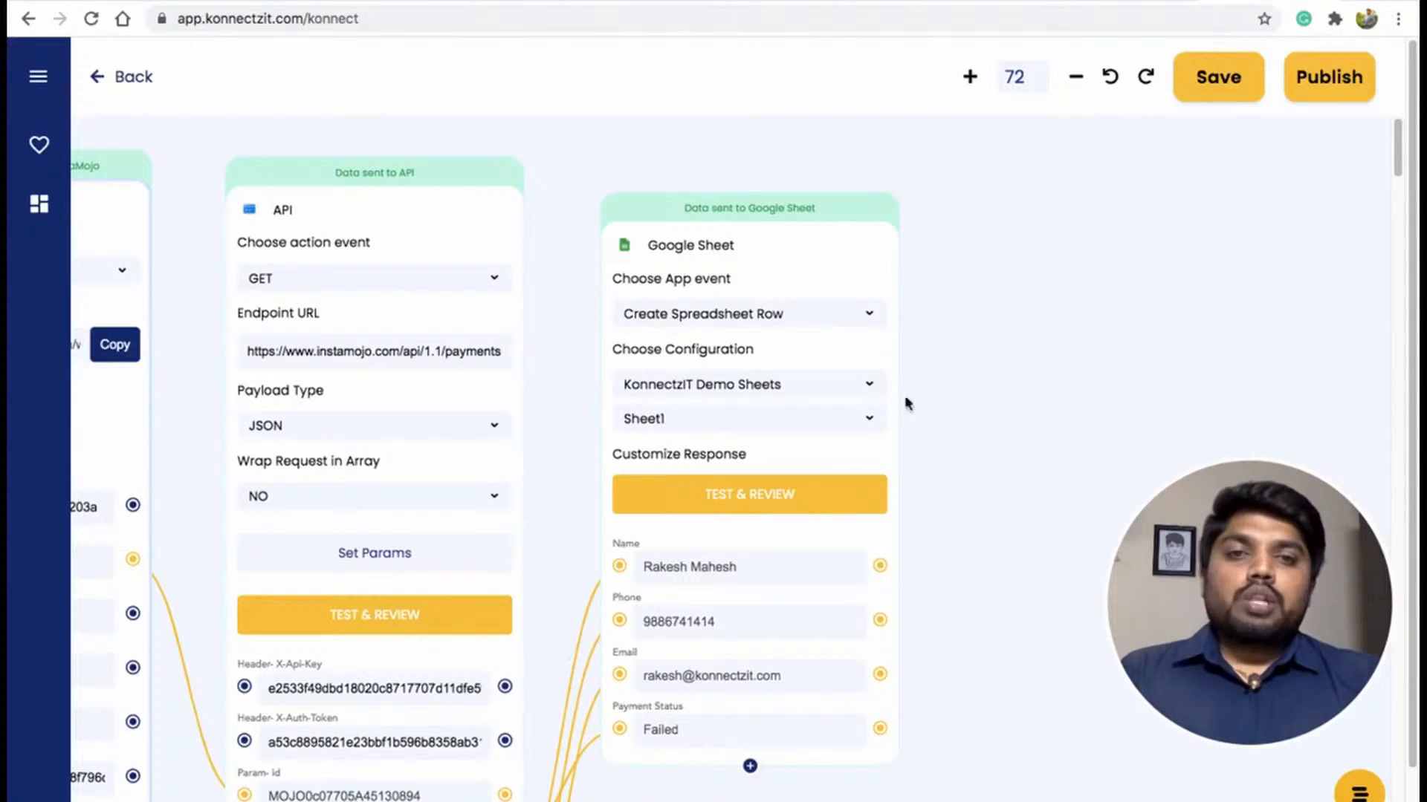
Add a Kirim.Email node to the canvas beside the Google Sheet node.
drag(1073, 366, 899, 293)
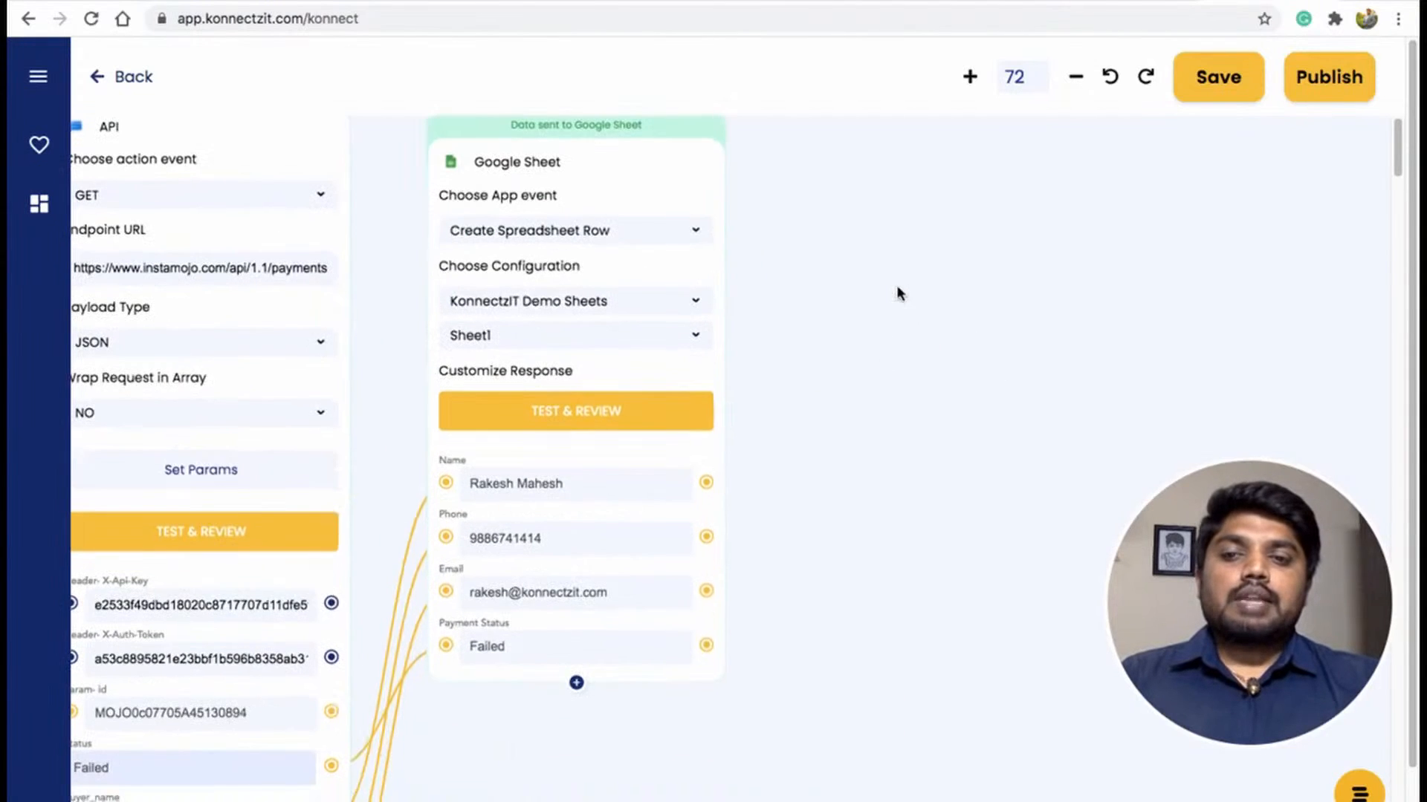
drag(833, 632, 830, 427)
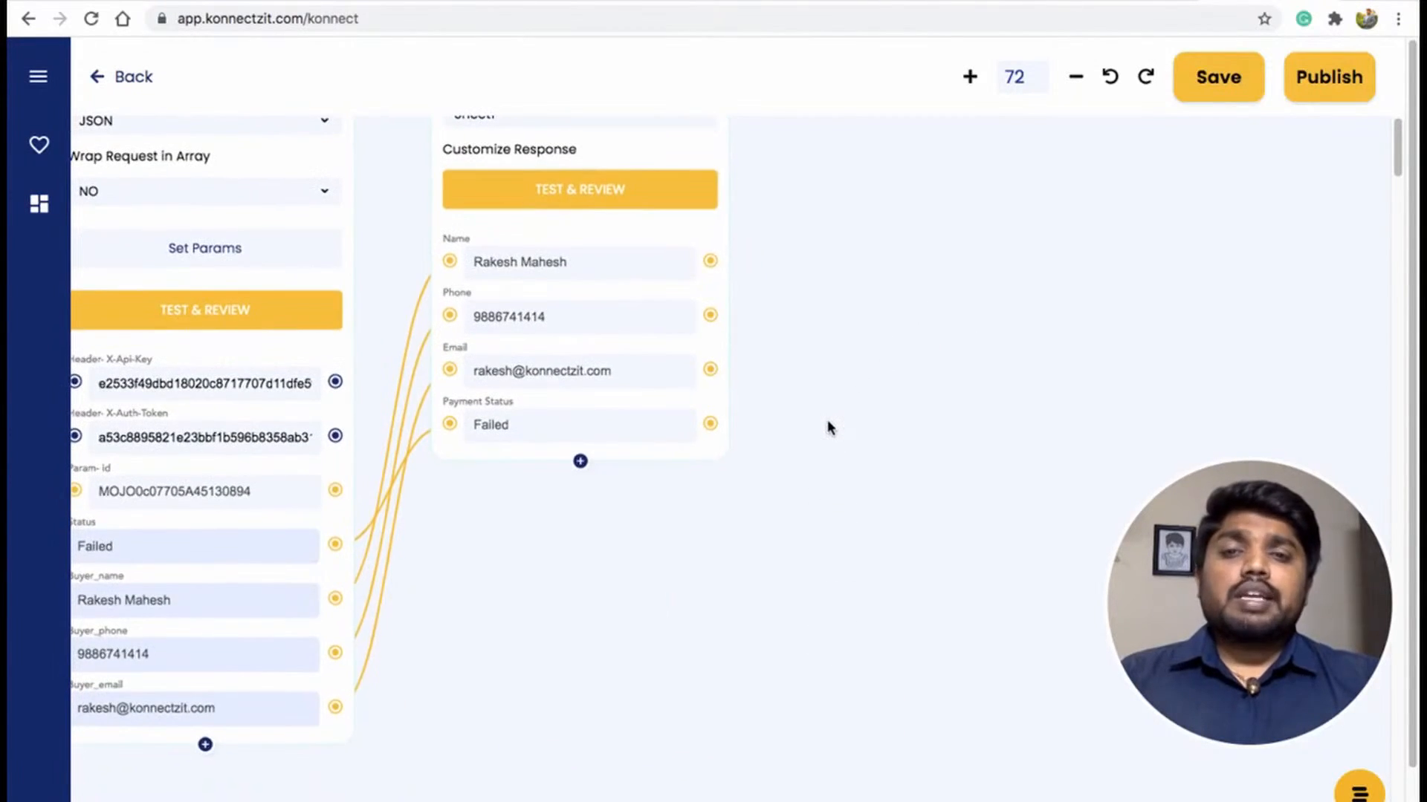
click(35, 80)
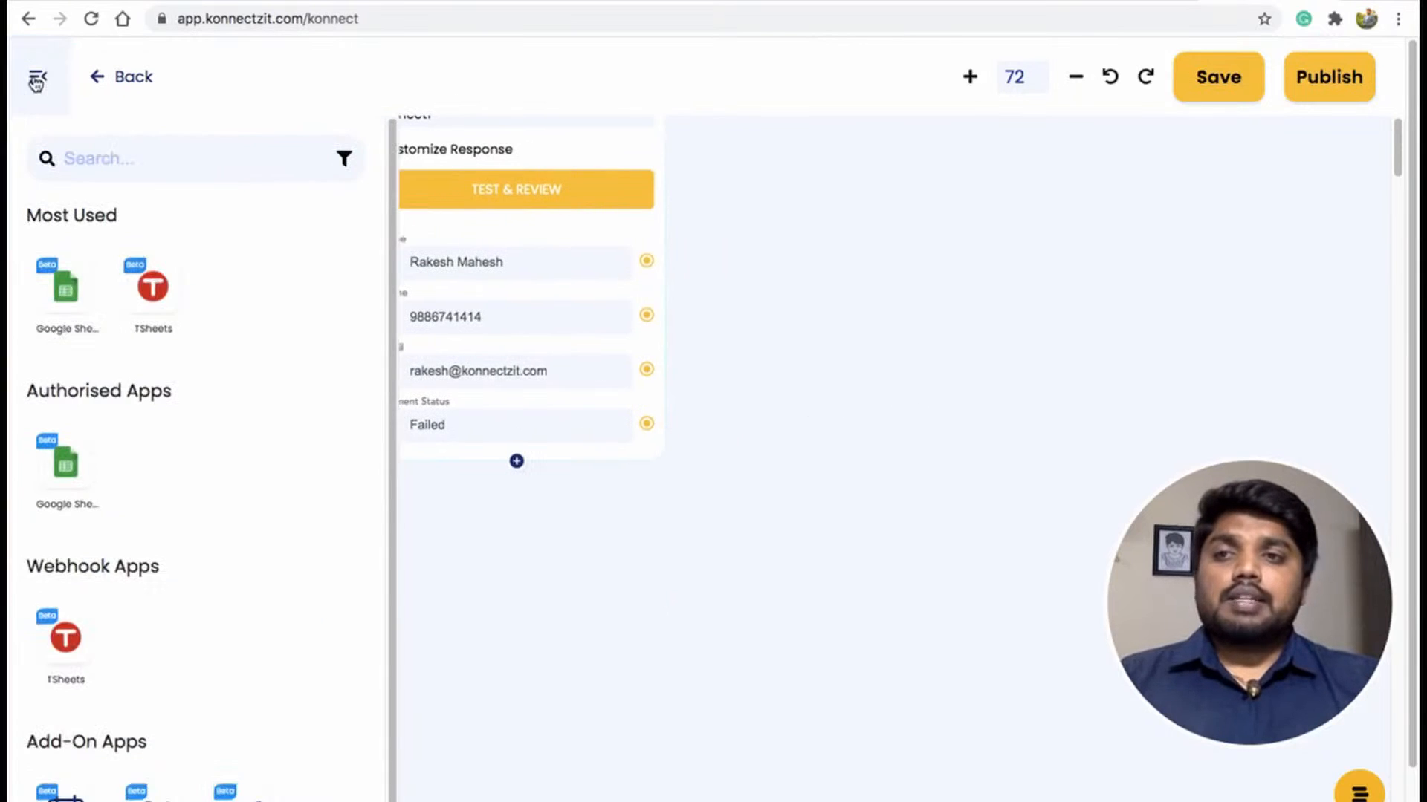
click(104, 164)
text(ki)
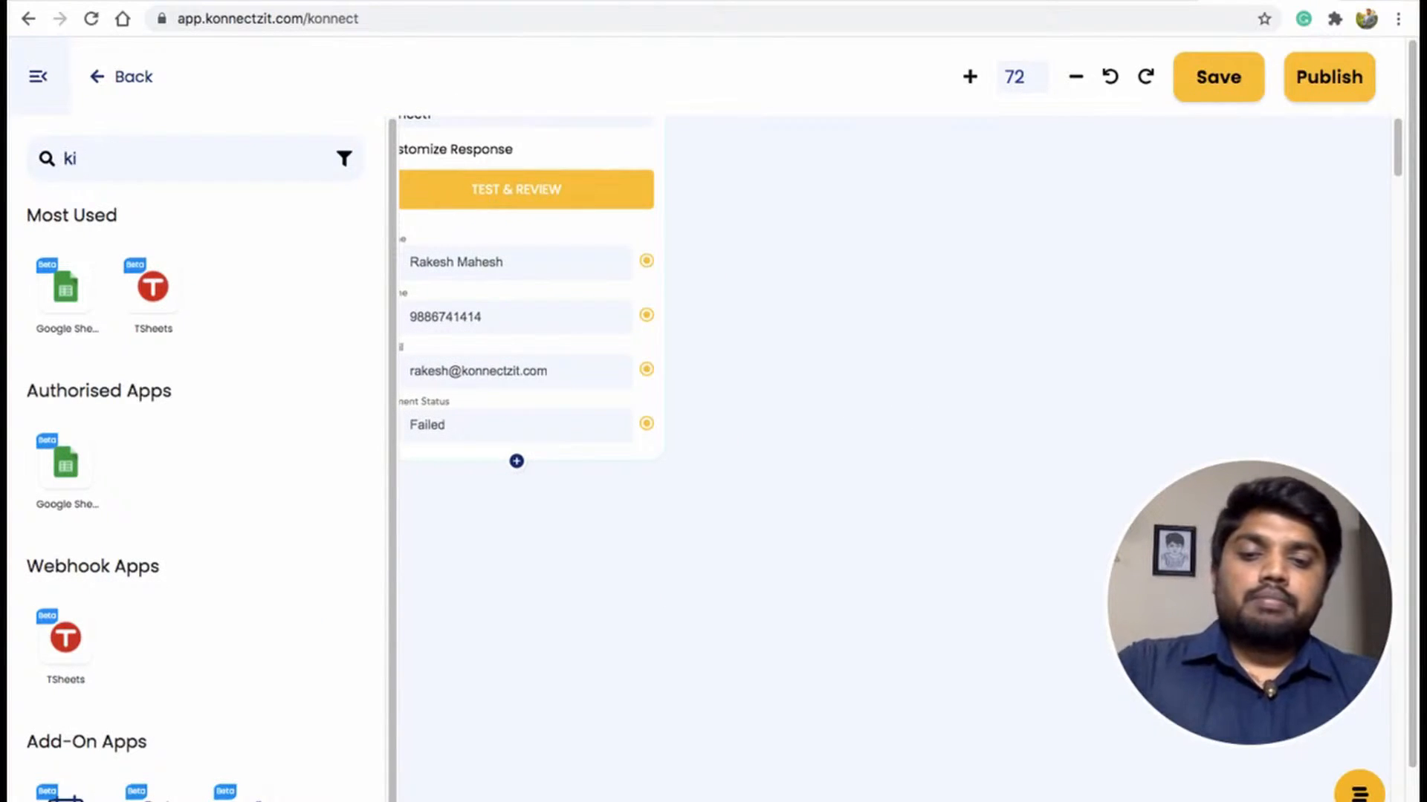
text(rim)
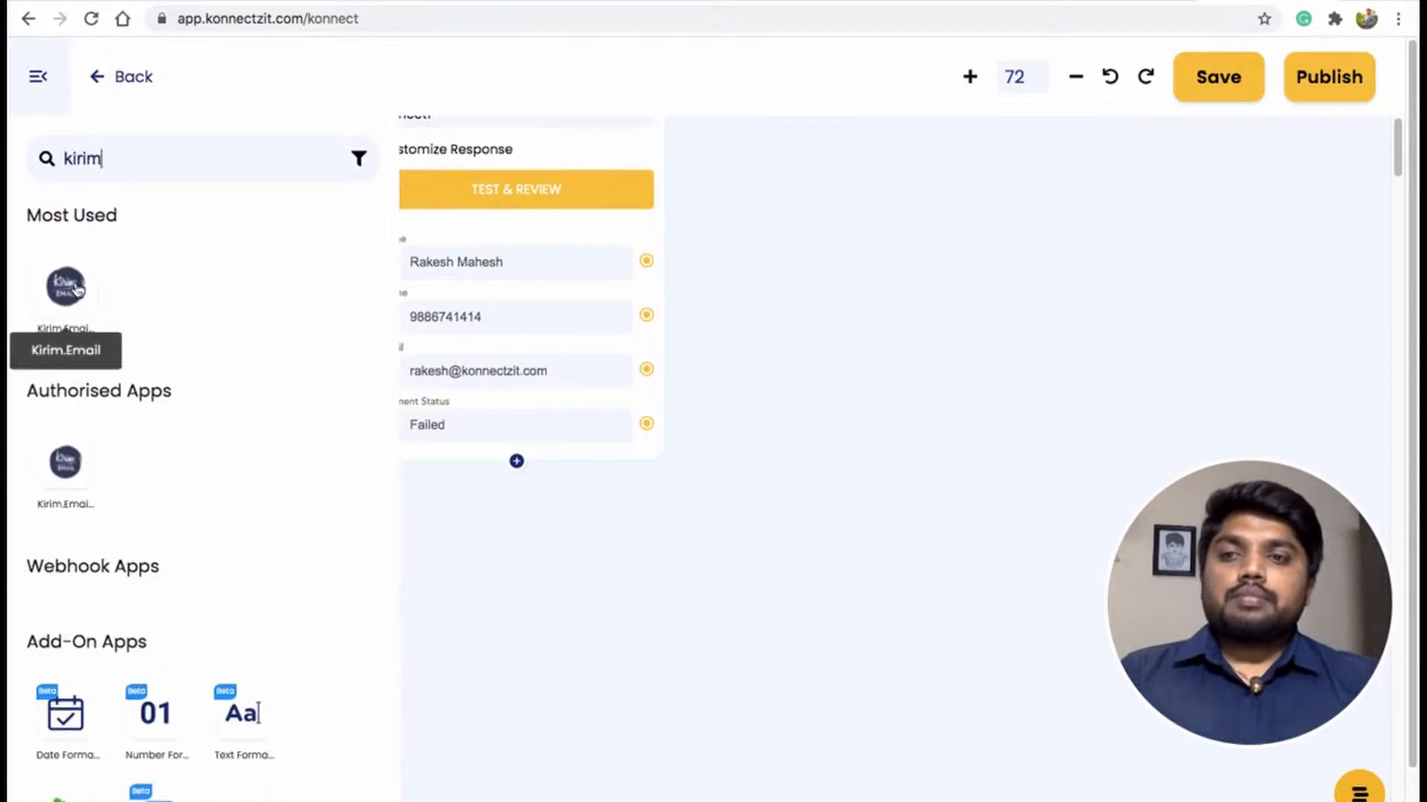
drag(73, 282, 769, 179)
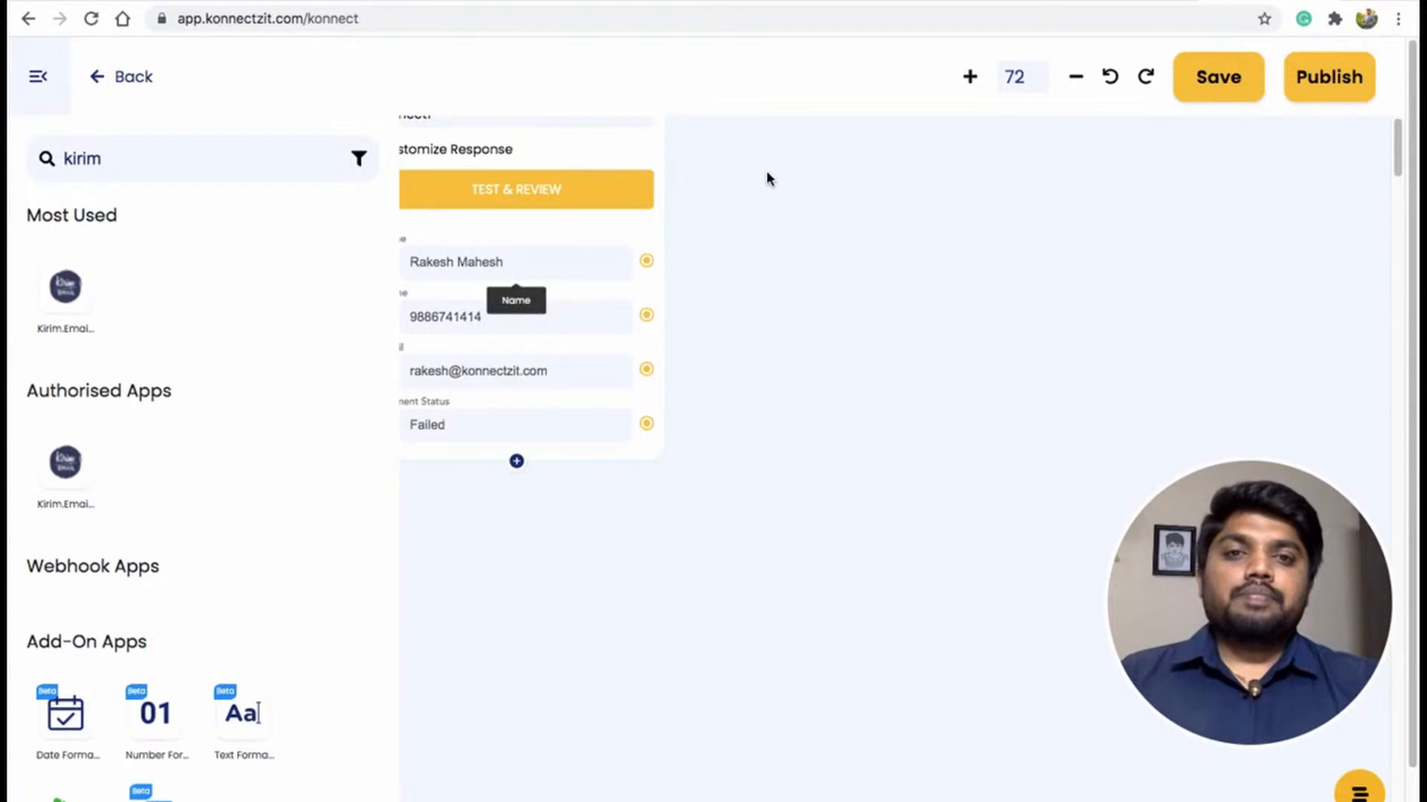
click(38, 78)
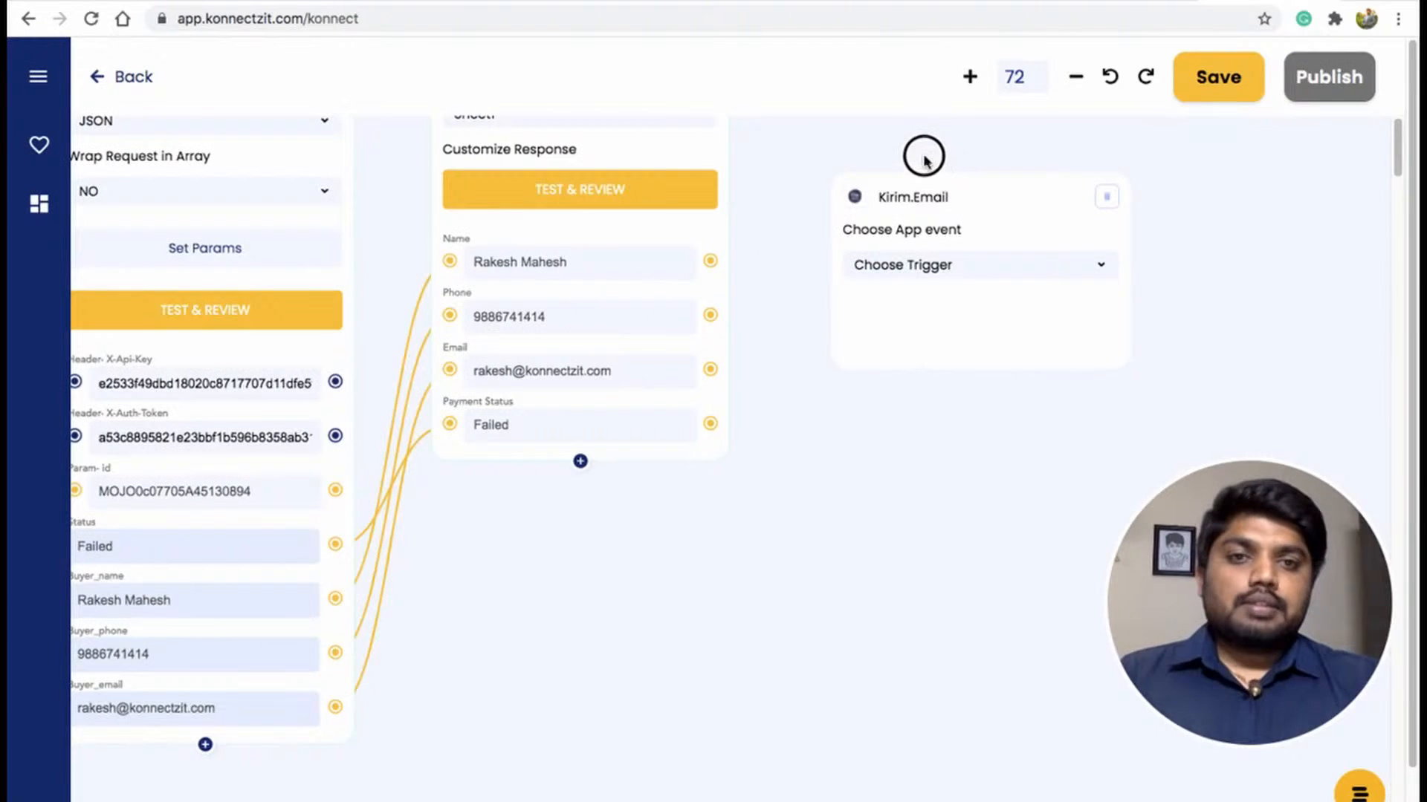
Set the Kirim.Email node's event to Add Subscriber and its list to KonnectzIT Demo.
drag(977, 193, 925, 161)
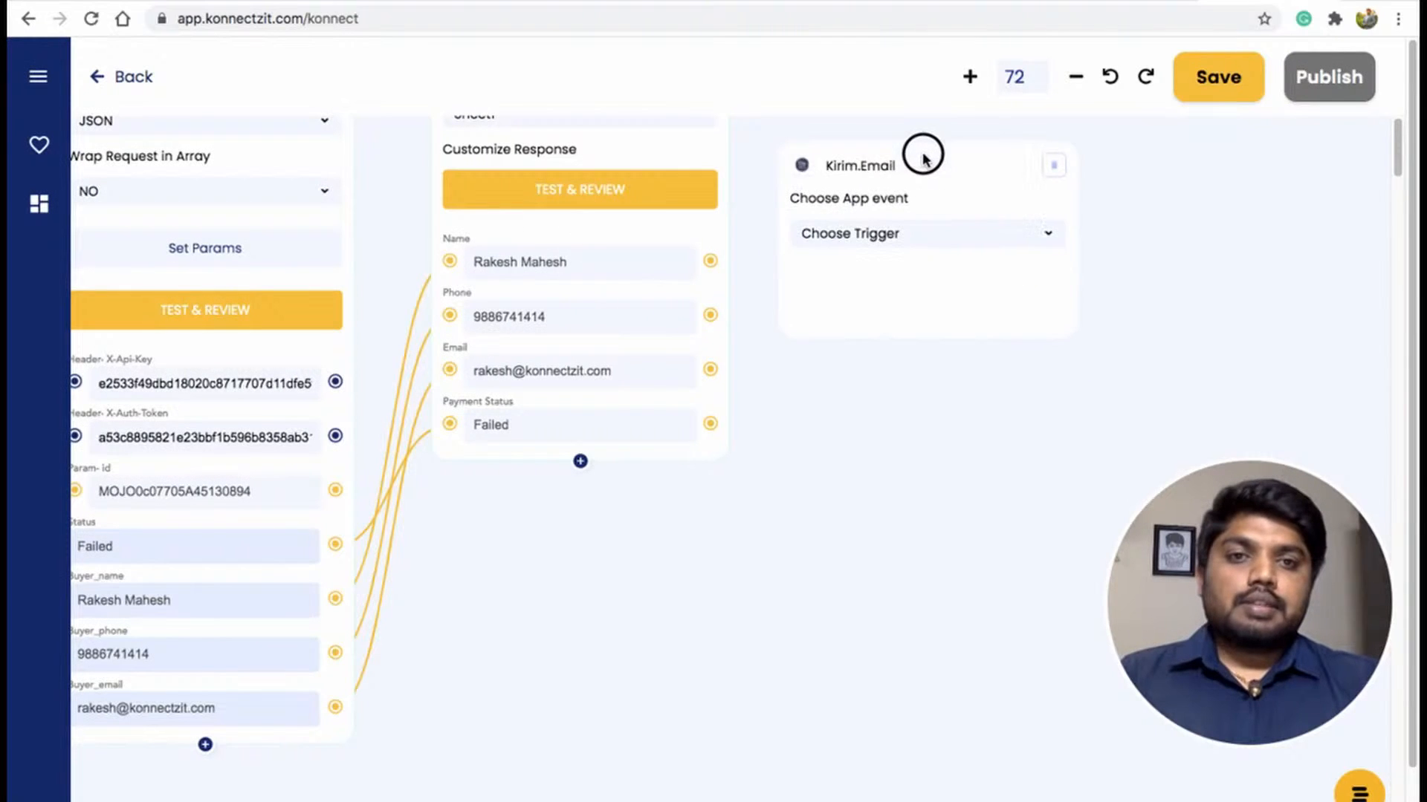
click(927, 242)
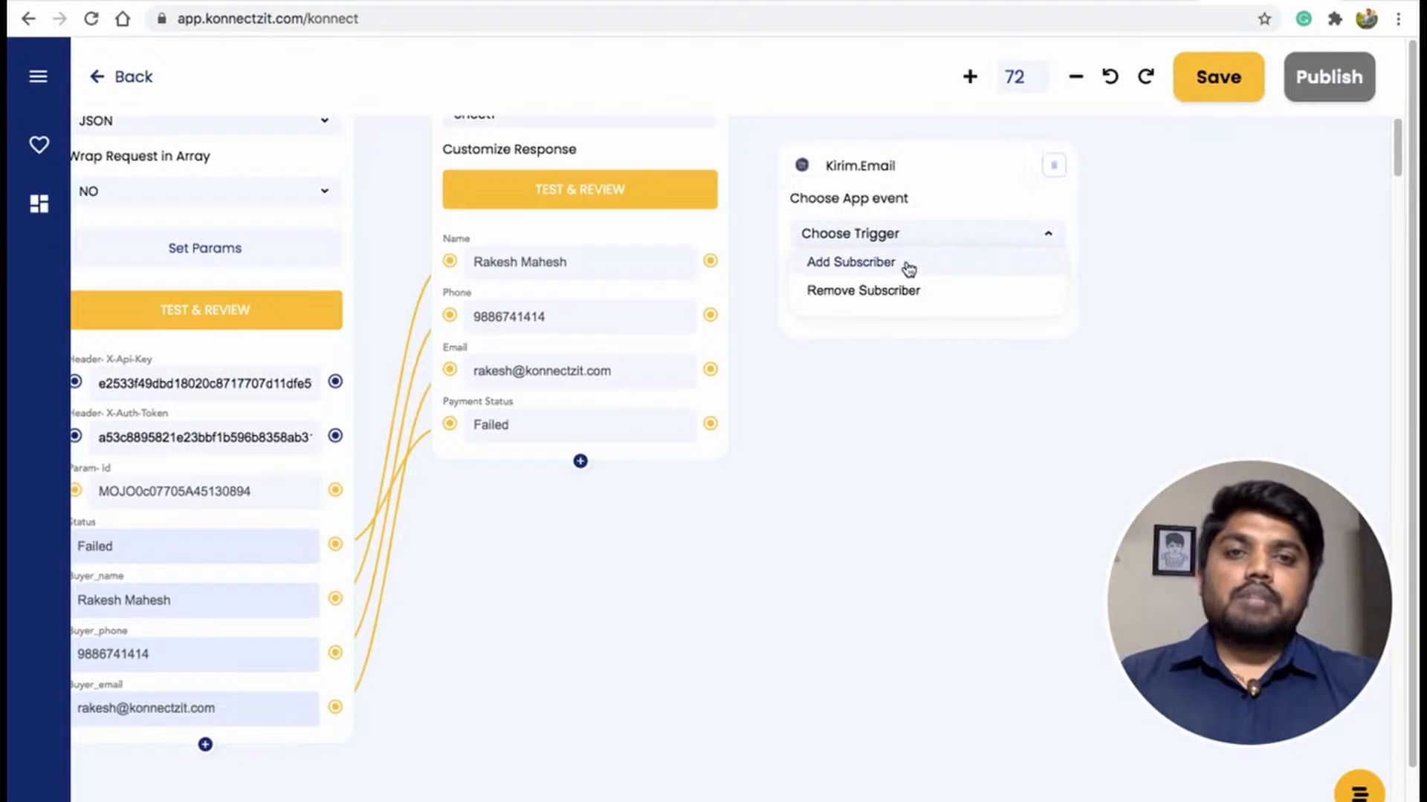
click(907, 264)
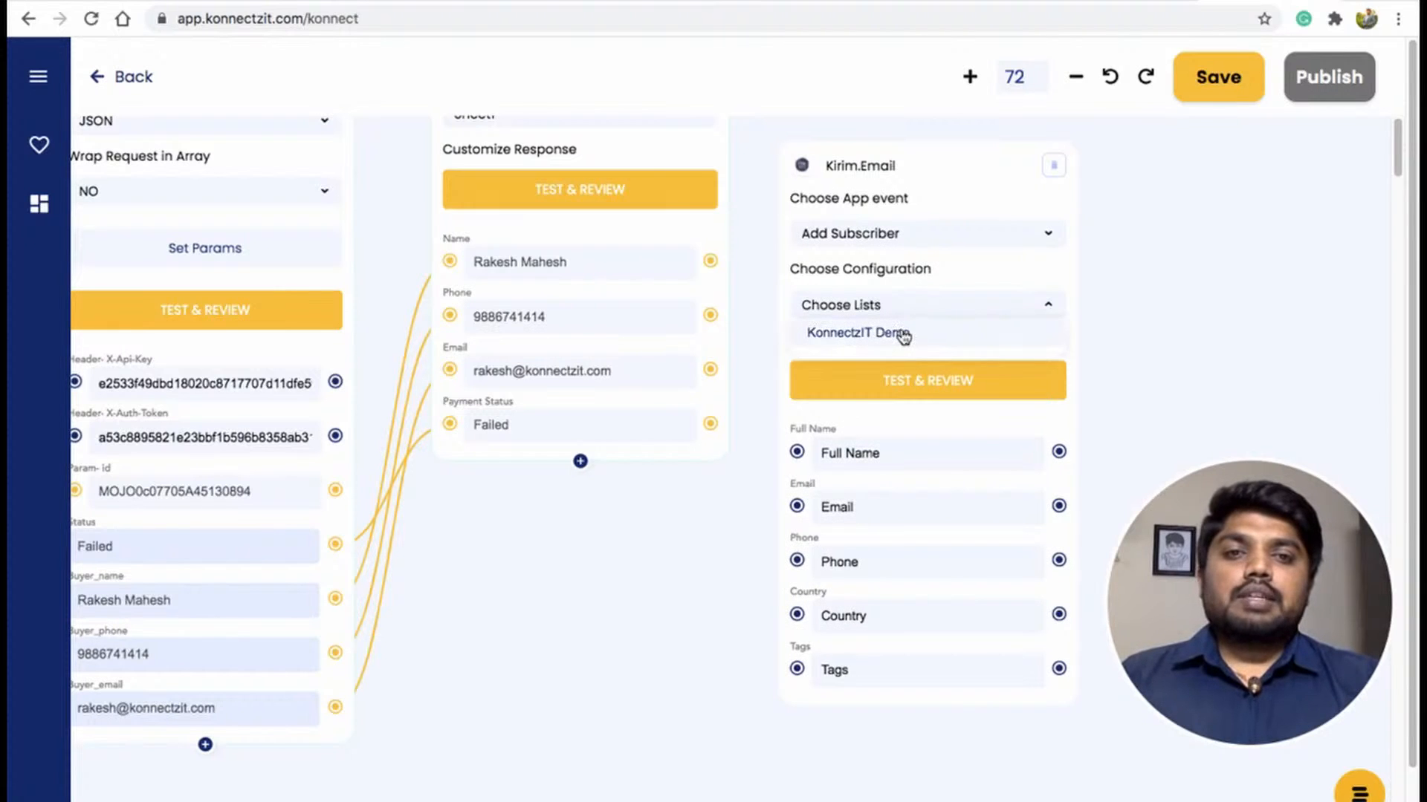
click(903, 336)
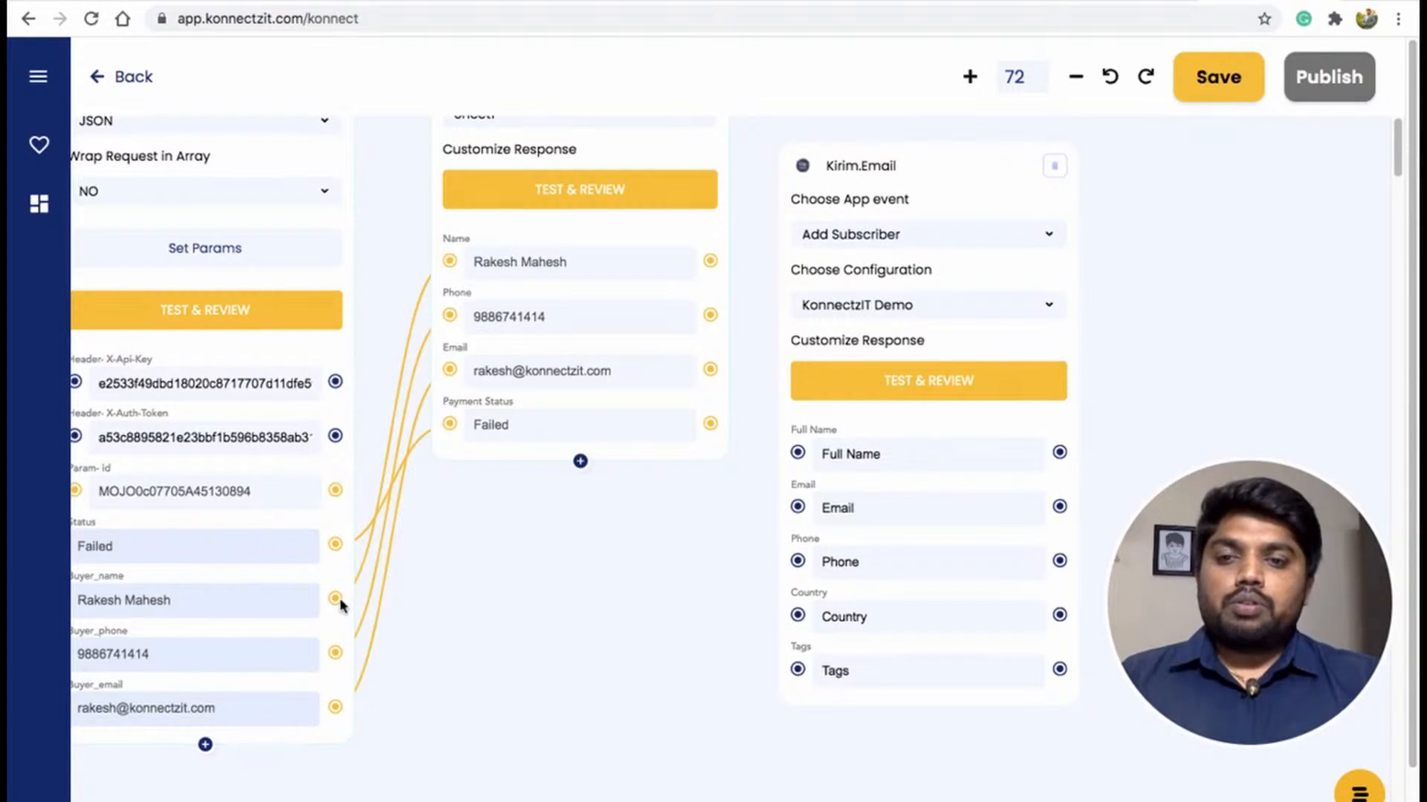
Map Buyer_name, Buyer_email and Buyer_phone from the API node to the Kirim.Email Full Name, Email and Phone fields.
drag(336, 600, 797, 455)
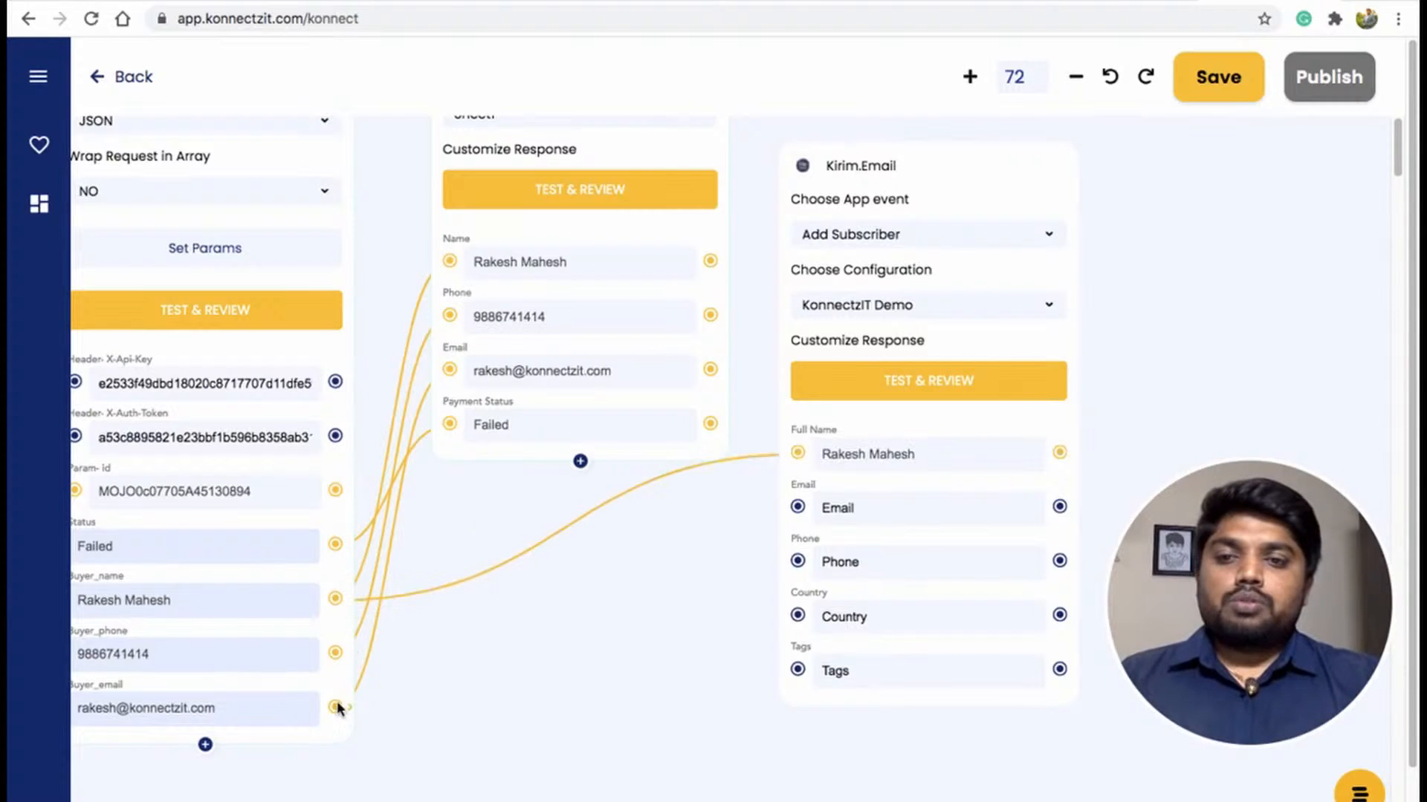
drag(337, 707, 798, 508)
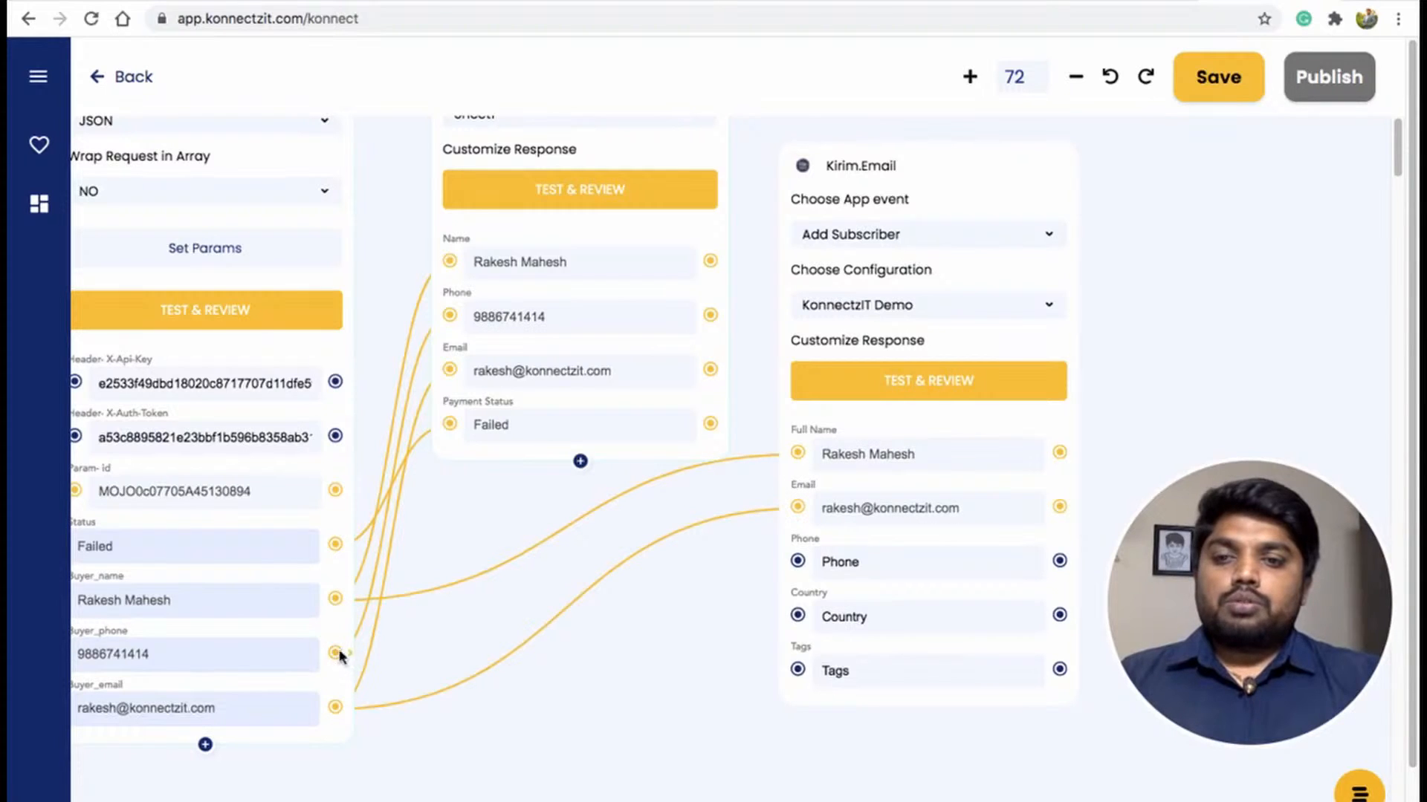
drag(336, 653, 797, 561)
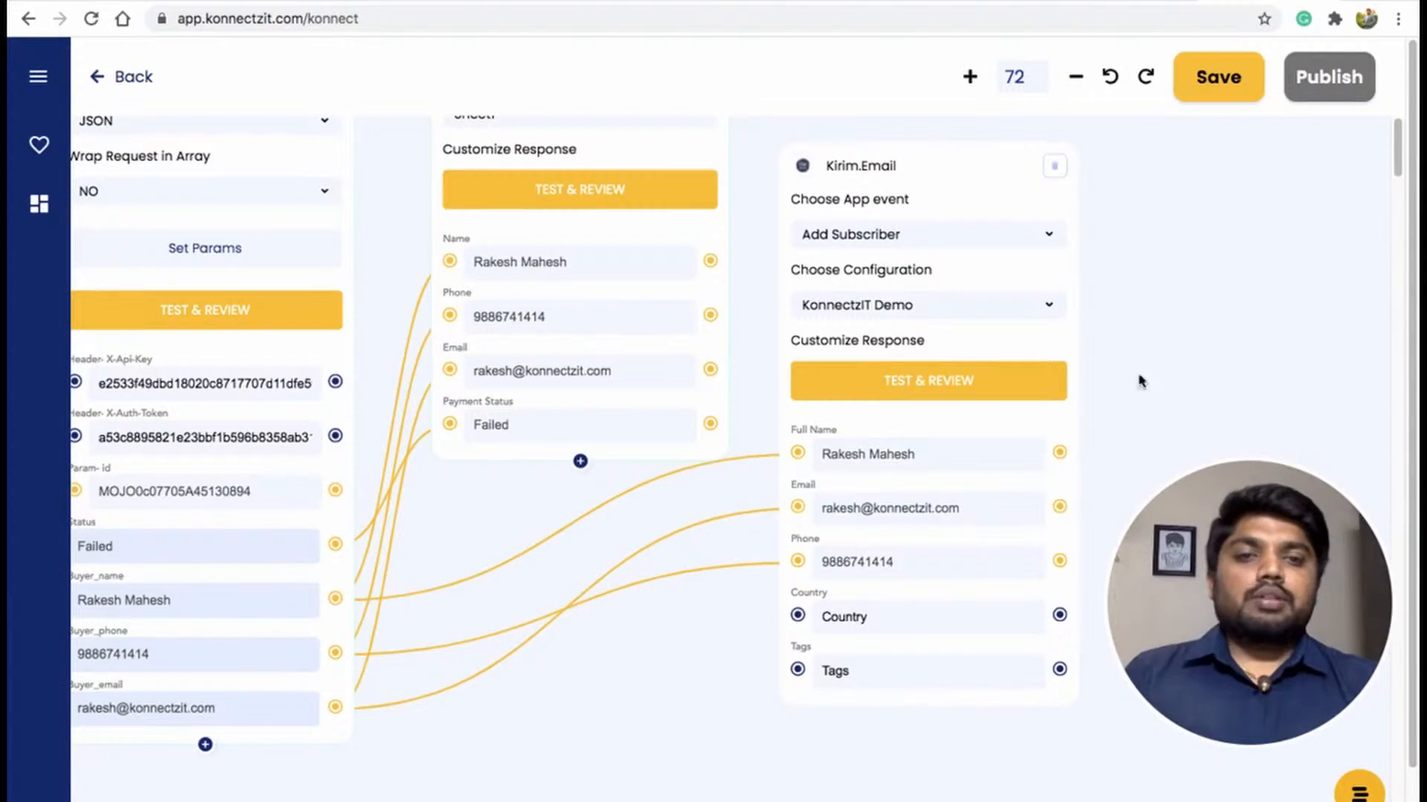
scroll(1214, 417, up, 3)
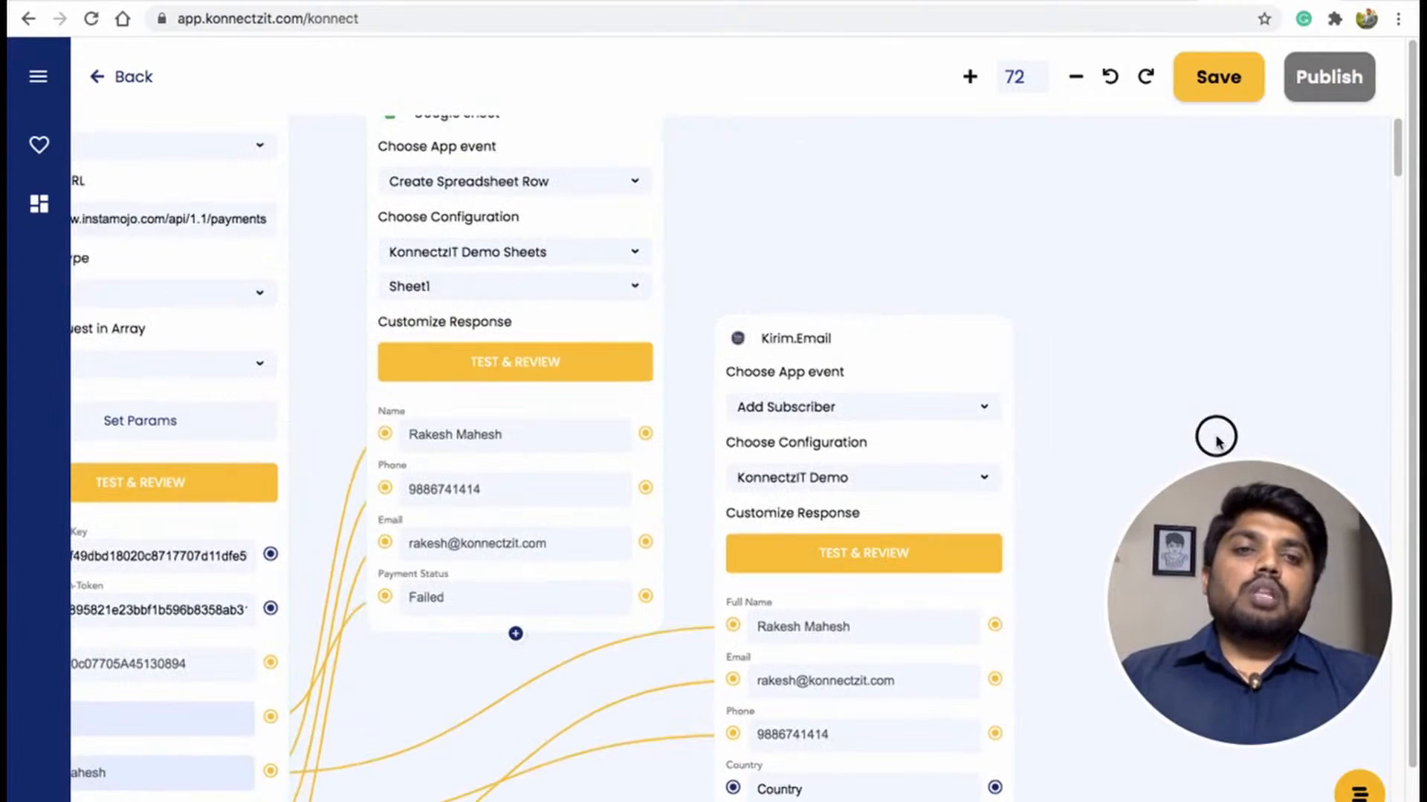
drag(847, 341, 885, 155)
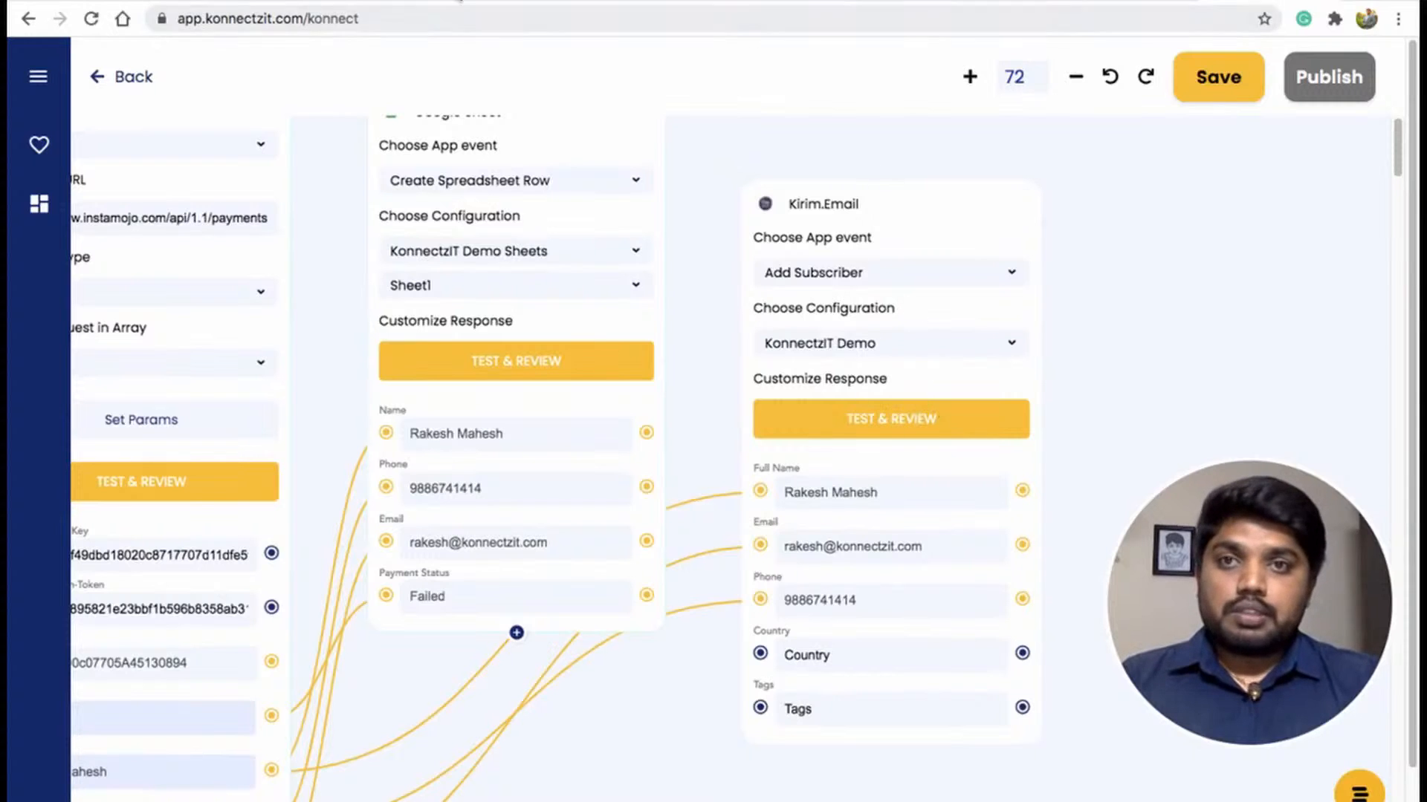
In the Kirim.Email tab, dismiss the token dialog and open the KonnectzIT Demo list's subscribers.
click(457, 1)
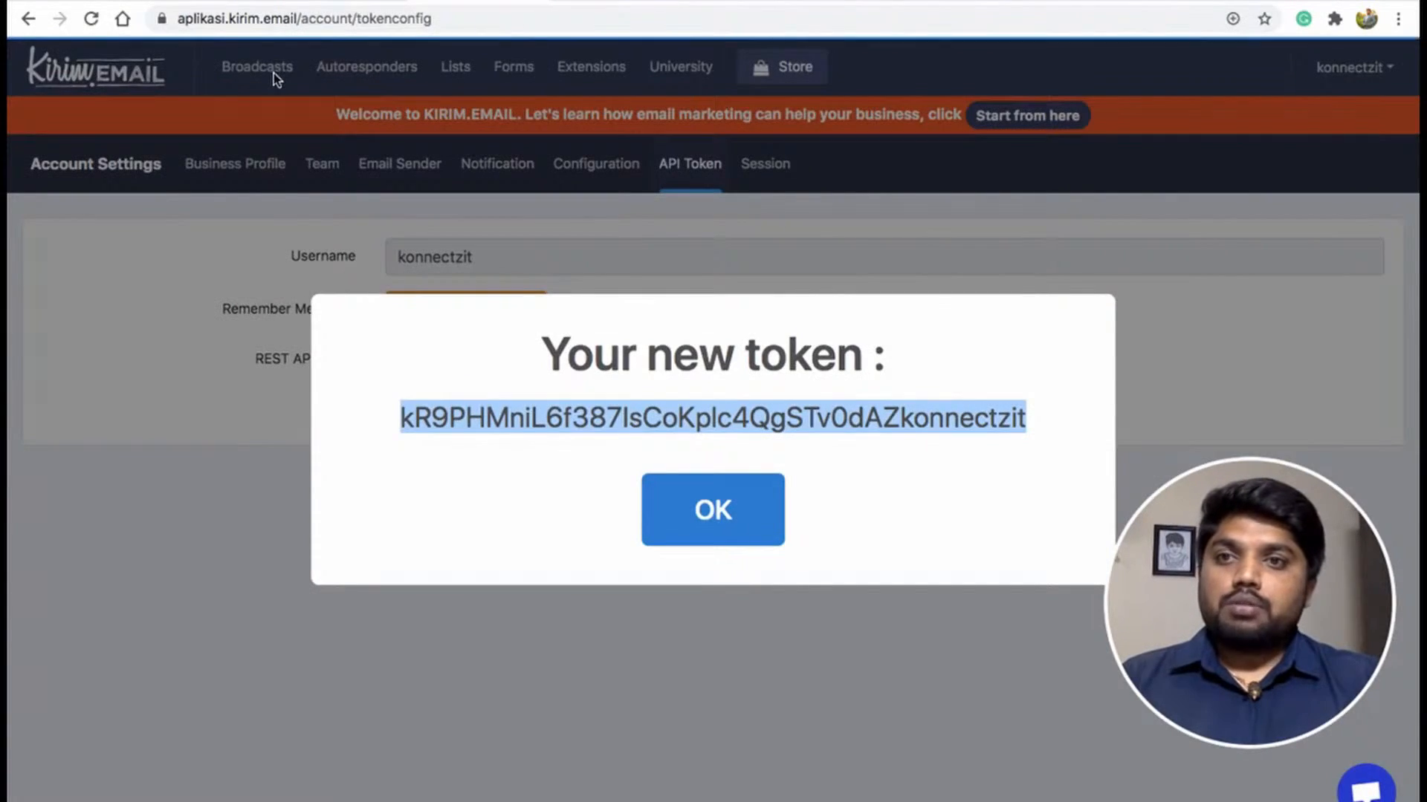
click(263, 161)
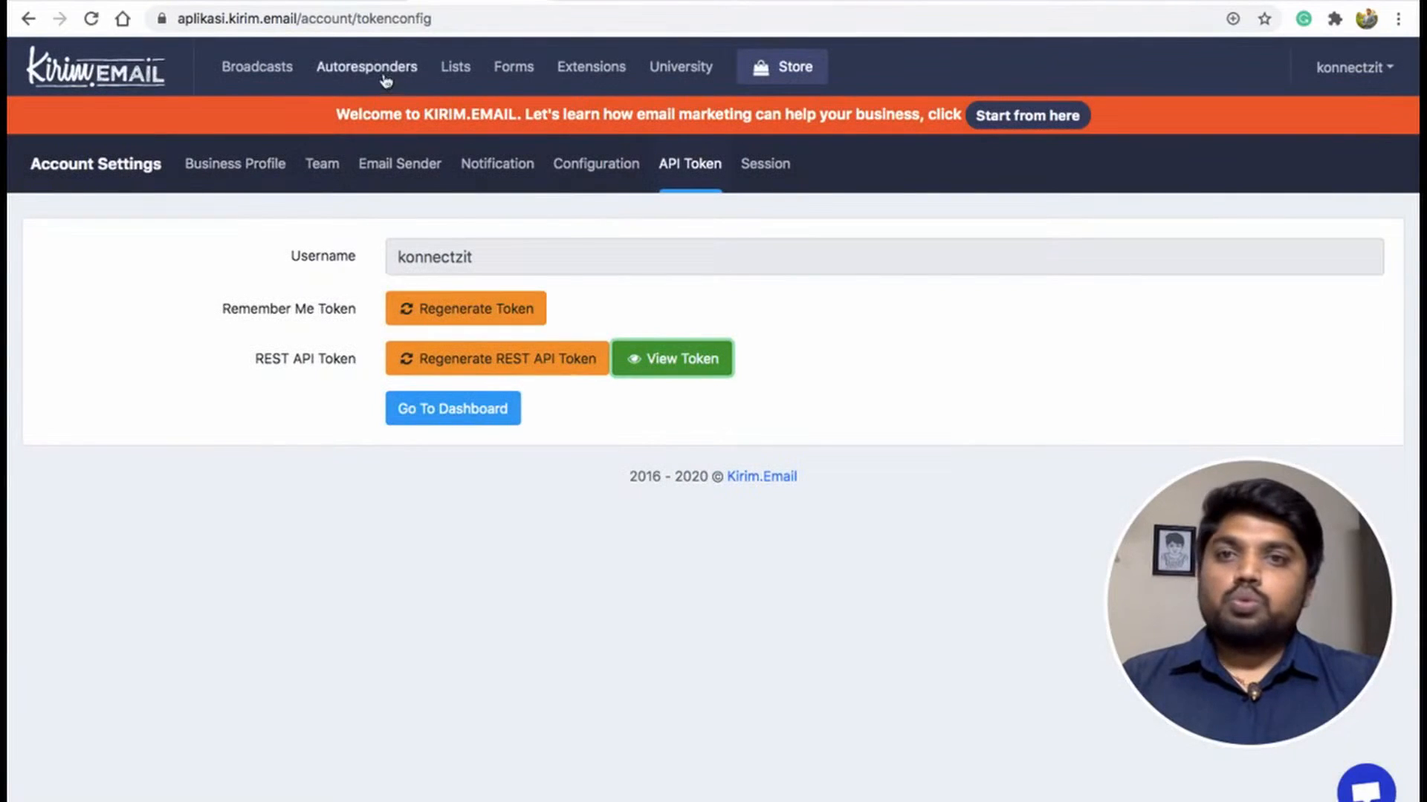
click(469, 71)
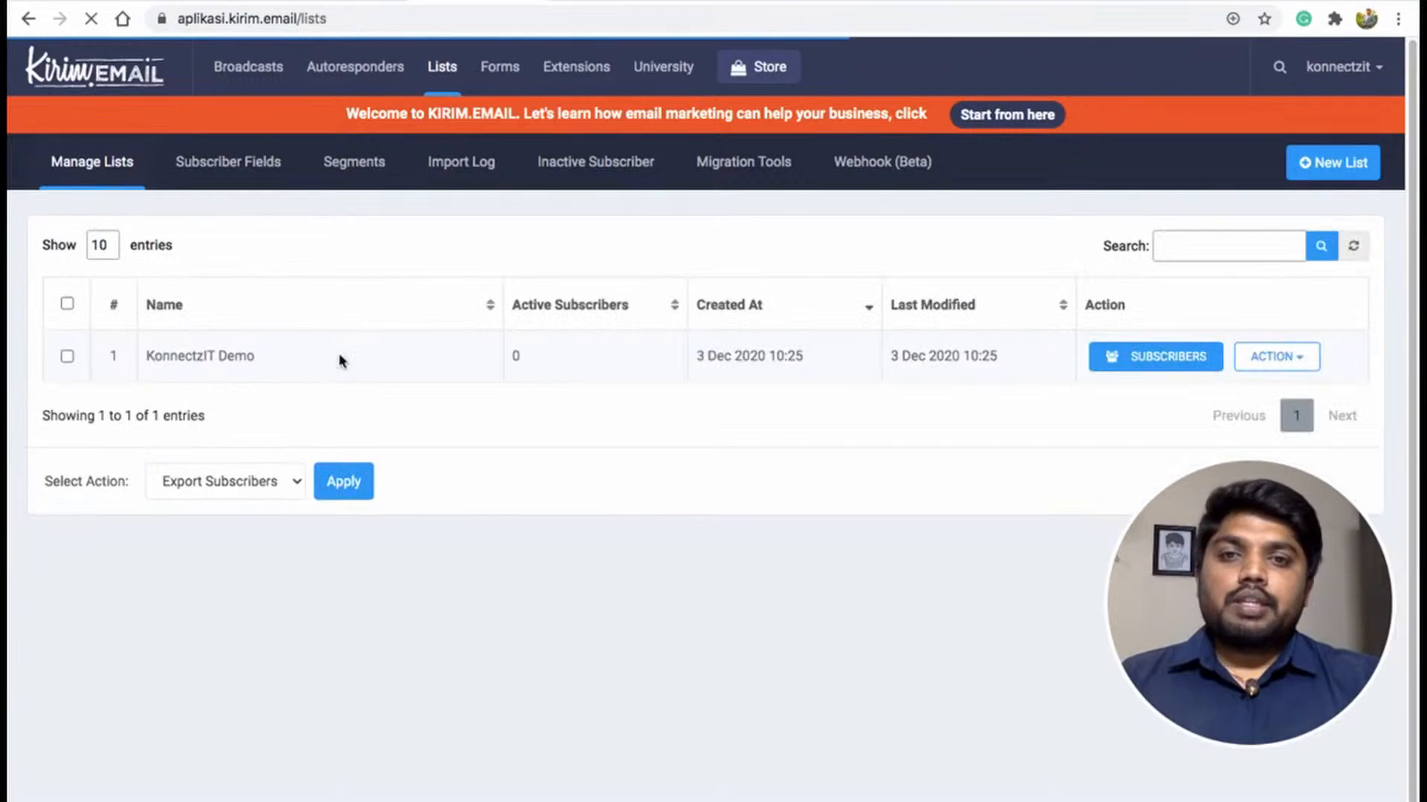
double_click(514, 356)
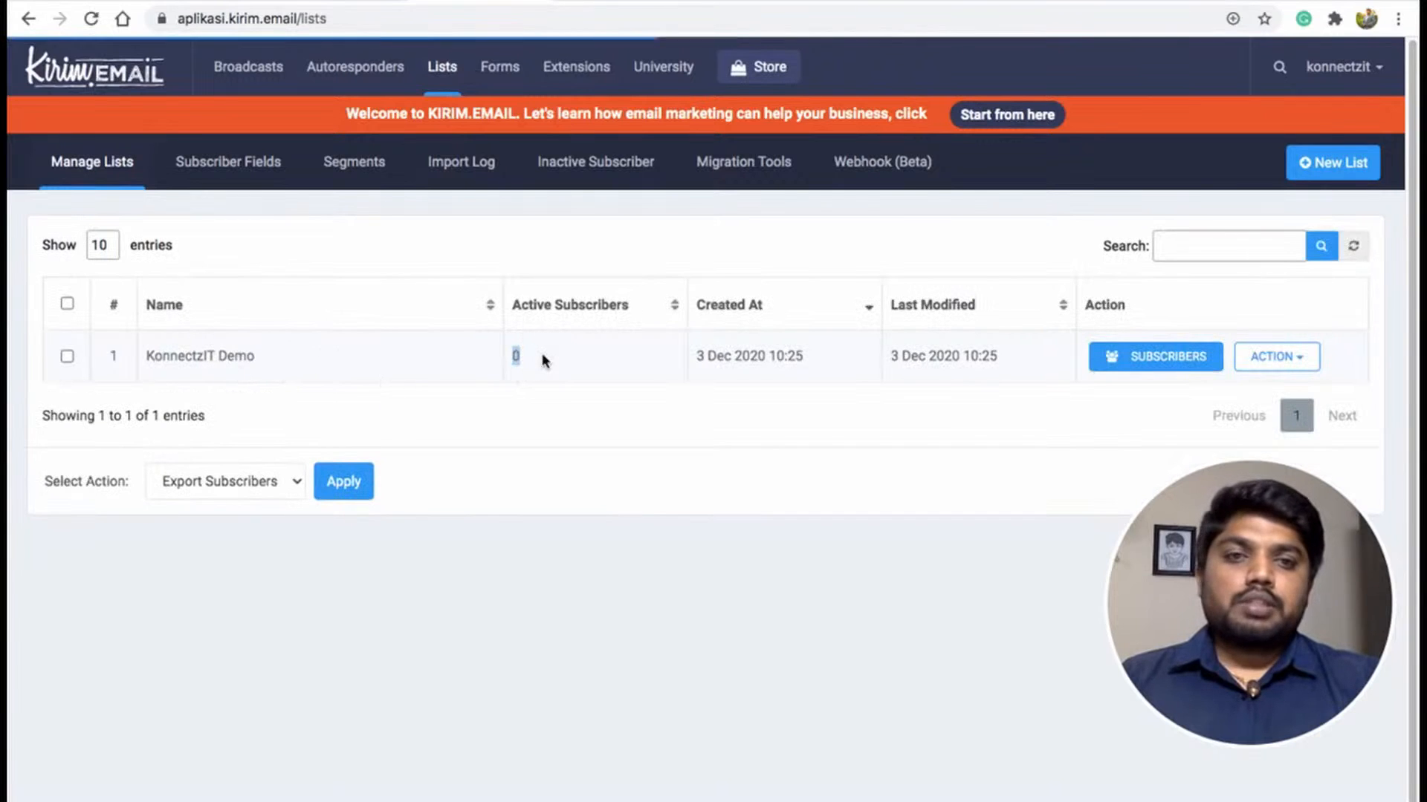
click(552, 364)
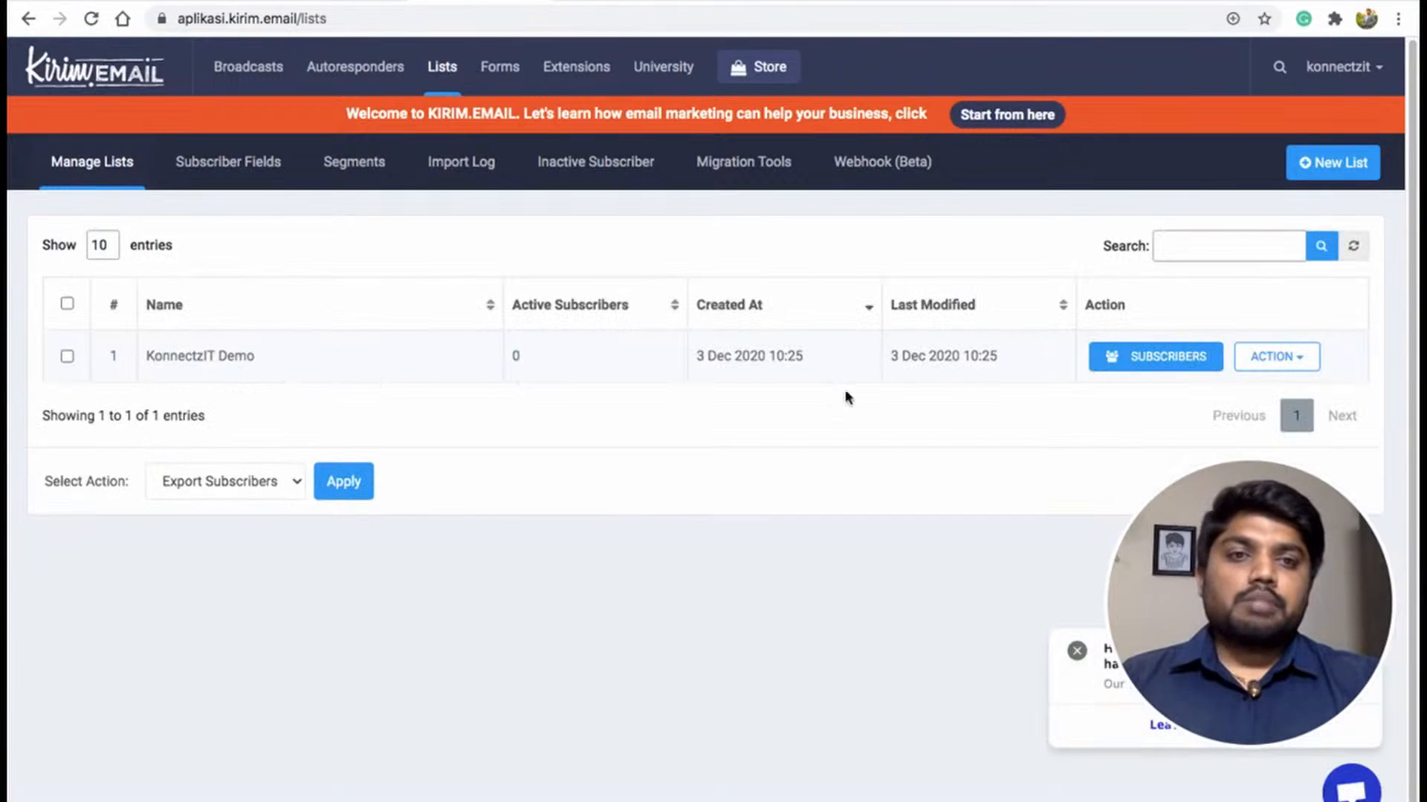
click(1187, 362)
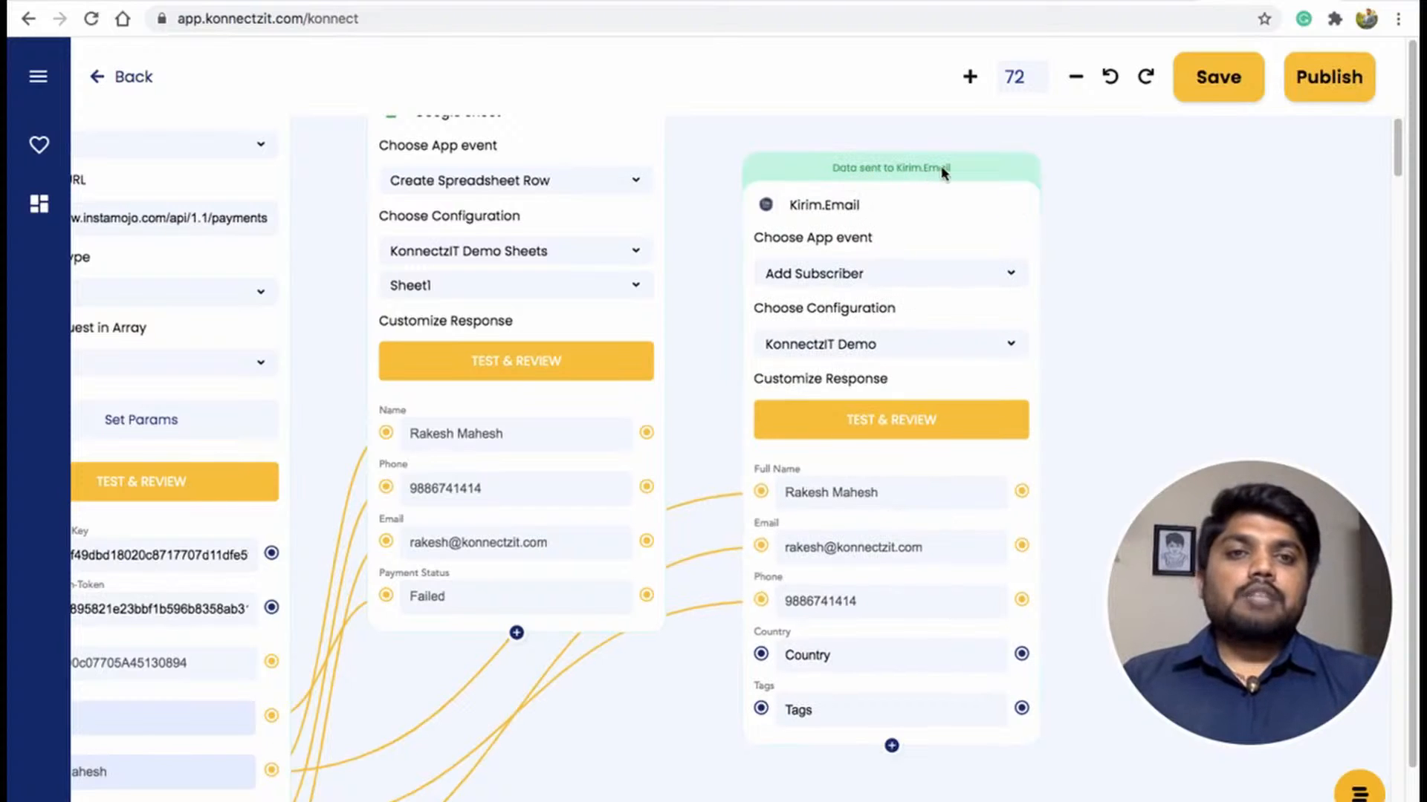
Inspect the new subscriber's name and email in the KonnectzIT Demo list, then return to the konnect editor.
click(476, 1)
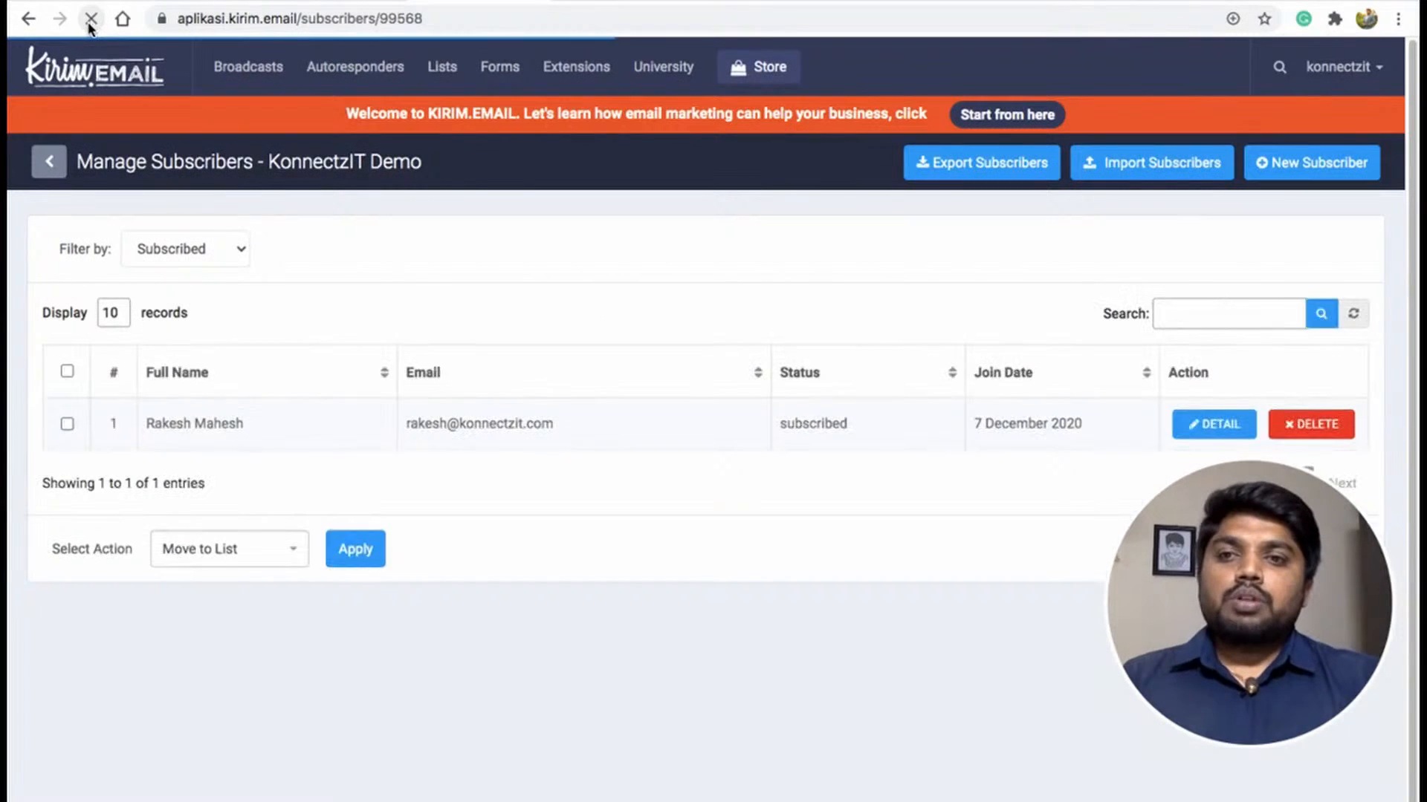
drag(158, 425, 268, 428)
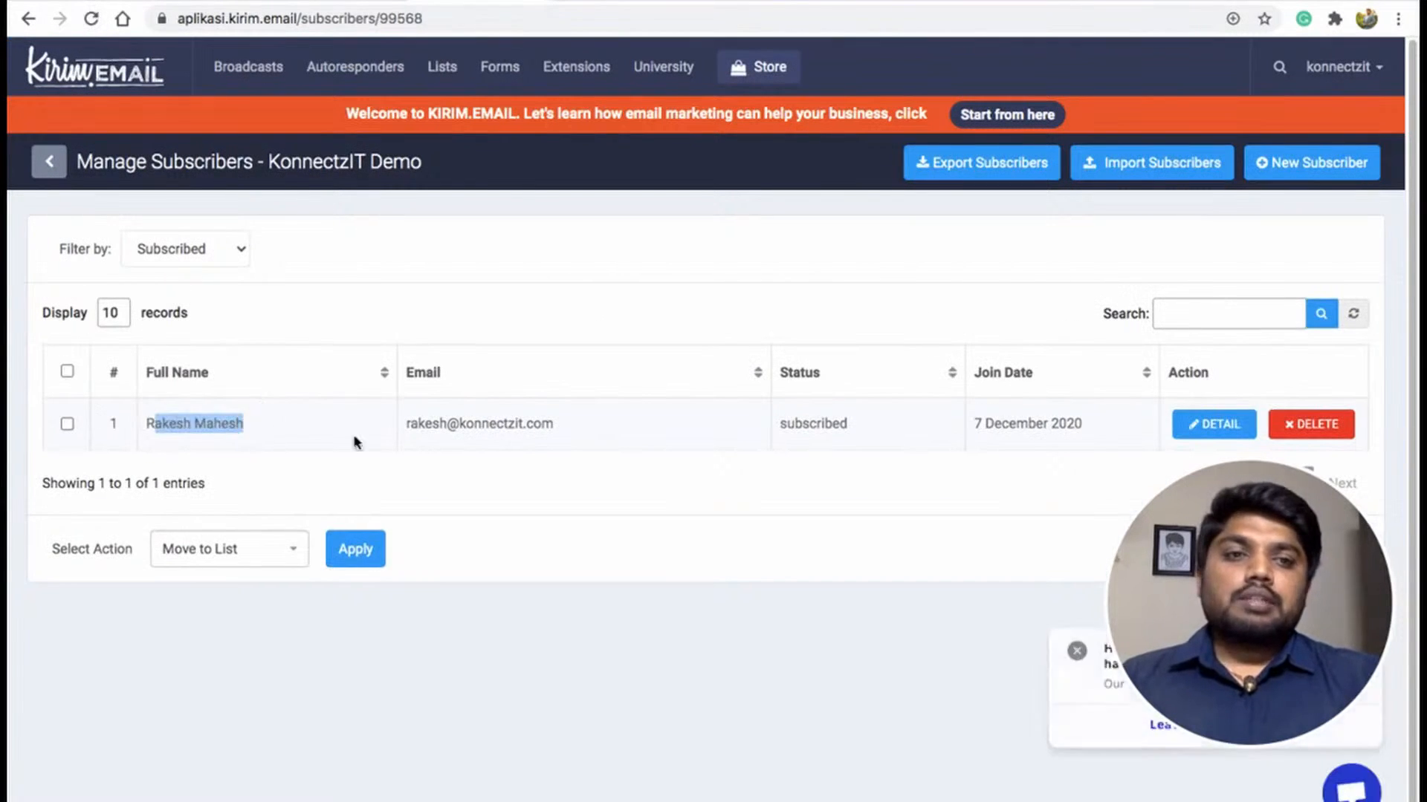
click(517, 422)
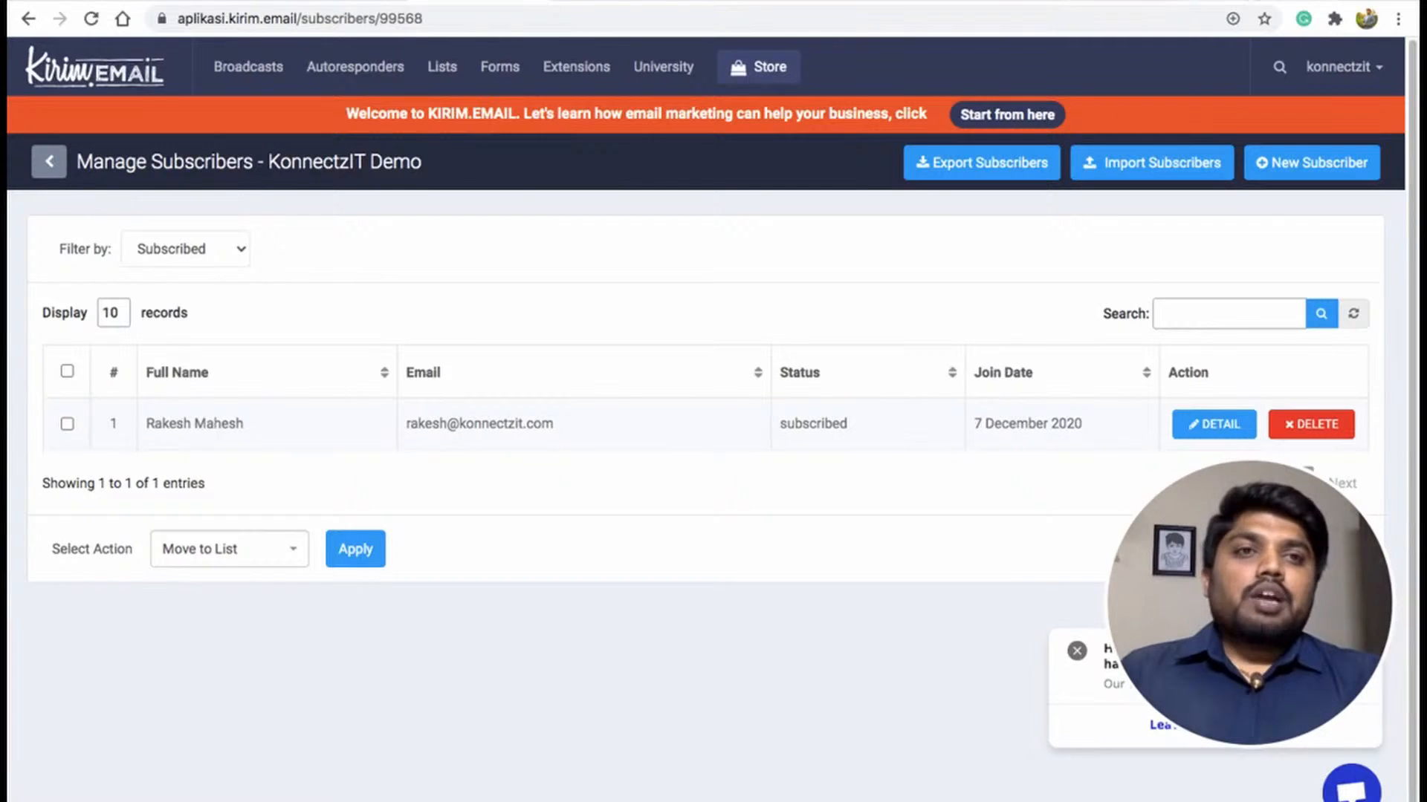
key(ctrl+Tab)
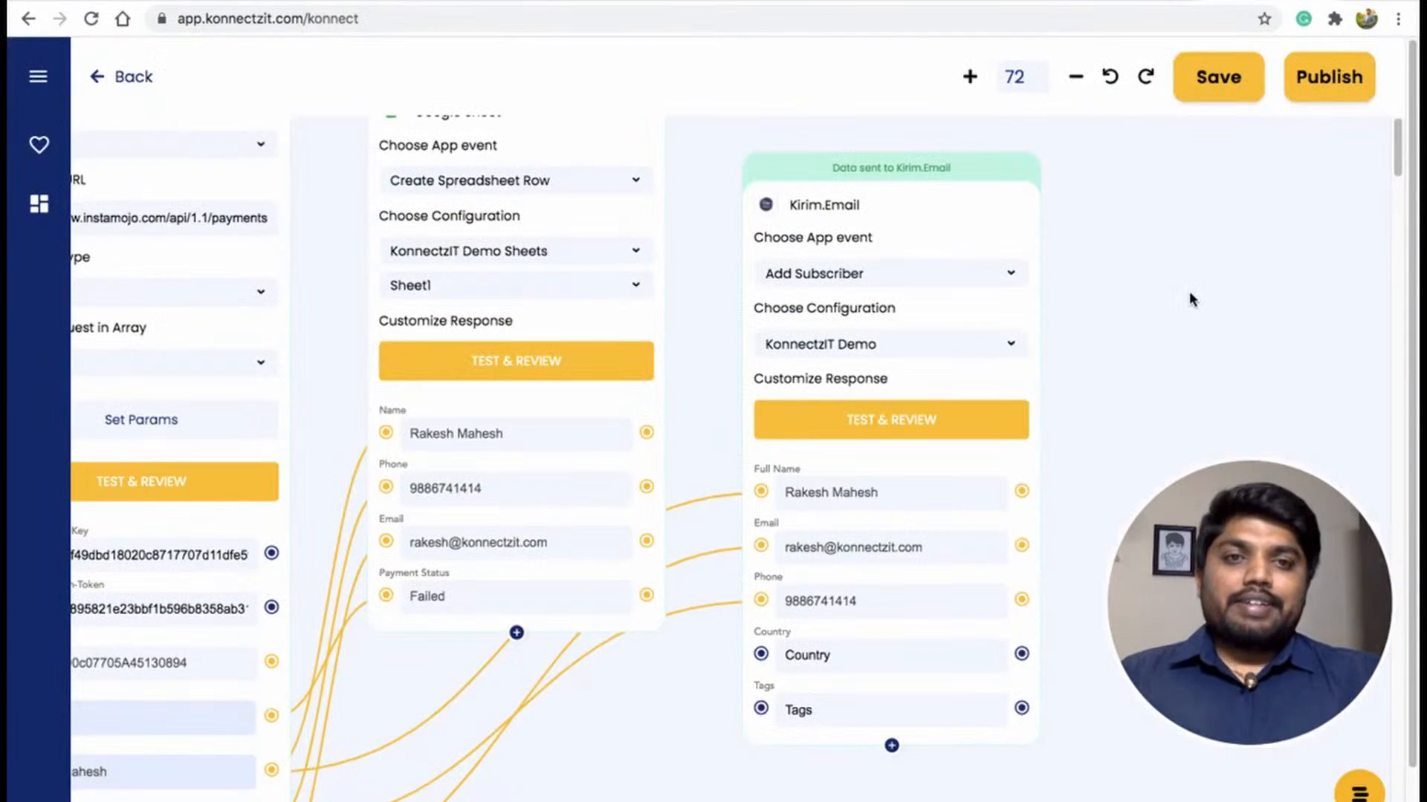
Zoom out over the whole workflow and publish the konnect.
scroll(1191, 300, up, 2)
scroll(1191, 299, down, 4)
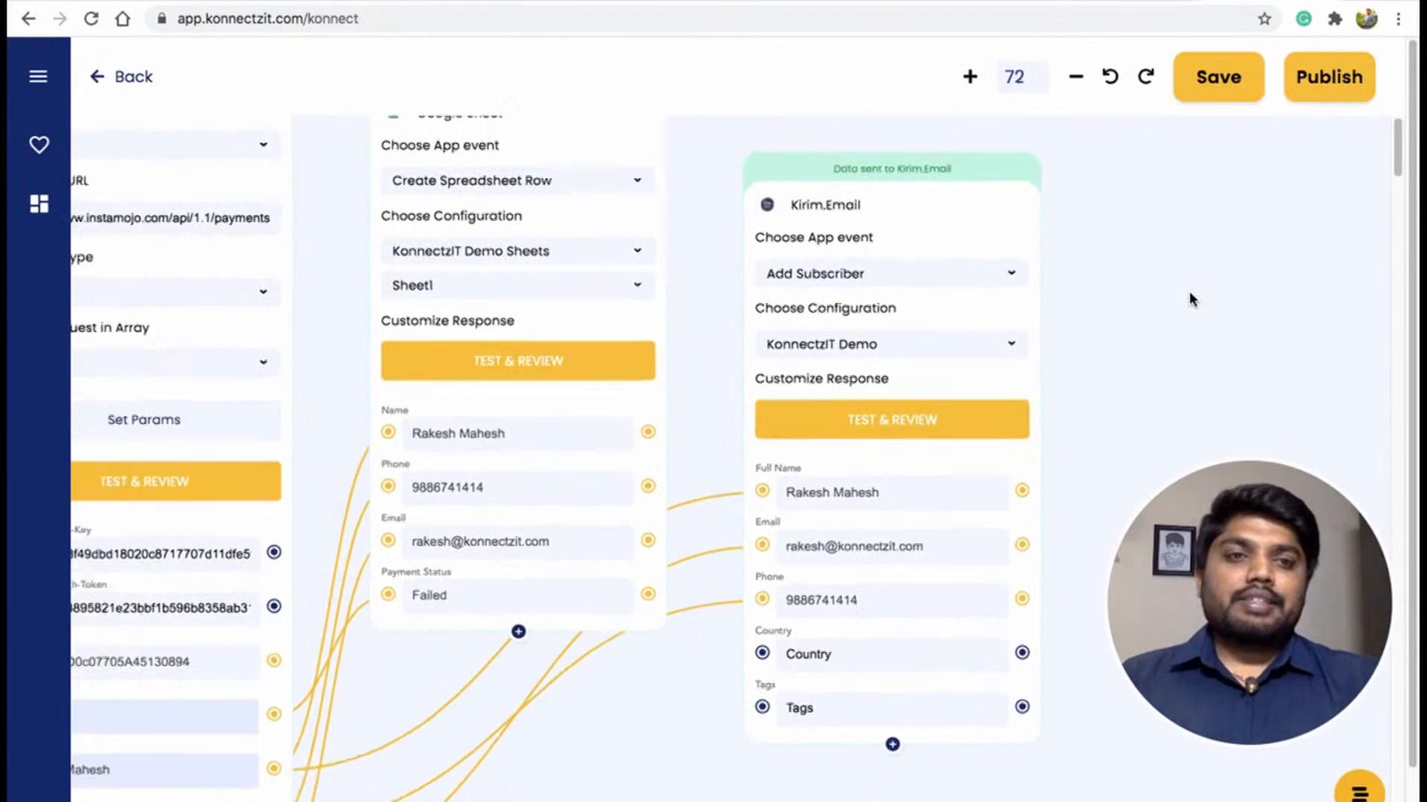
scroll(1190, 298, down, 6)
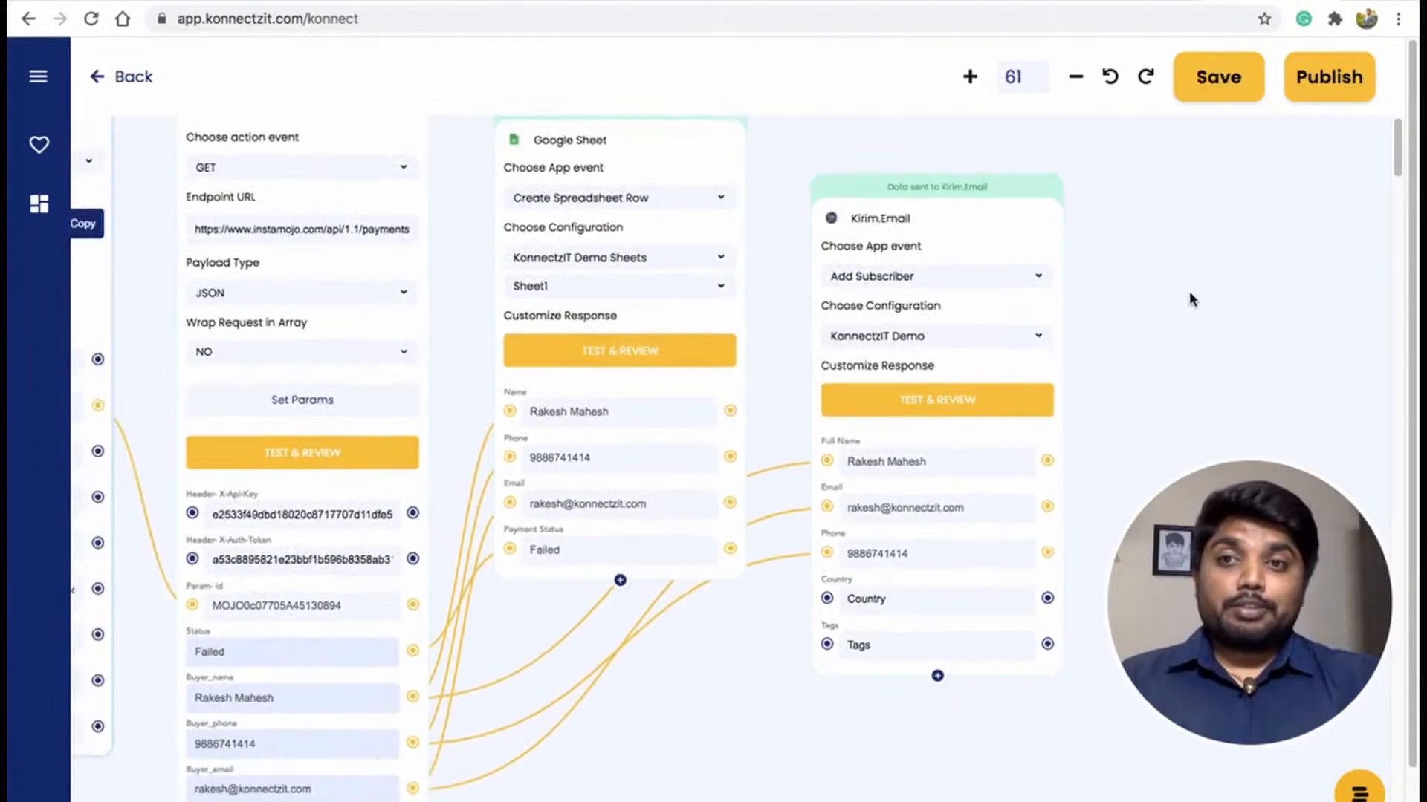
scroll(1193, 297, down, 2)
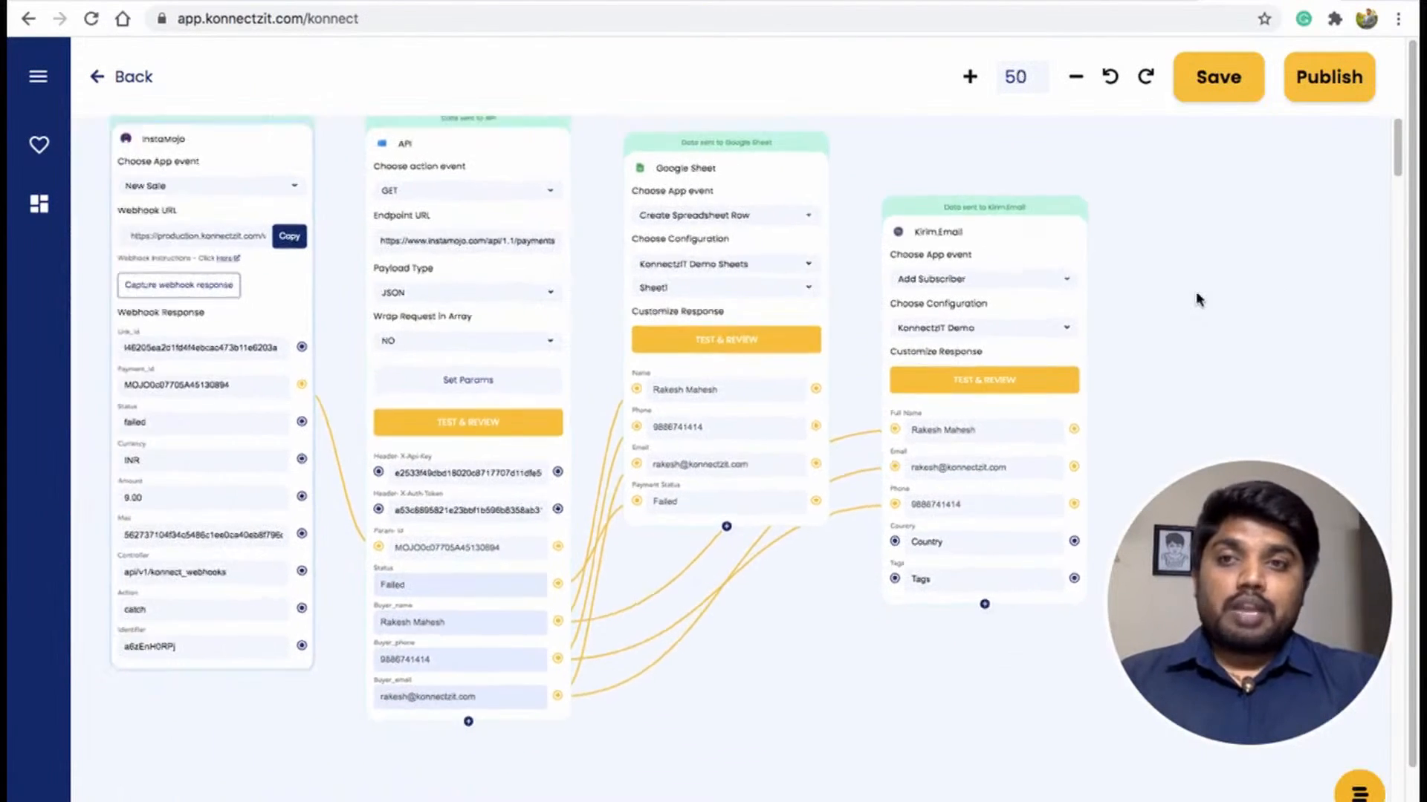
drag(831, 676, 891, 759)
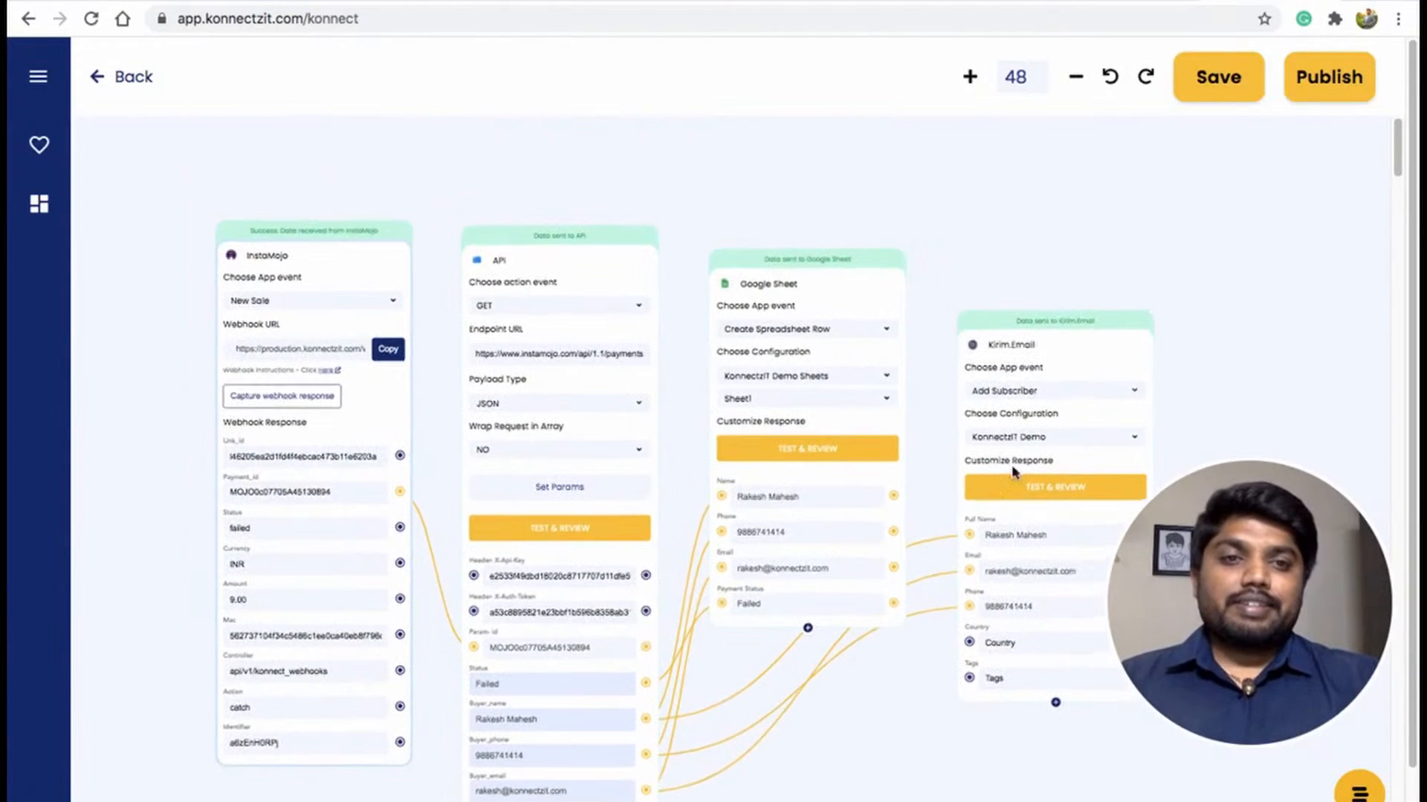
click(1071, 273)
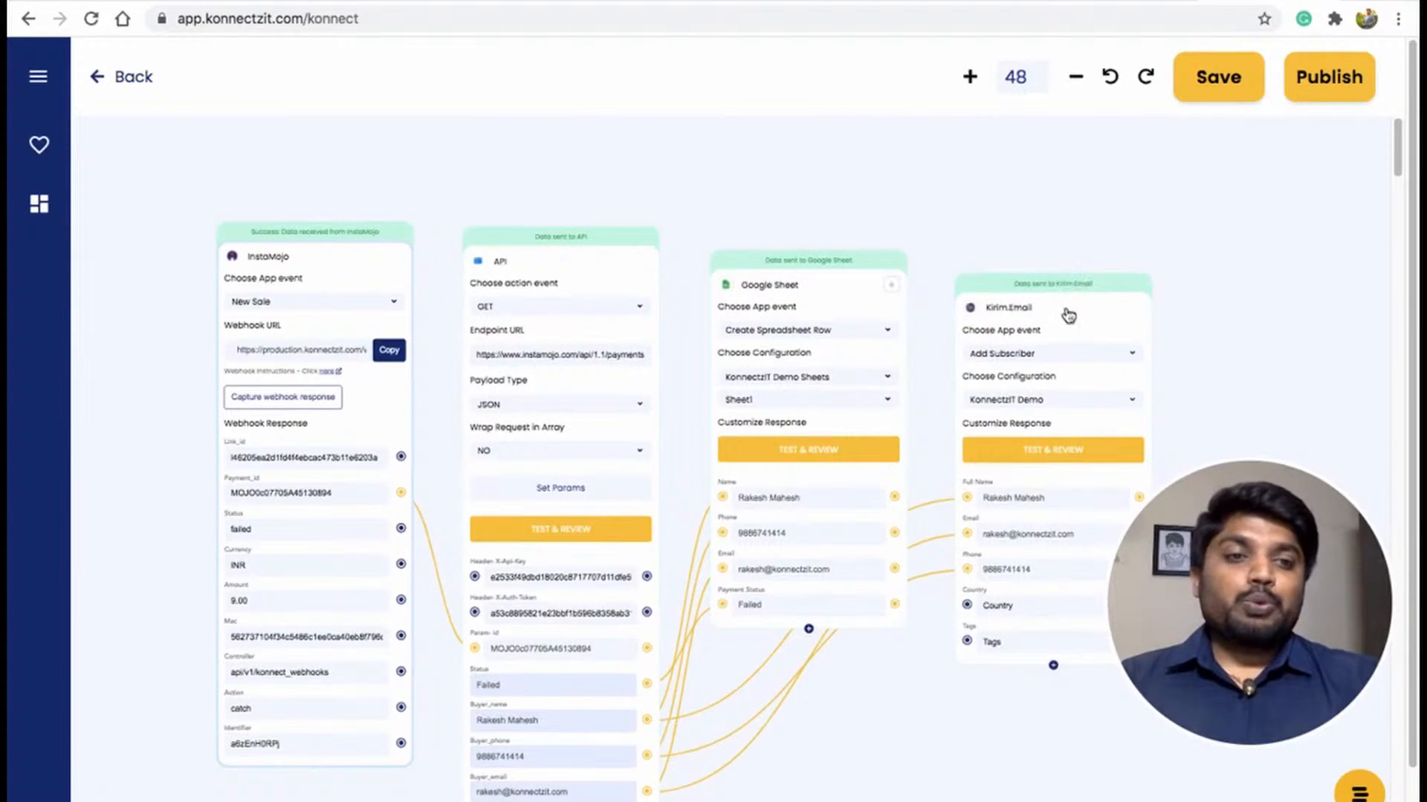
click(1313, 84)
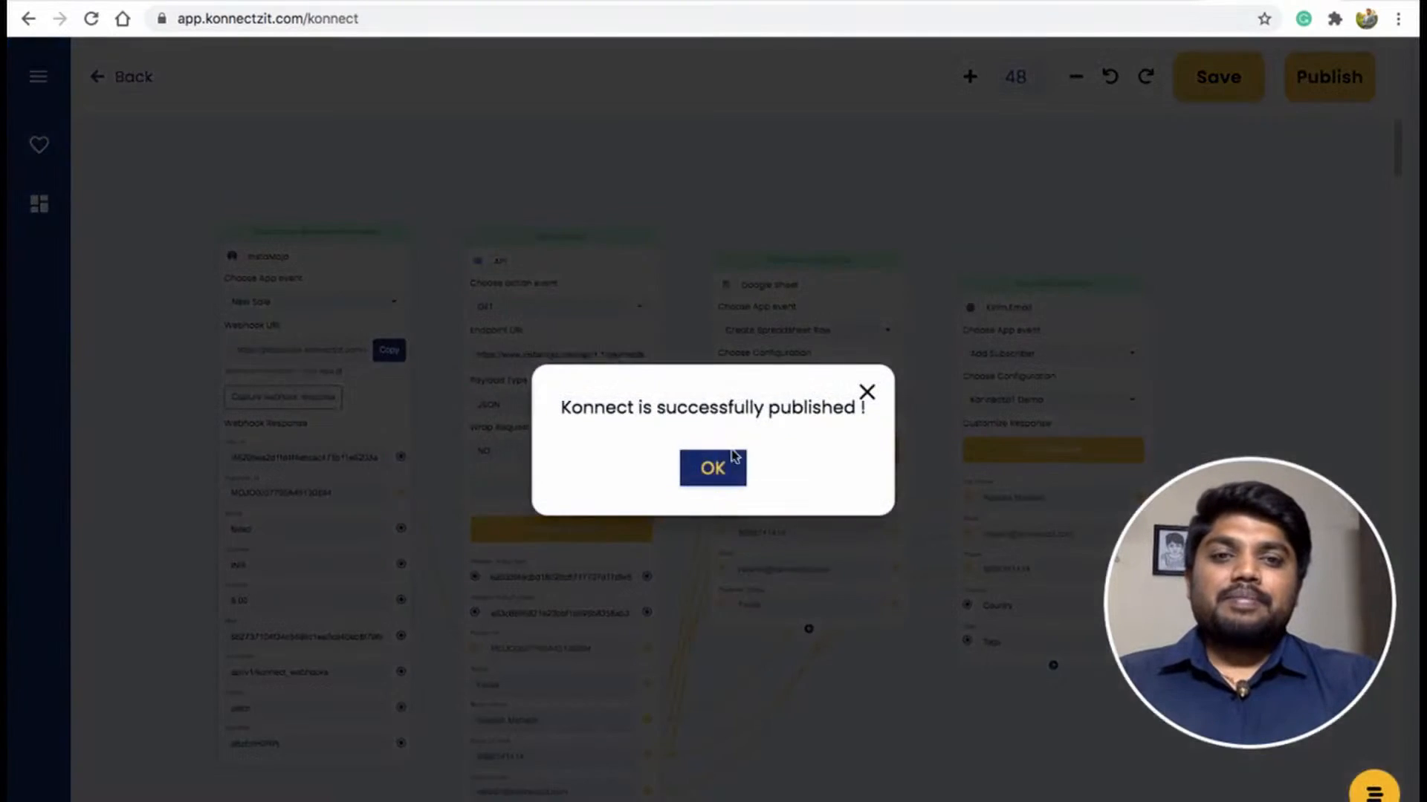
click(714, 470)
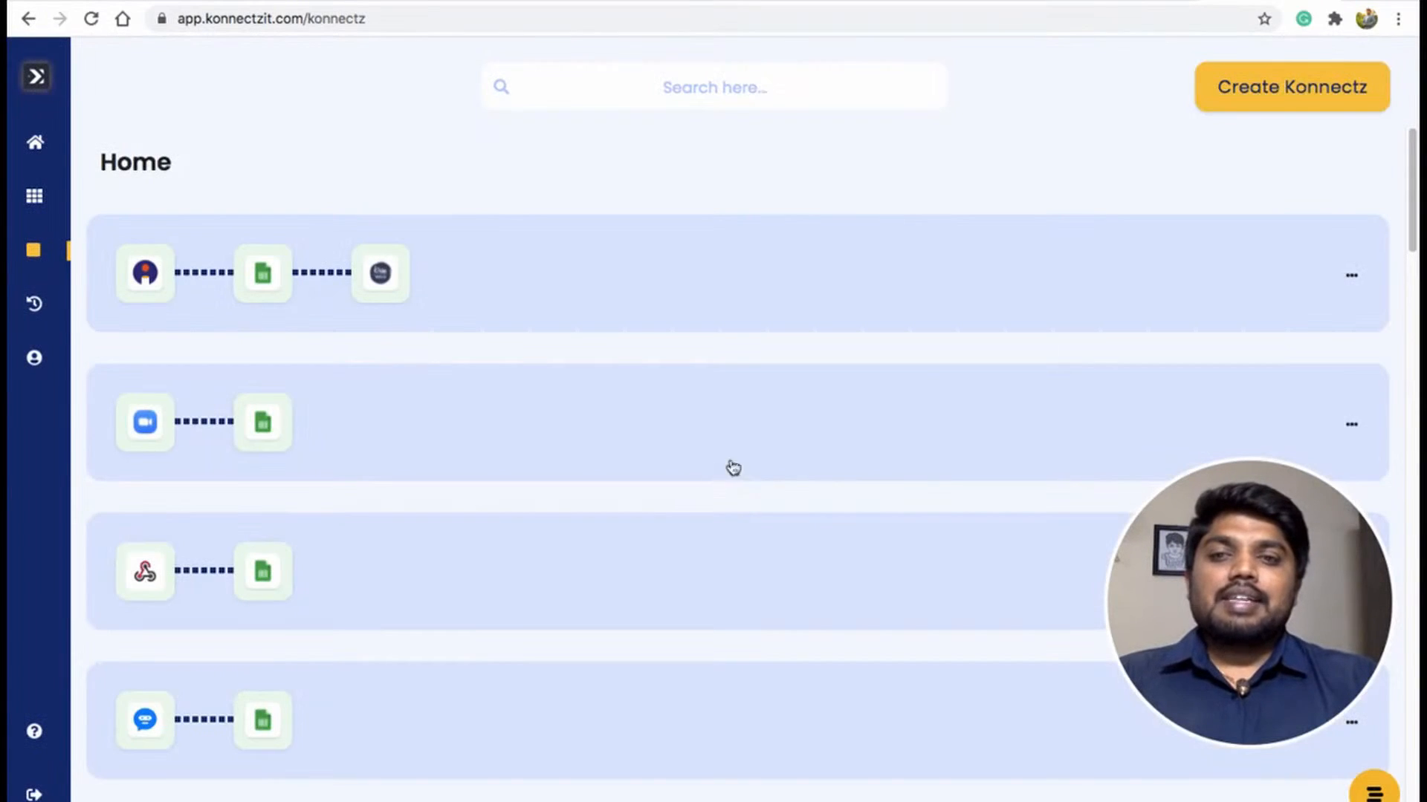
Expand the published konnect's summary on the home list and switch to the Instamojo tab.
click(649, 260)
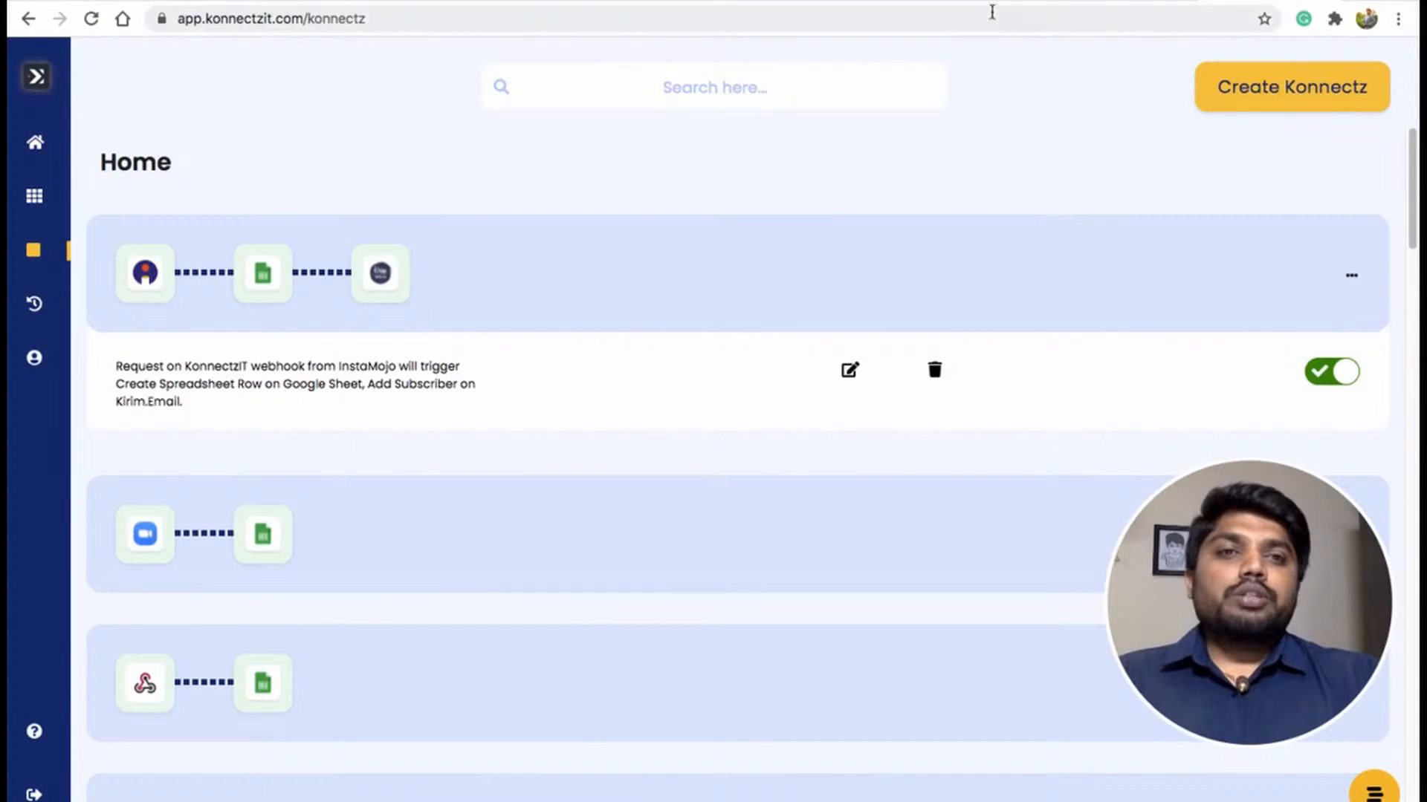
click(881, 1)
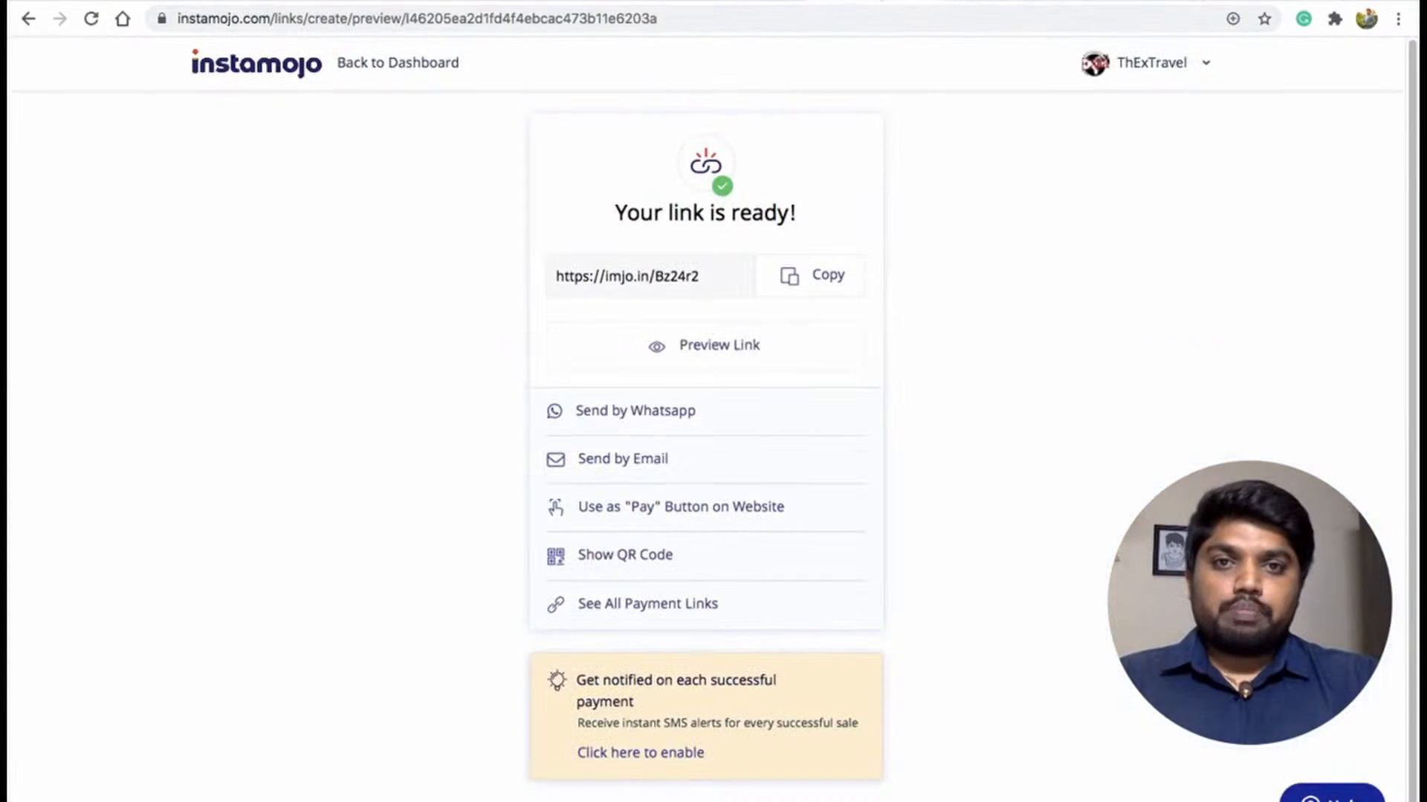
Open the payment link's preview and submit the payer's name, email address and phone number.
click(726, 347)
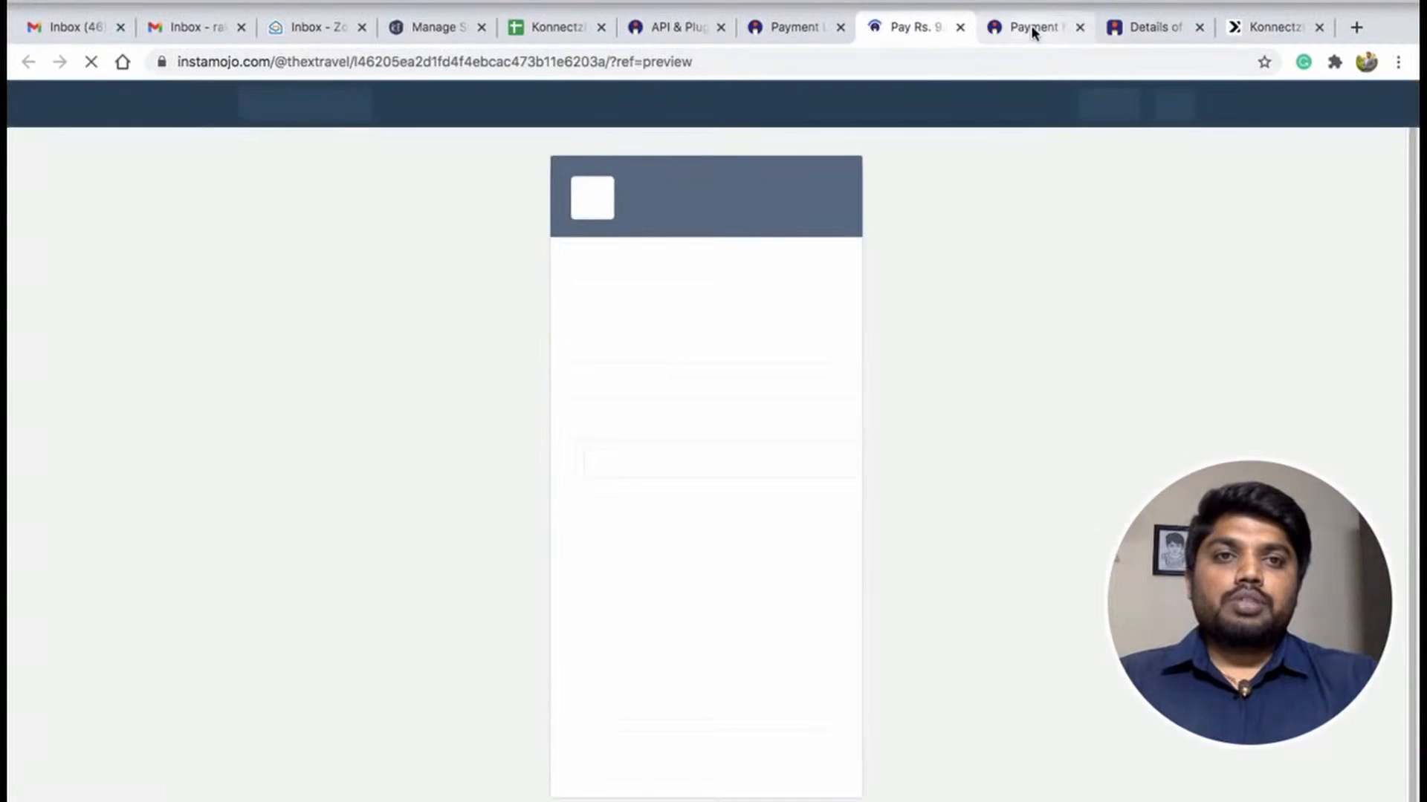
click(1044, 29)
click(1080, 28)
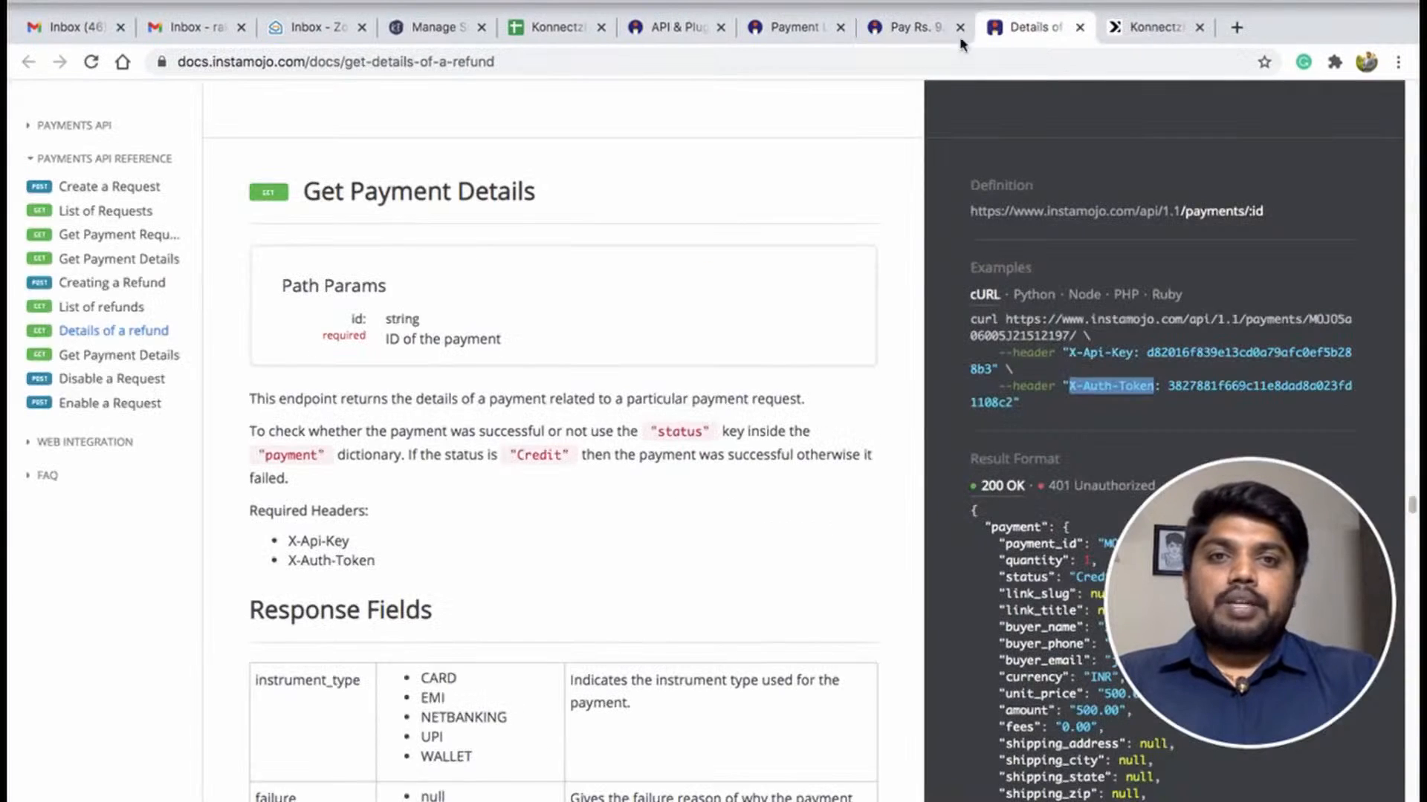
click(900, 25)
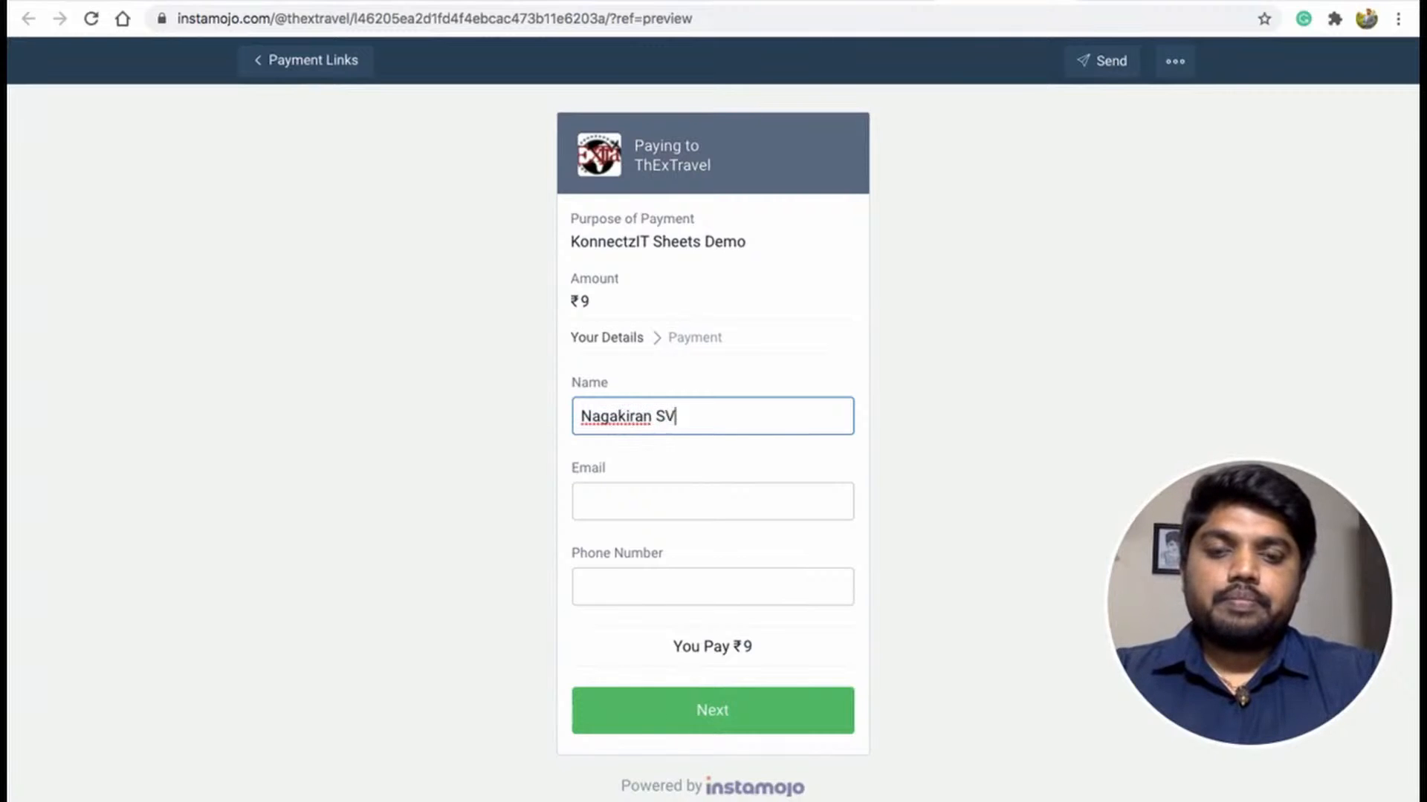
key(Tab)
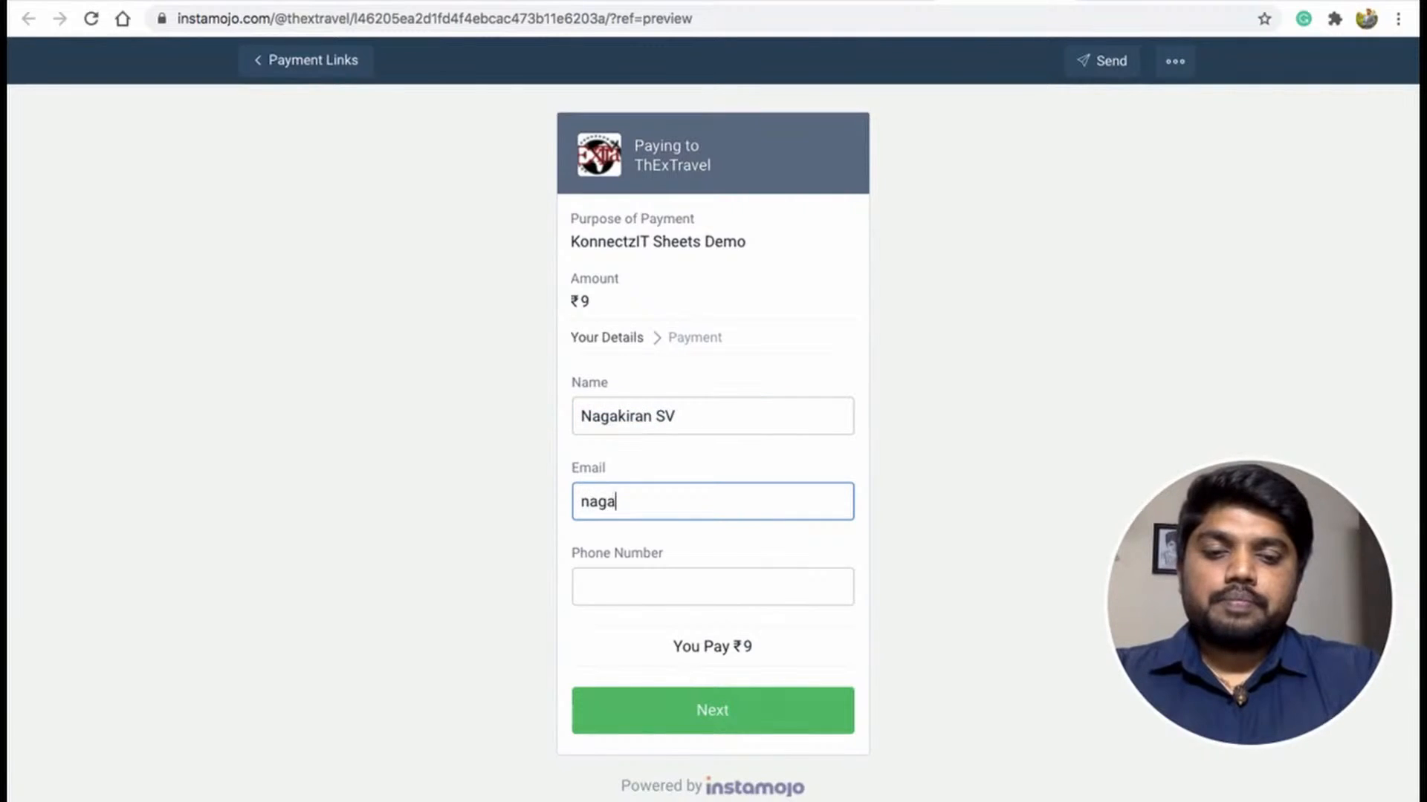
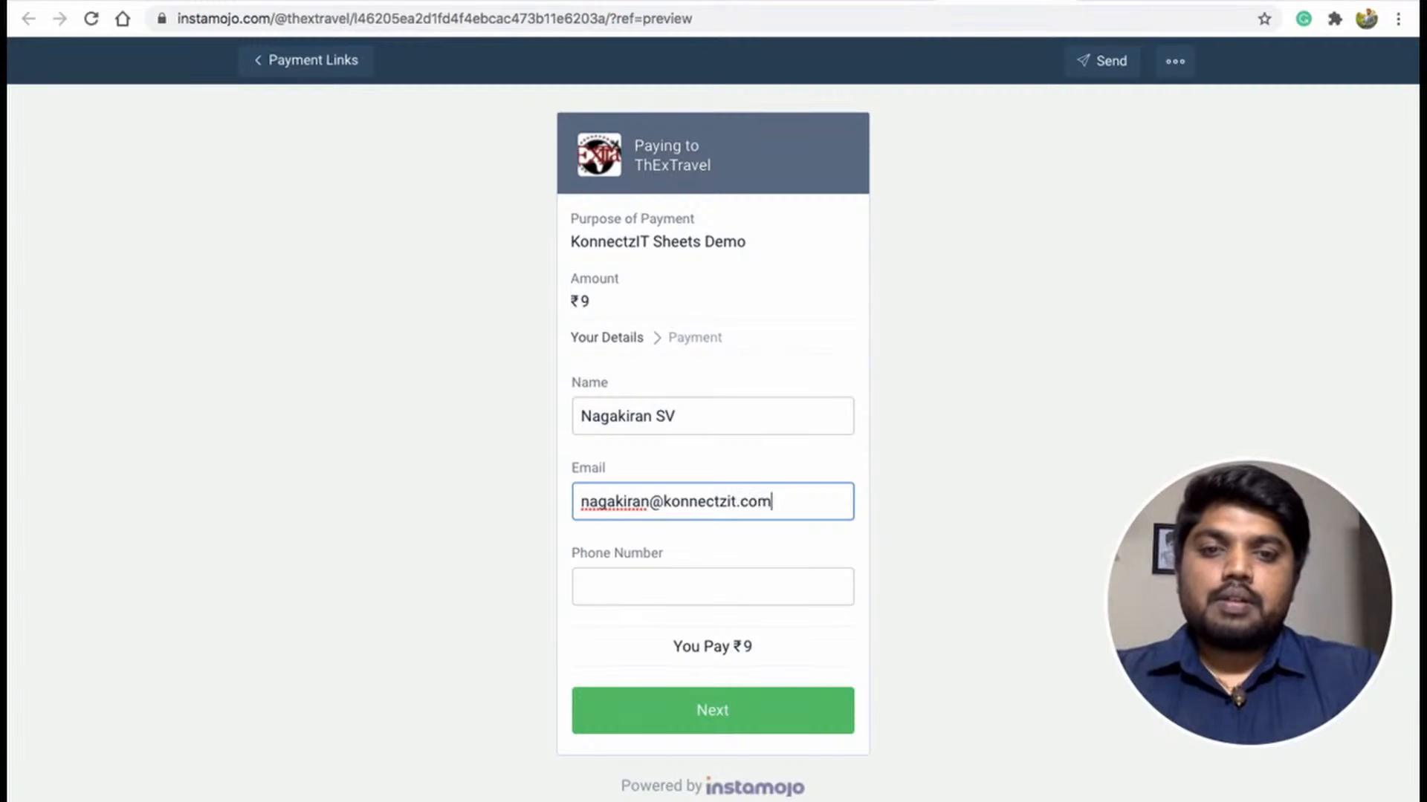
key(Tab)
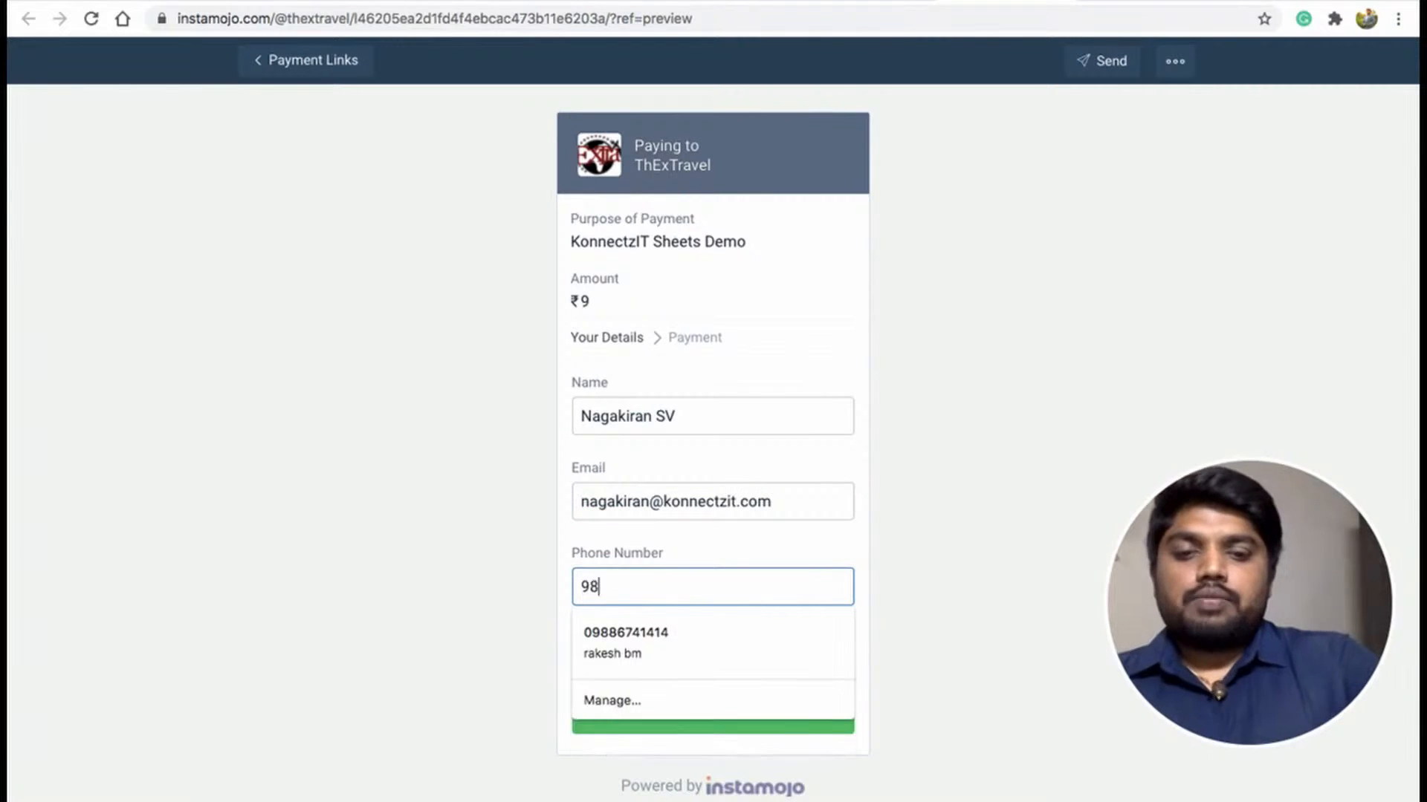
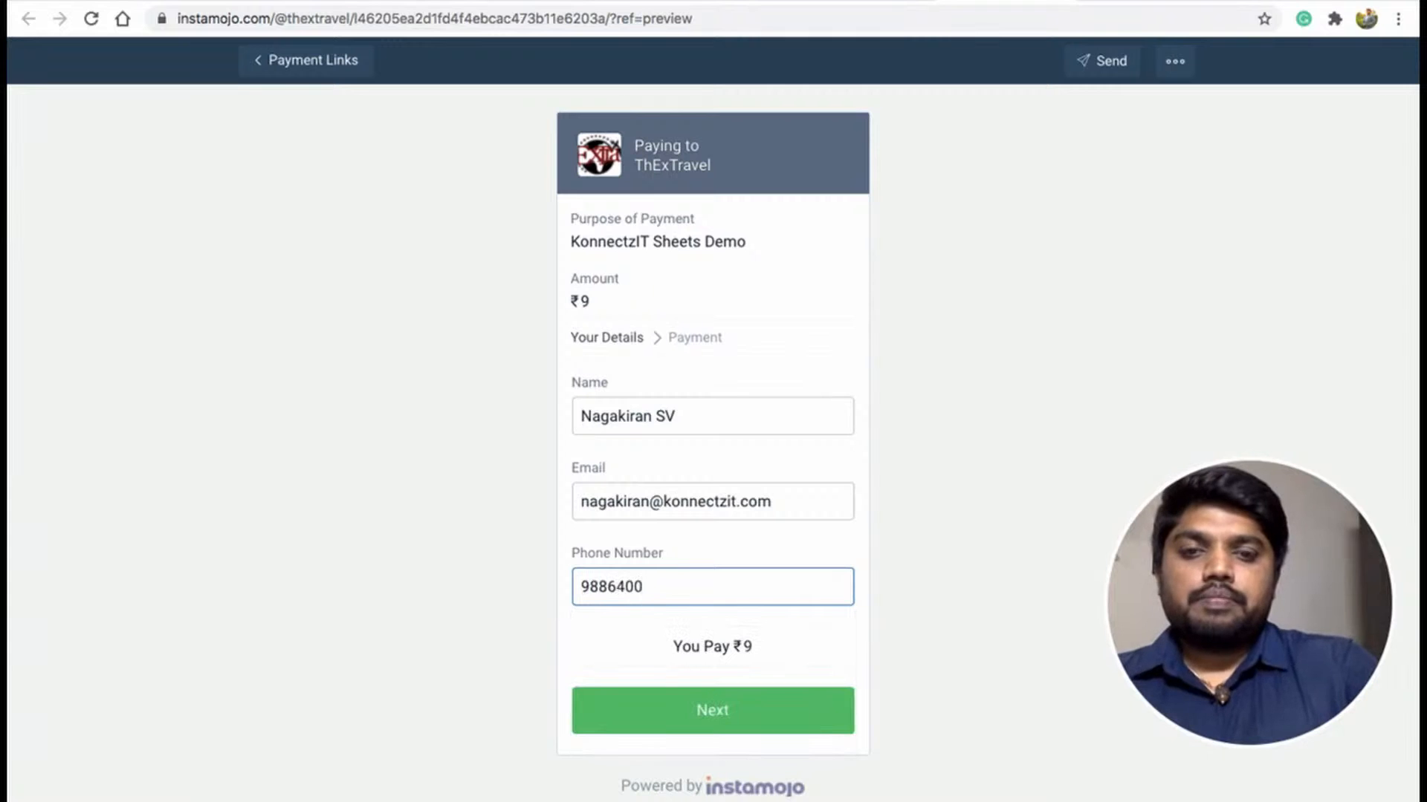
click(685, 707)
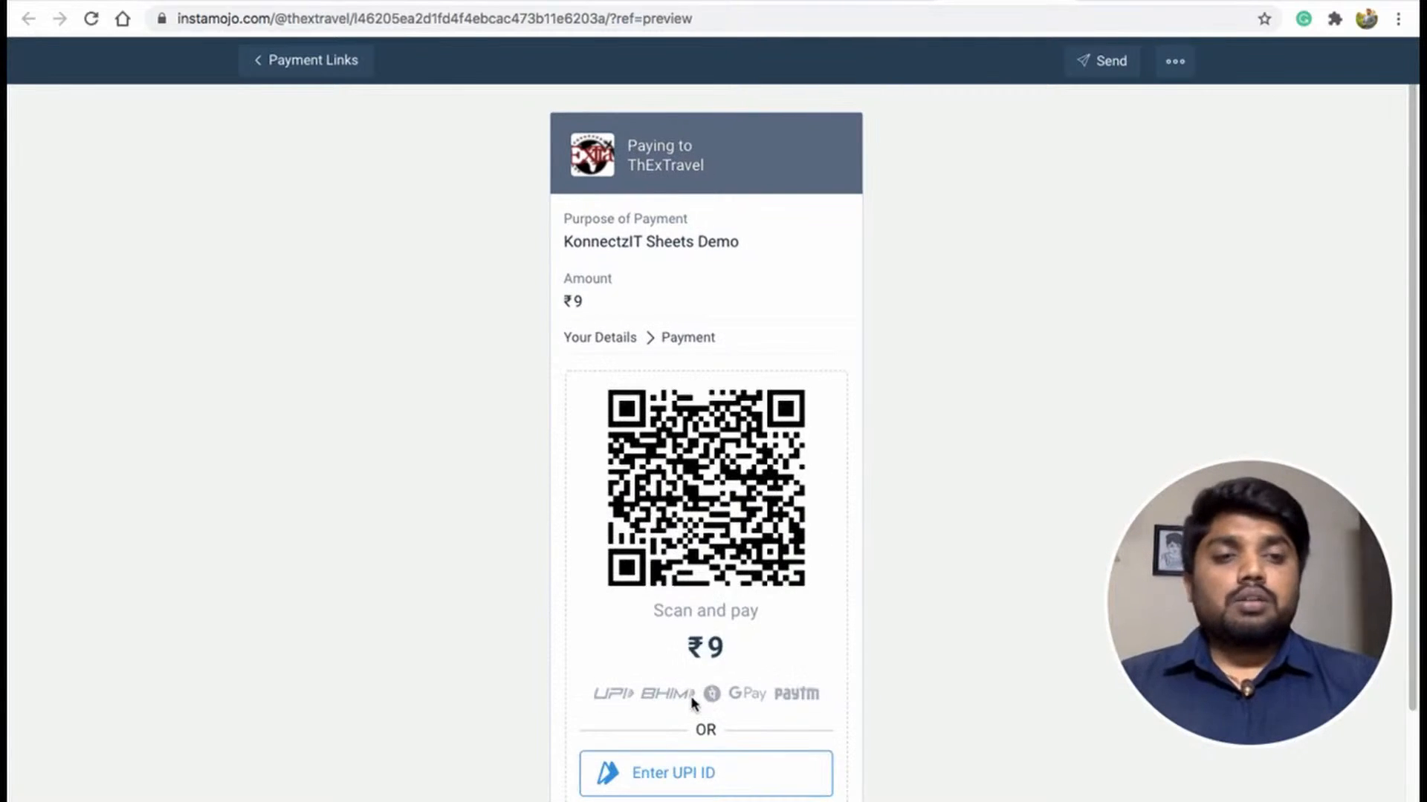
Pay the ₹9 by credit card, entering the card number, expiry date and CVV.
scroll(693, 704, down, 2)
click(712, 696)
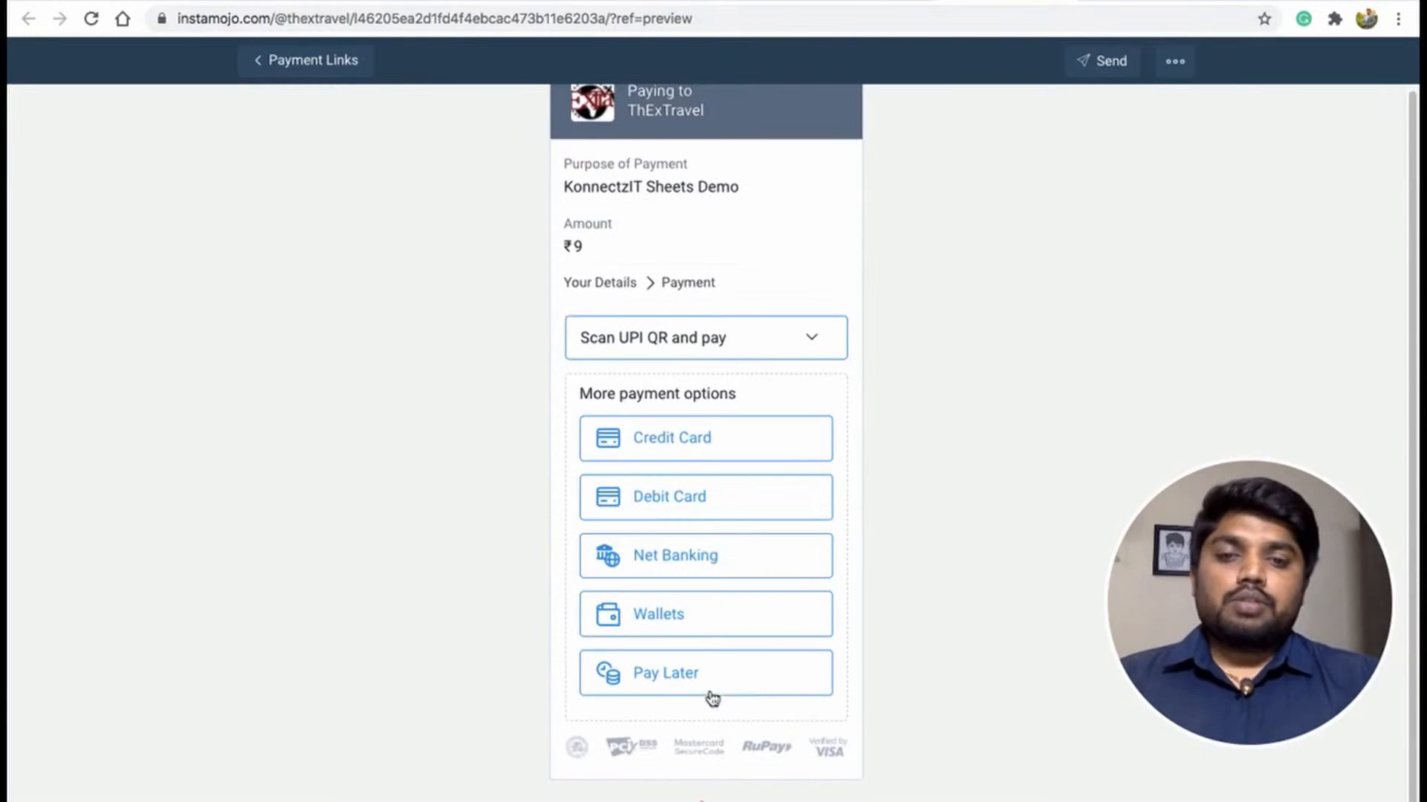
click(698, 435)
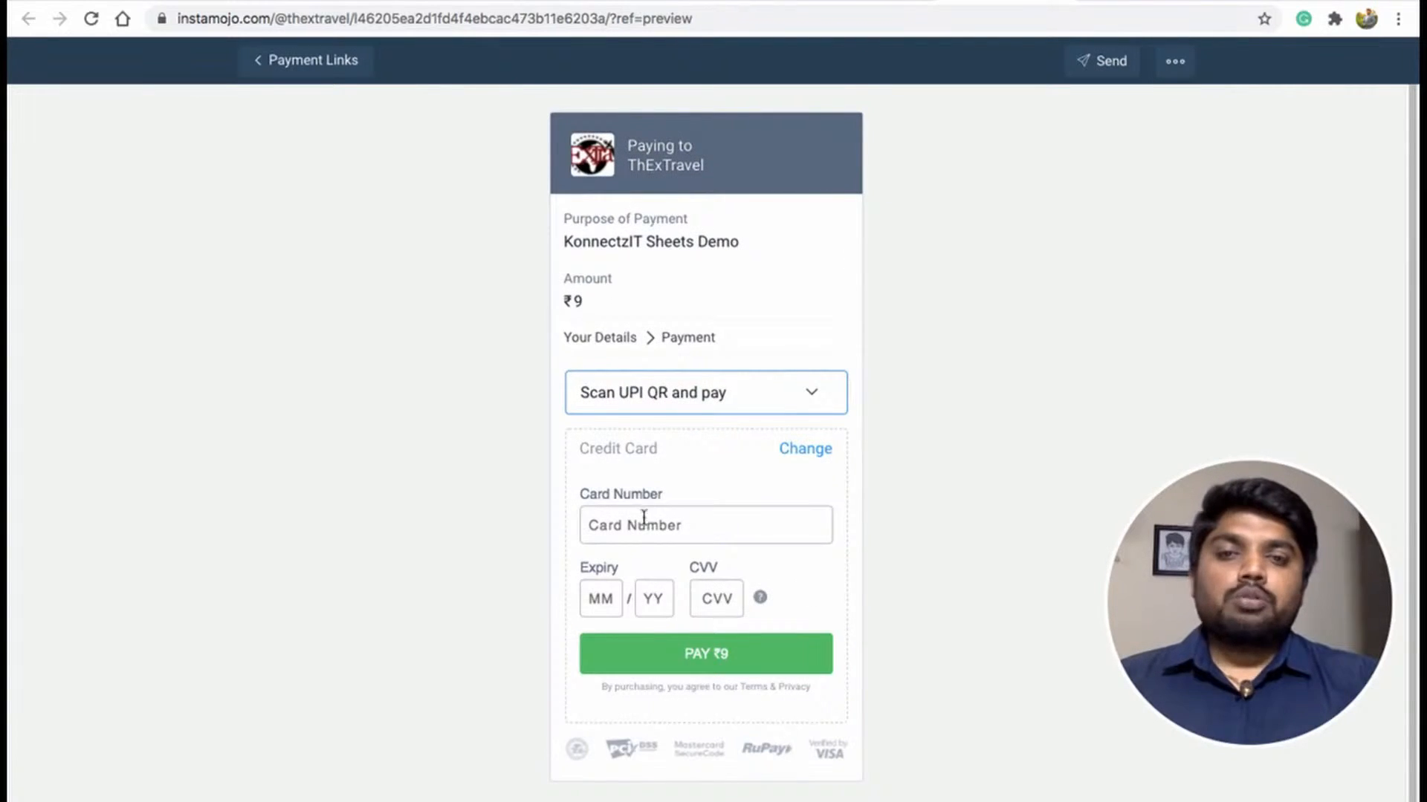
click(644, 525)
text(4111 1)
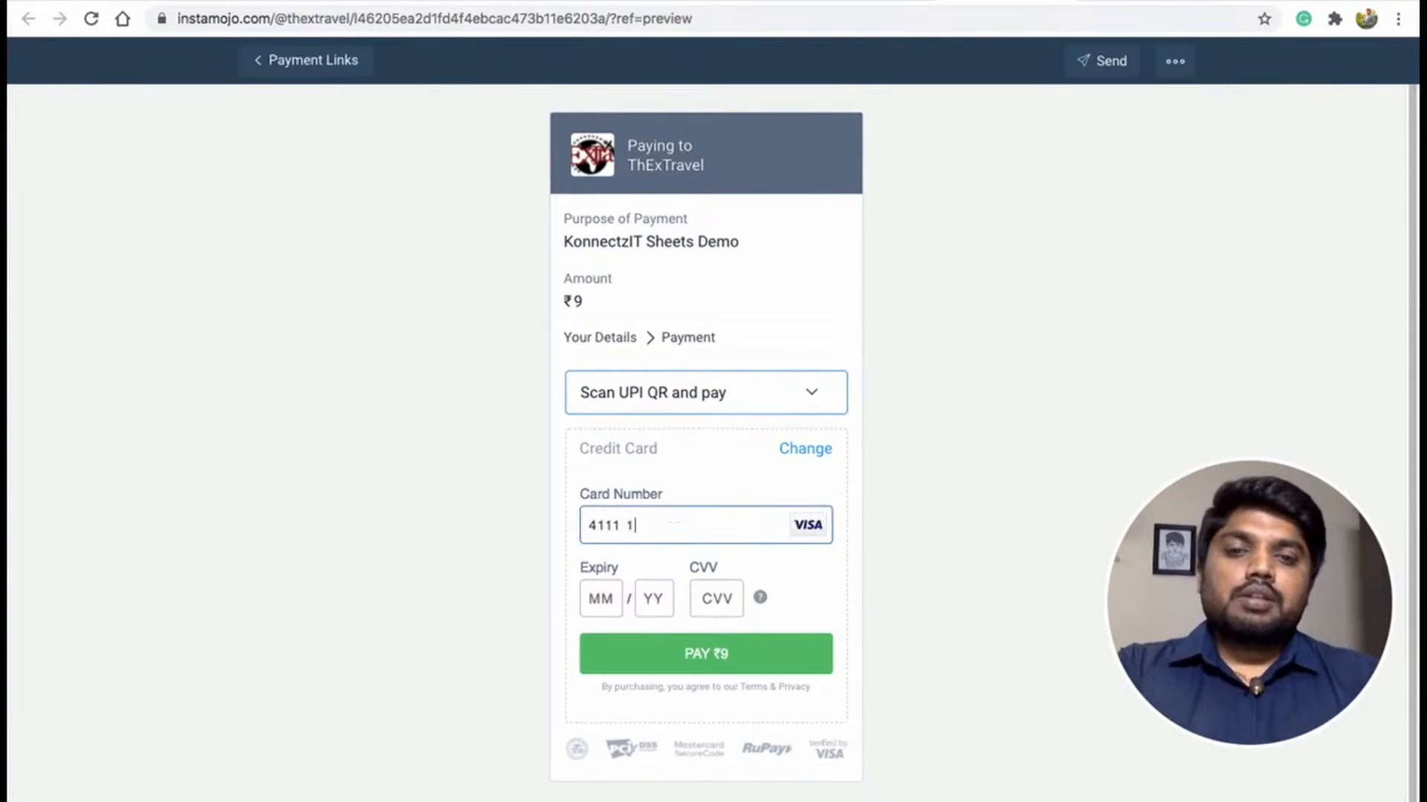
text(111 1111 111)
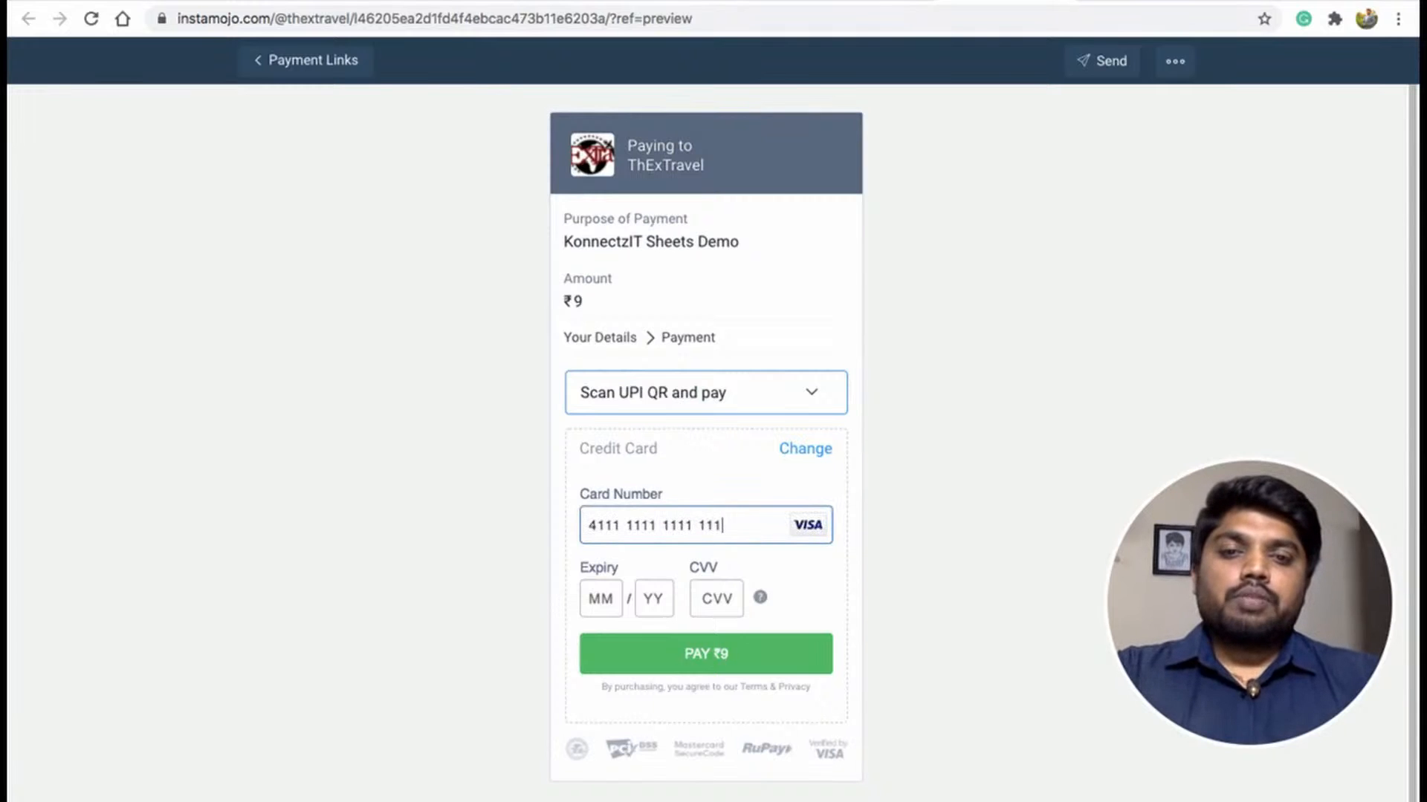
text(11223)
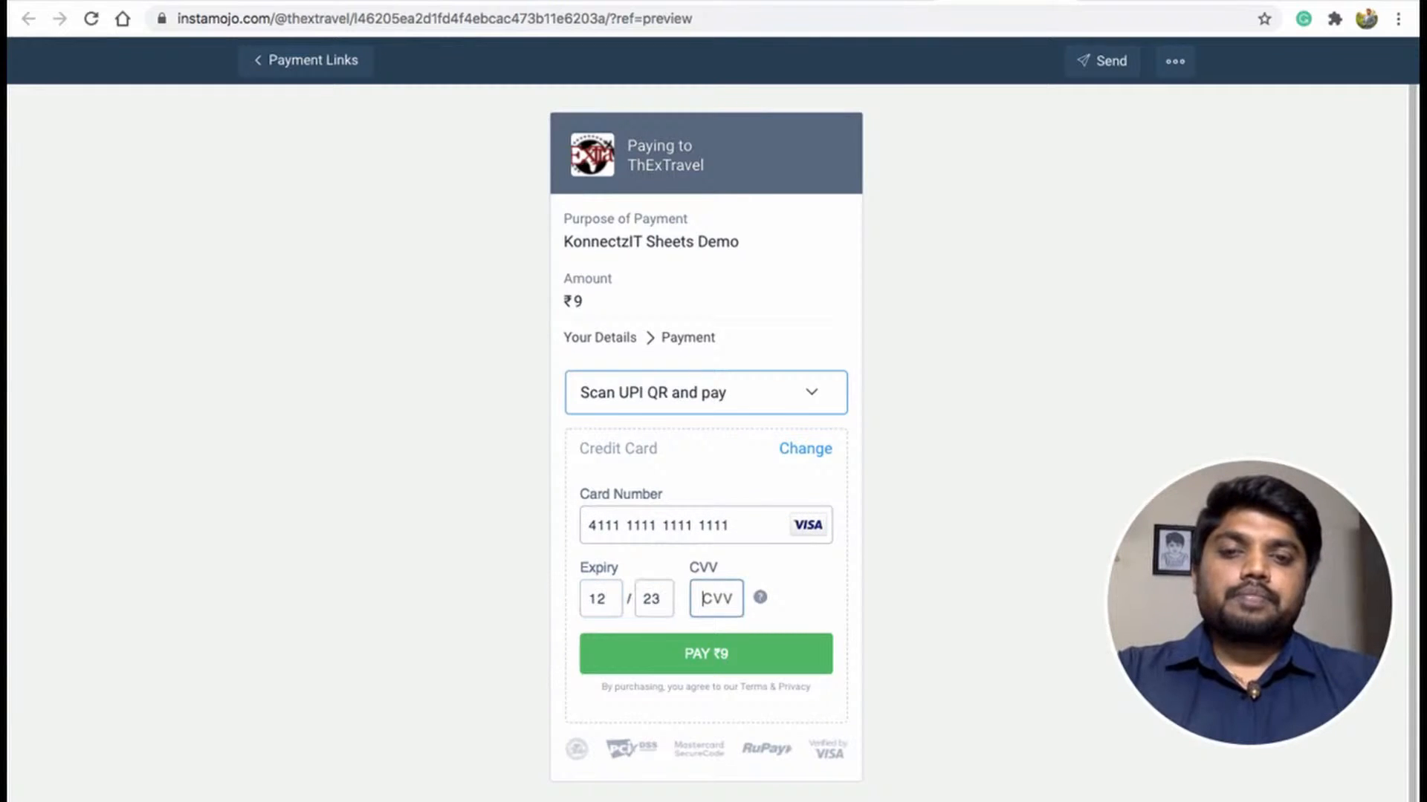
click(709, 654)
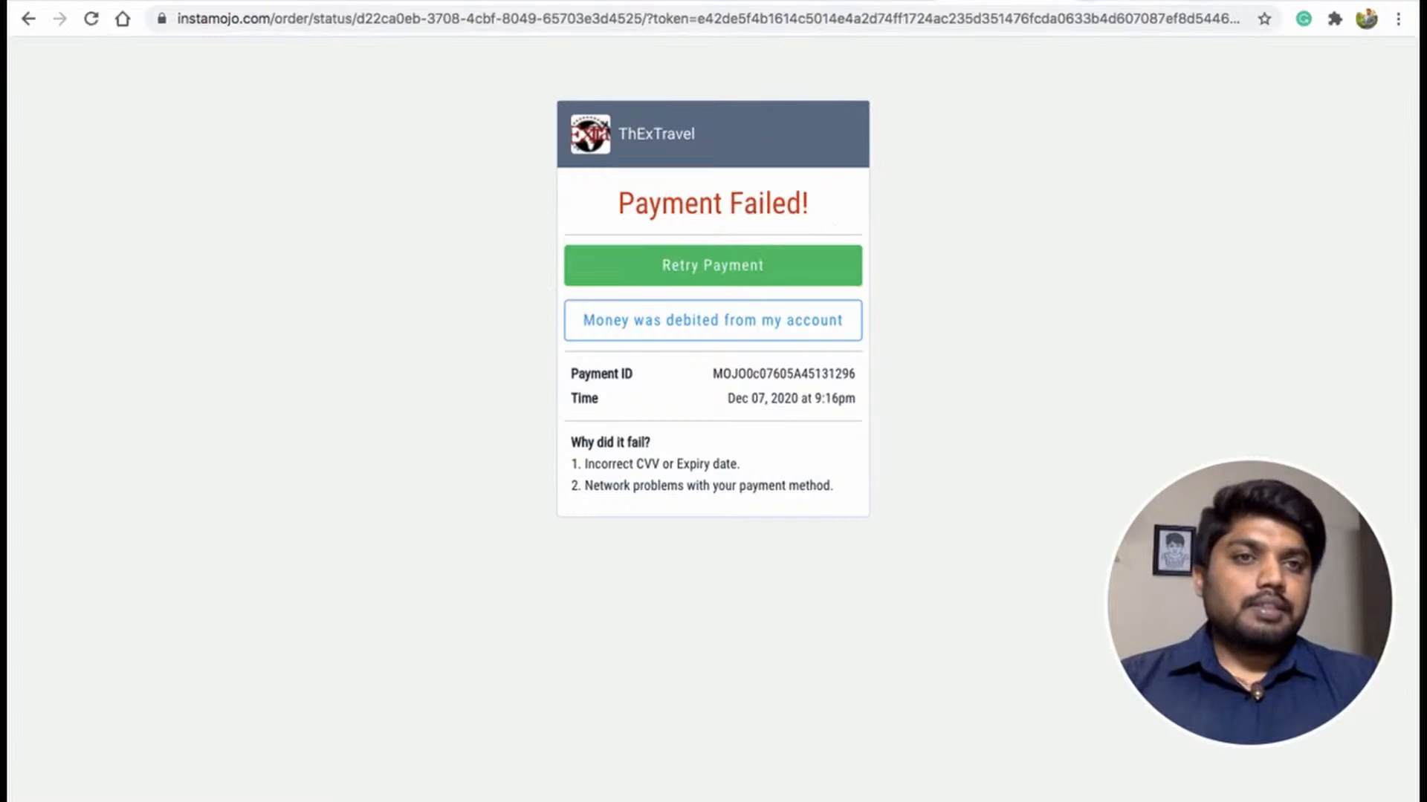
Return to the konnect home list and read the published konnect's summary text.
click(1248, 1)
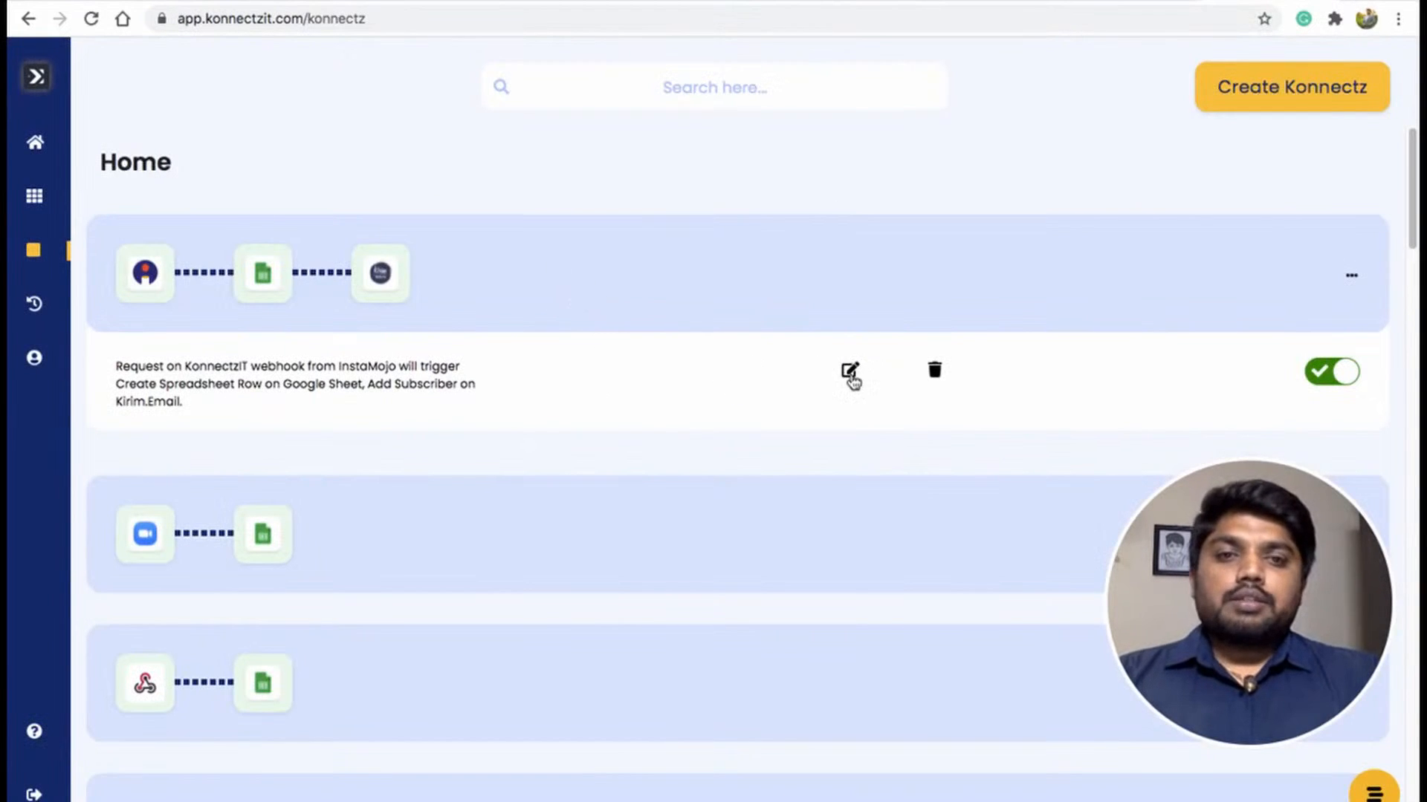
drag(116, 366, 357, 367)
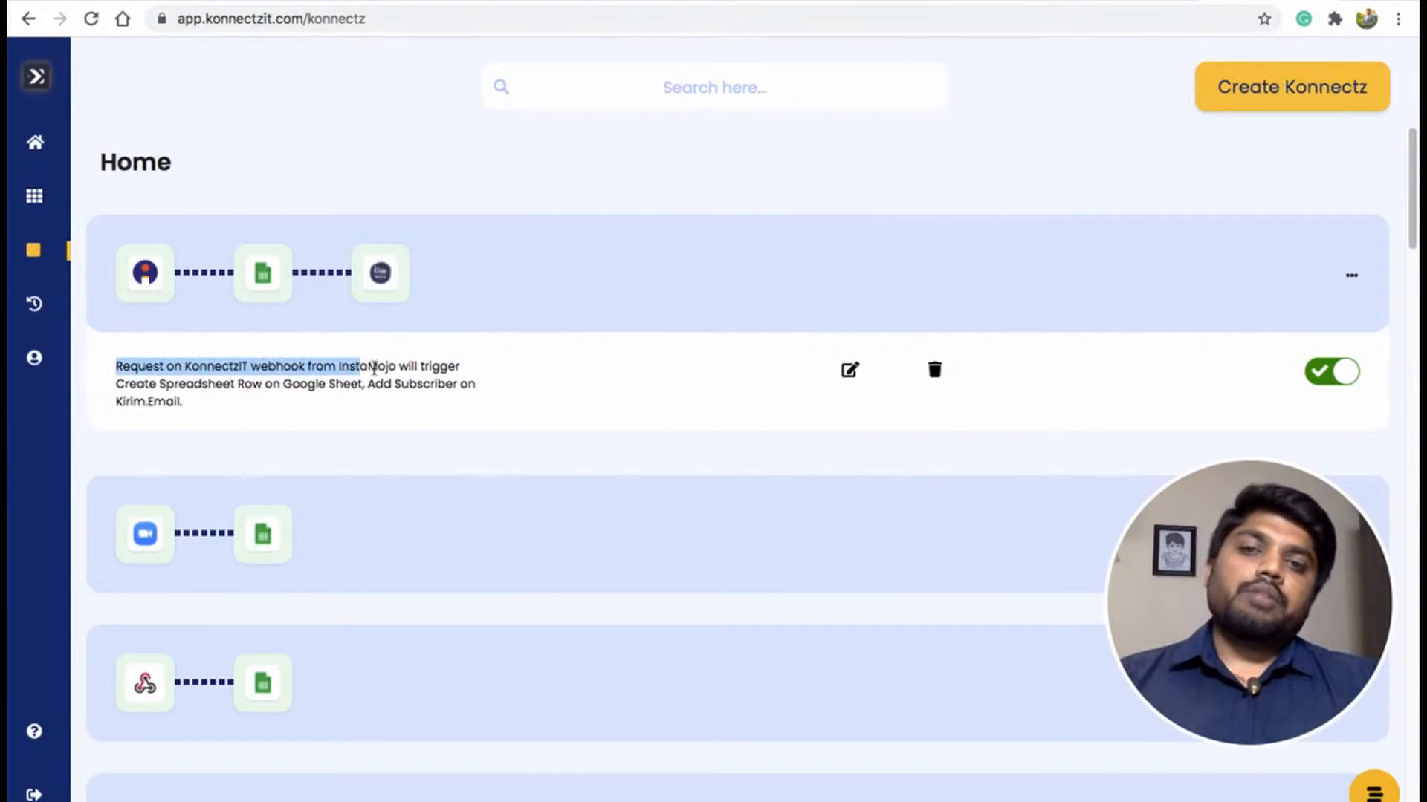
double_click(387, 368)
click(328, 373)
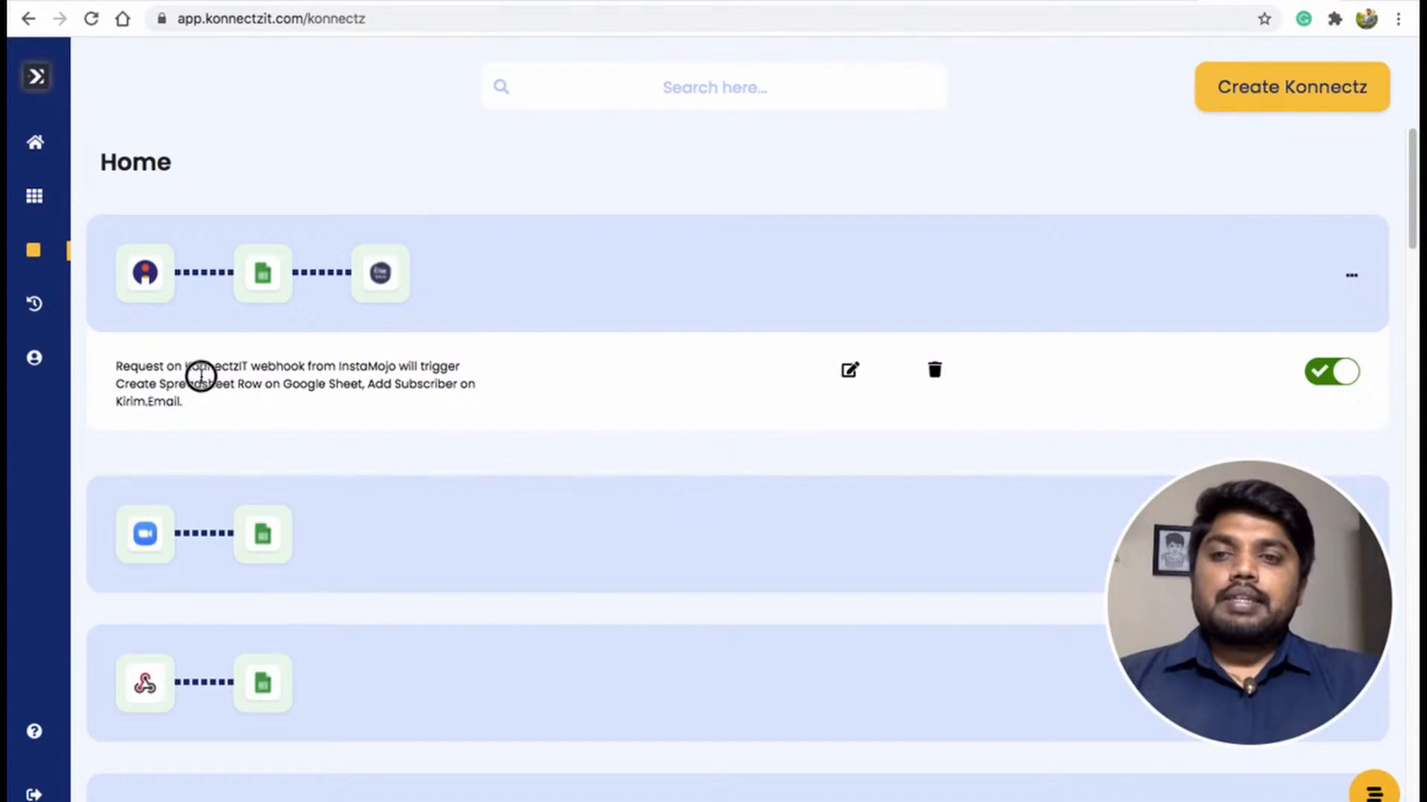
double_click(201, 382)
click(245, 383)
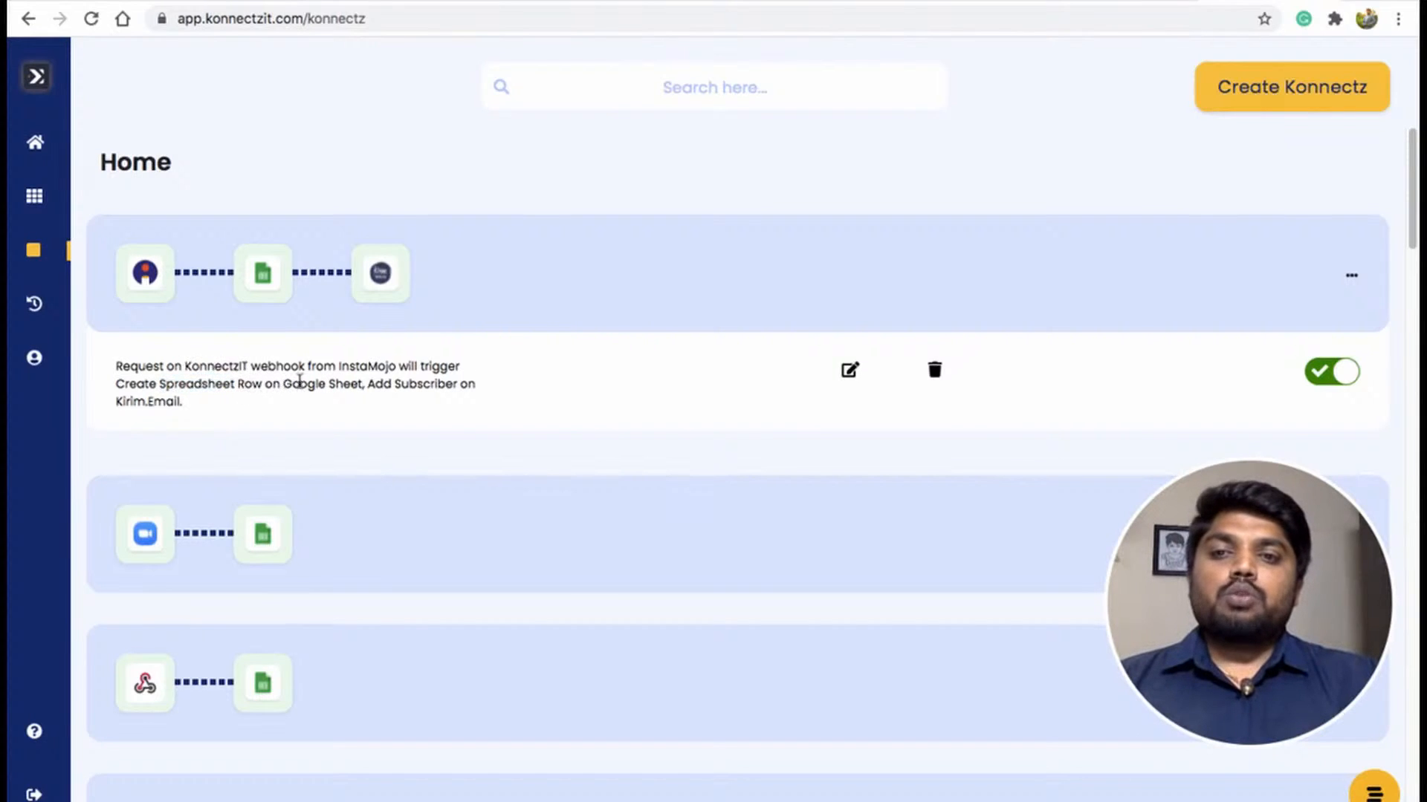
drag(372, 385, 439, 394)
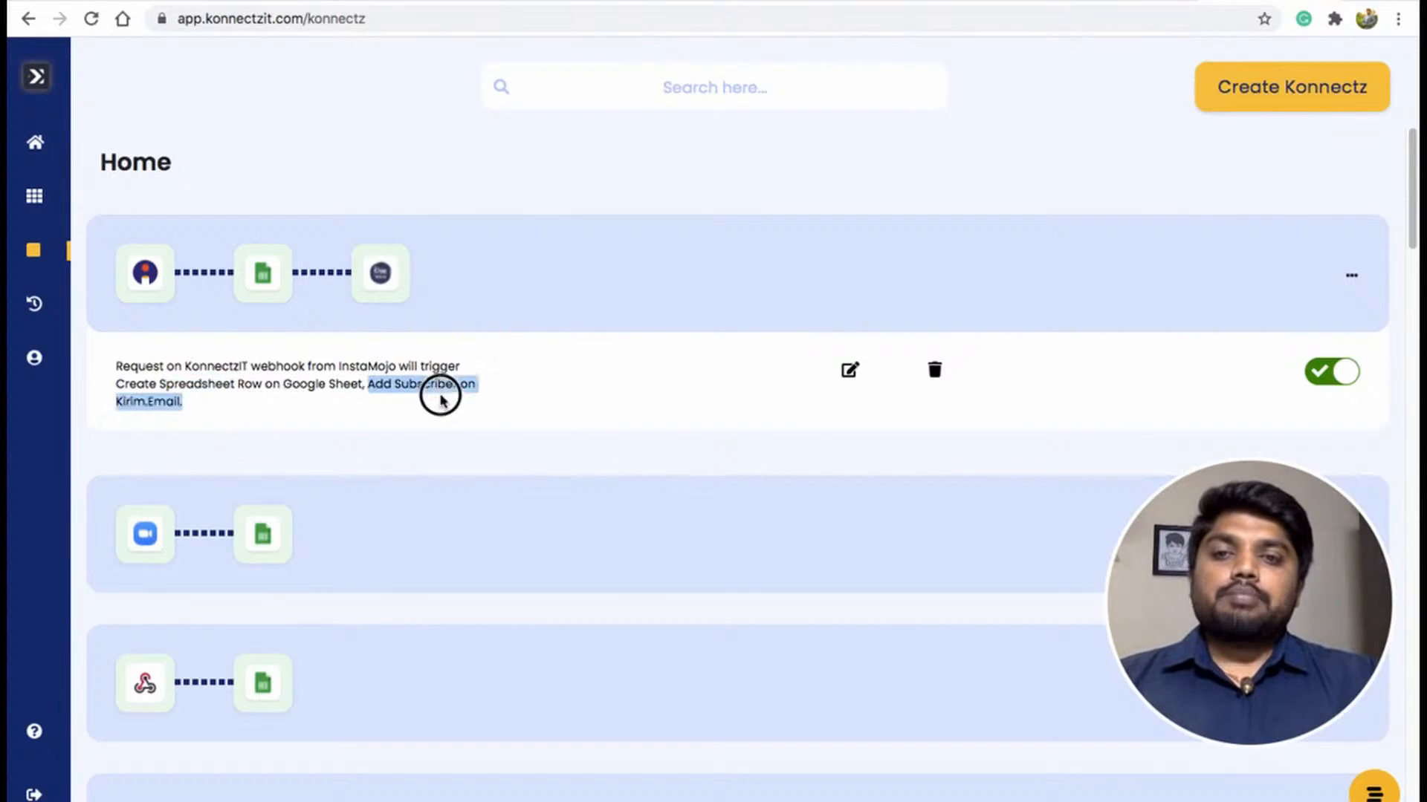
click(336, 425)
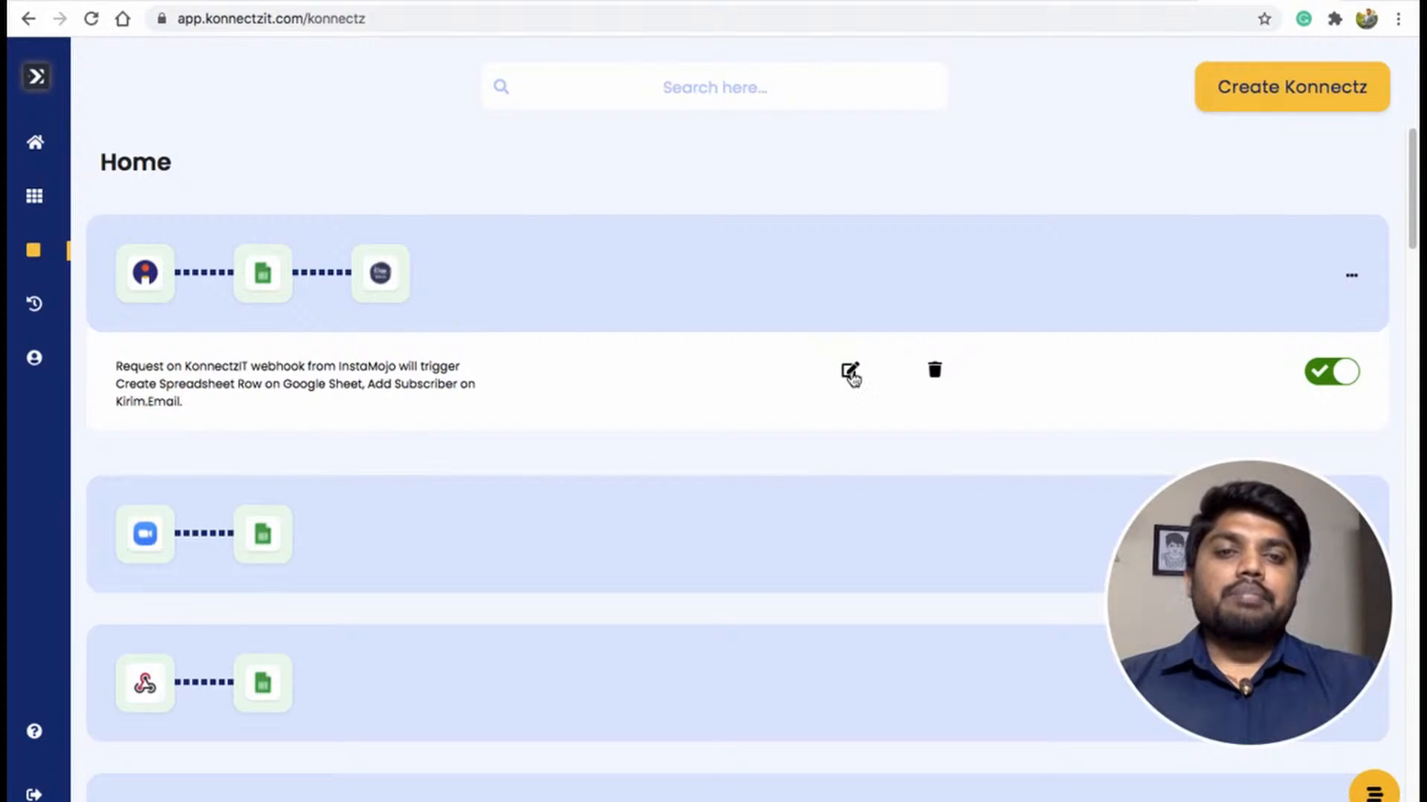
Open the konnect in the editor and review the data captured across the workflow's steps.
click(850, 371)
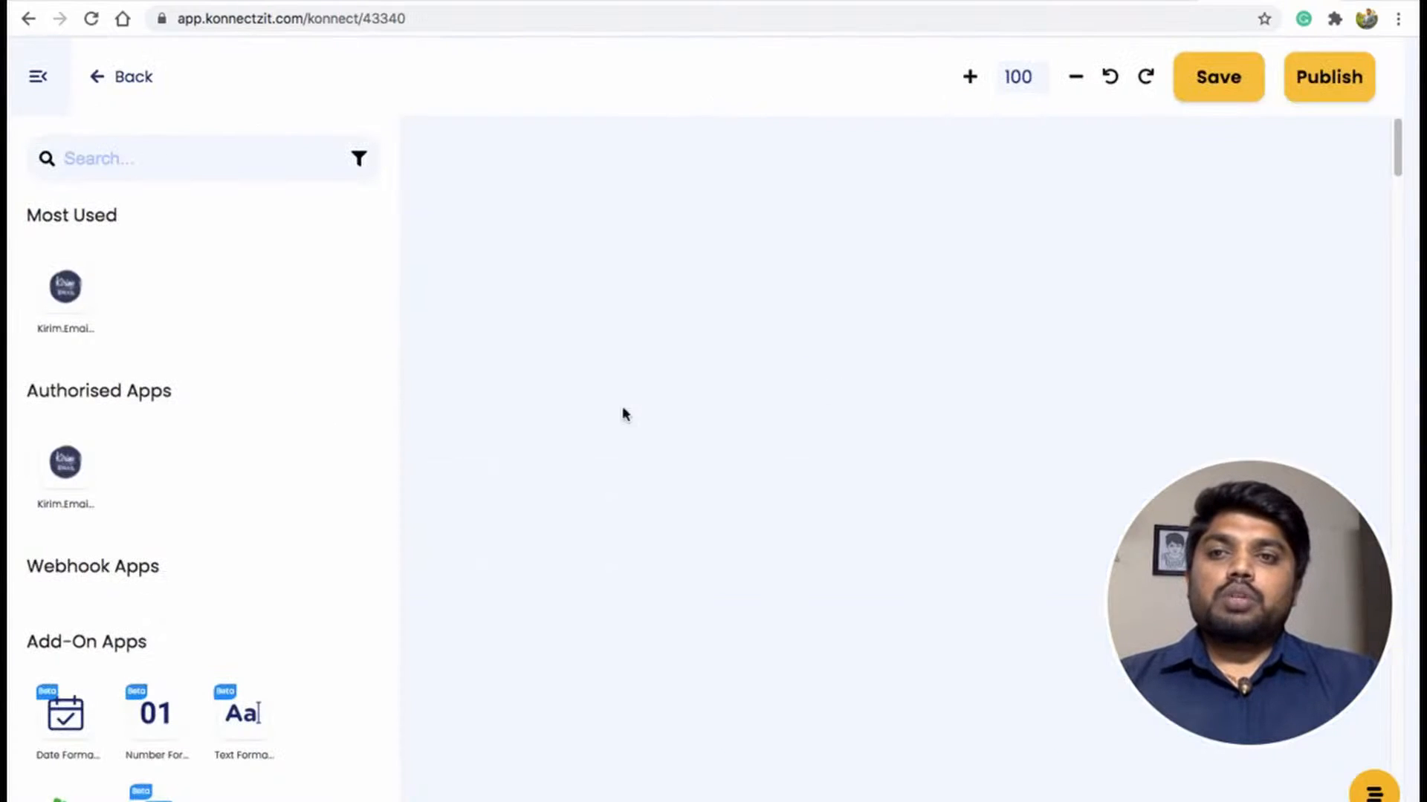
click(35, 80)
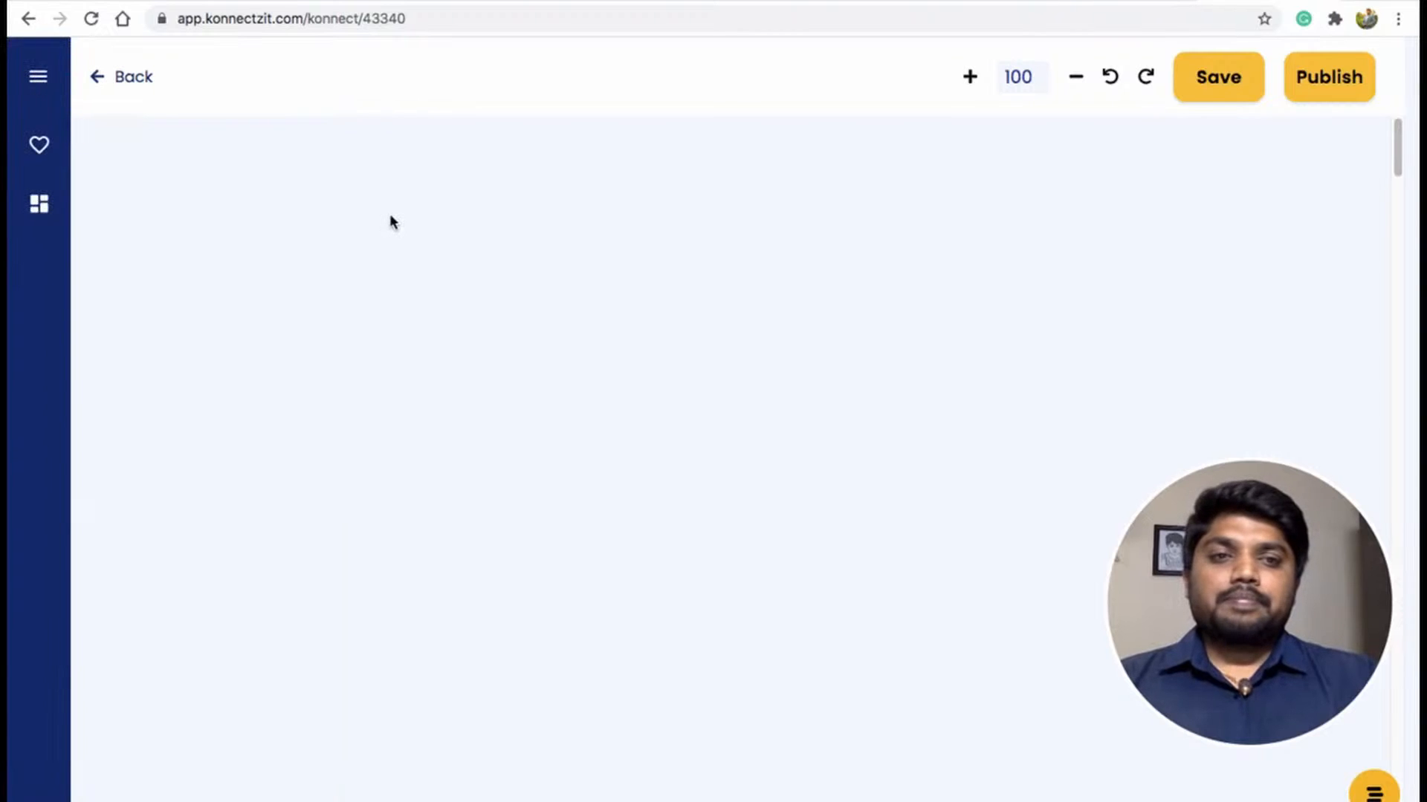
scroll(517, 311, down, 1)
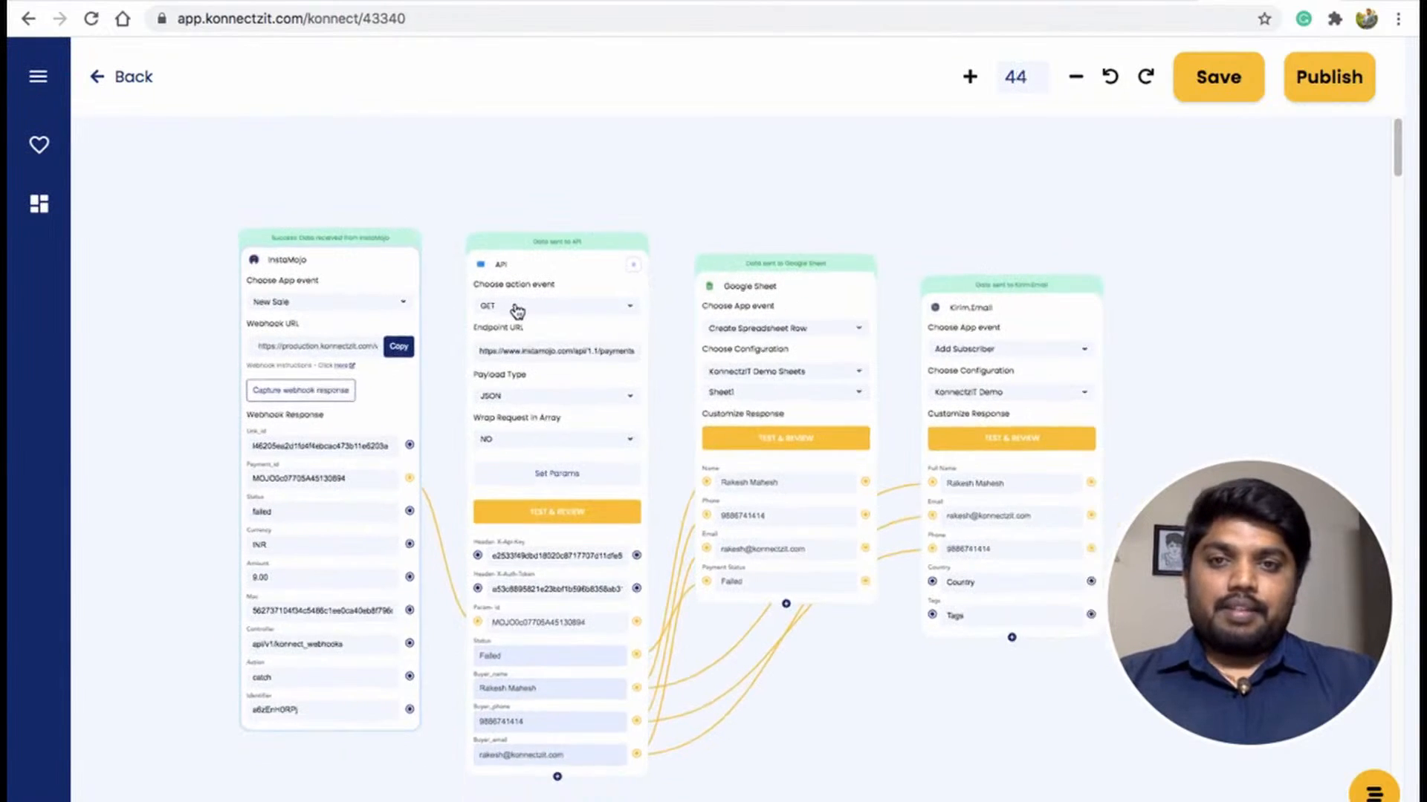
scroll(517, 310, up, 1)
scroll(517, 311, up, 3)
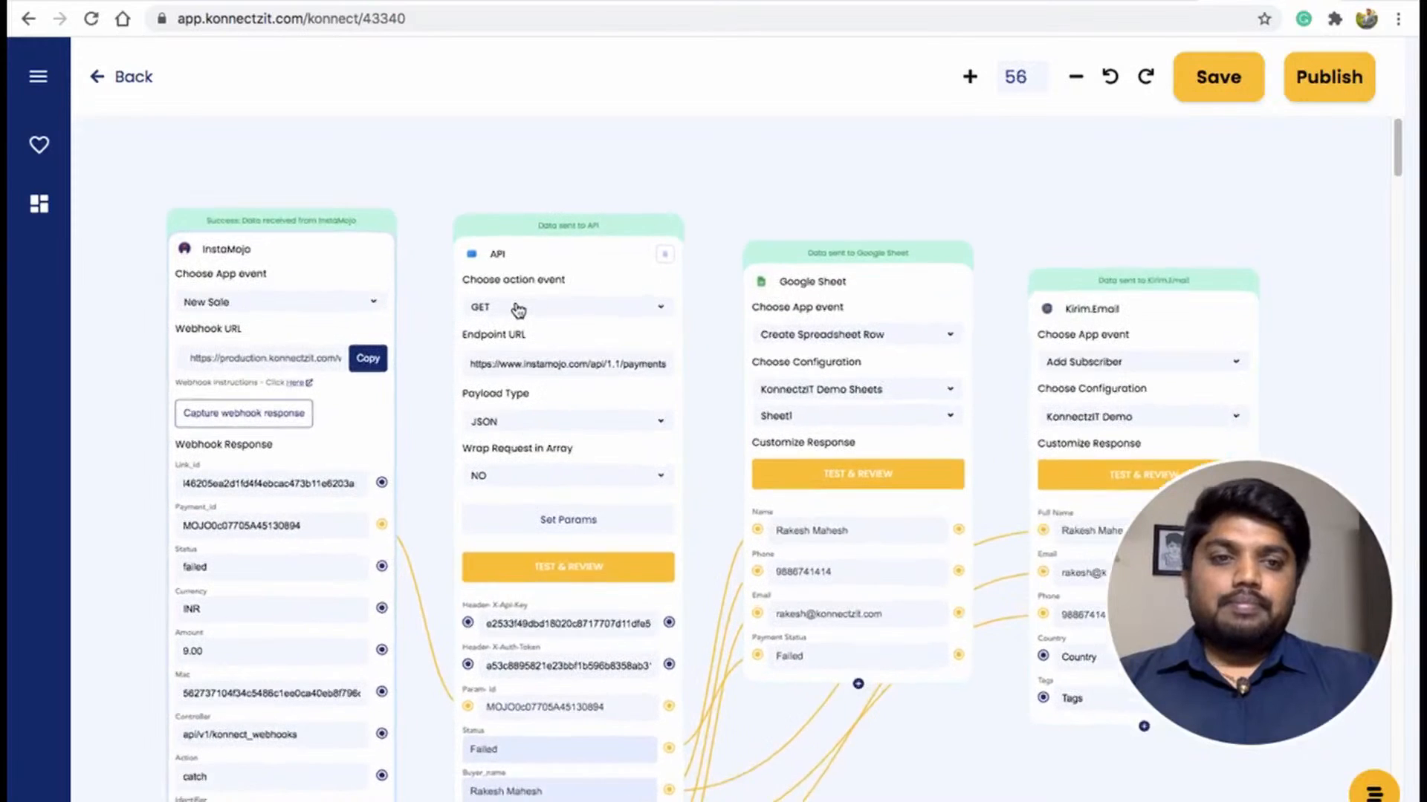
scroll(517, 311, up, 3)
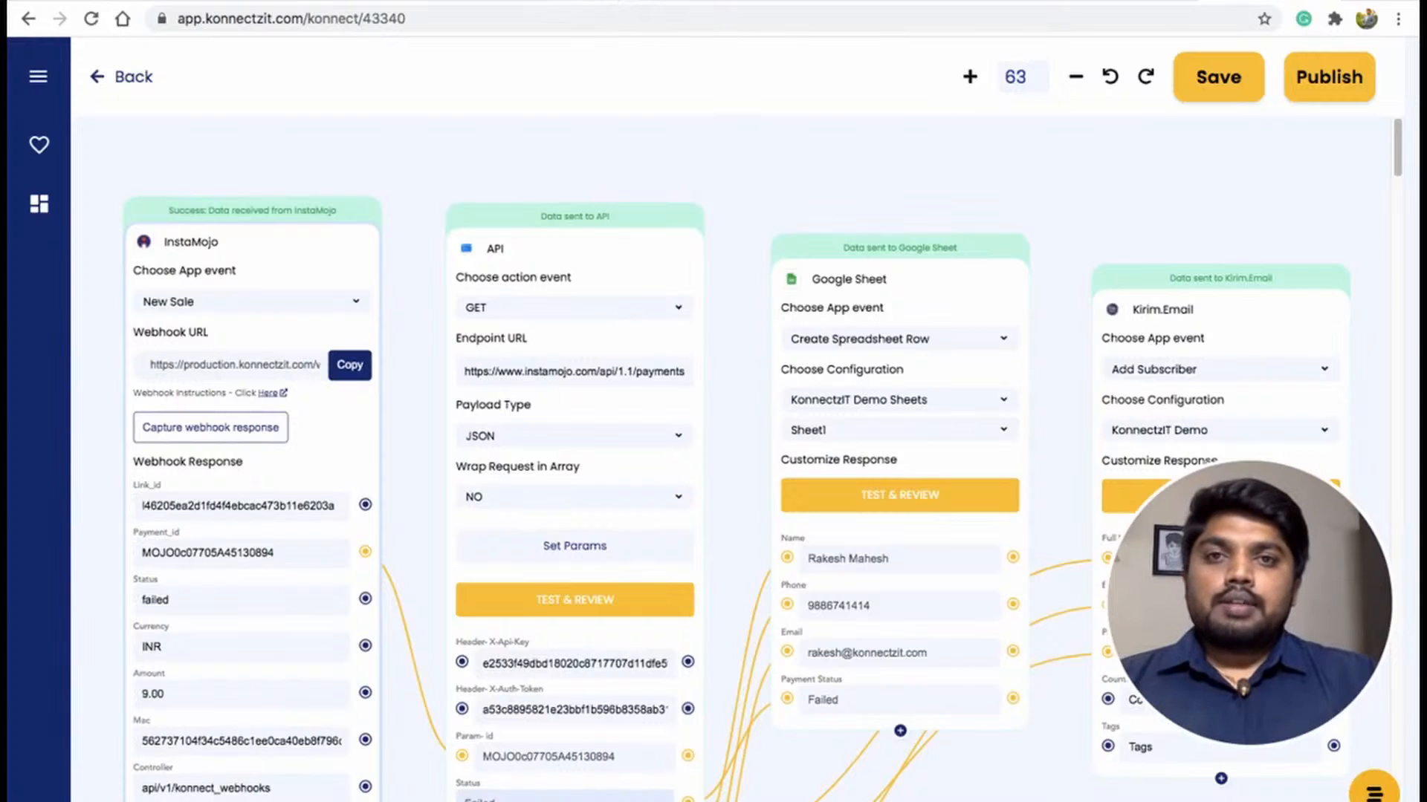
Switch to the KonnectzIT Demo Sheets spreadsheet and inspect the newly added row's cells.
click(595, 1)
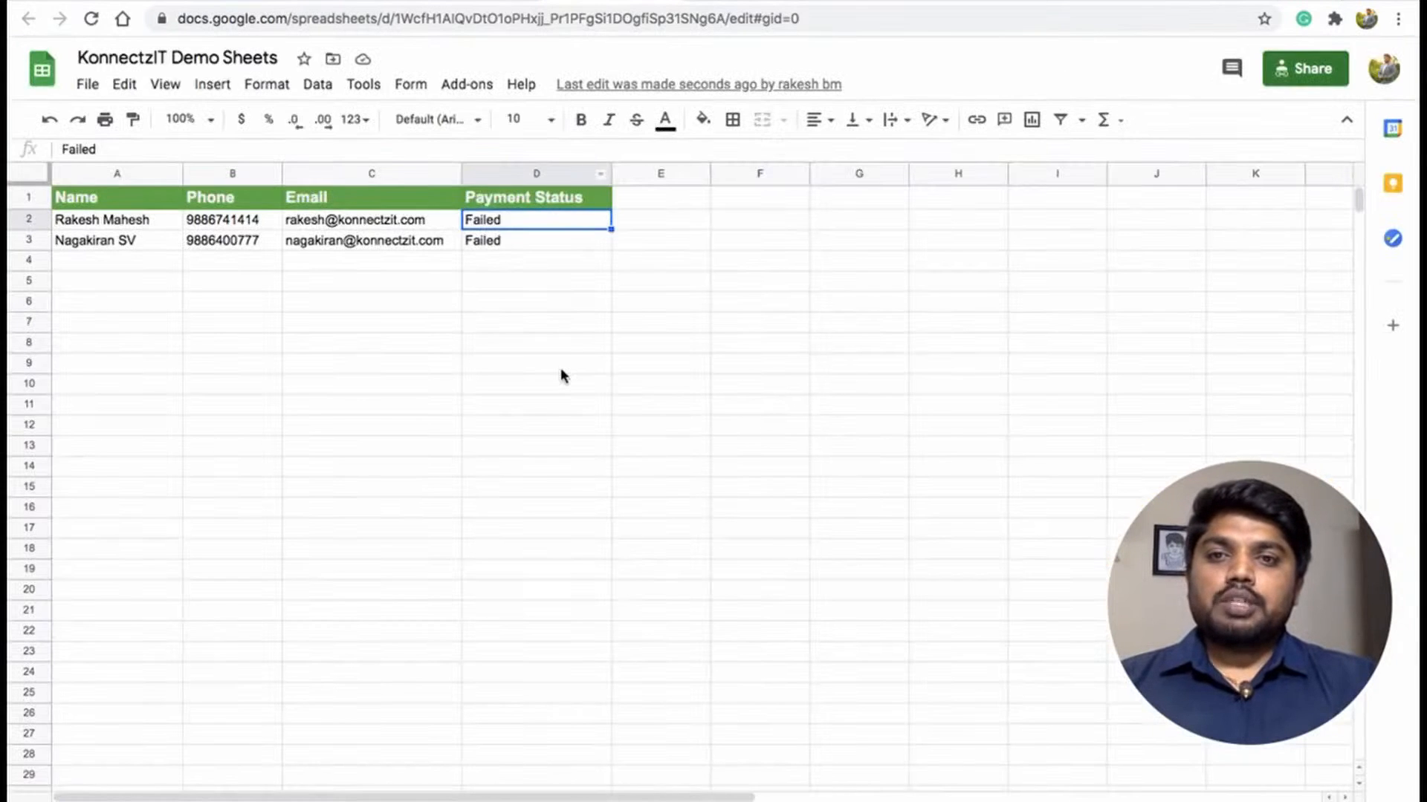
click(127, 243)
click(207, 245)
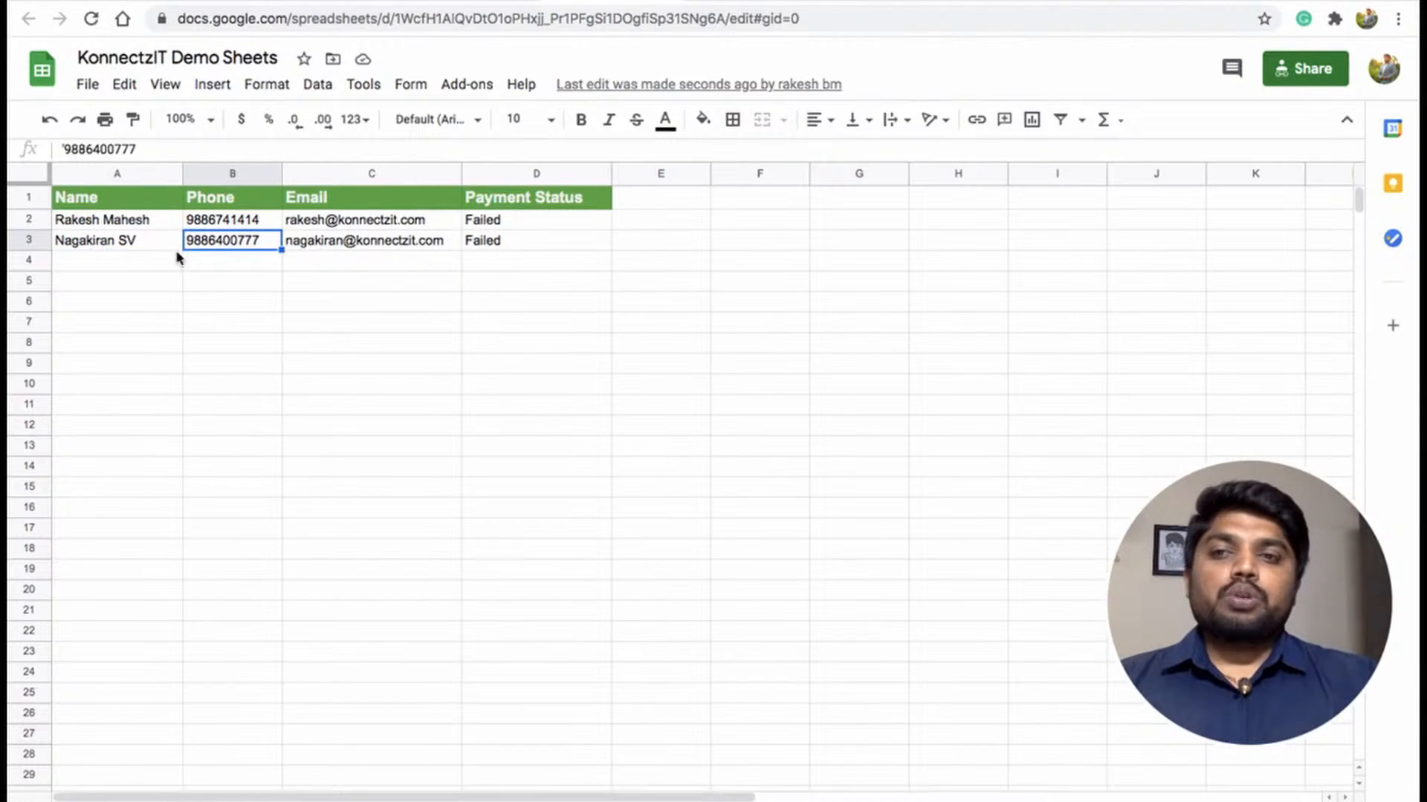
click(139, 250)
click(235, 249)
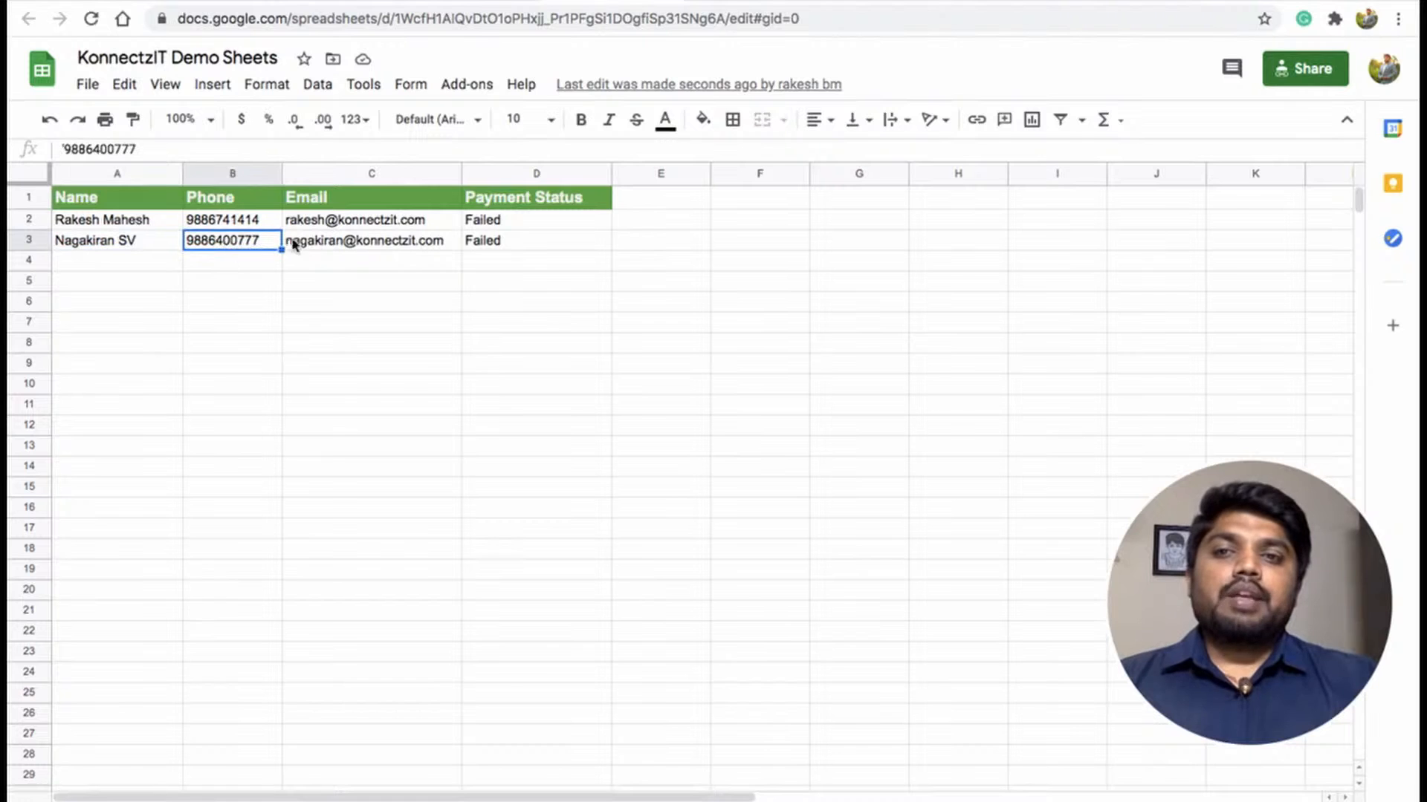
click(313, 249)
click(498, 249)
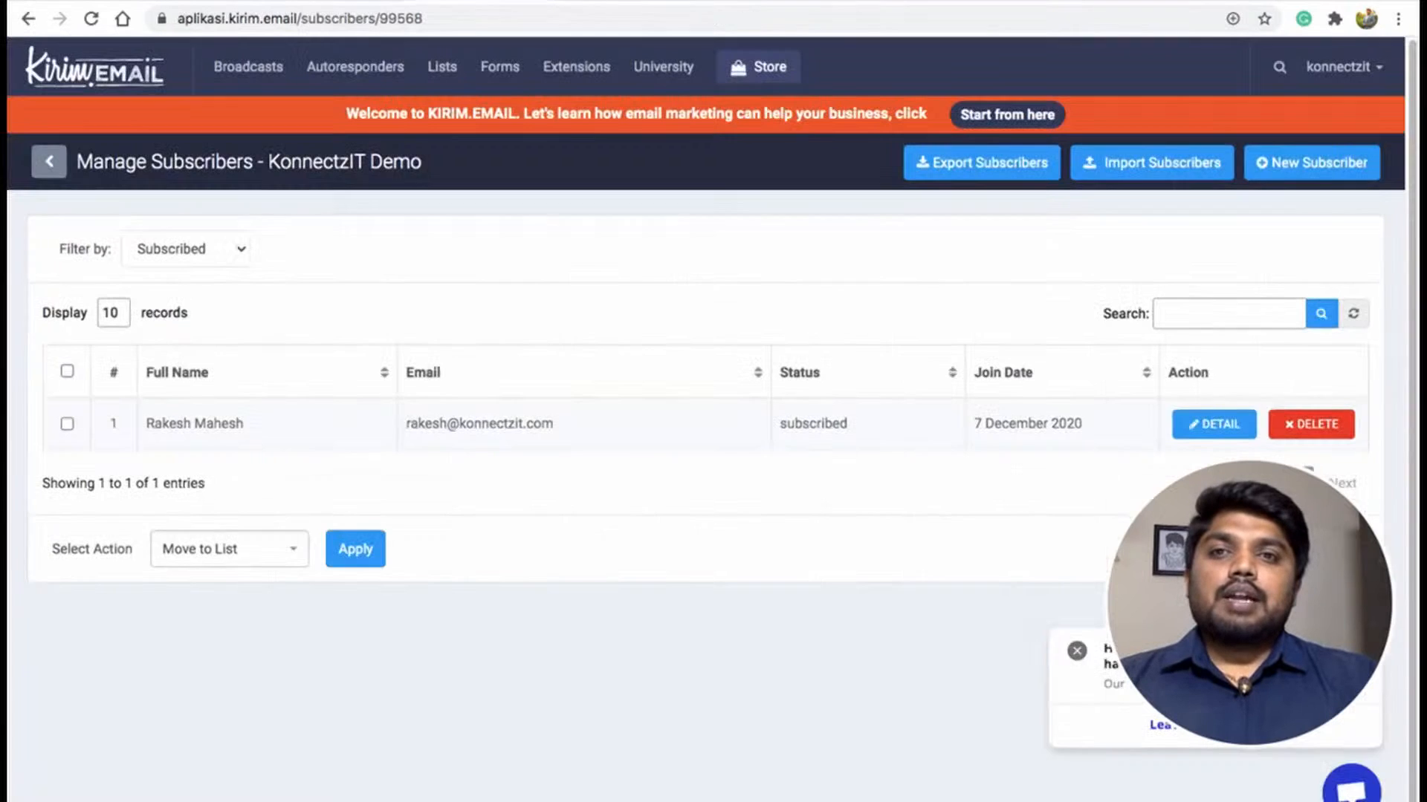
Reload the Kirim.Email KonnectzIT Demo subscribers list and inspect the new subscriber's details.
click(91, 18)
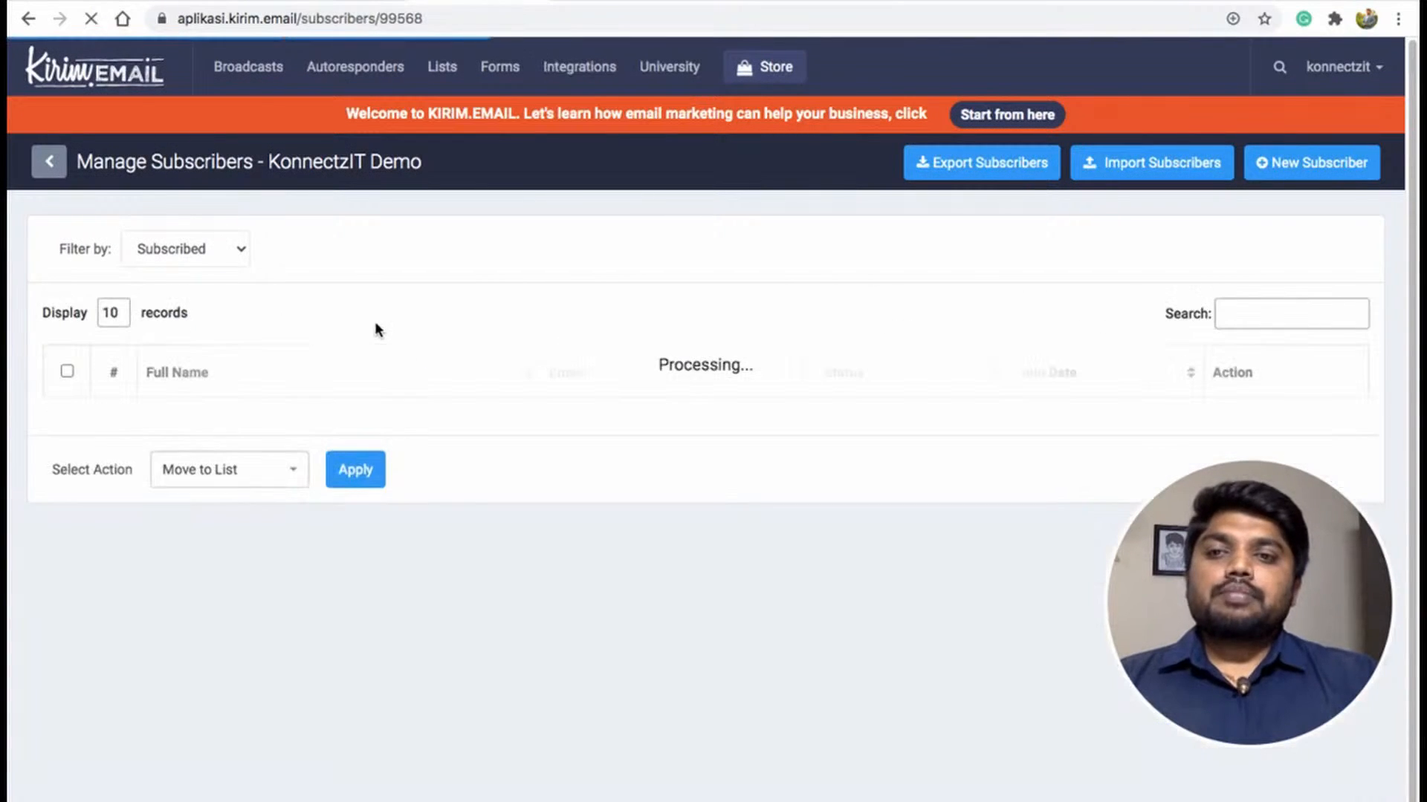
drag(146, 425, 236, 430)
click(277, 425)
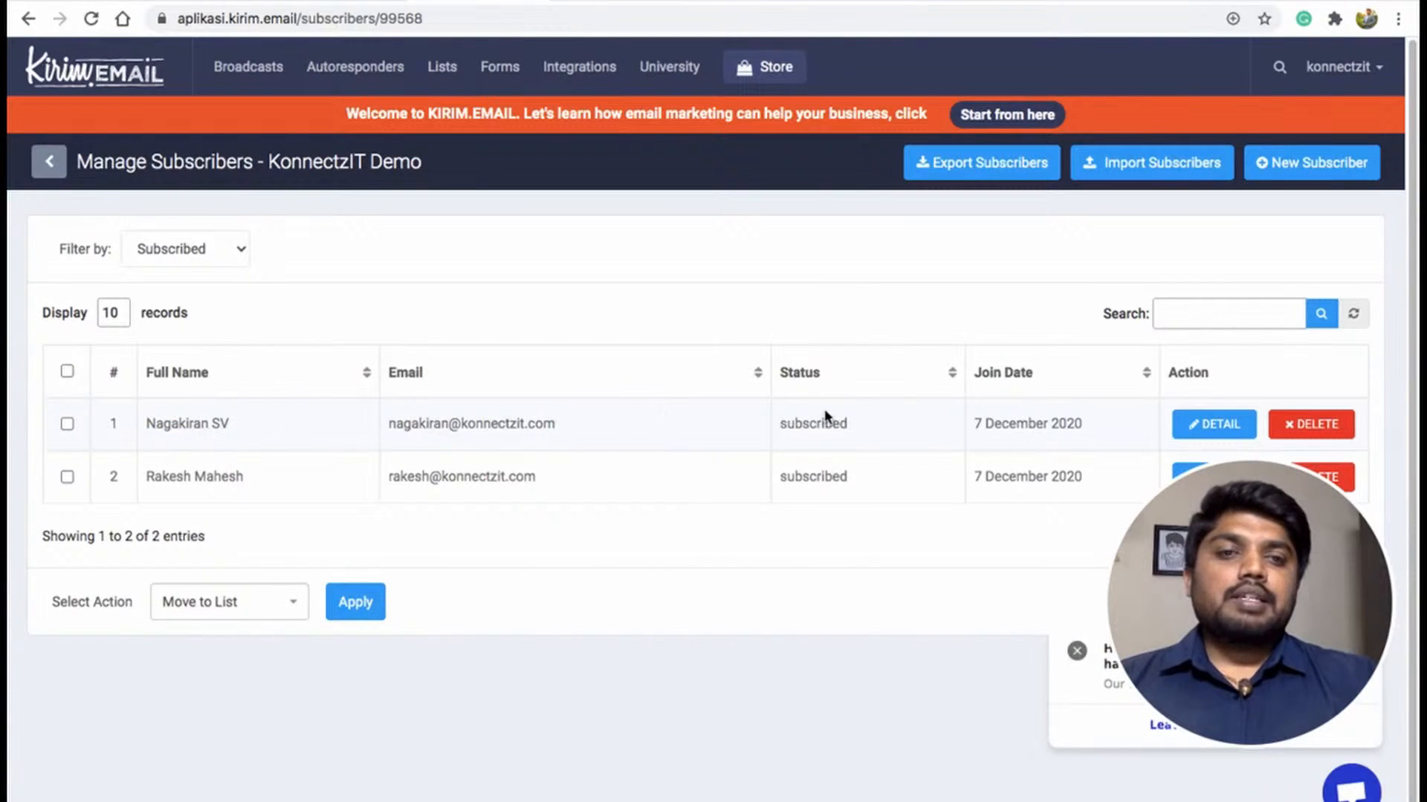
drag(780, 426, 877, 424)
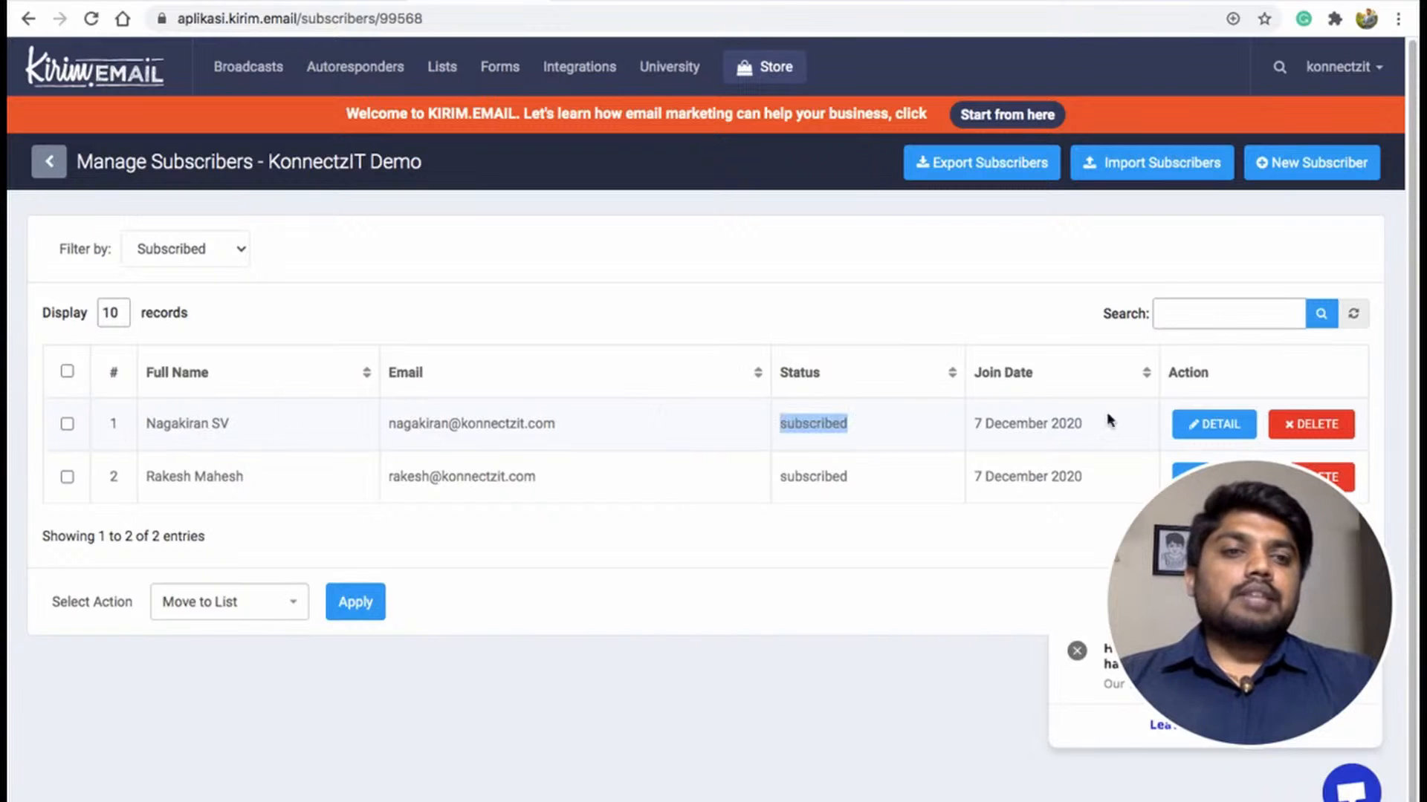